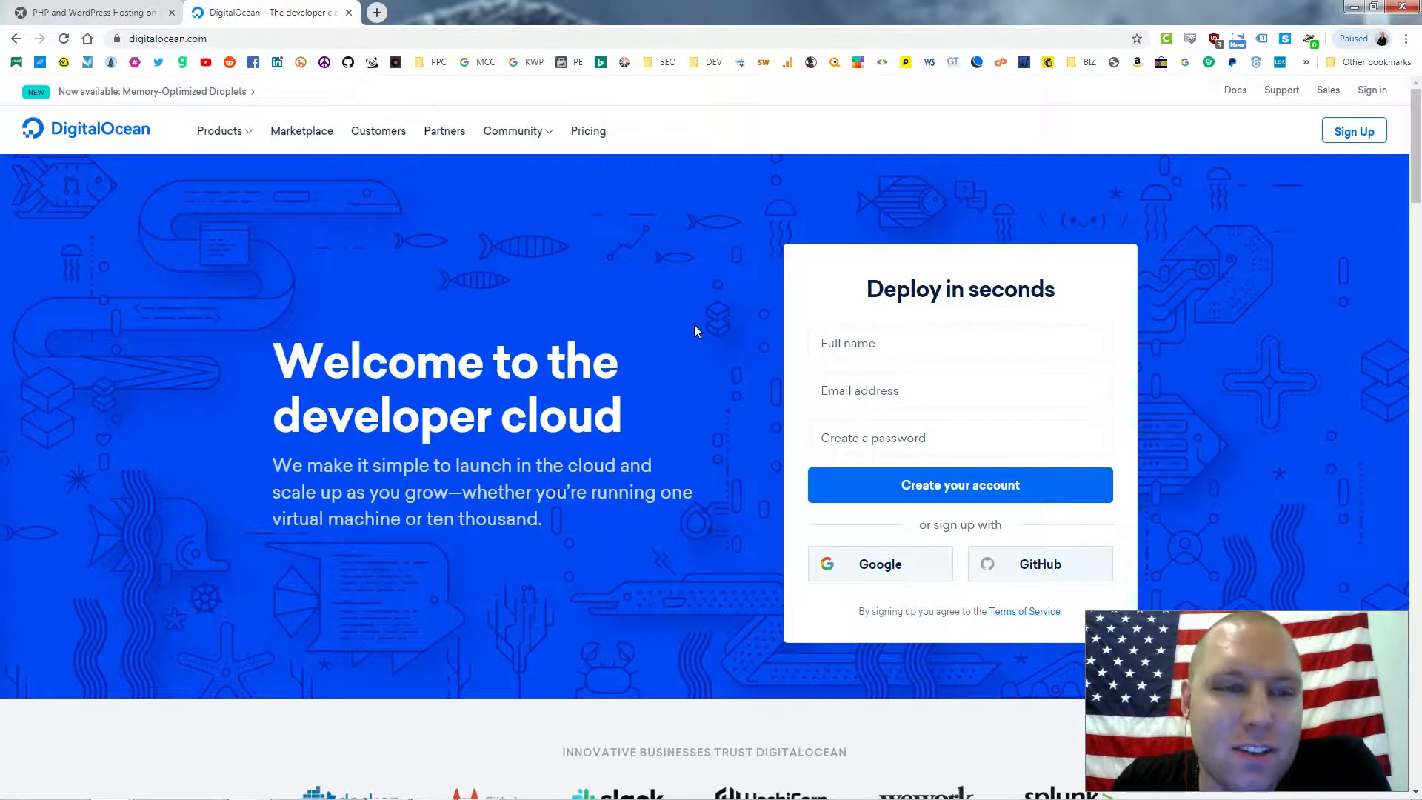
Sign in to DigitalOcean to reach the default project's Resources dashboard
click(1372, 92)
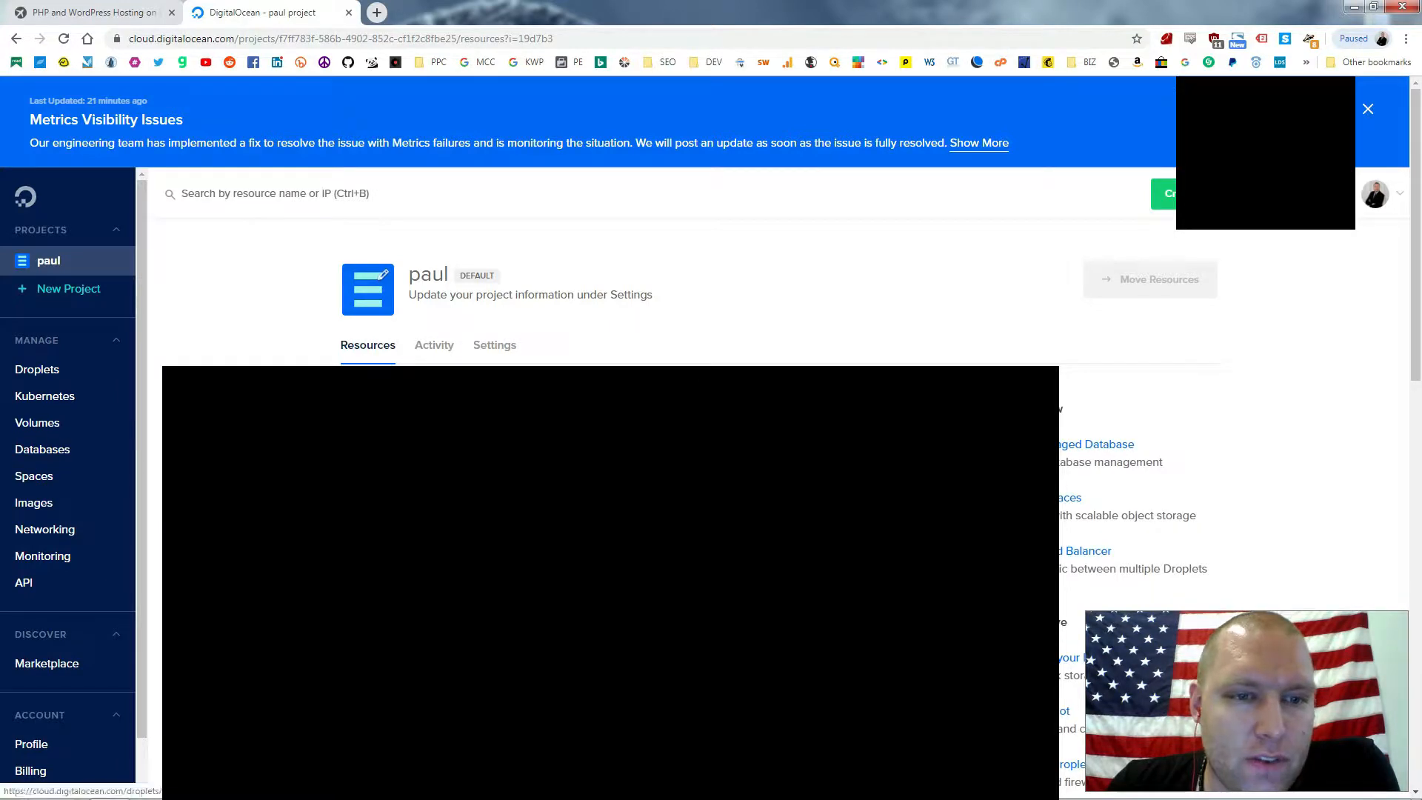
Add syrco.paulcarlwebdev.com as a managed domain under Networking
click(54, 530)
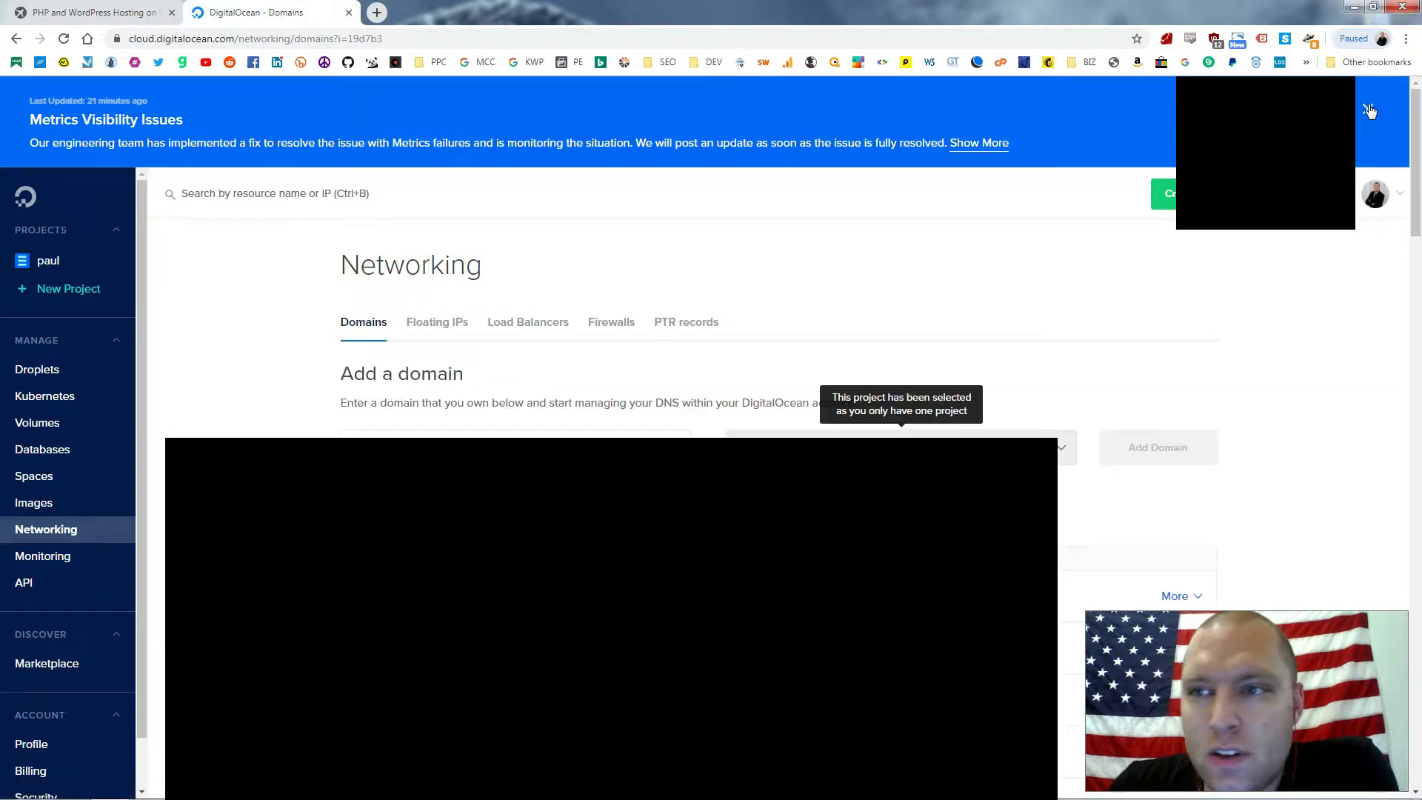
click(1368, 109)
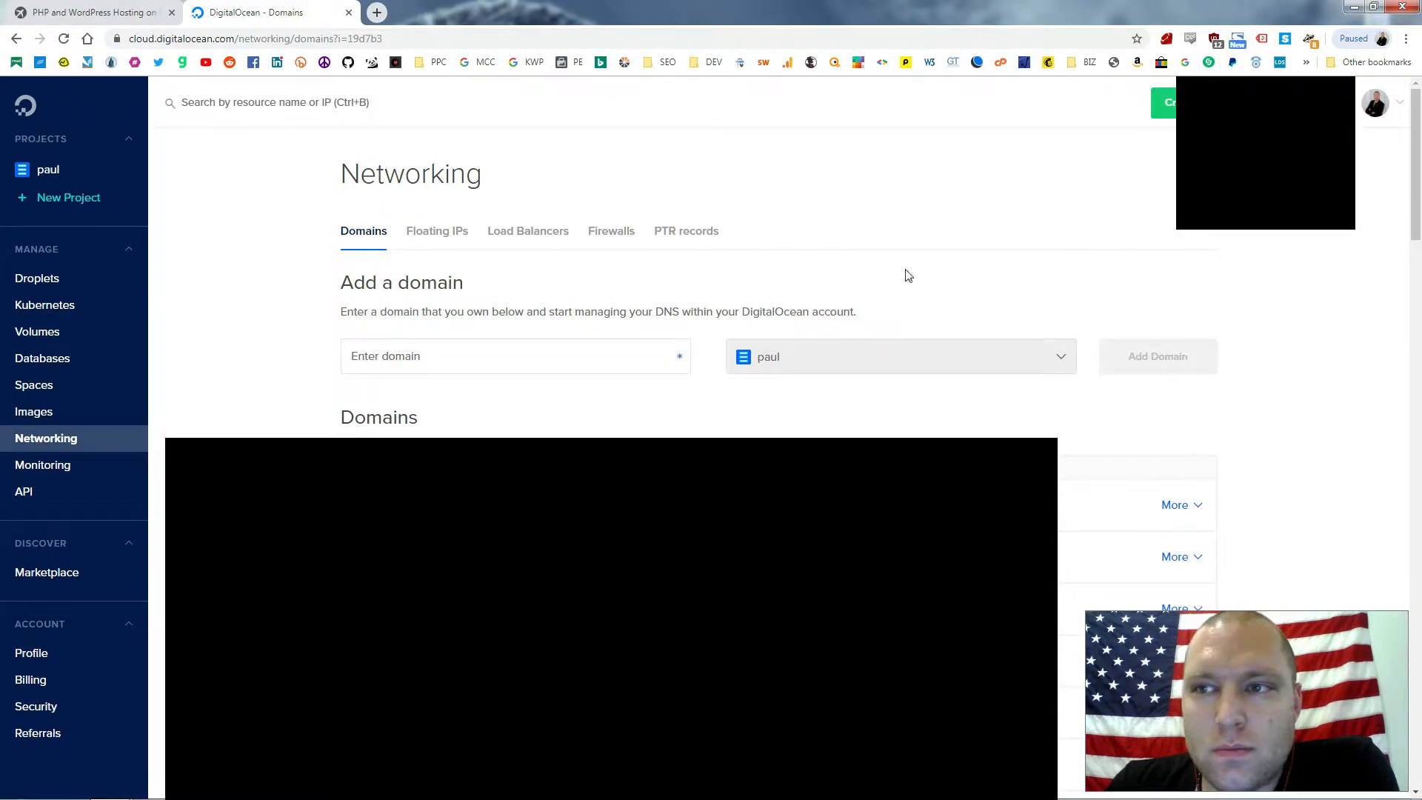
click(528, 364)
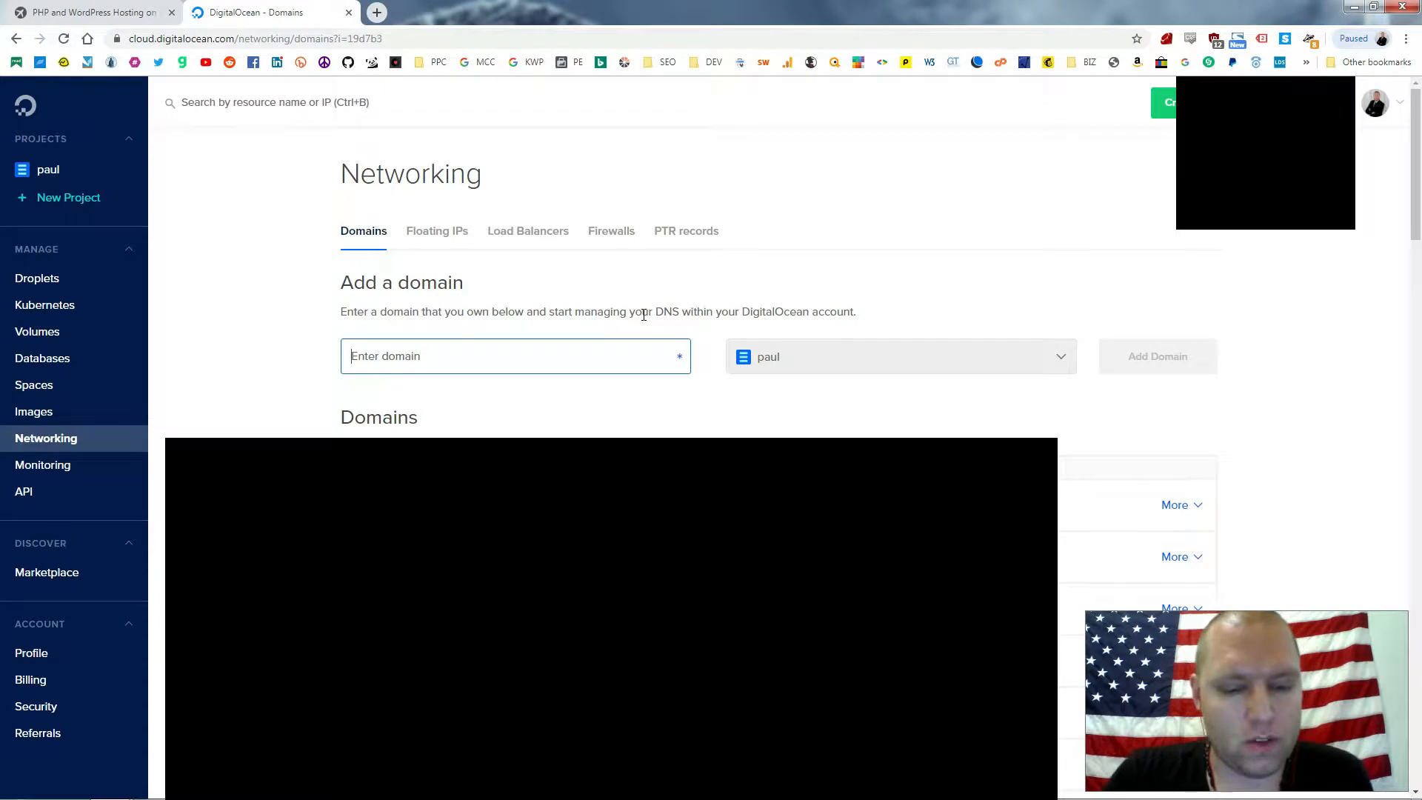
text(syrco)
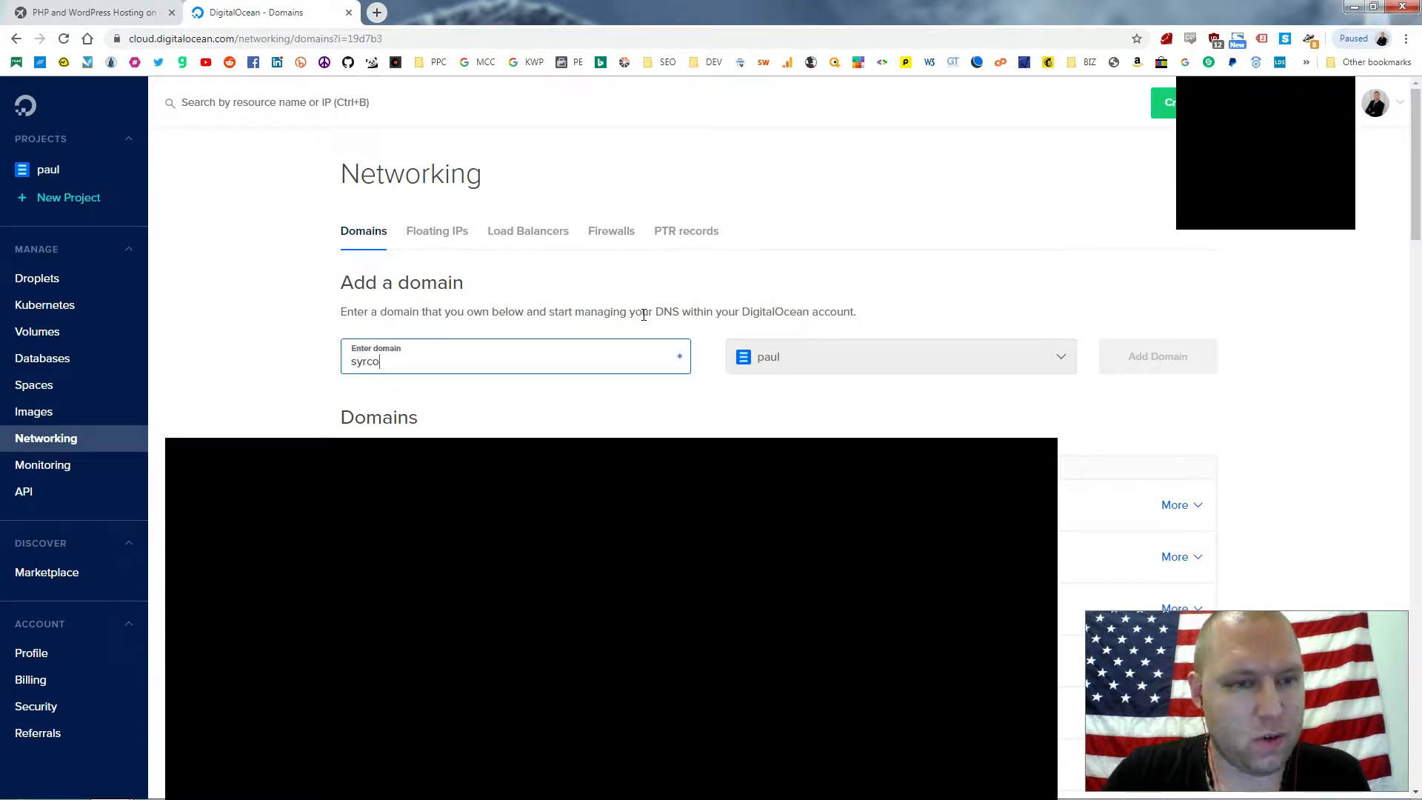
text(.paulcarl)
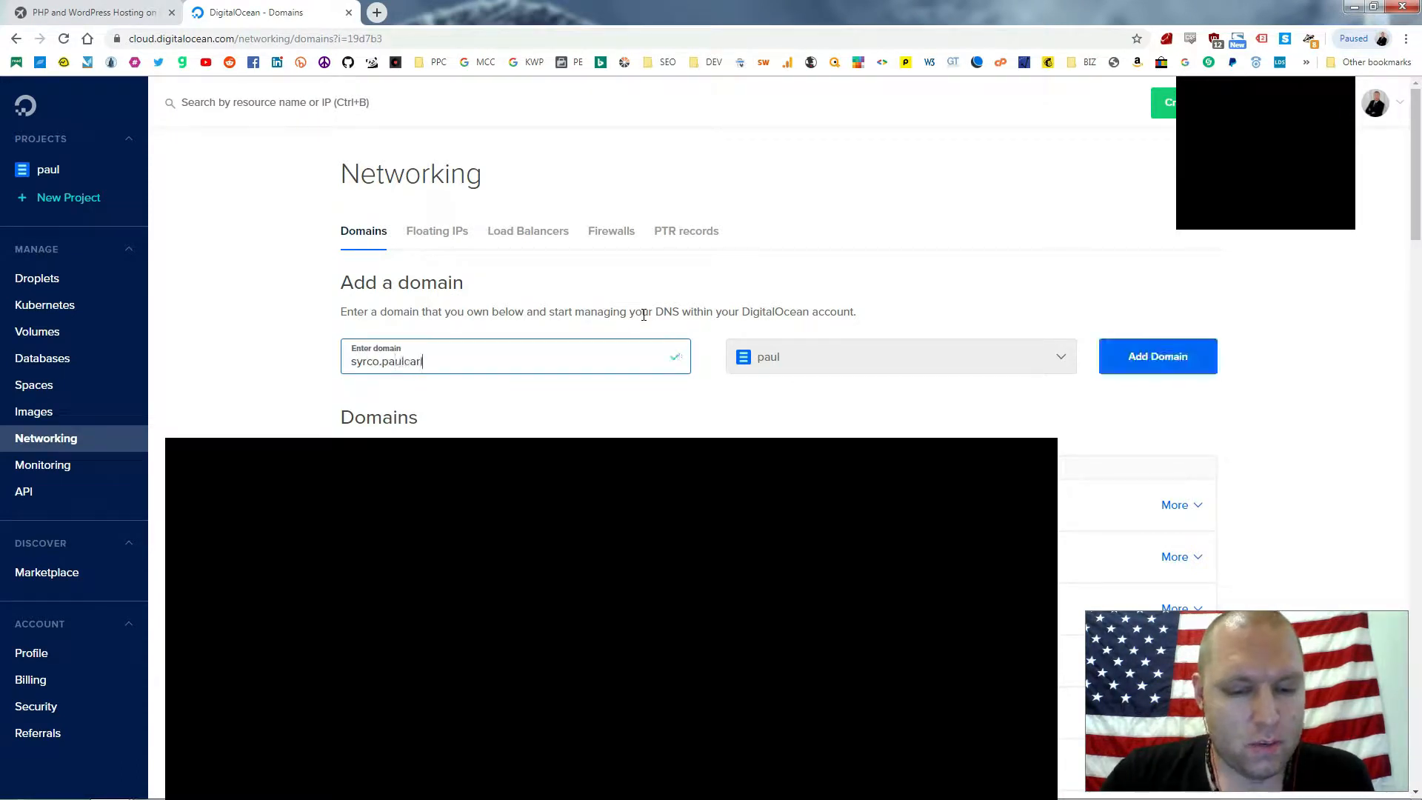
text(webdev.com)
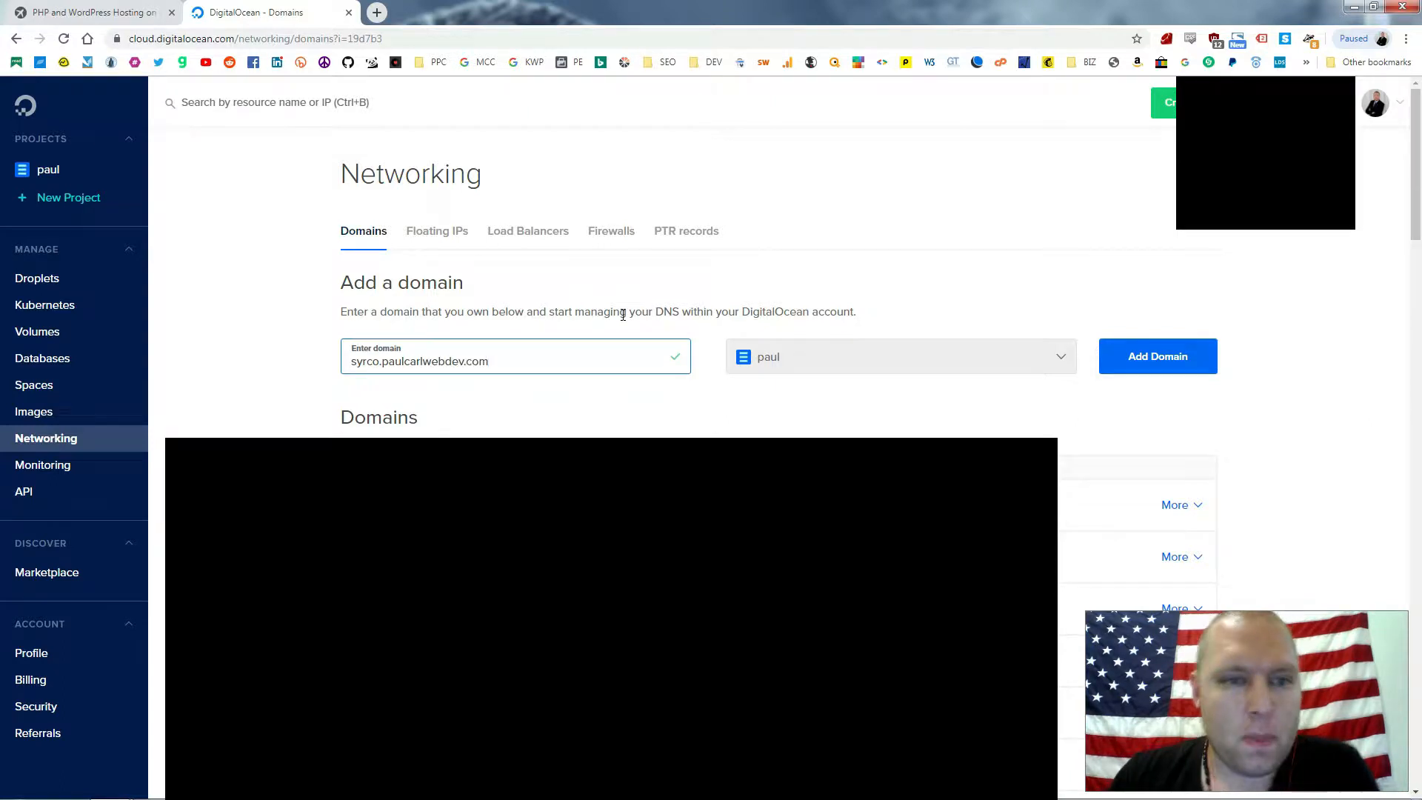
drag(488, 363, 385, 374)
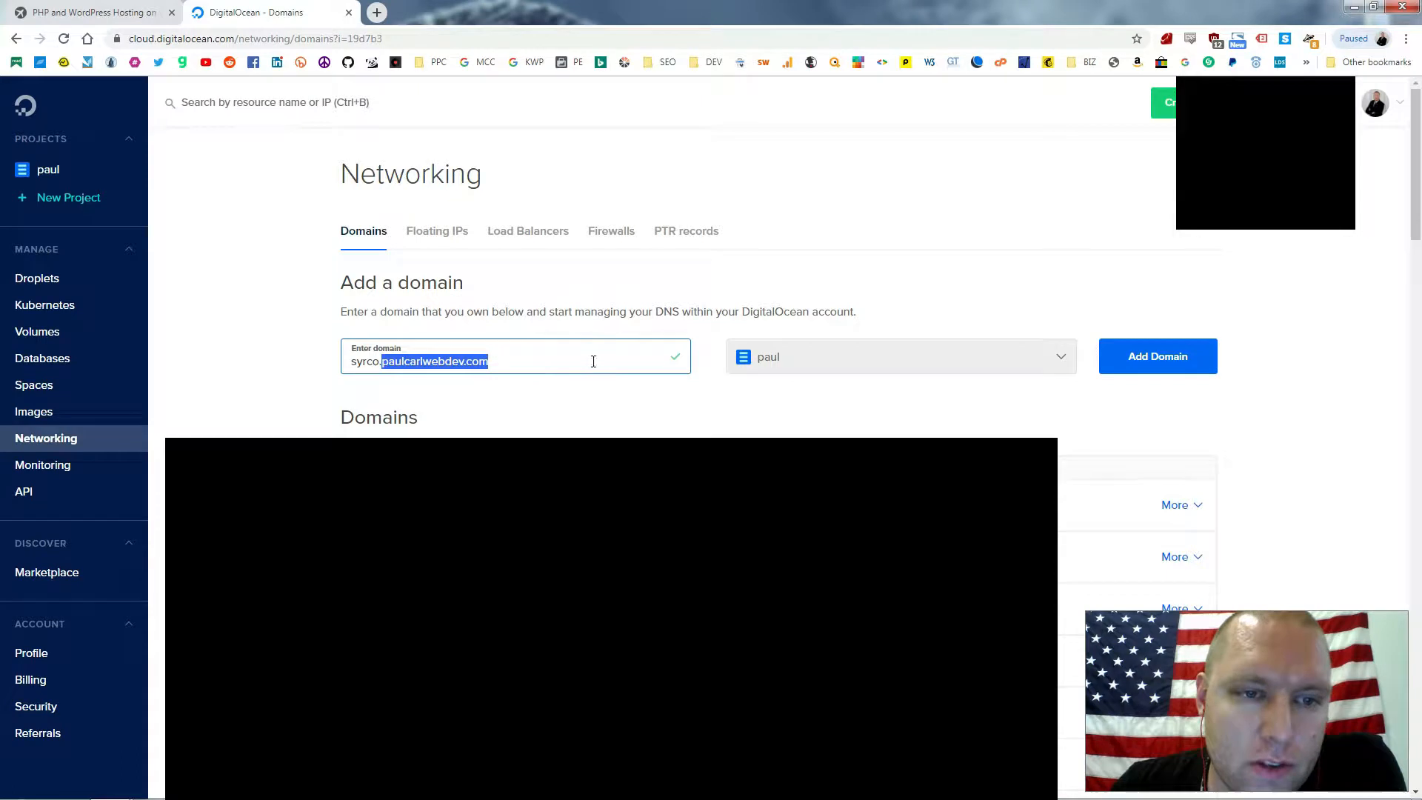
click(559, 365)
drag(377, 363, 346, 364)
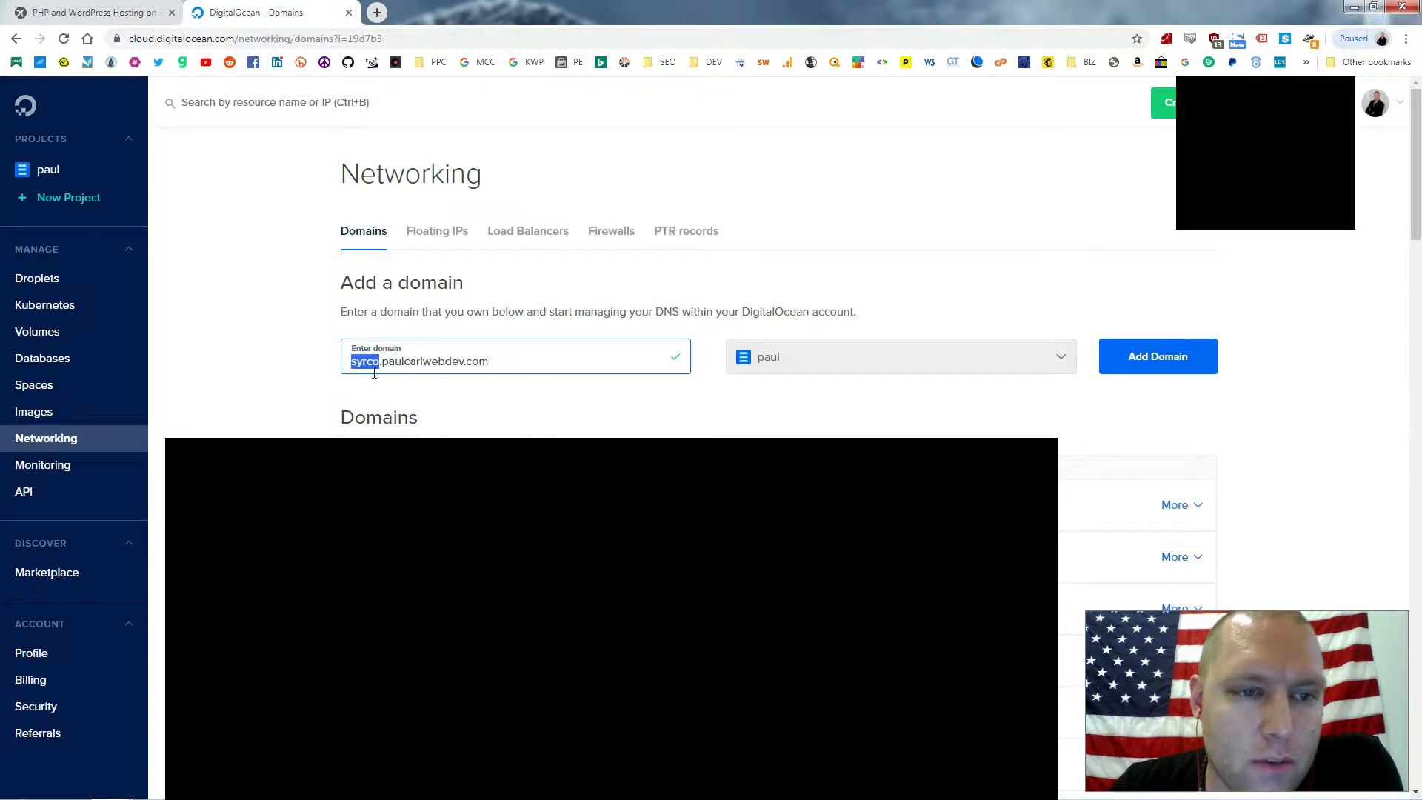
click(519, 362)
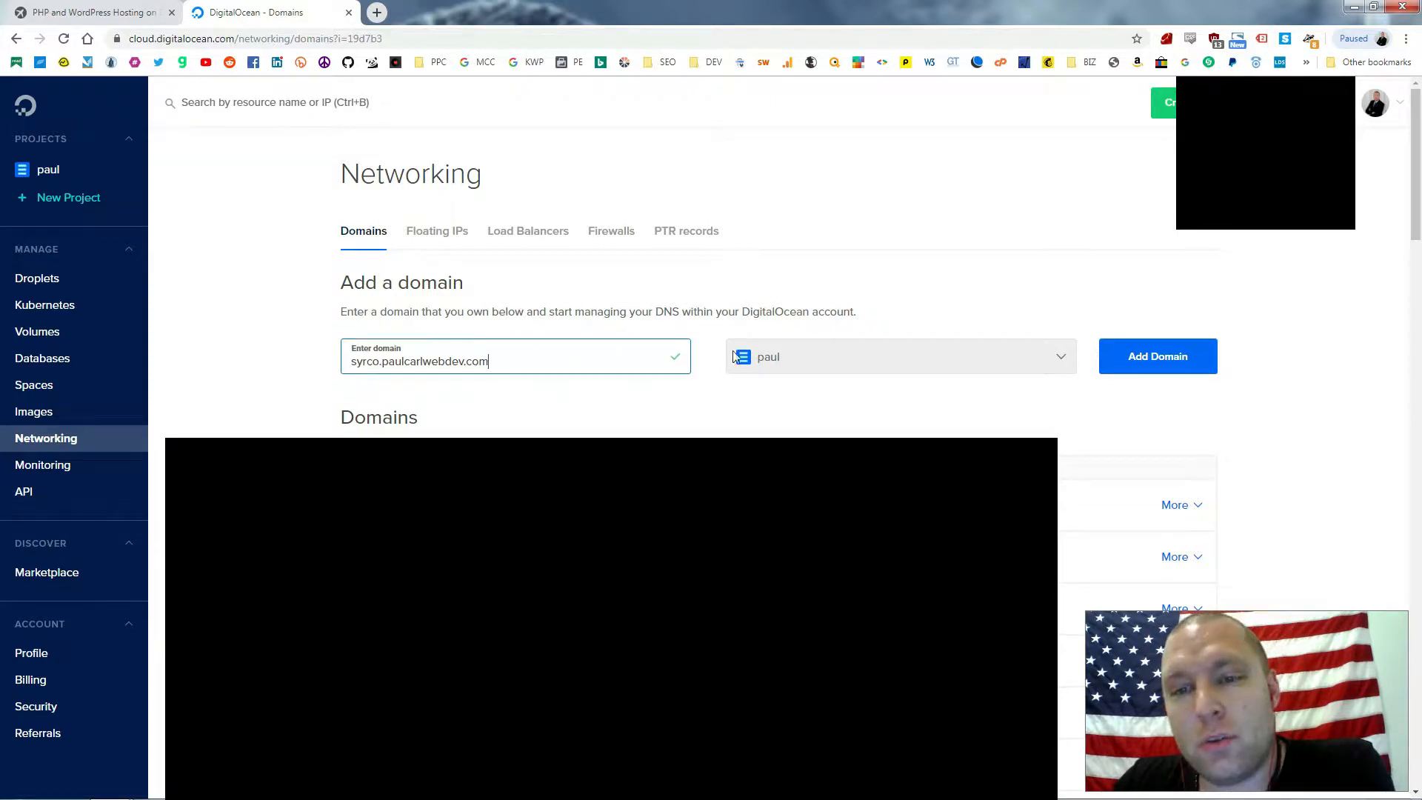
click(1163, 363)
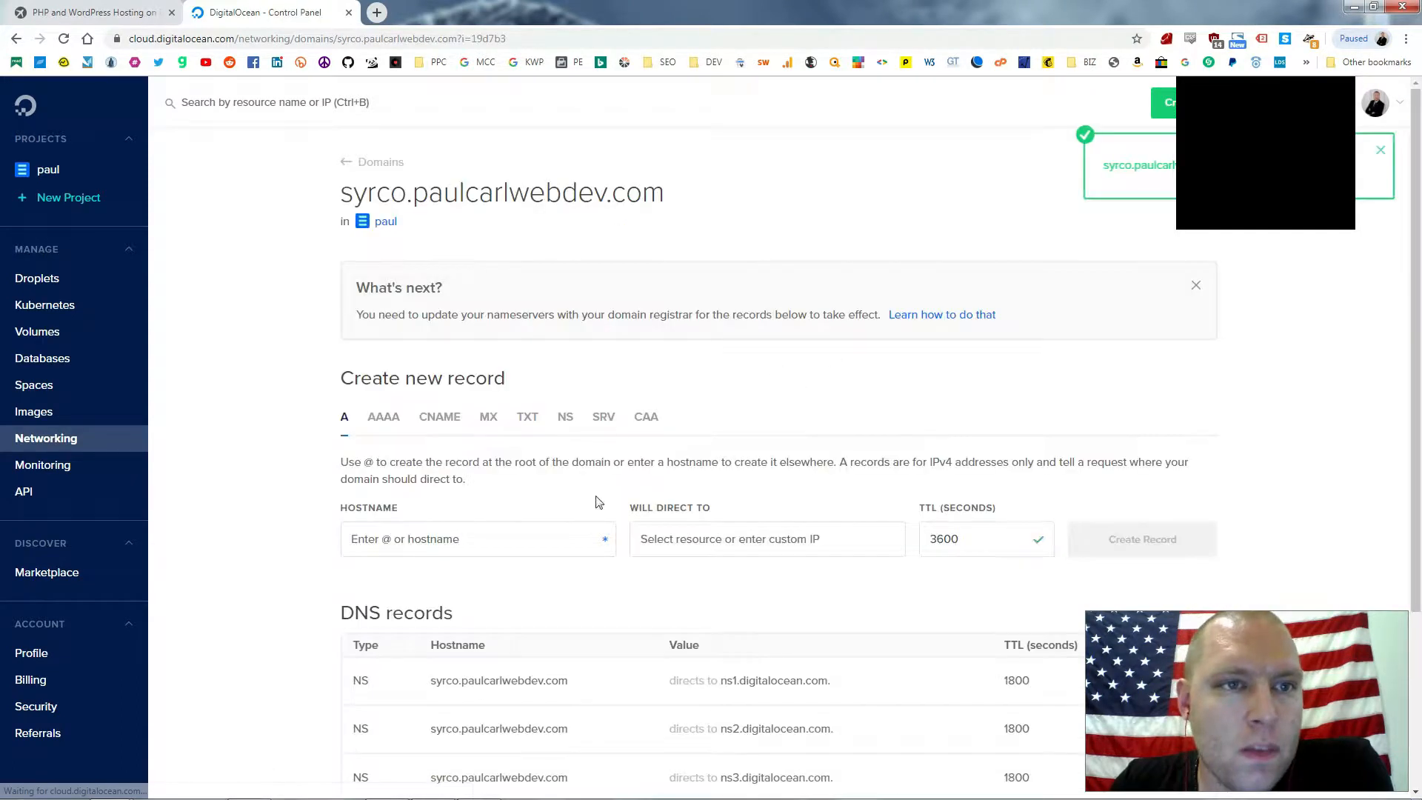
Create an A record for @ pointing to the droplet at 138.197.13.103
click(429, 526)
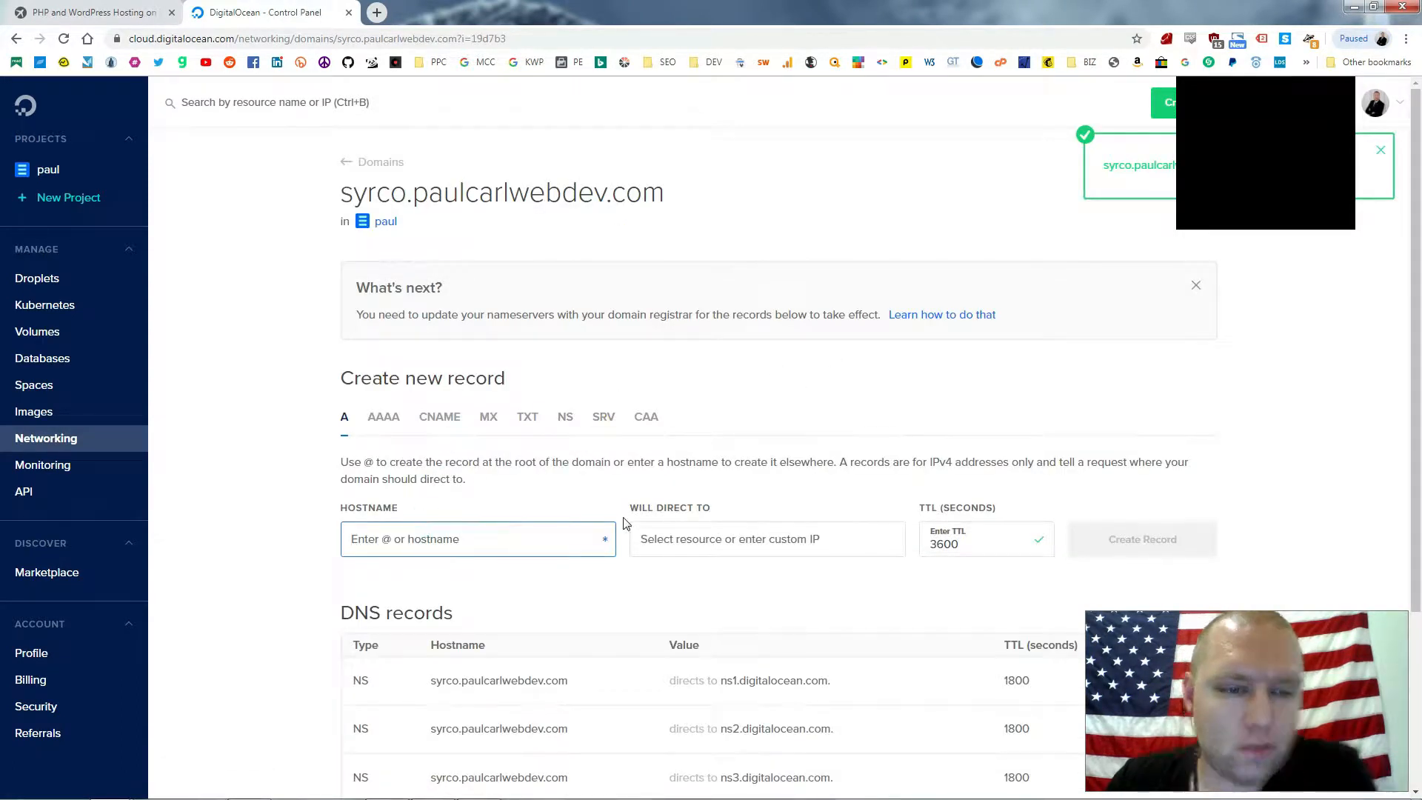
text(@)
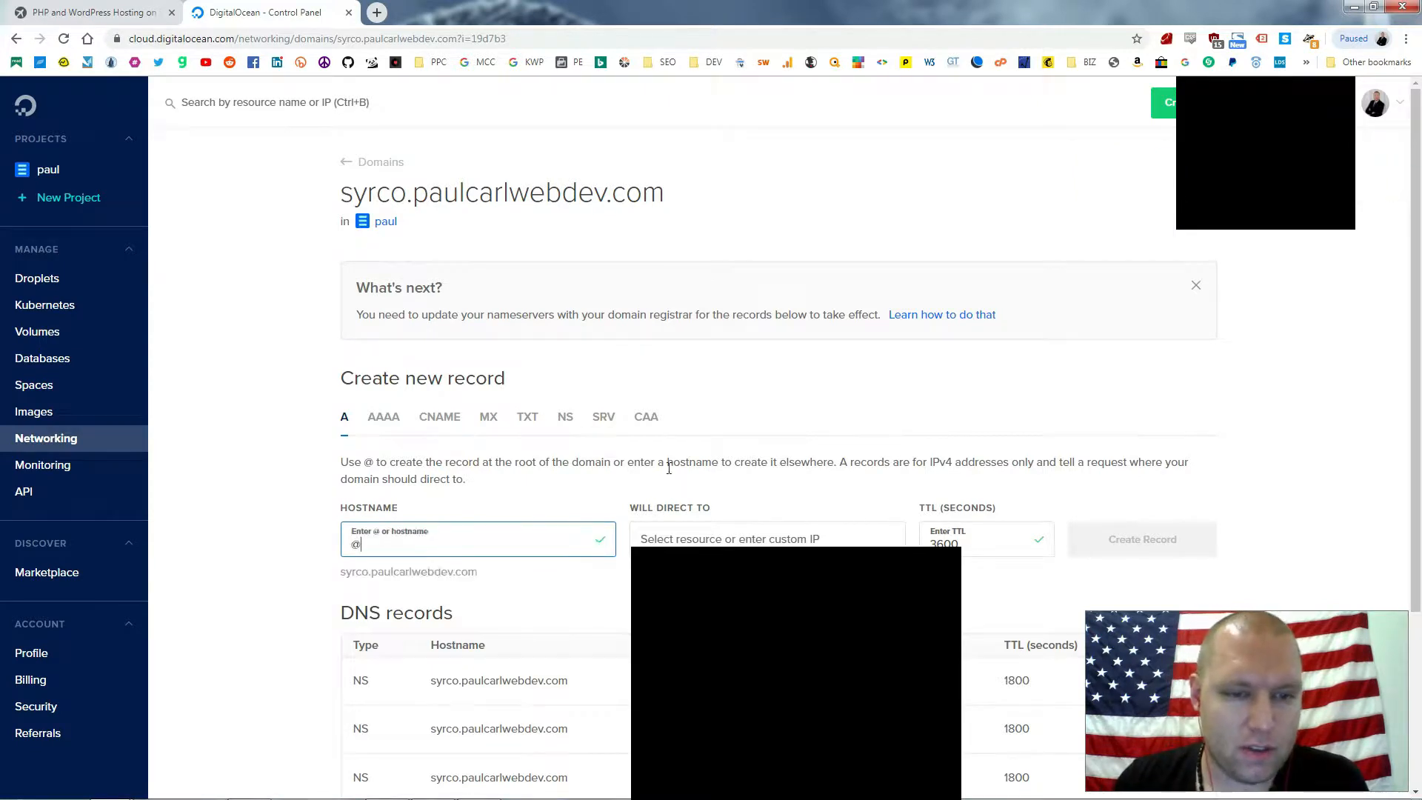
drag(333, 568, 485, 608)
click(528, 584)
click(512, 566)
click(788, 531)
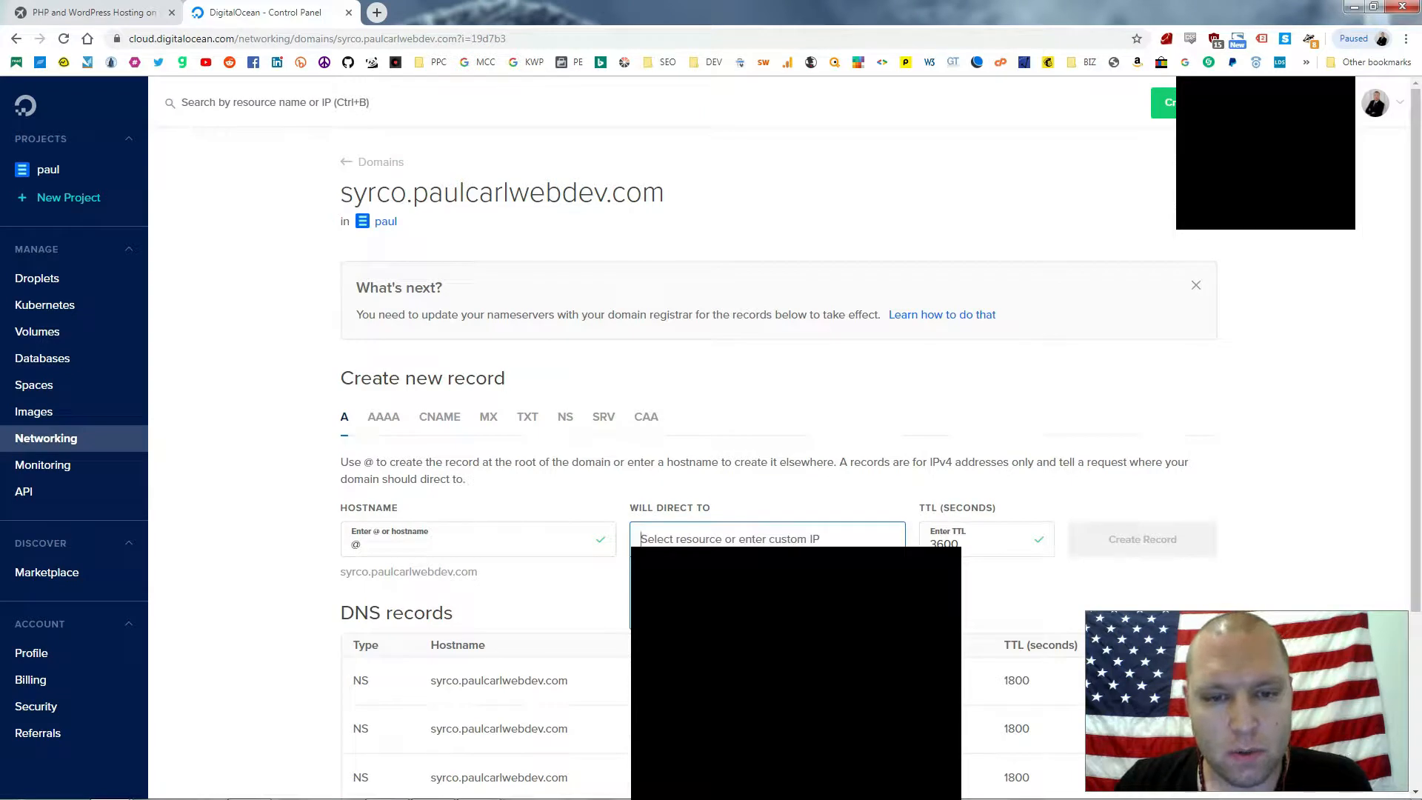
click(740, 598)
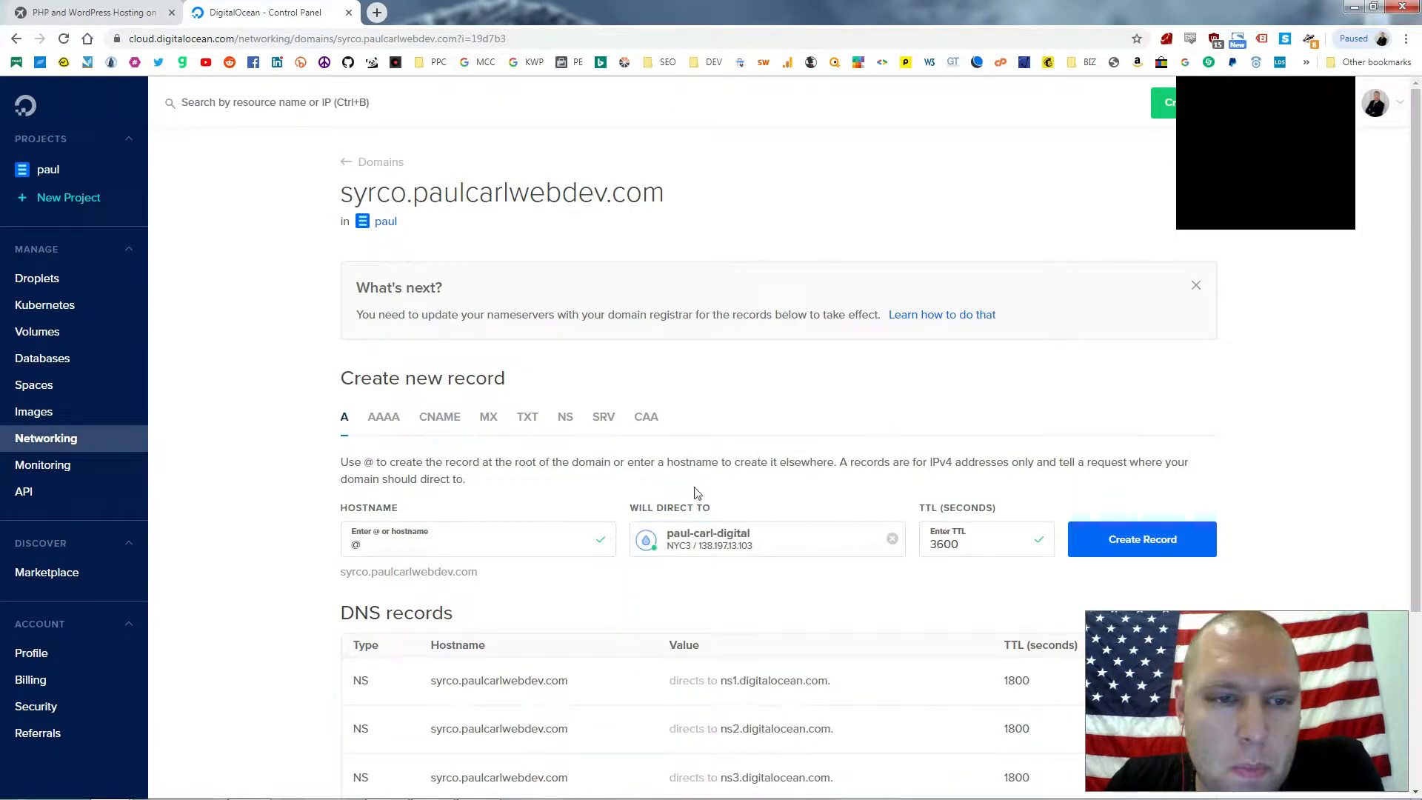
click(1147, 542)
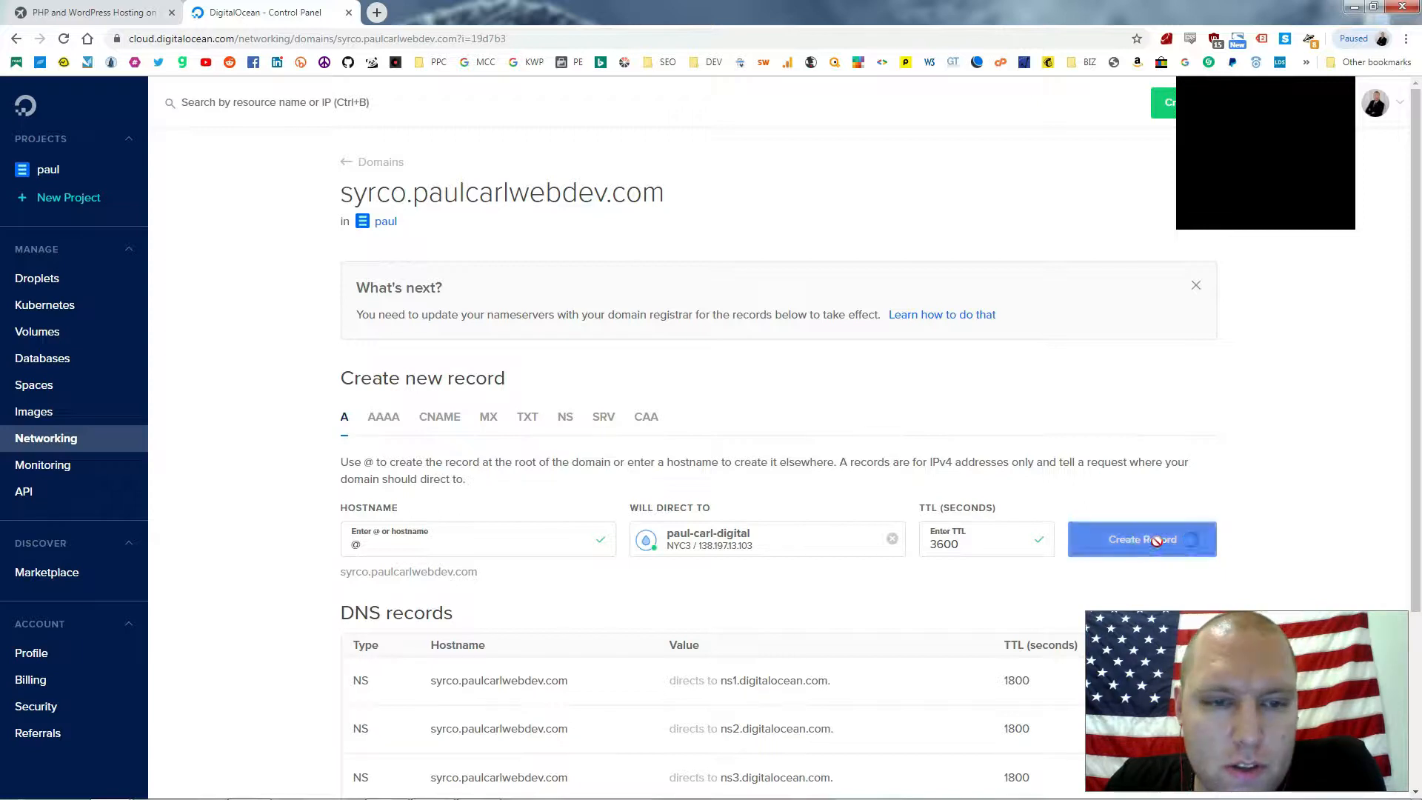
Add a CNAME record aliasing www to @
click(439, 423)
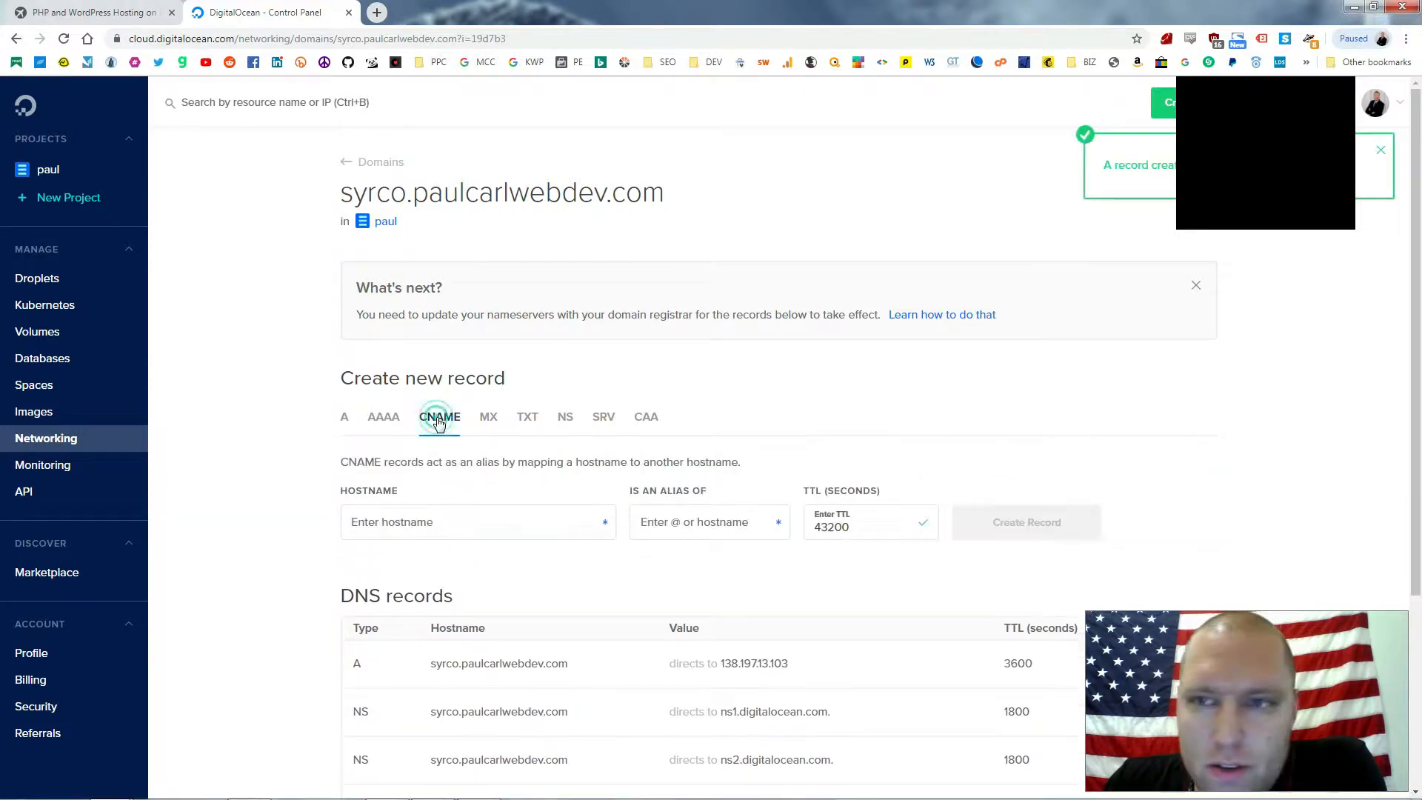
scroll(603, 551, down, 1)
click(424, 445)
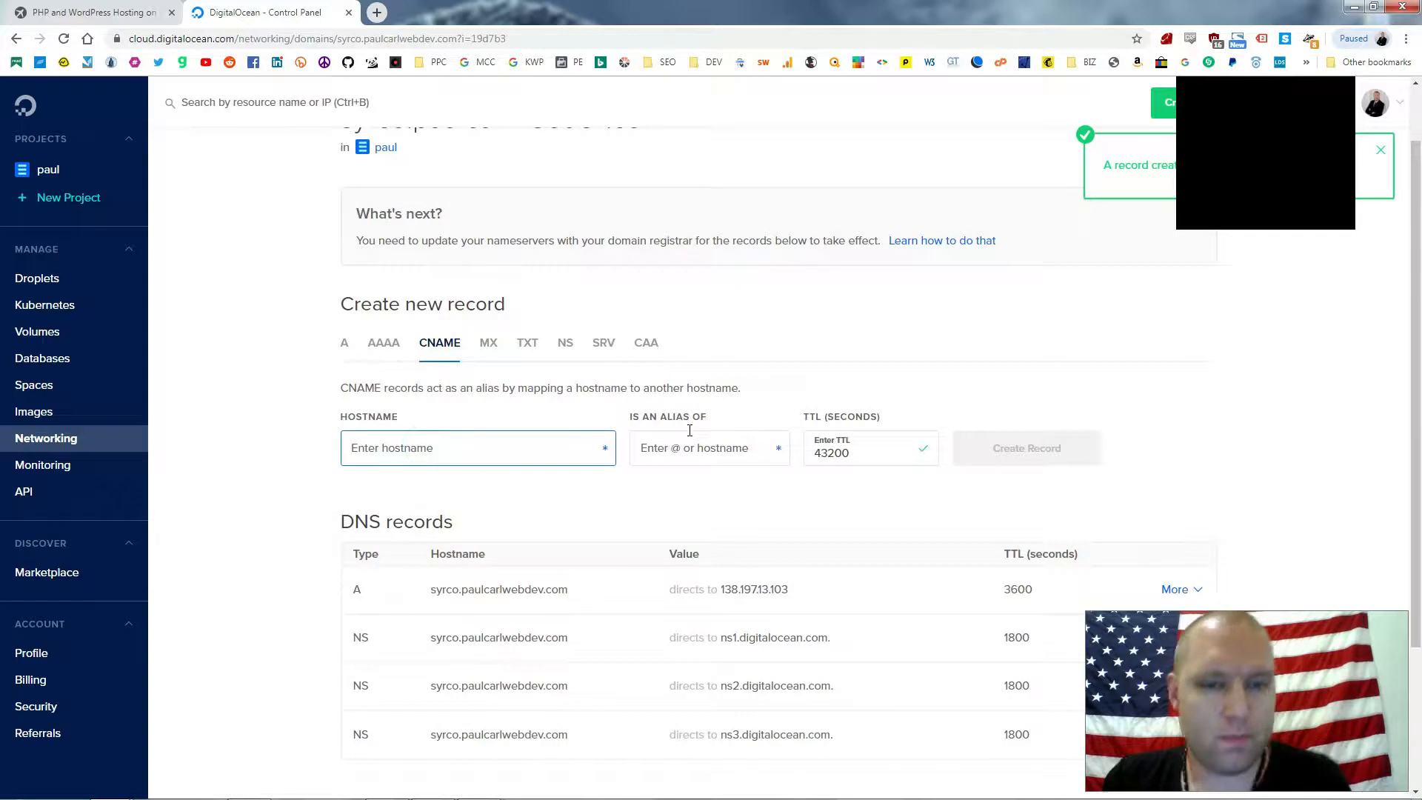
text(www)
click(713, 446)
text(@)
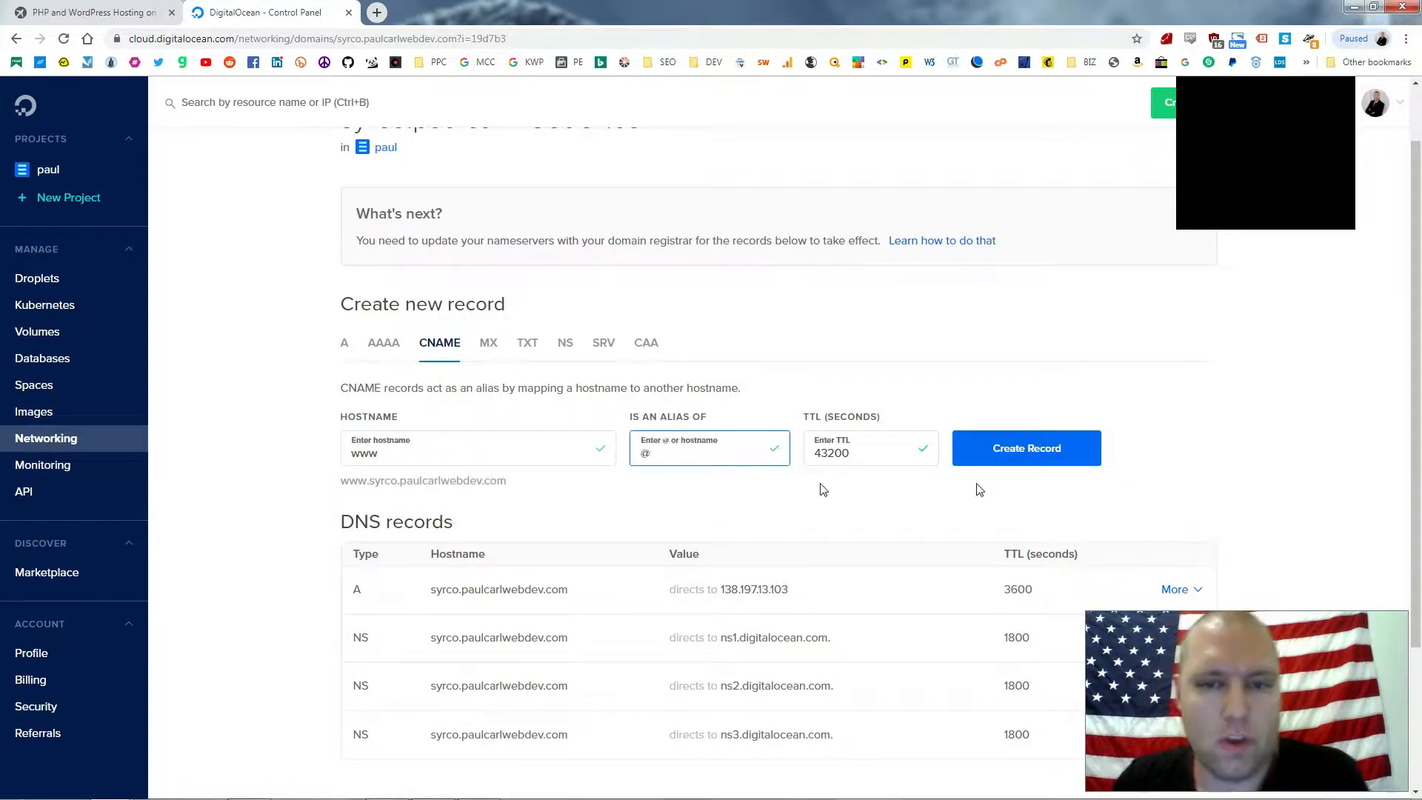
click(1067, 450)
scroll(1067, 436, down, 2)
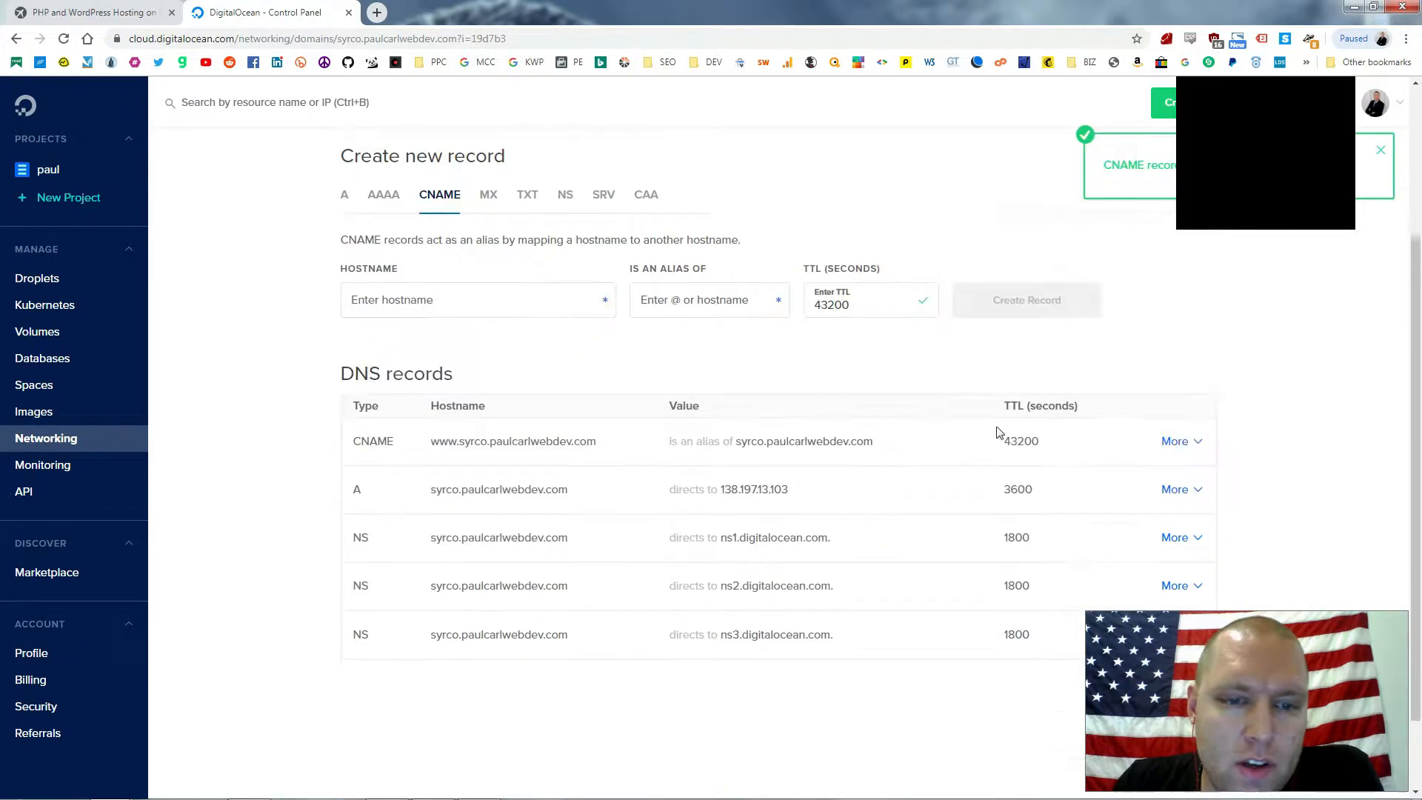
scroll(1170, 381, down, 2)
scroll(1168, 385, up, 2)
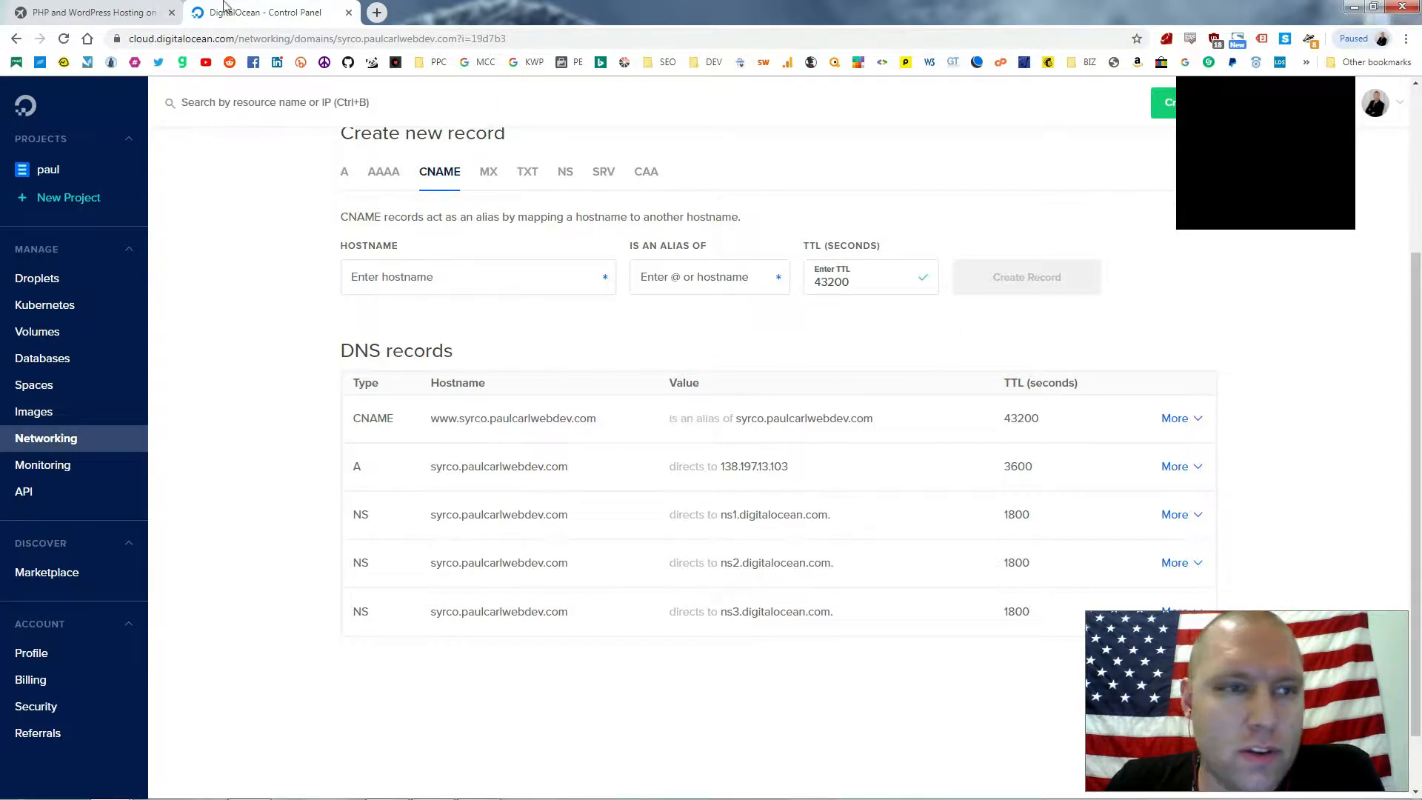
Log in to ServerPilot and start a new app on the paul-carl-digital server
click(131, 17)
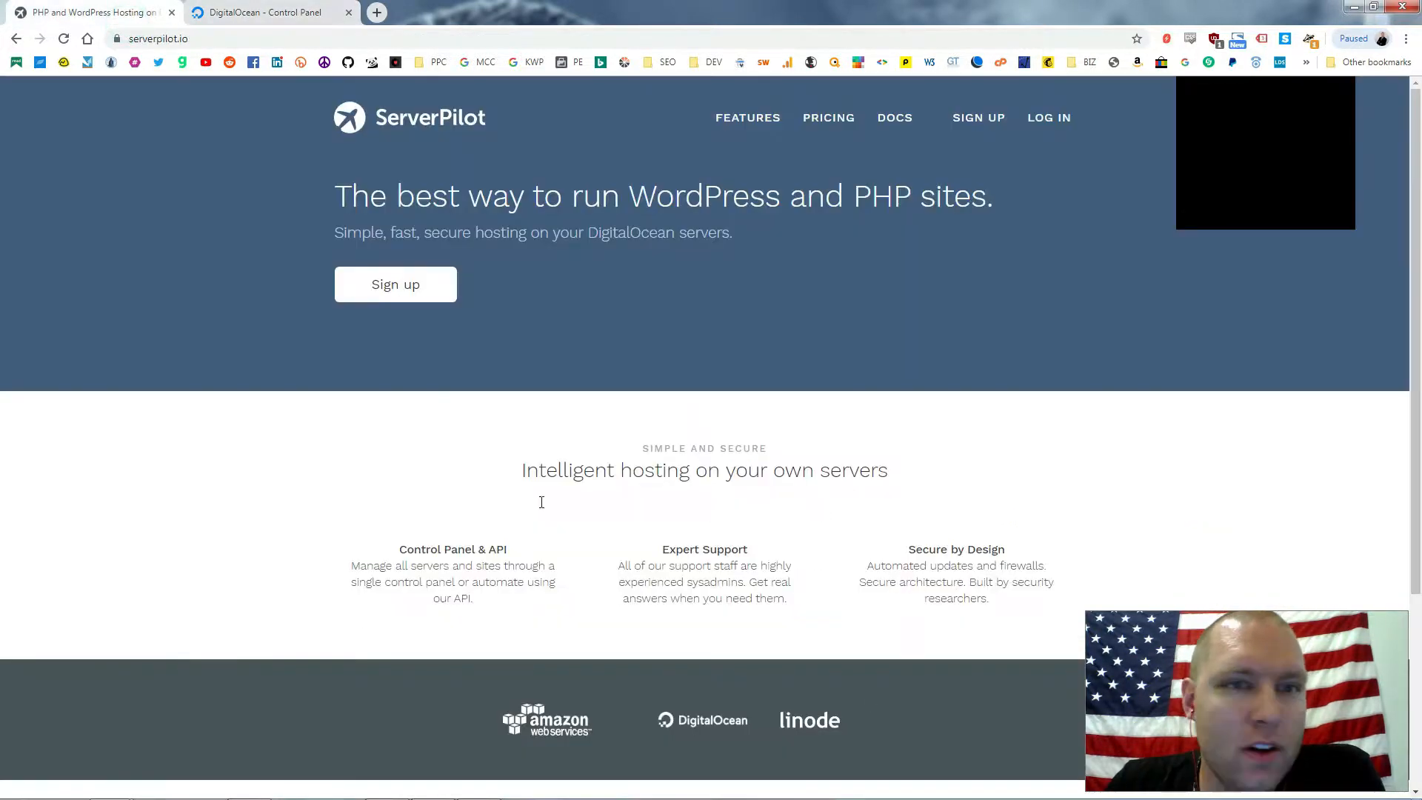
click(1049, 120)
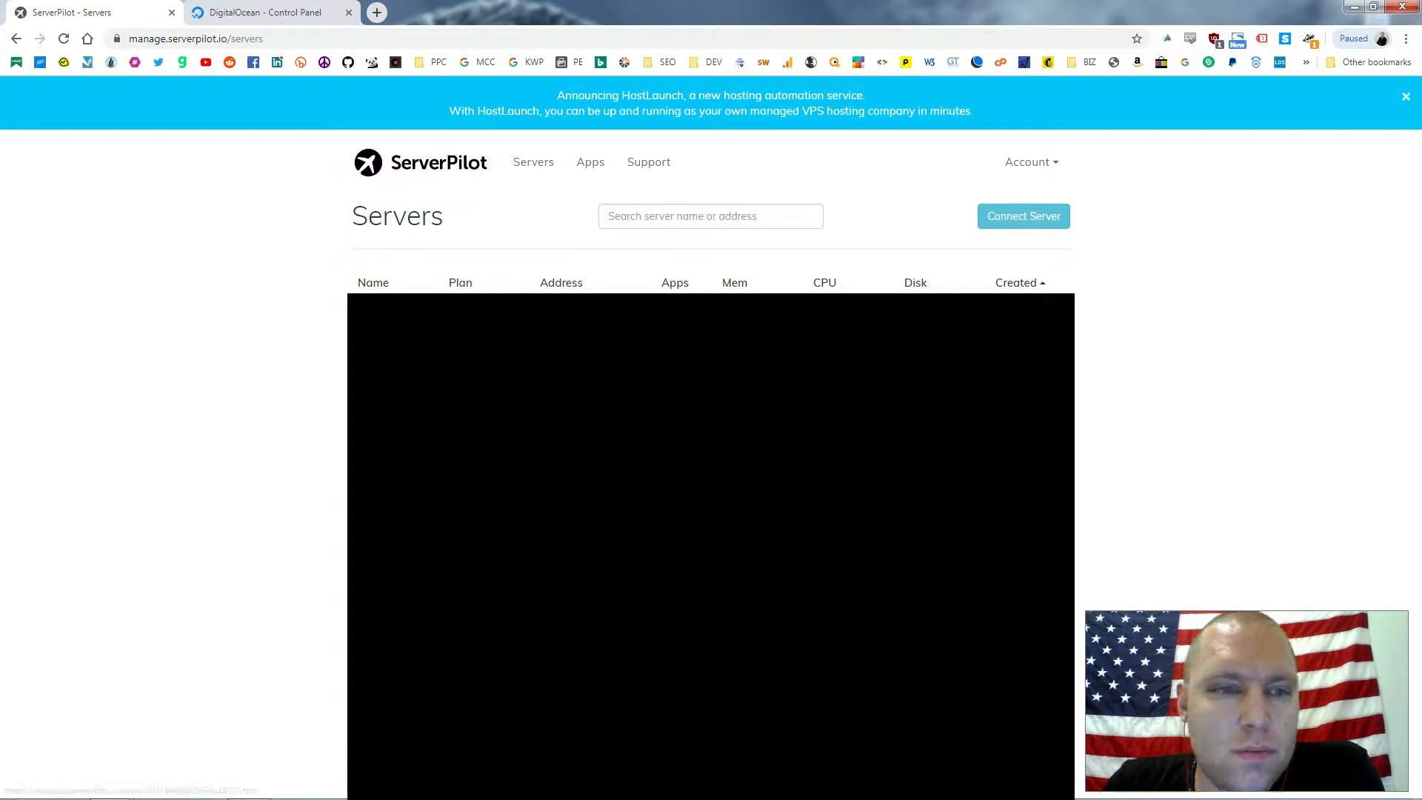
click(1041, 277)
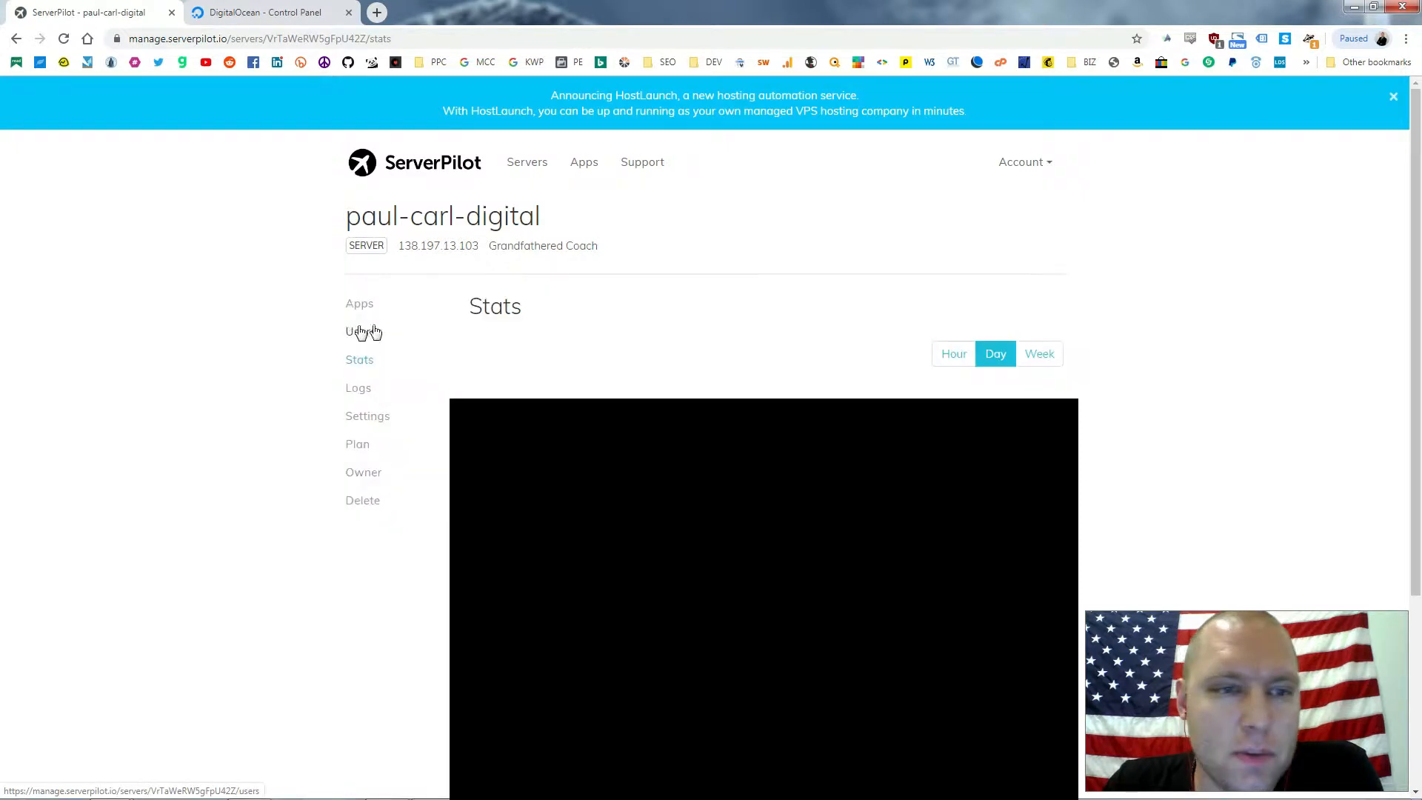
click(361, 304)
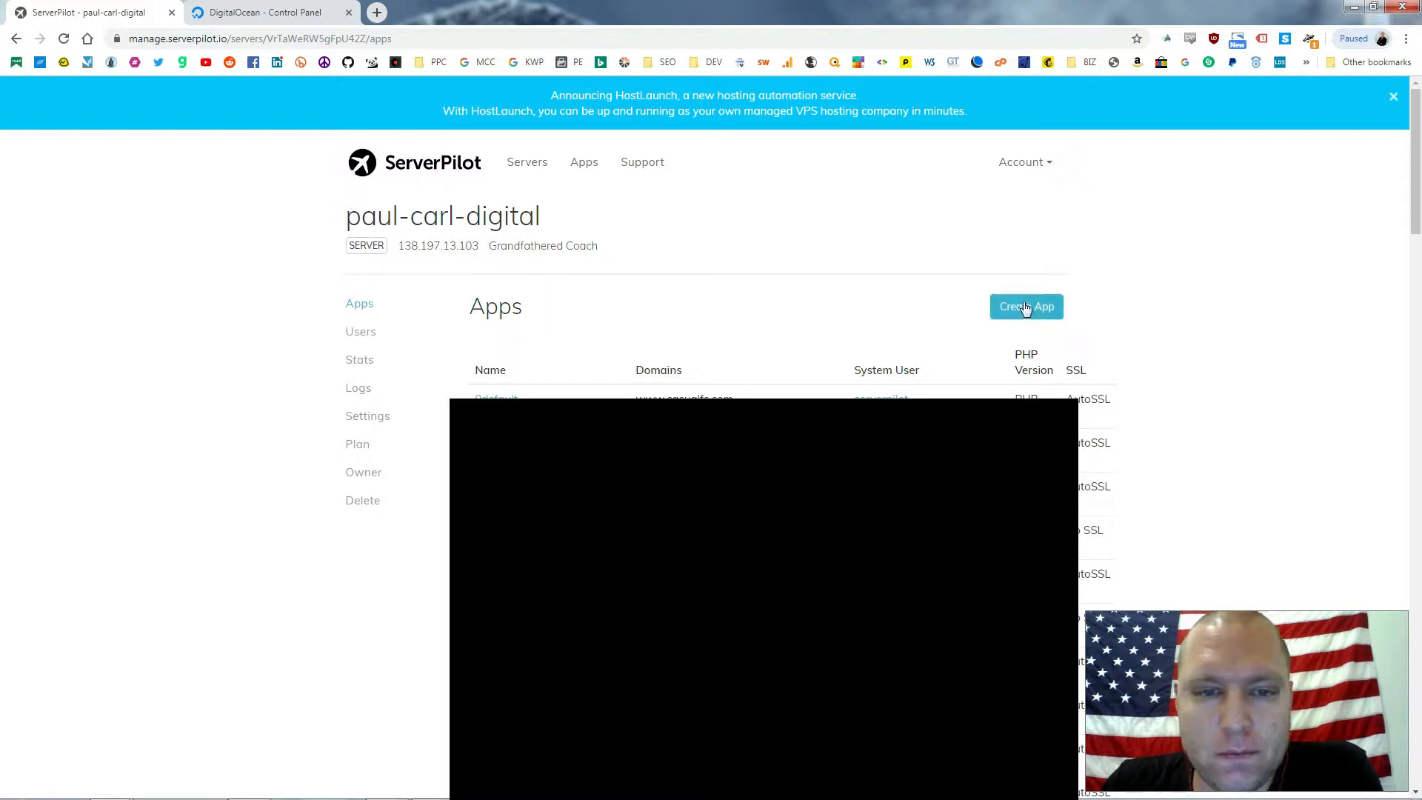
click(1049, 310)
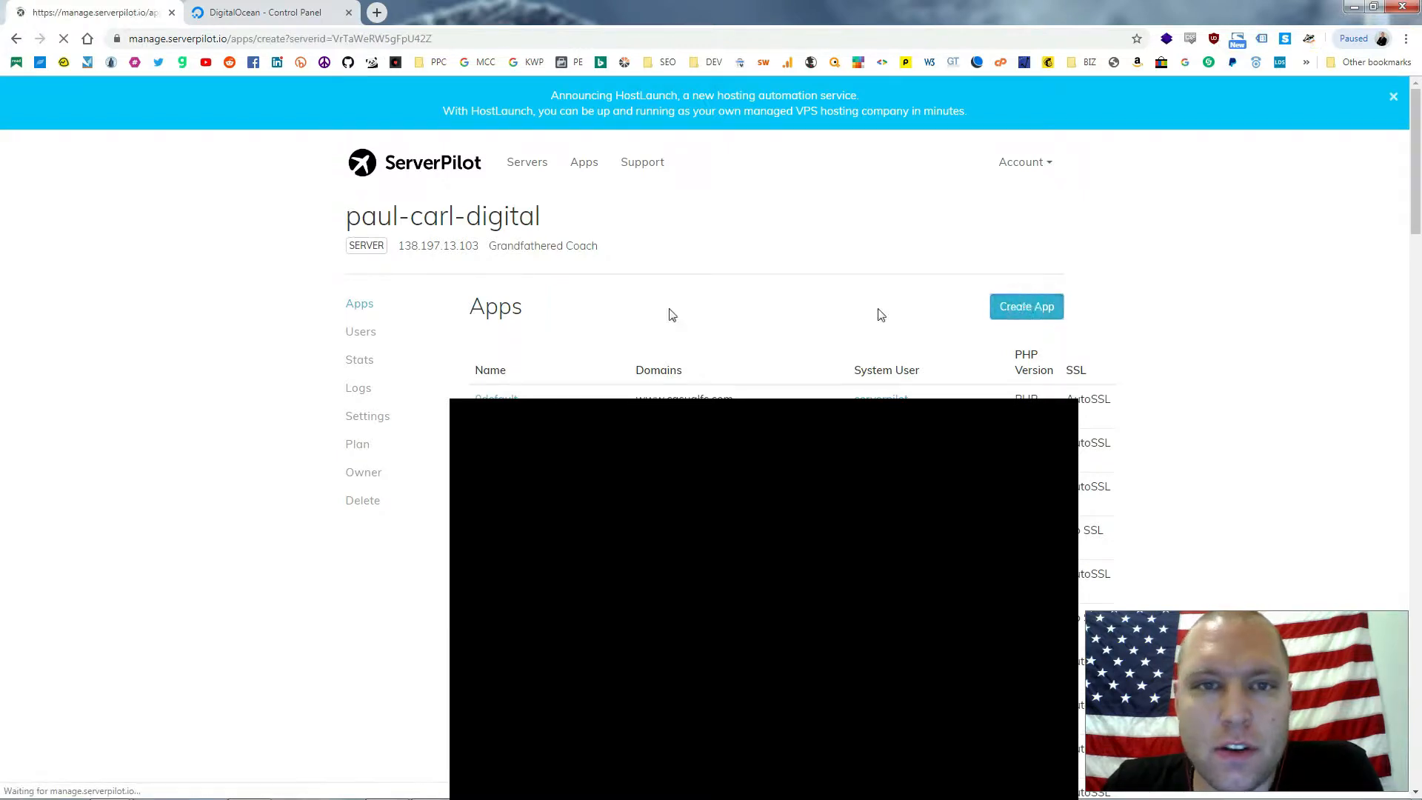
click(609, 289)
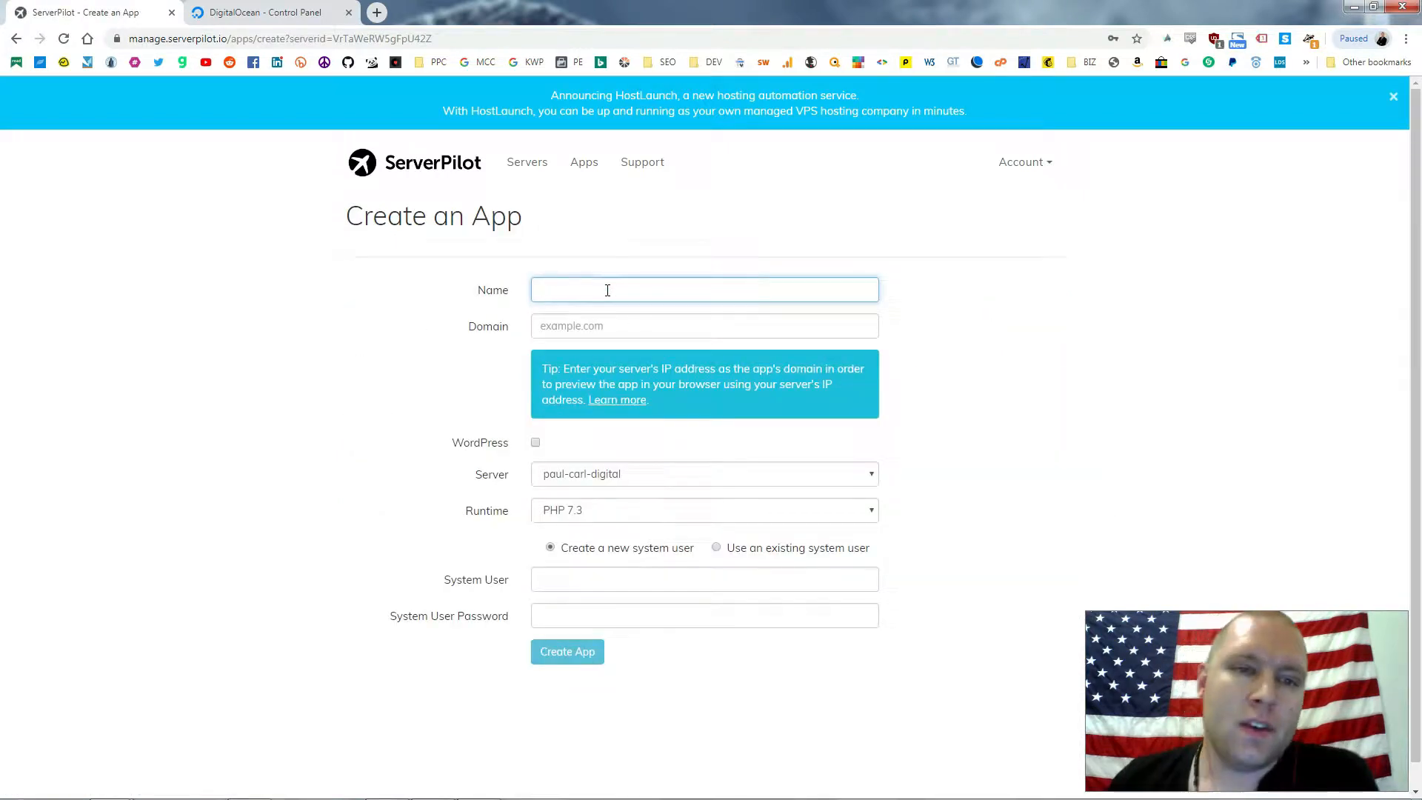
Name the app syrco with domain syrco.paulcarlwebdev.com and enable WordPress
text(syrco)
key(Tab)
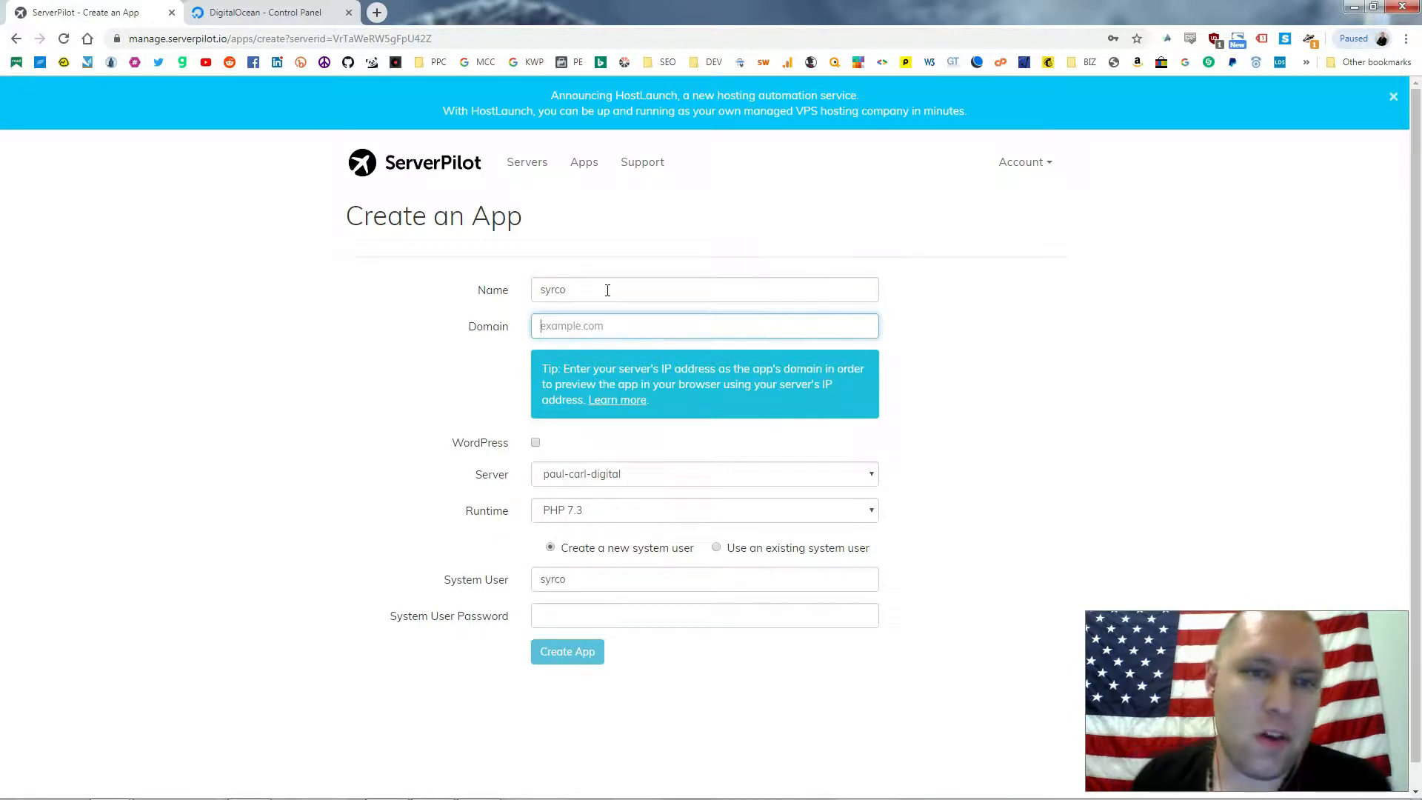
text(syrco)
key(BackSpace)
text(co.paulcarlwebdev)
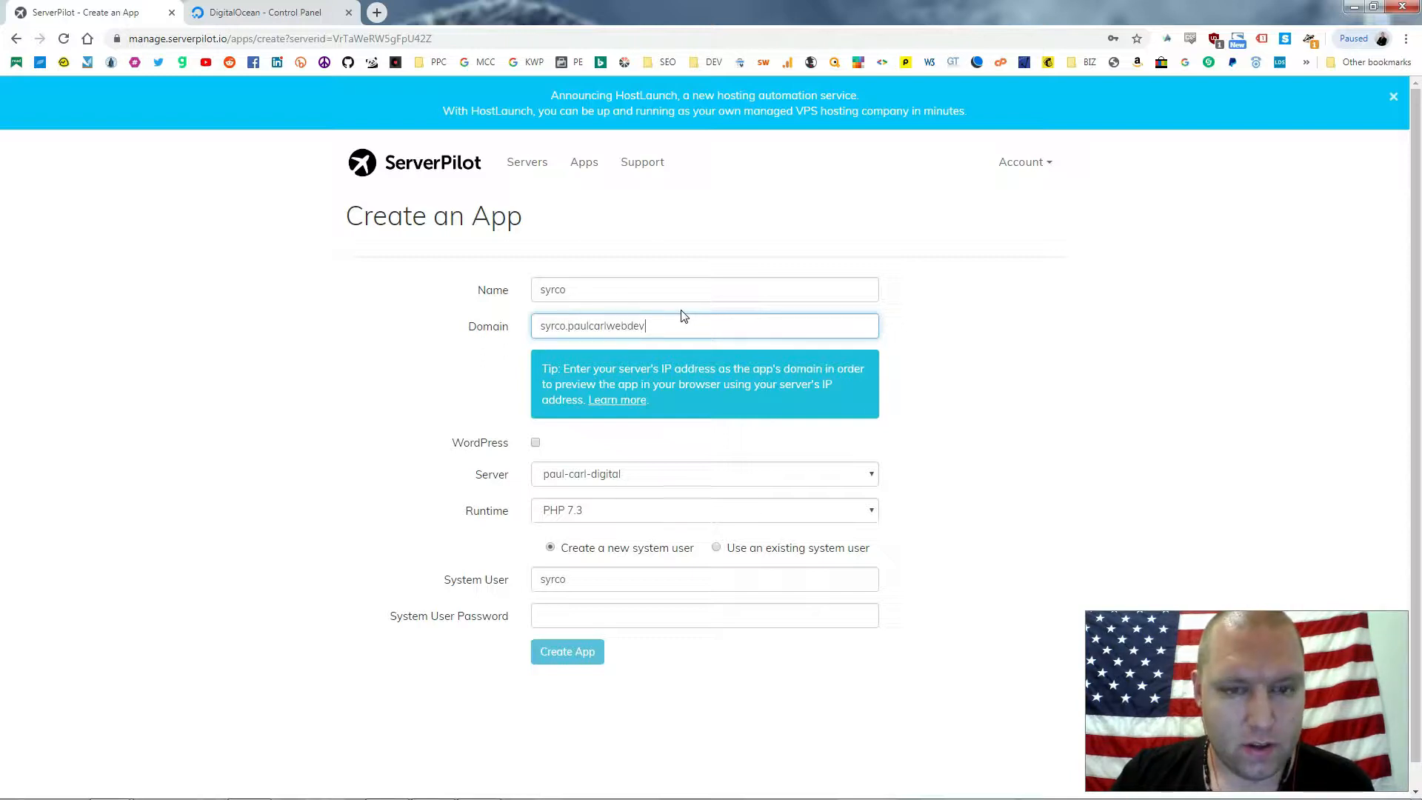
text(.com)
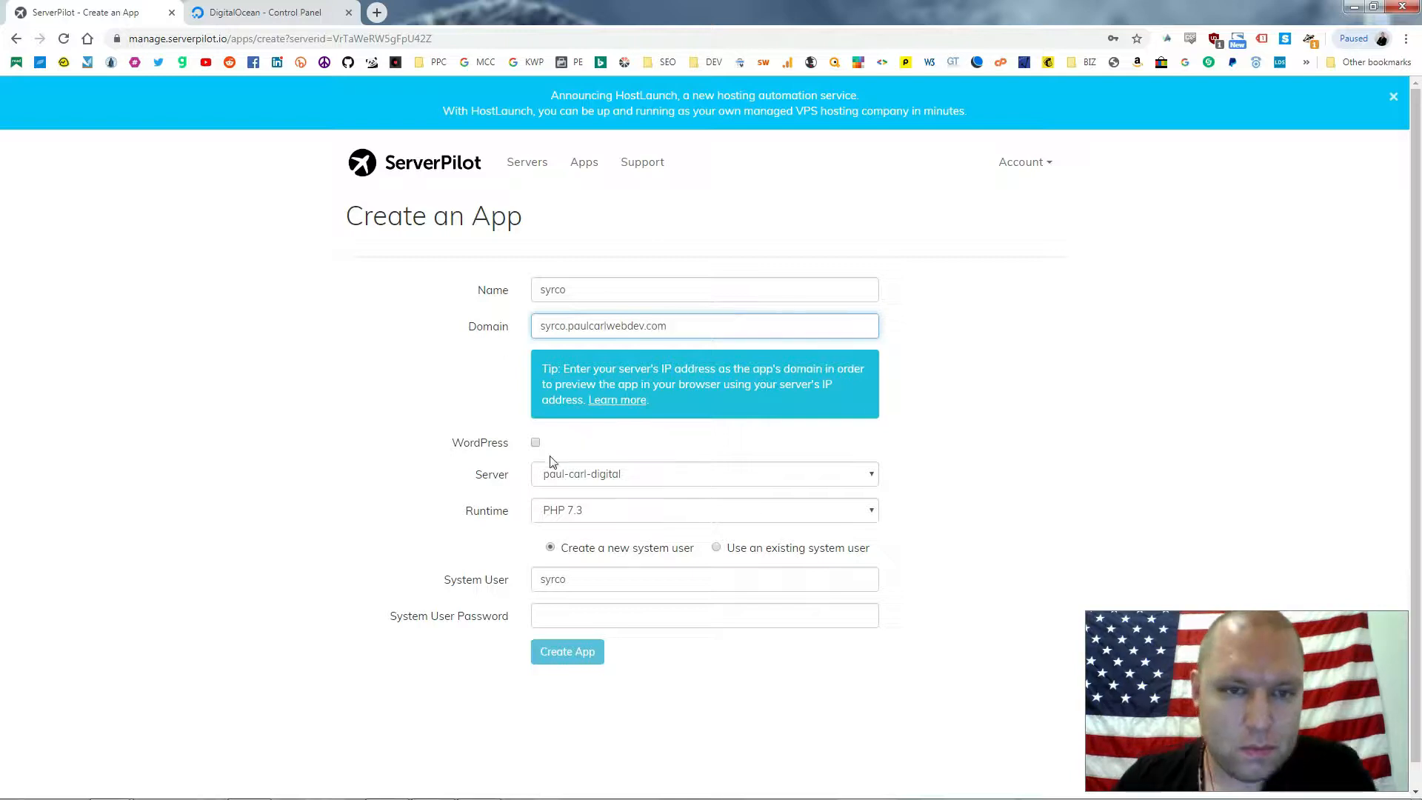
click(536, 442)
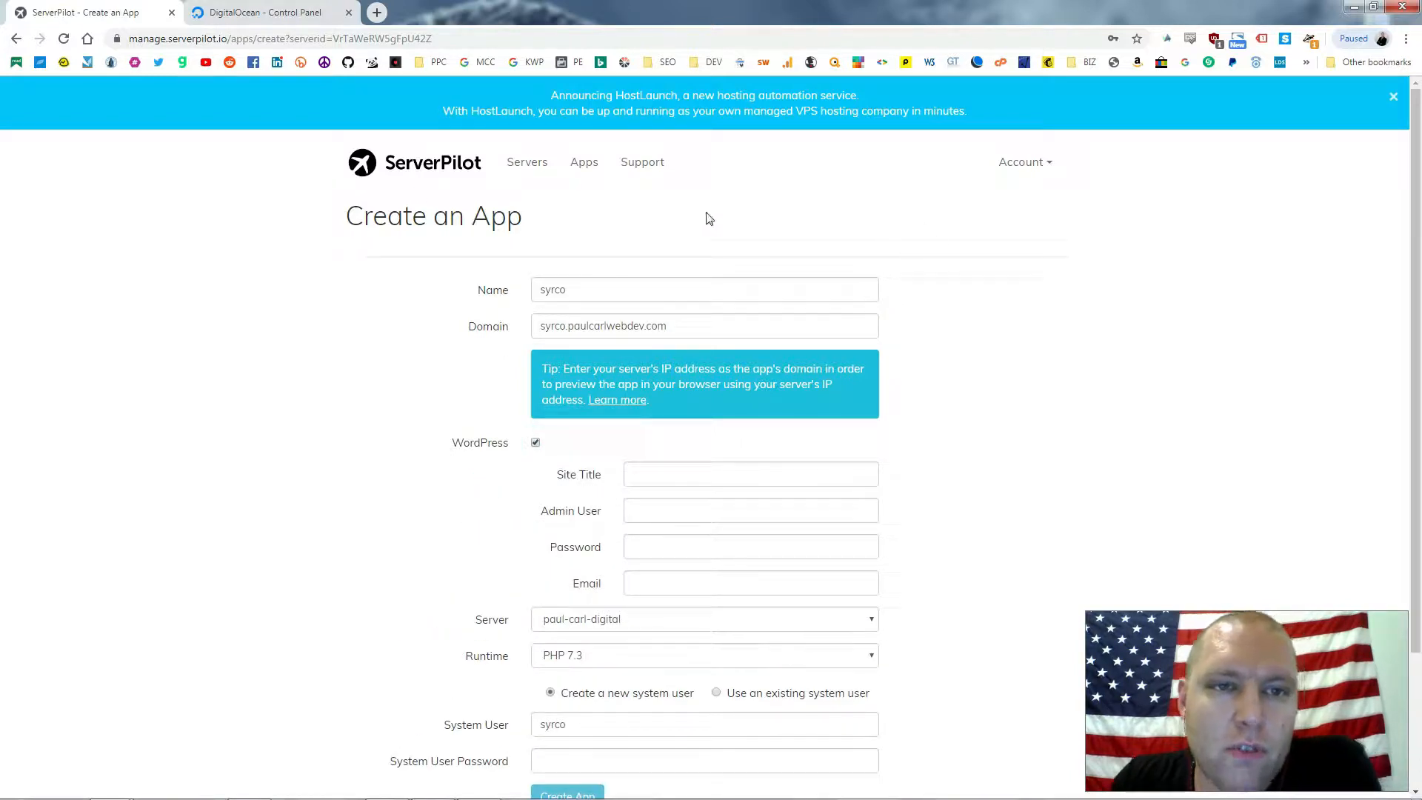
Enter site title 'Syracuse CoWorks' plus the admin username, password and e-mail
click(676, 469)
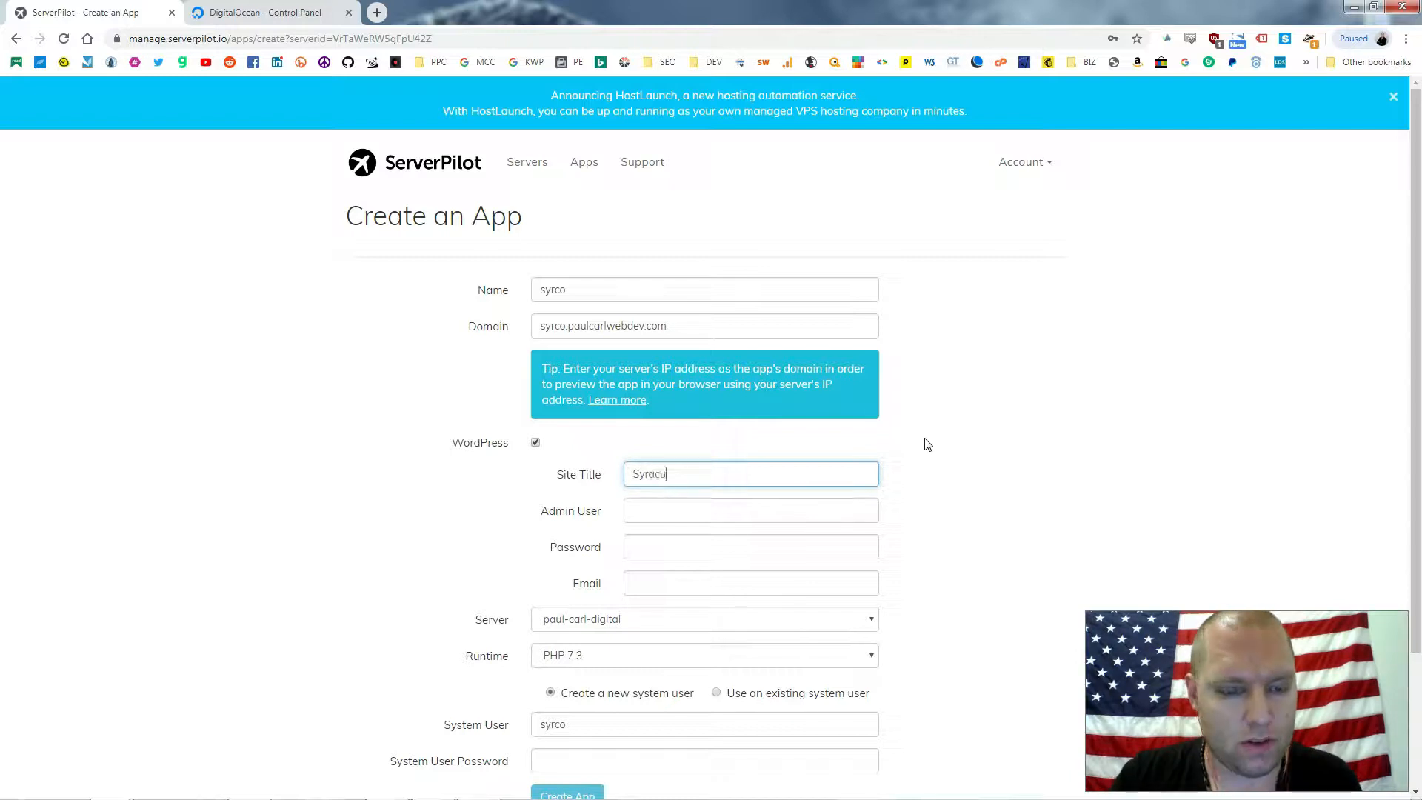
text(Syracuse CoWorks)
key(Tab)
text(paul)
key(Tab)
text(paul)
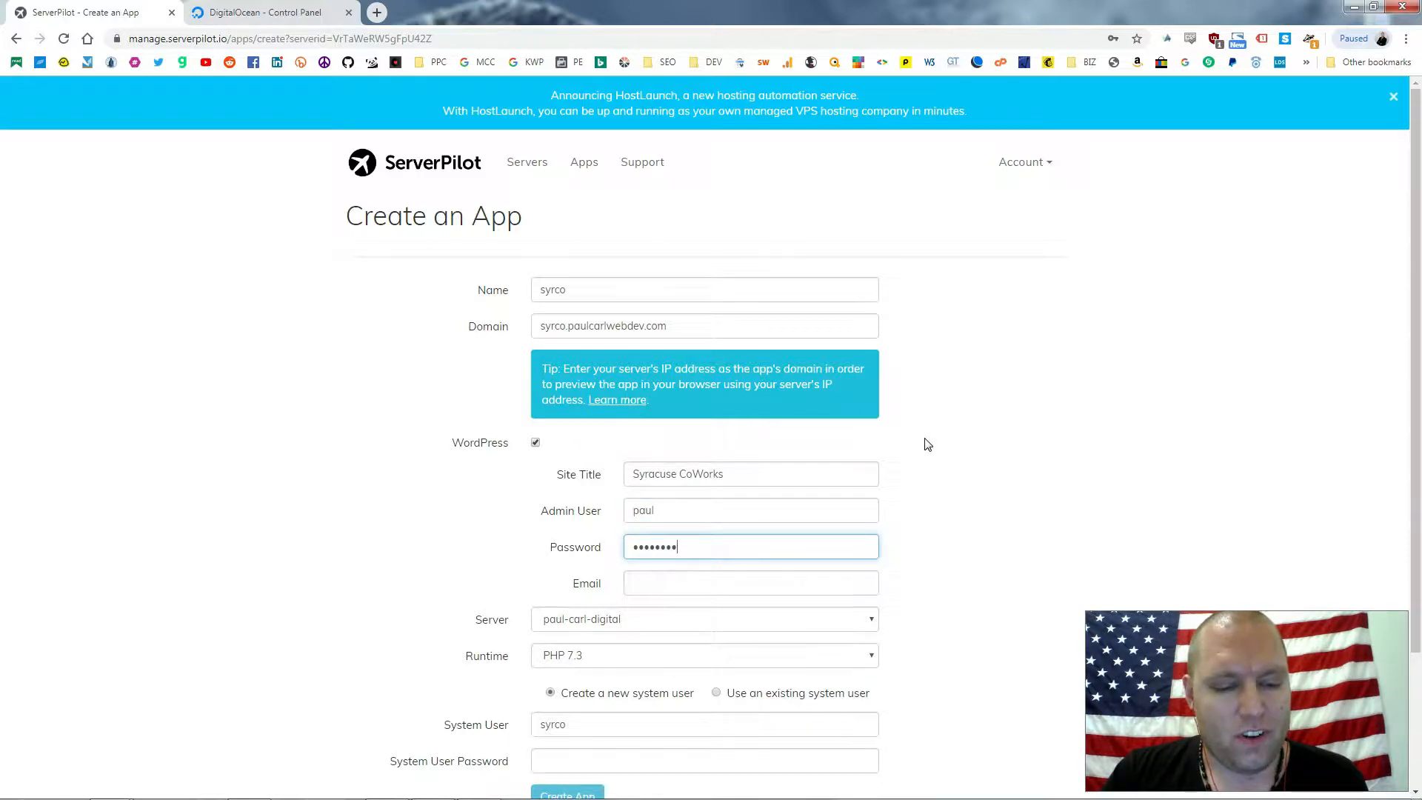
text(•••••••••••)
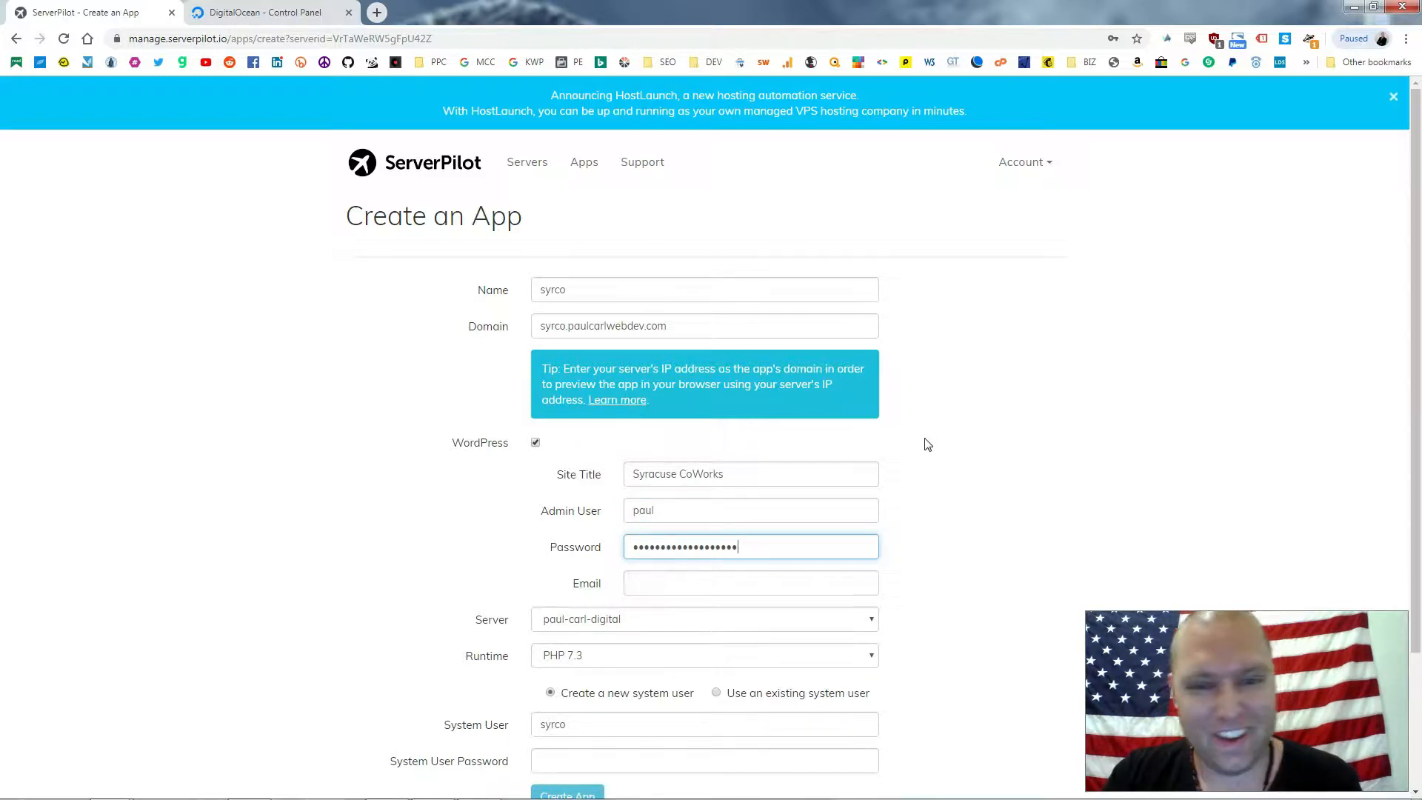
key(Tab)
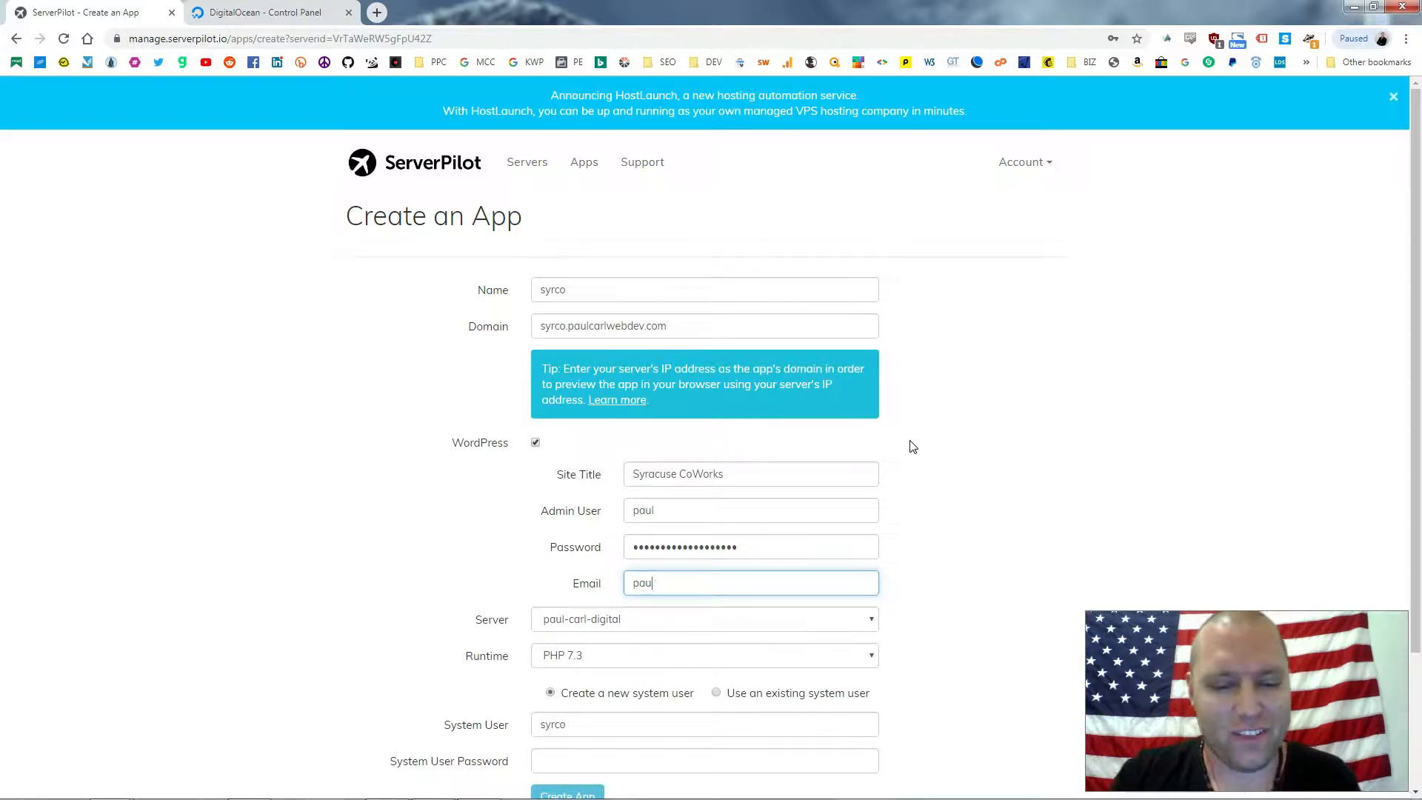
Choose the existing system user demos and create the app
double_click(948, 419)
click(506, 328)
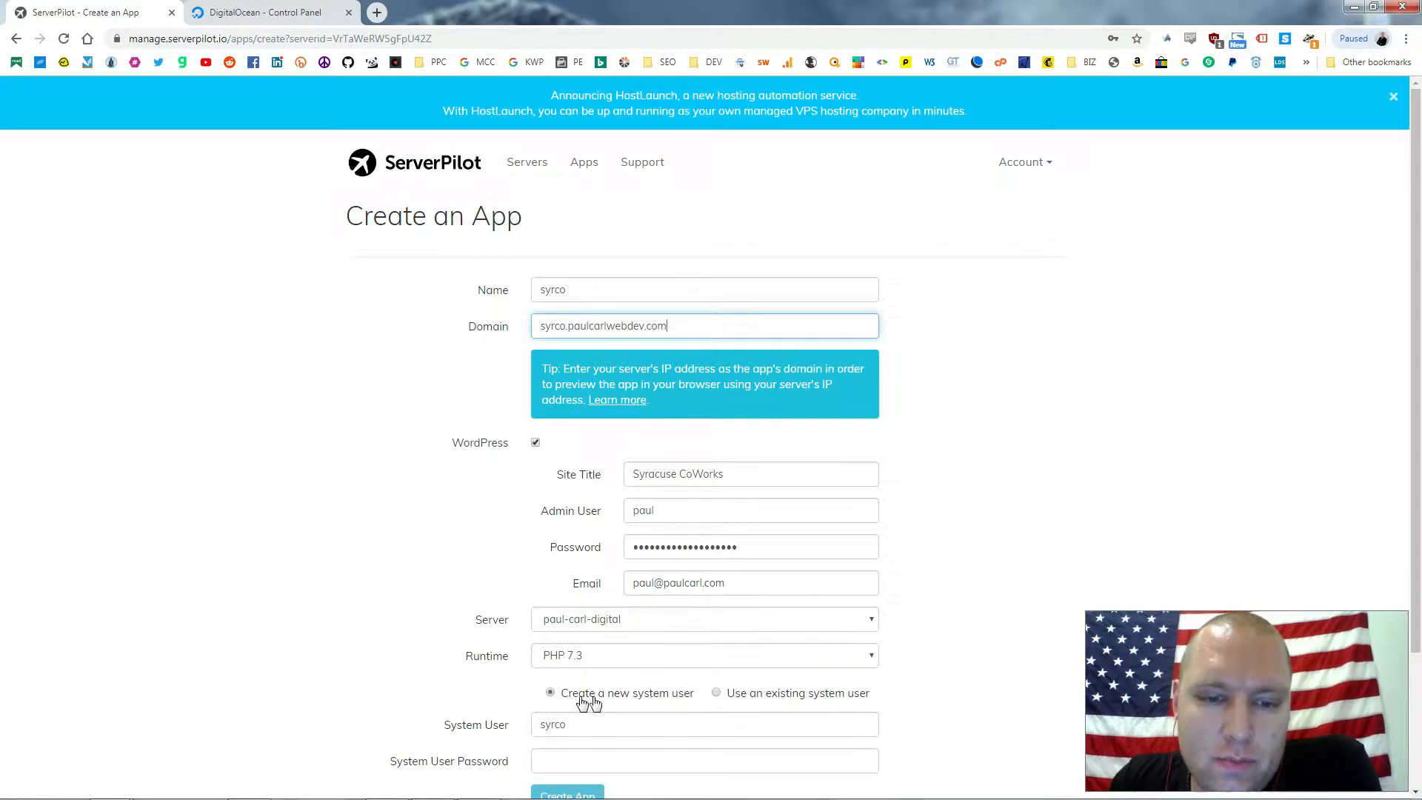
click(705, 724)
scroll(705, 724, down, 1)
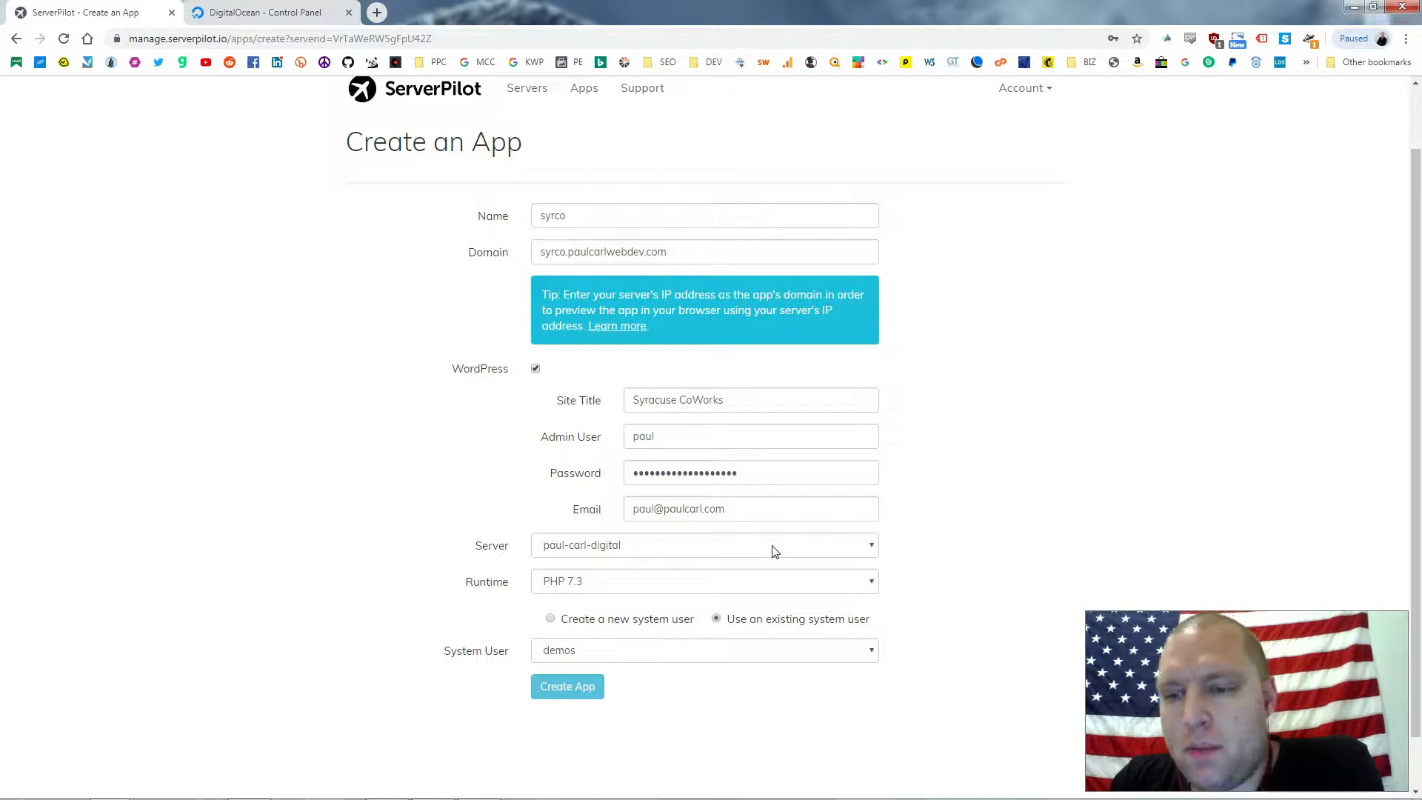
click(596, 687)
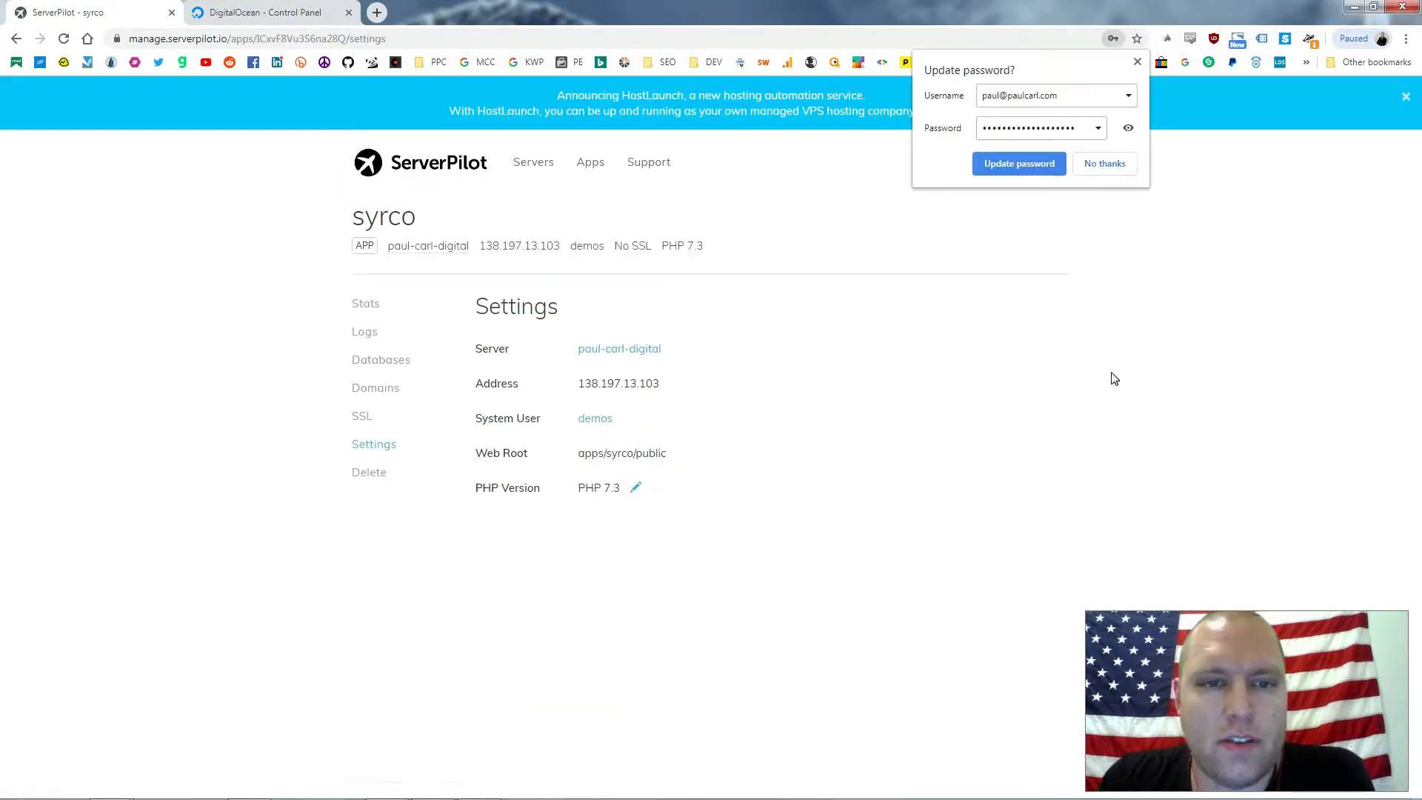
Check the syrco app's SSL page (not enabled, AutoSSL pending), then open a new tab
click(1137, 62)
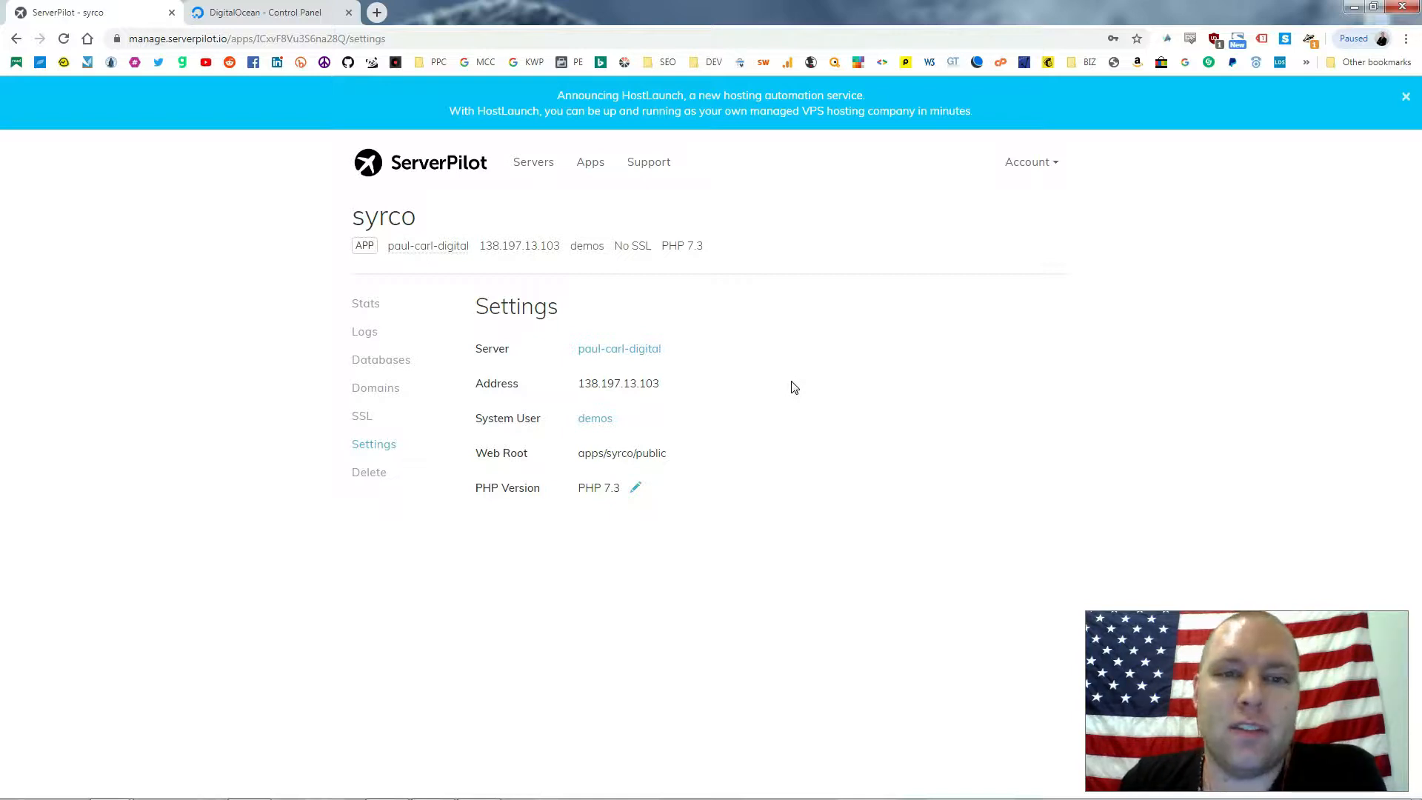
click(368, 420)
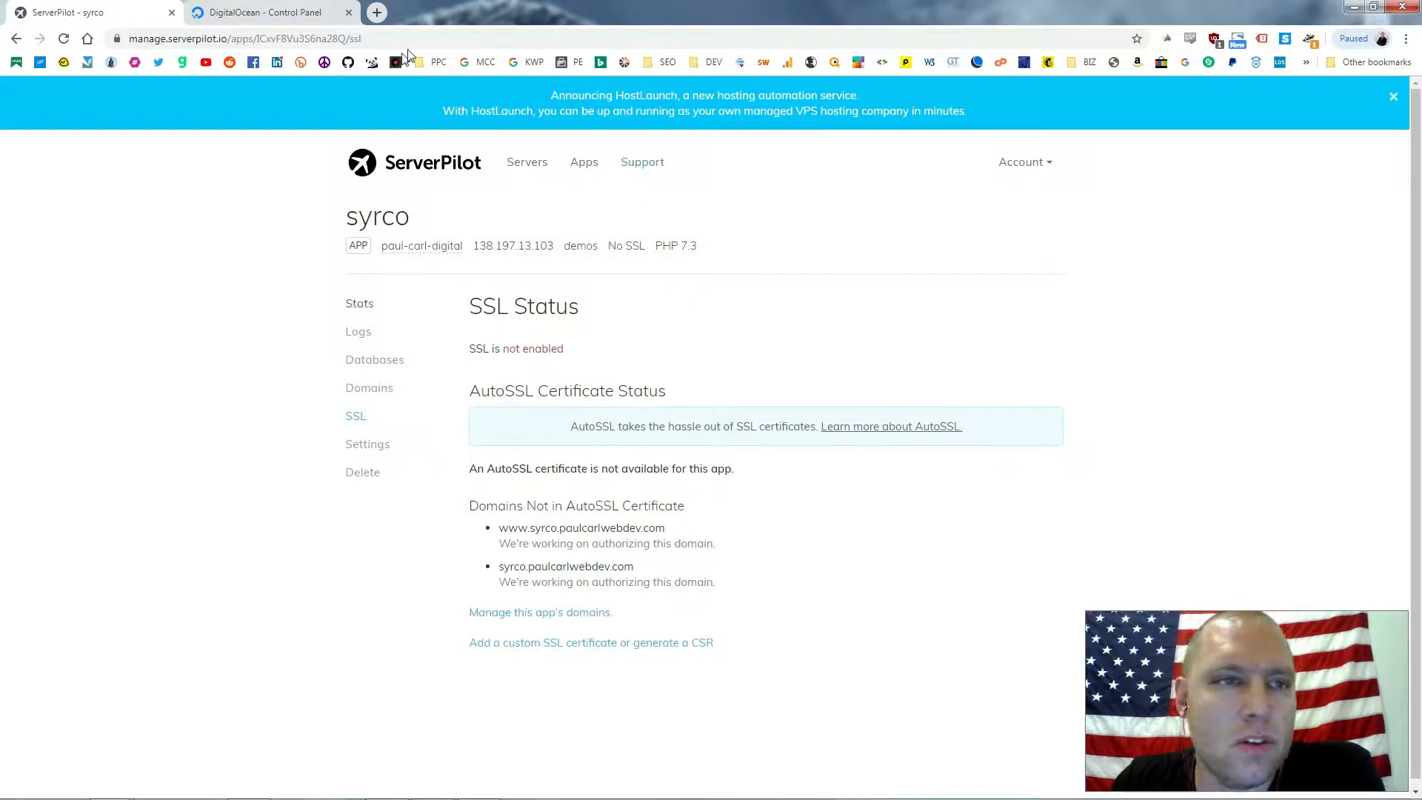
click(377, 12)
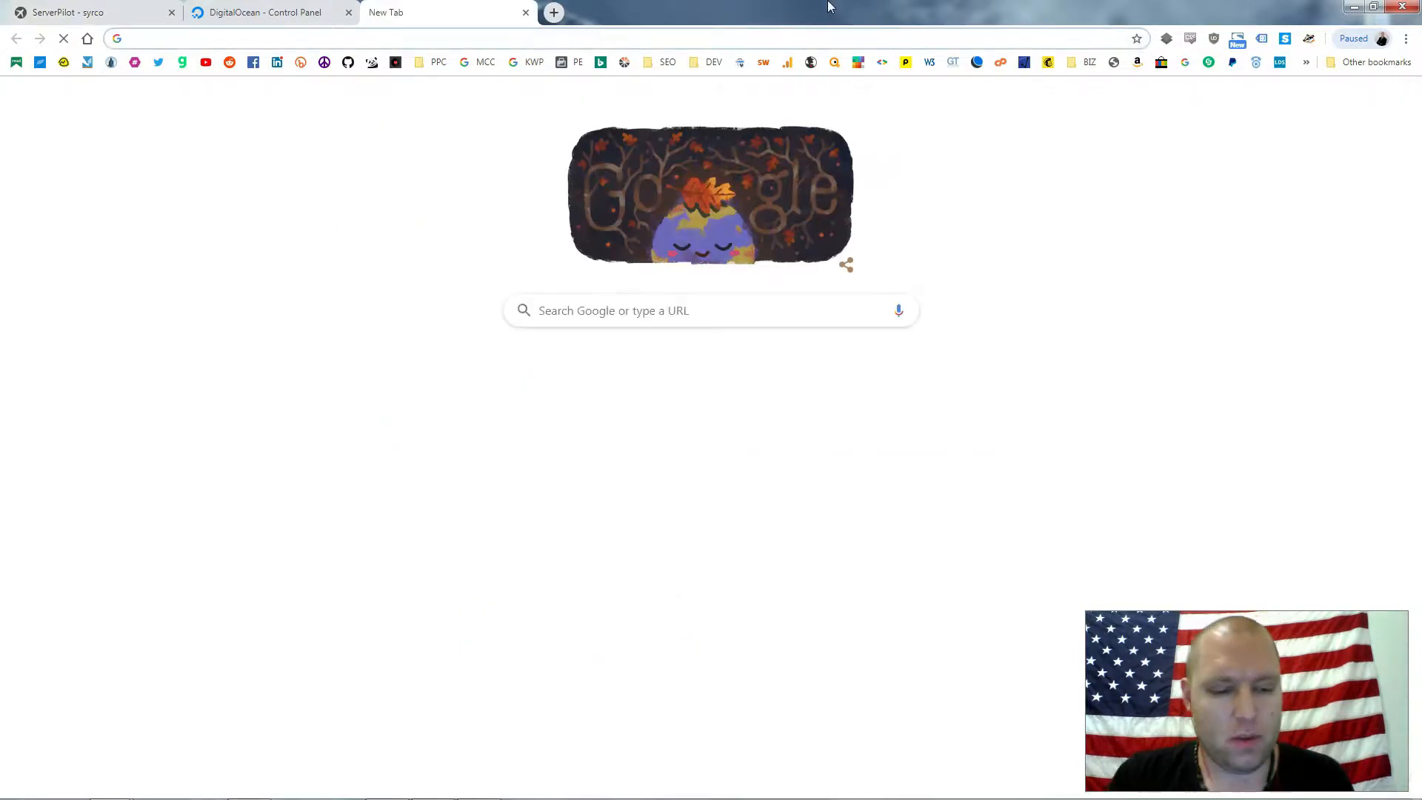
Load syrco.paulcarlwebdev.com in the browser
text(syrco.paul)
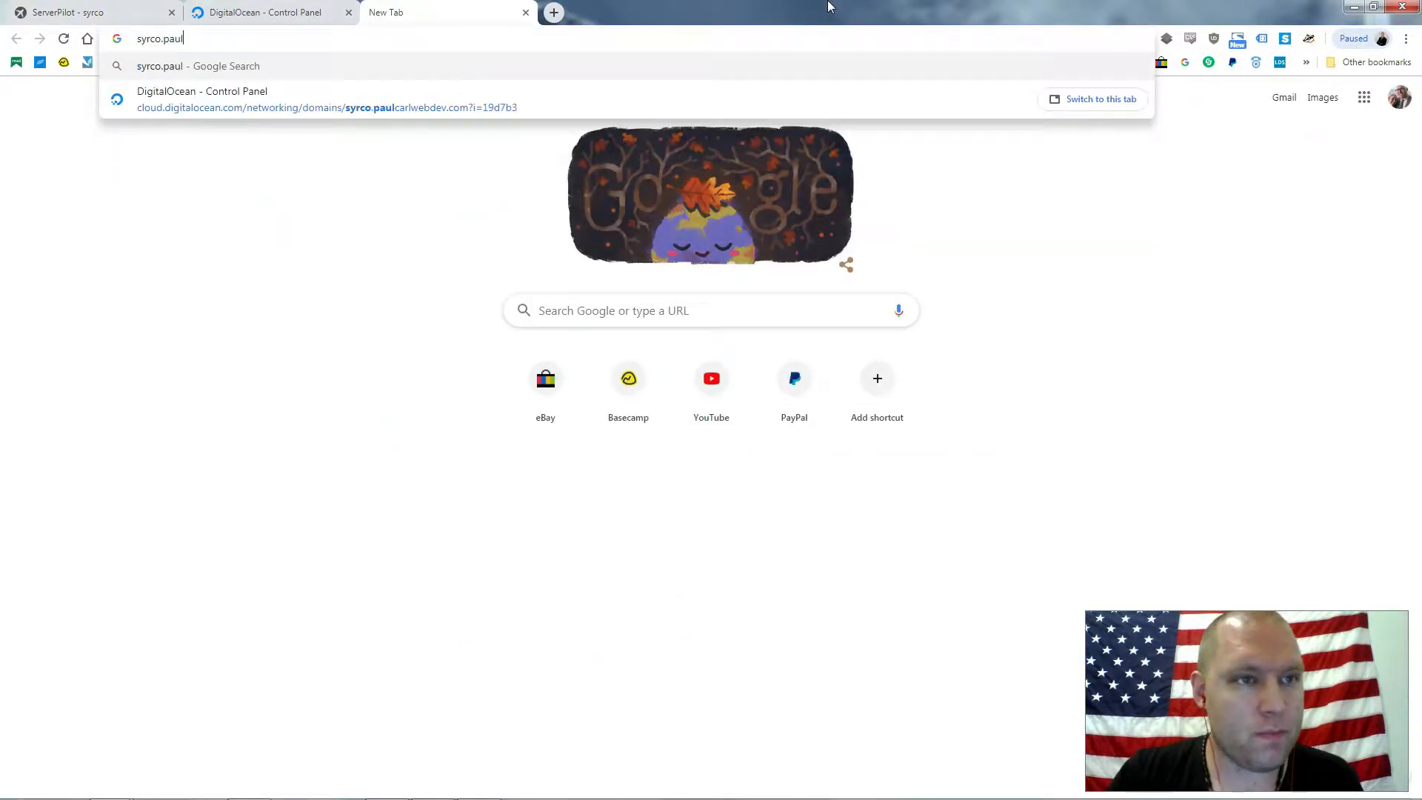
text(carlw)
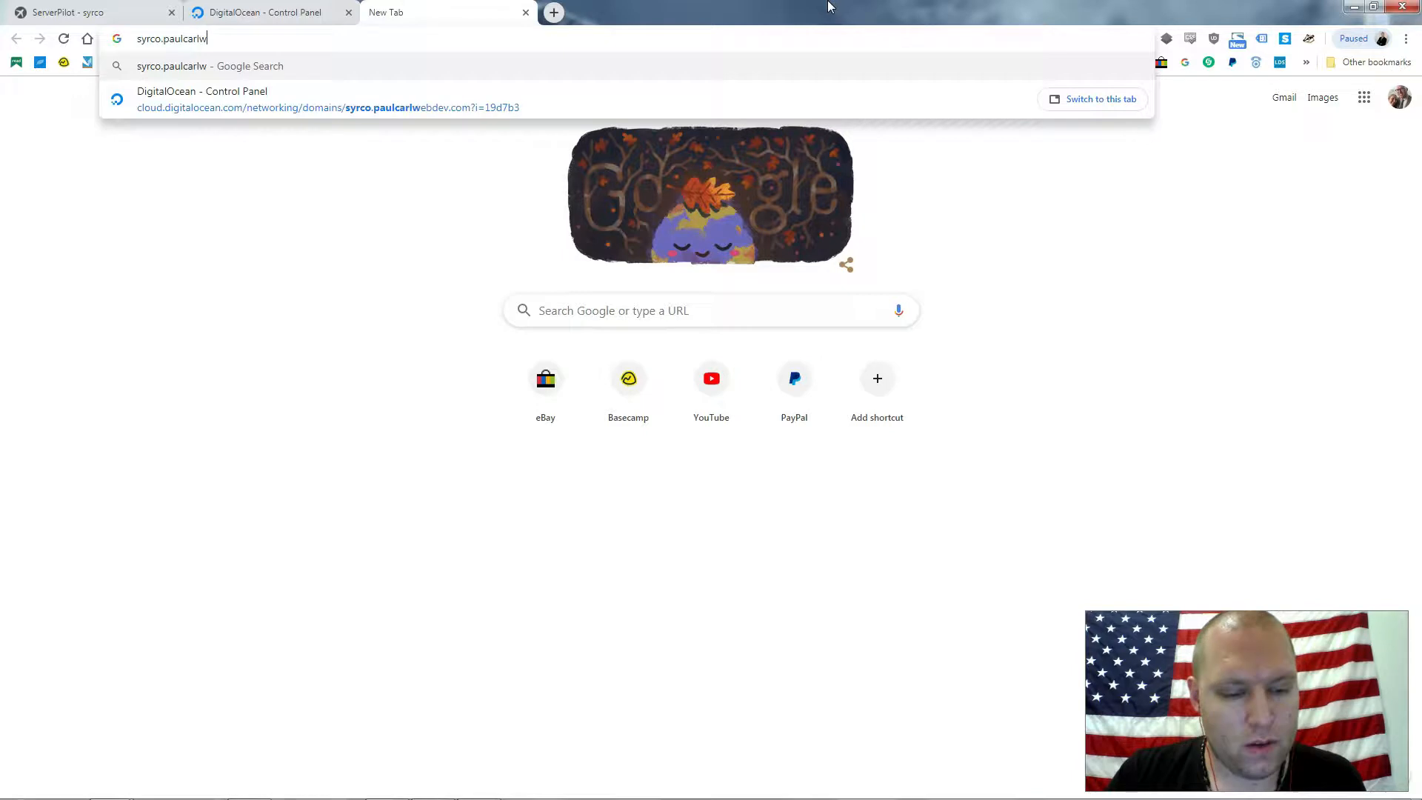
text(ebdev.com)
key(Return)
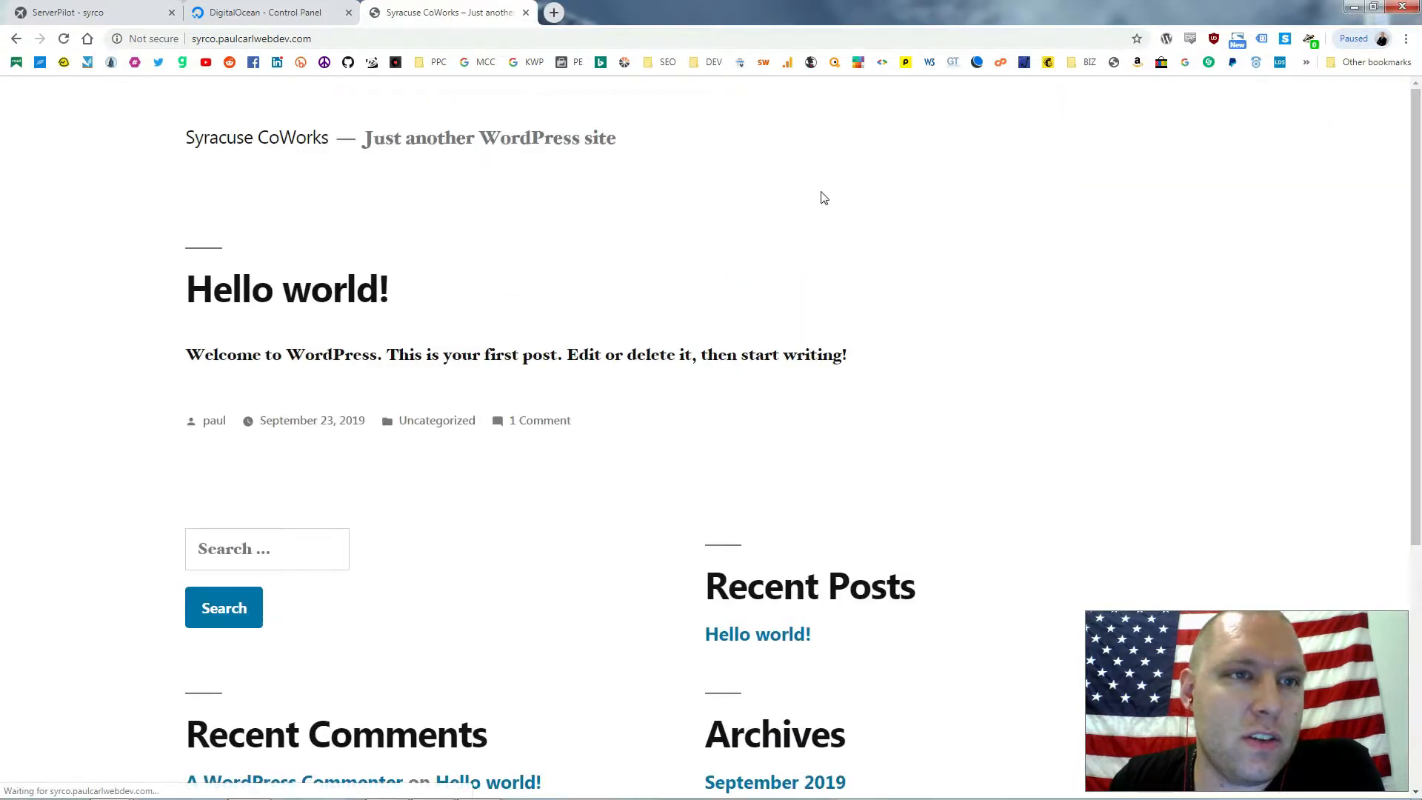
scroll(1016, 370, down, 5)
scroll(1019, 368, up, 5)
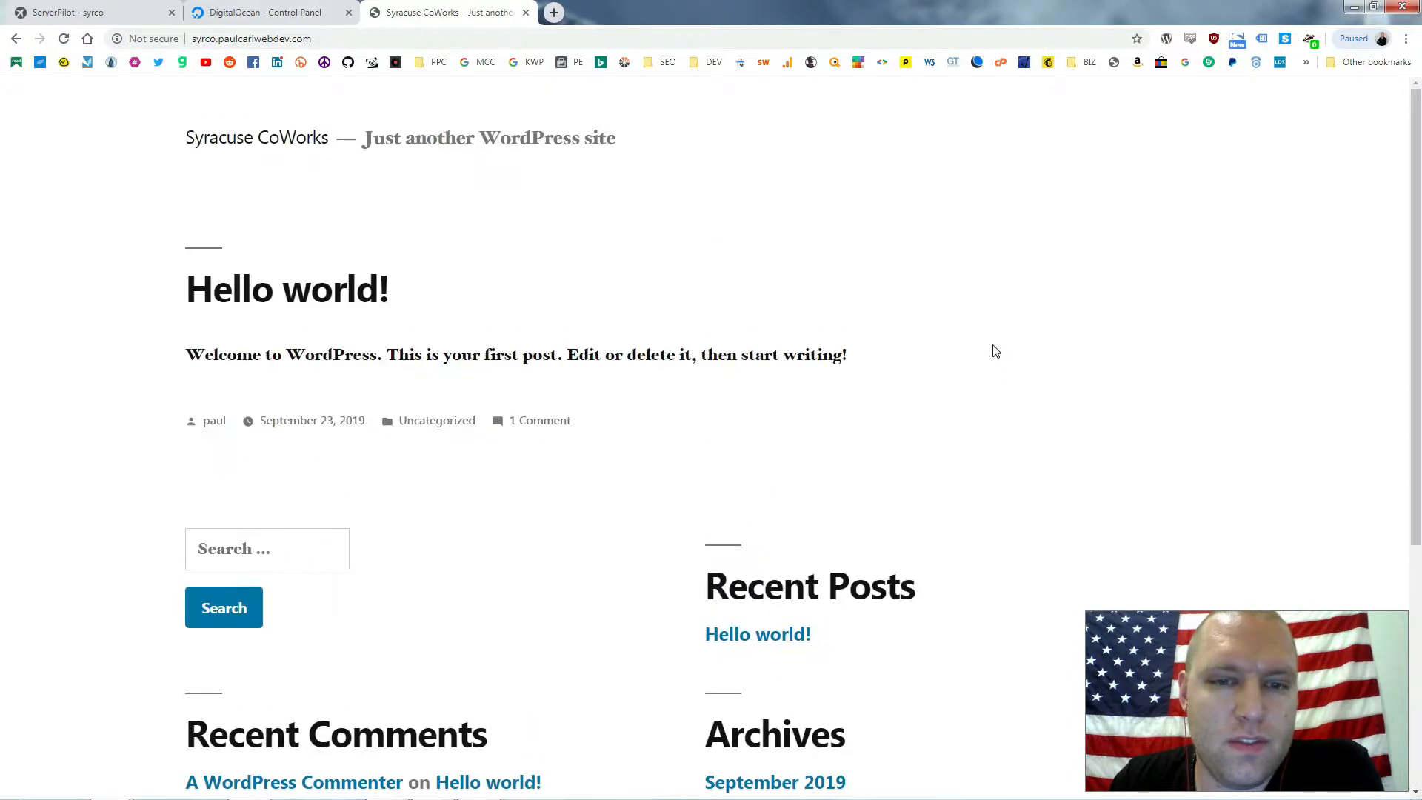
Go to /wp-admin and fill in the admin username and password
click(460, 39)
click(460, 40)
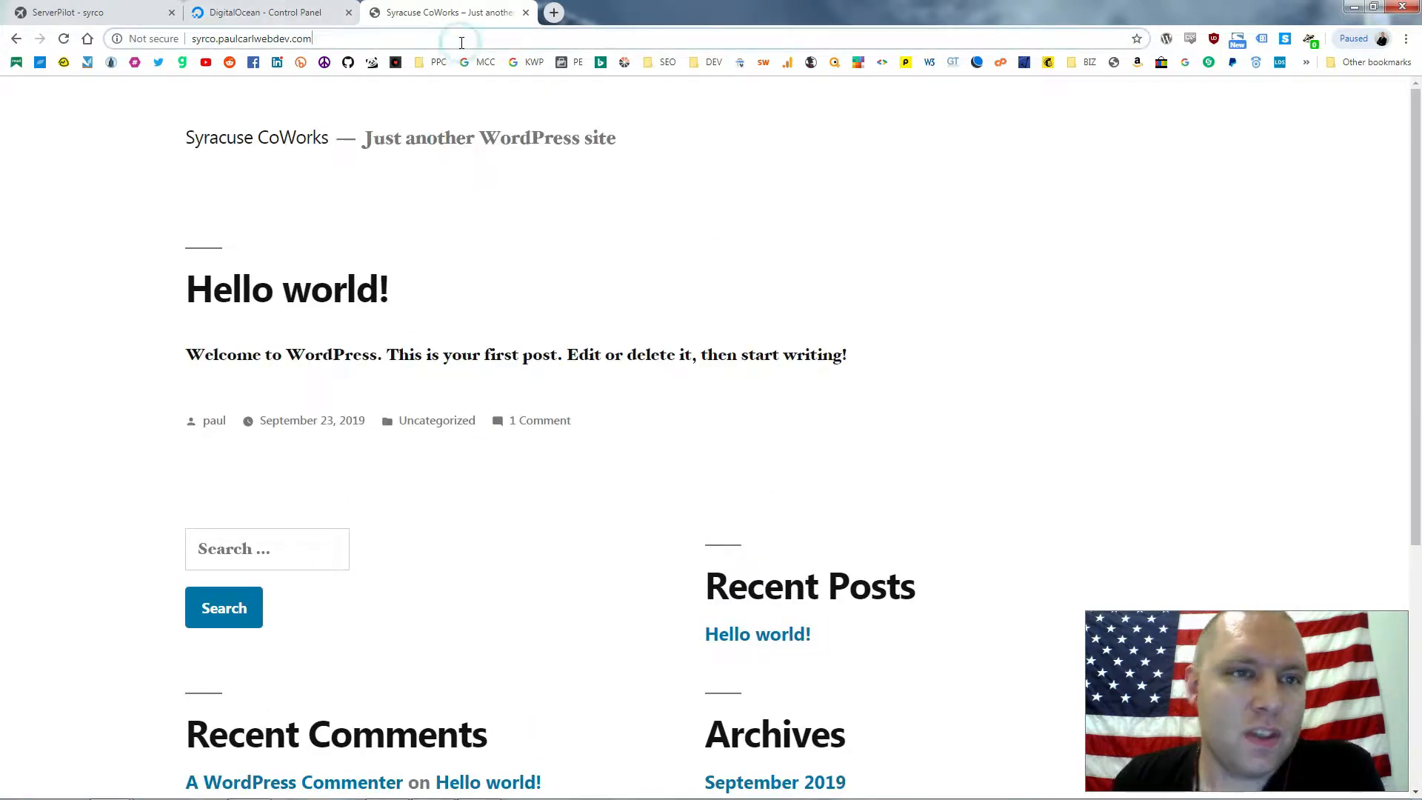
text(/wp-admin)
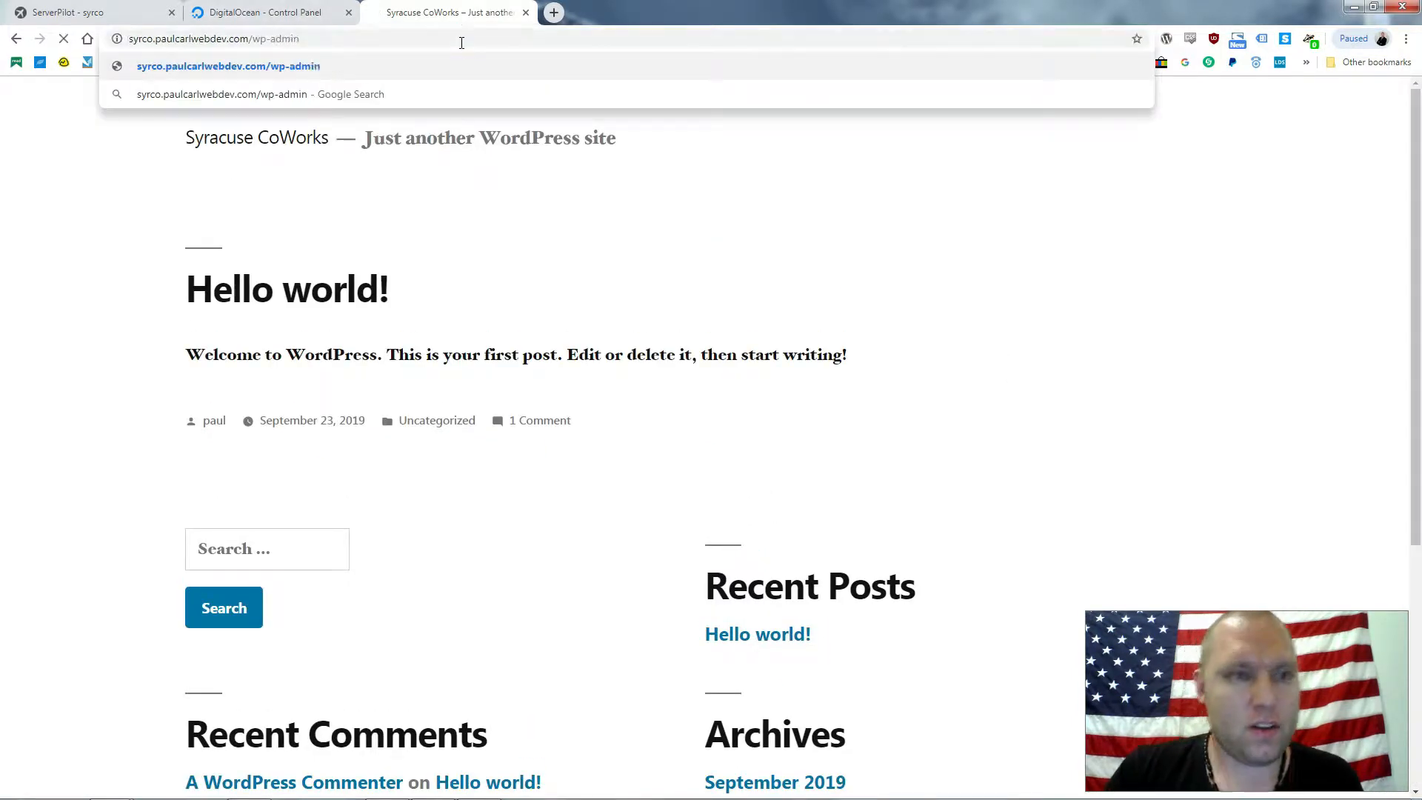
key(Return)
text(paul)
key(Tab)
text(p)
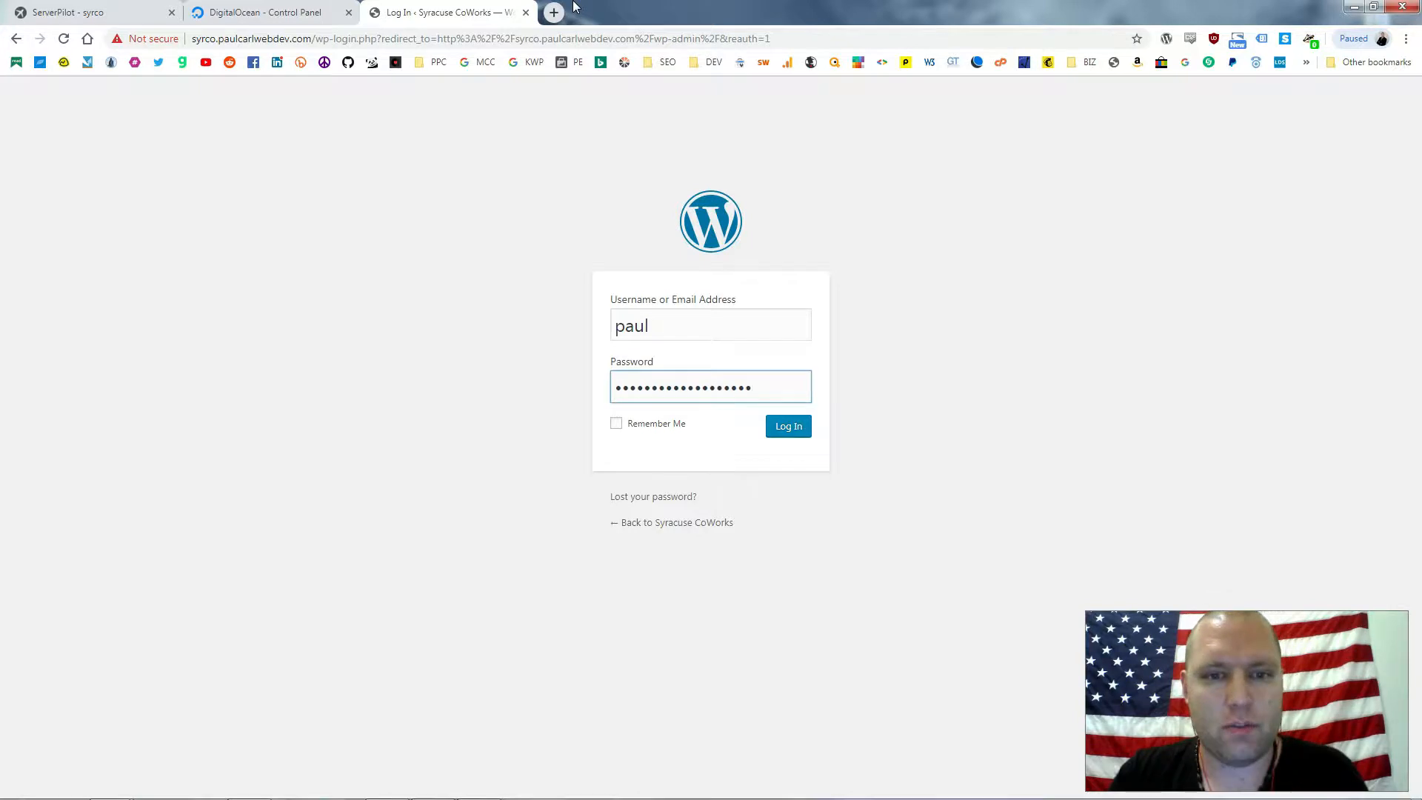
Log in with Remember Me ticked to reach the Syracuse CoWorks dashboard
click(631, 430)
click(789, 427)
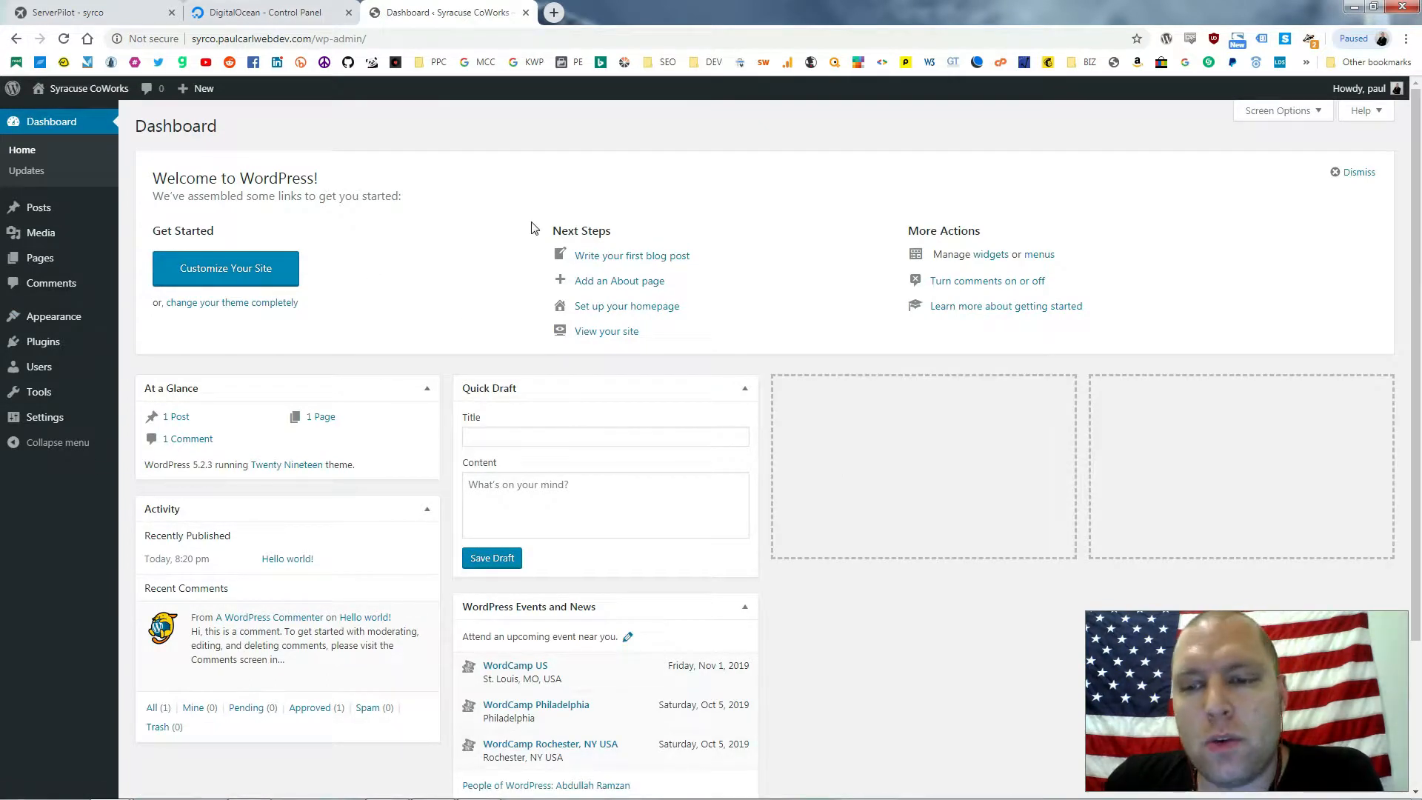
mouse_move(70, 316)
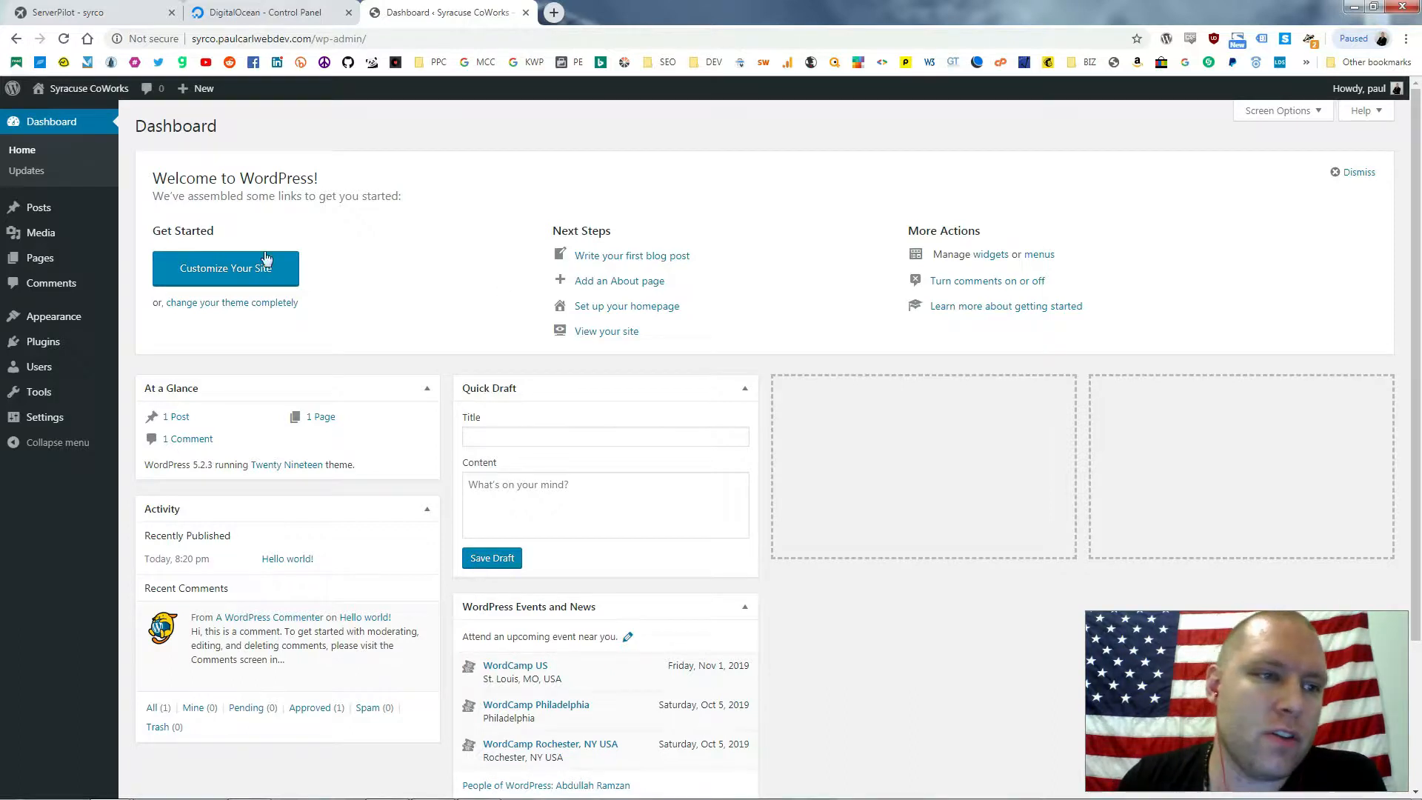
mouse_move(87, 351)
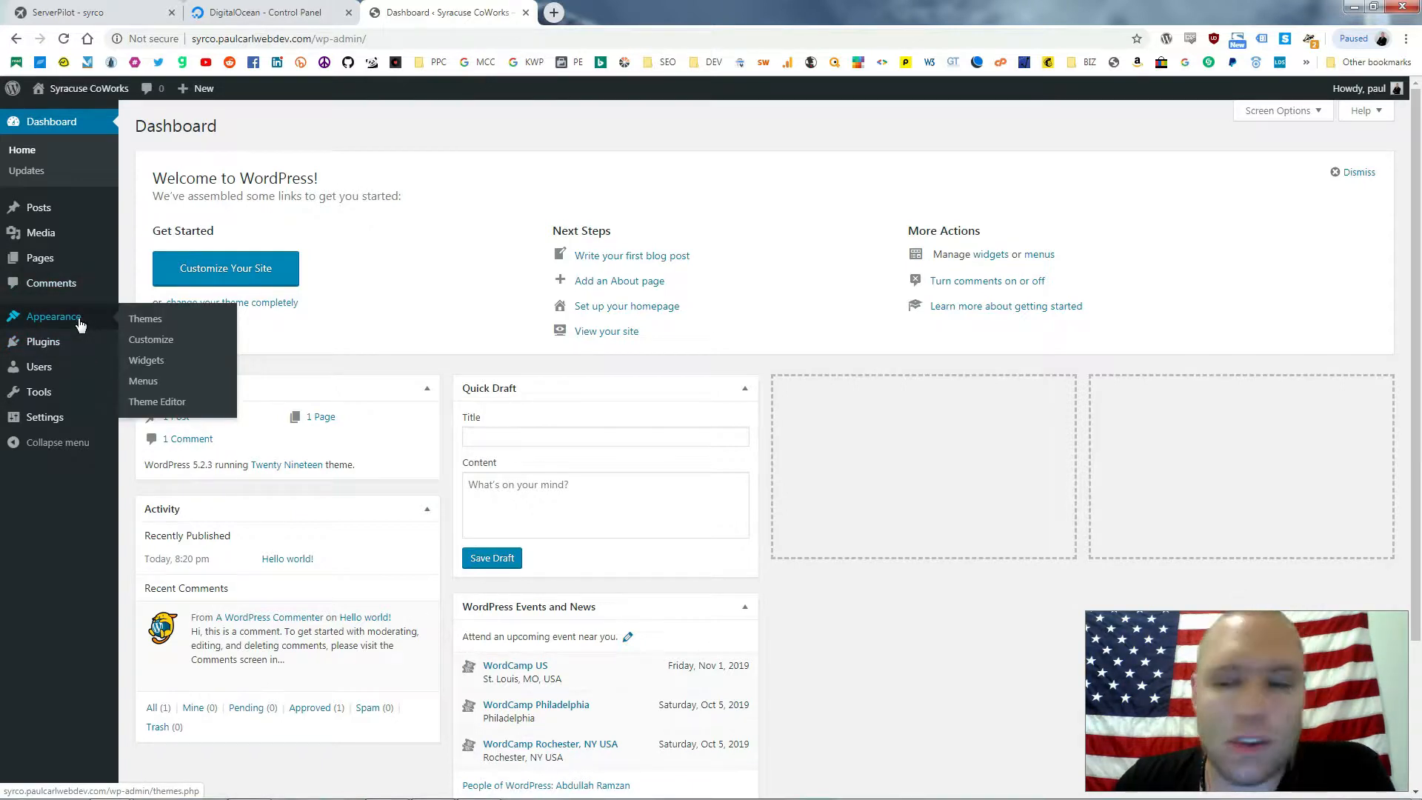
Delete the Twenty Seventeen and Twenty Sixteen themes
click(154, 326)
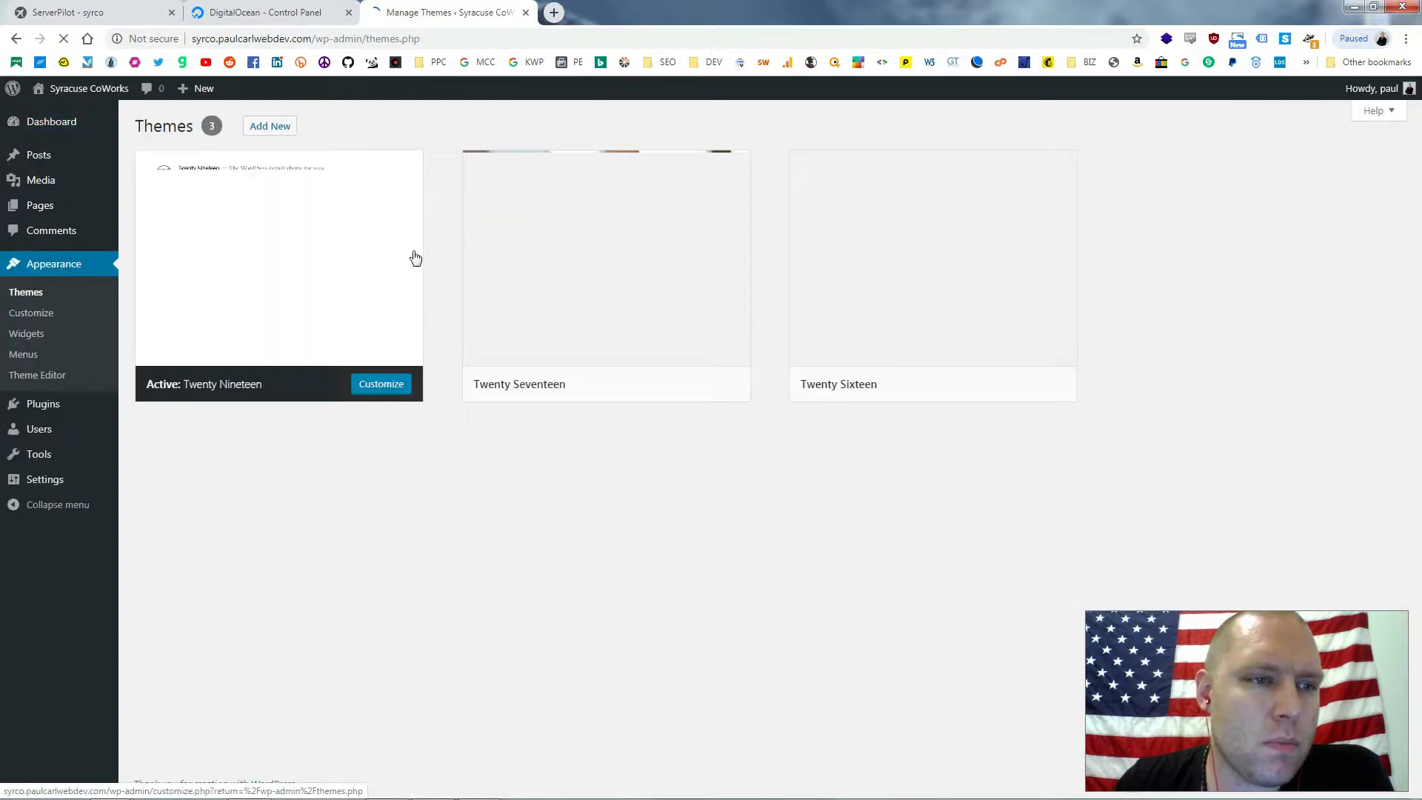
click(629, 335)
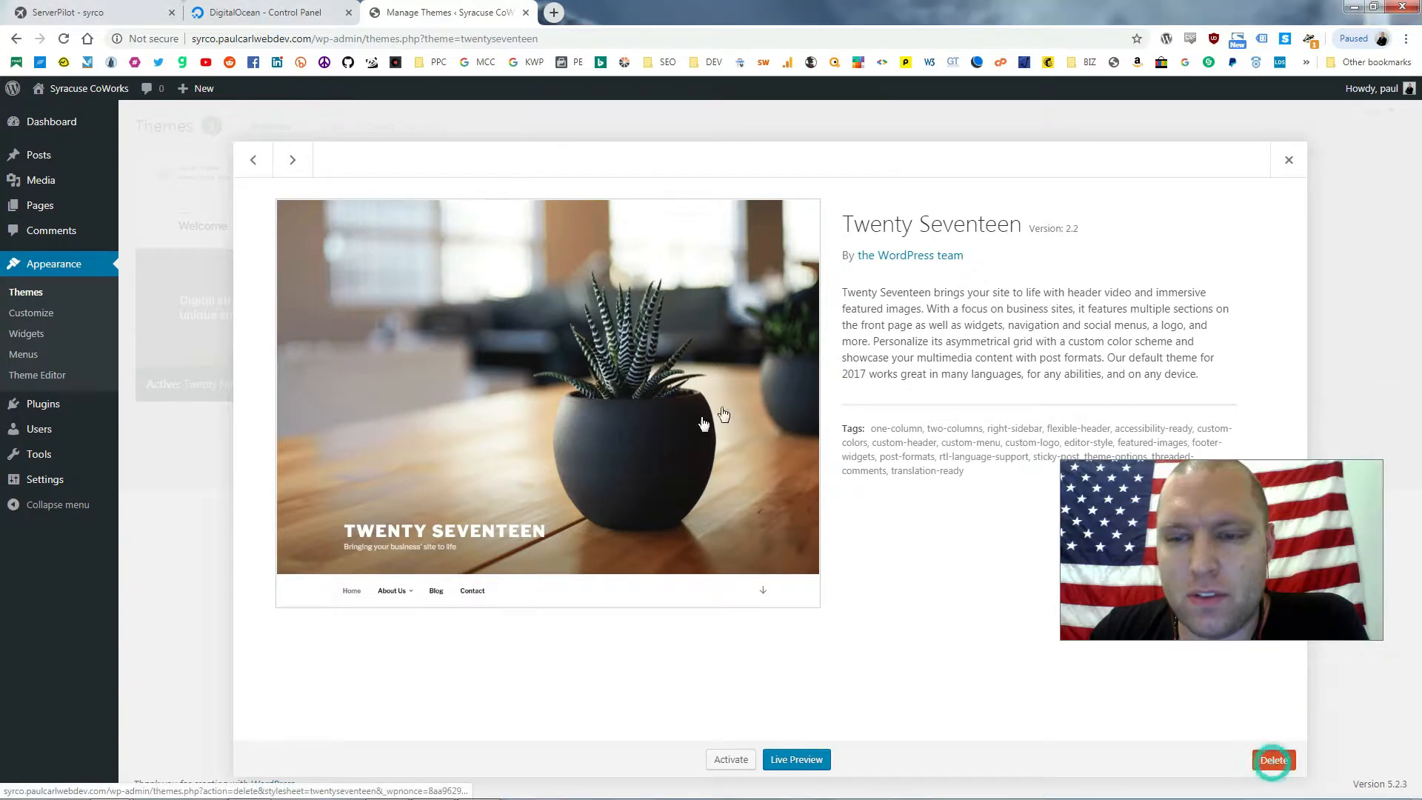
click(1273, 760)
click(782, 152)
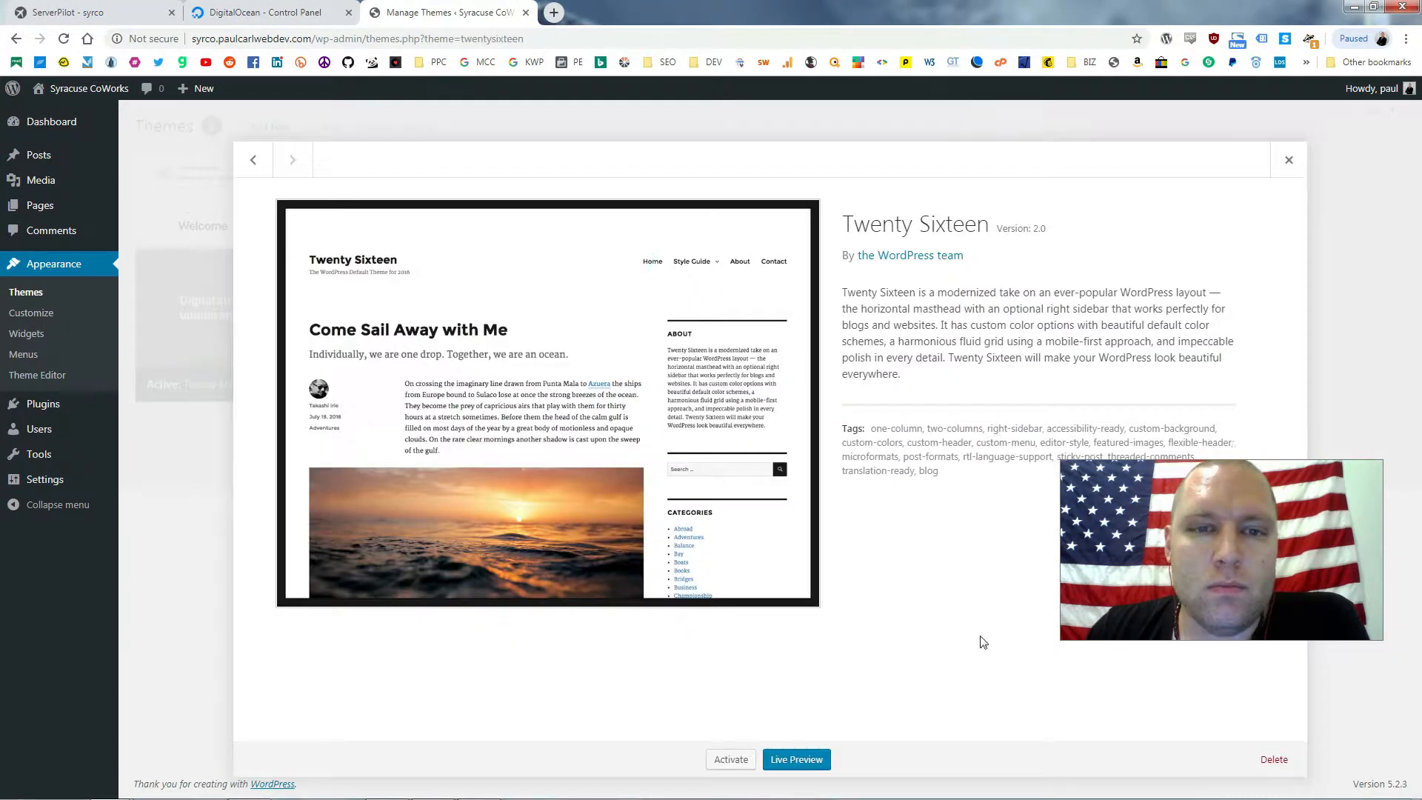
click(1272, 759)
click(781, 145)
Upload Divi.zip from the 02 - WORDPRESS folder, install it, and activate Divi
click(268, 127)
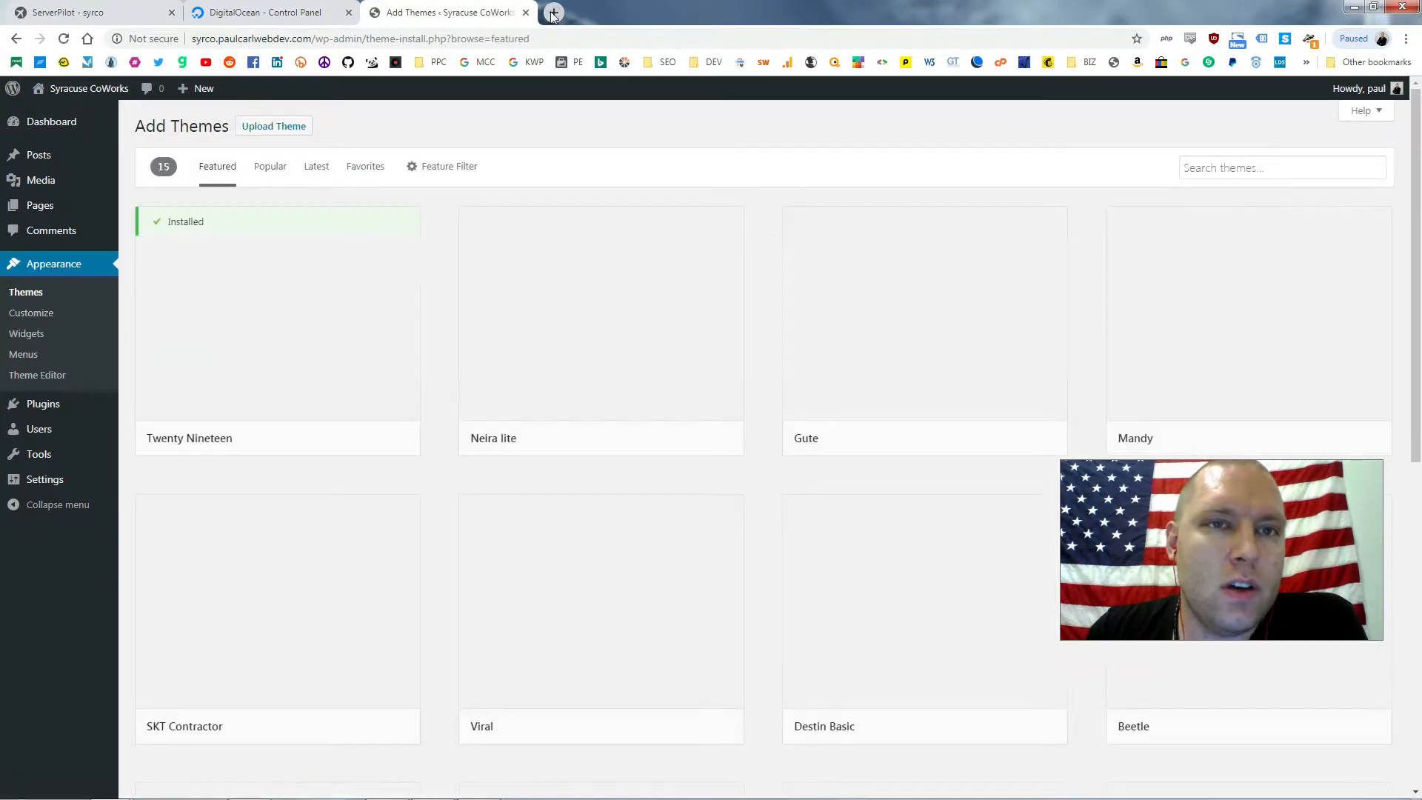
click(273, 127)
click(672, 255)
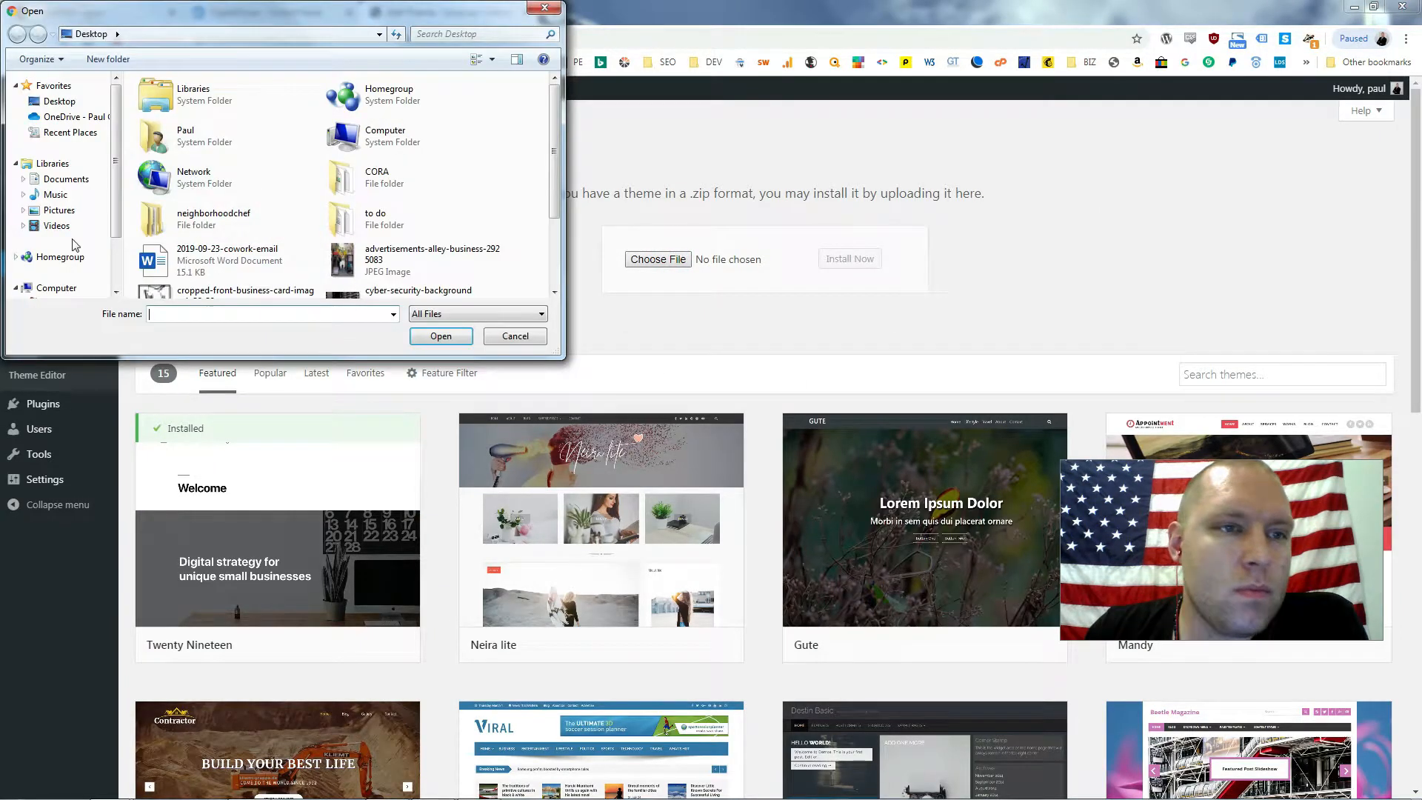
click(80, 119)
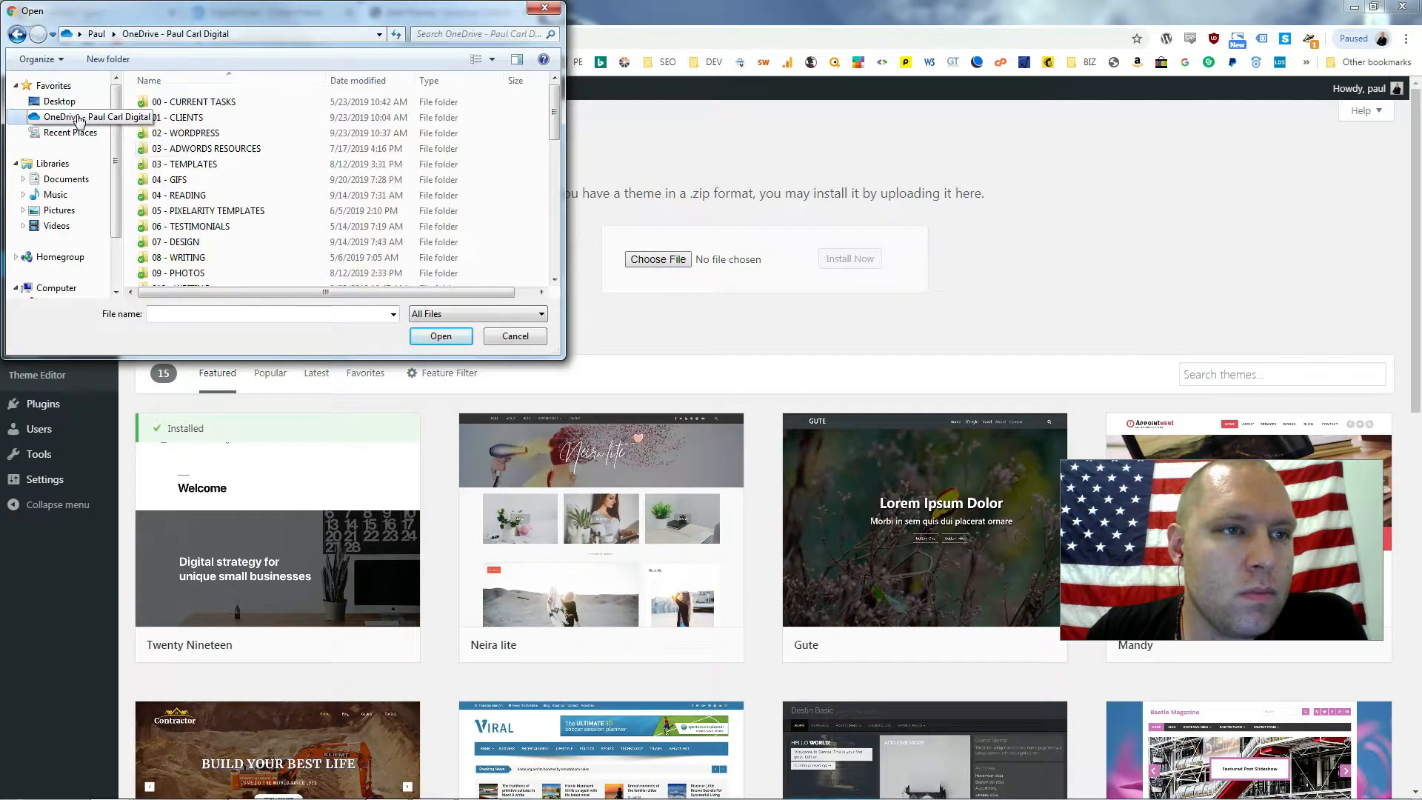
double_click(222, 134)
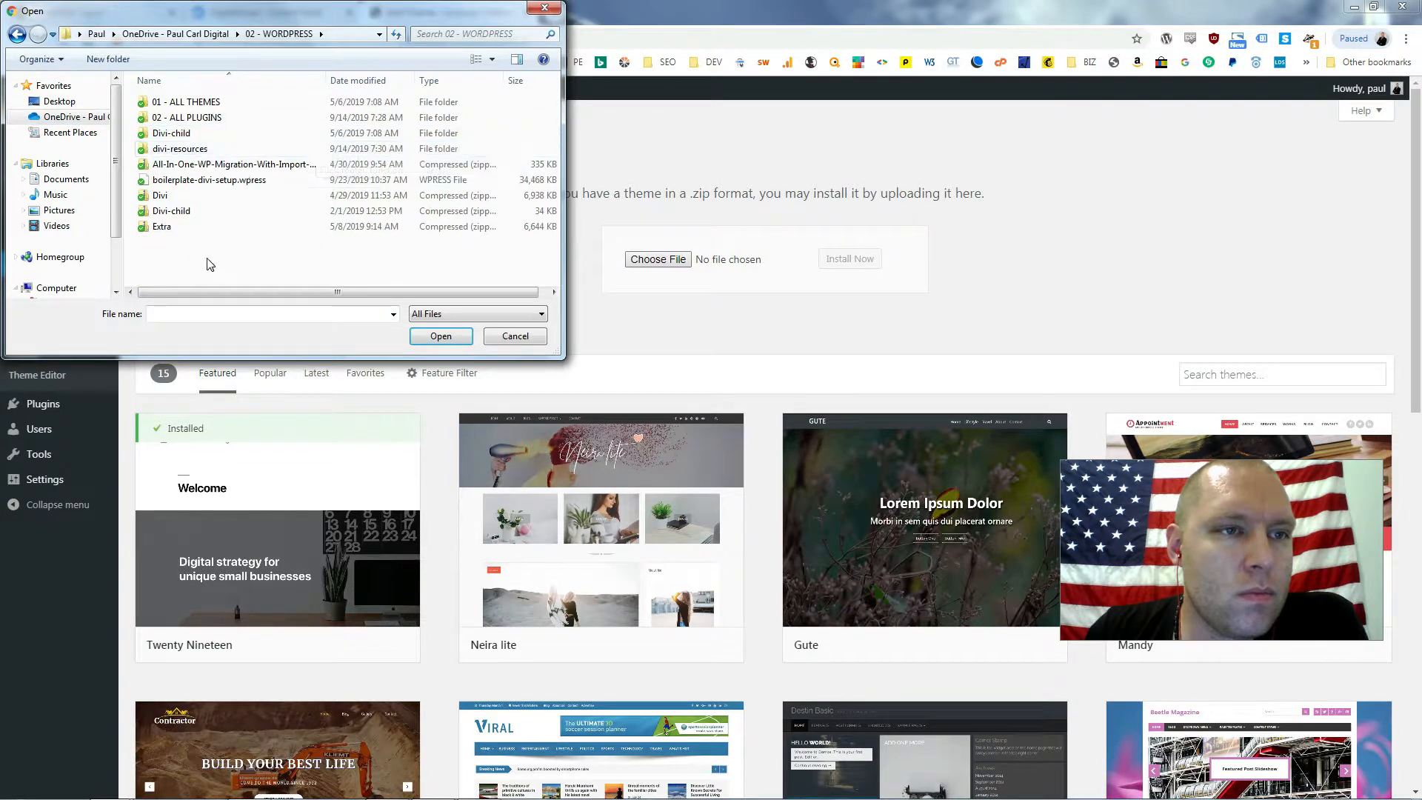
click(251, 165)
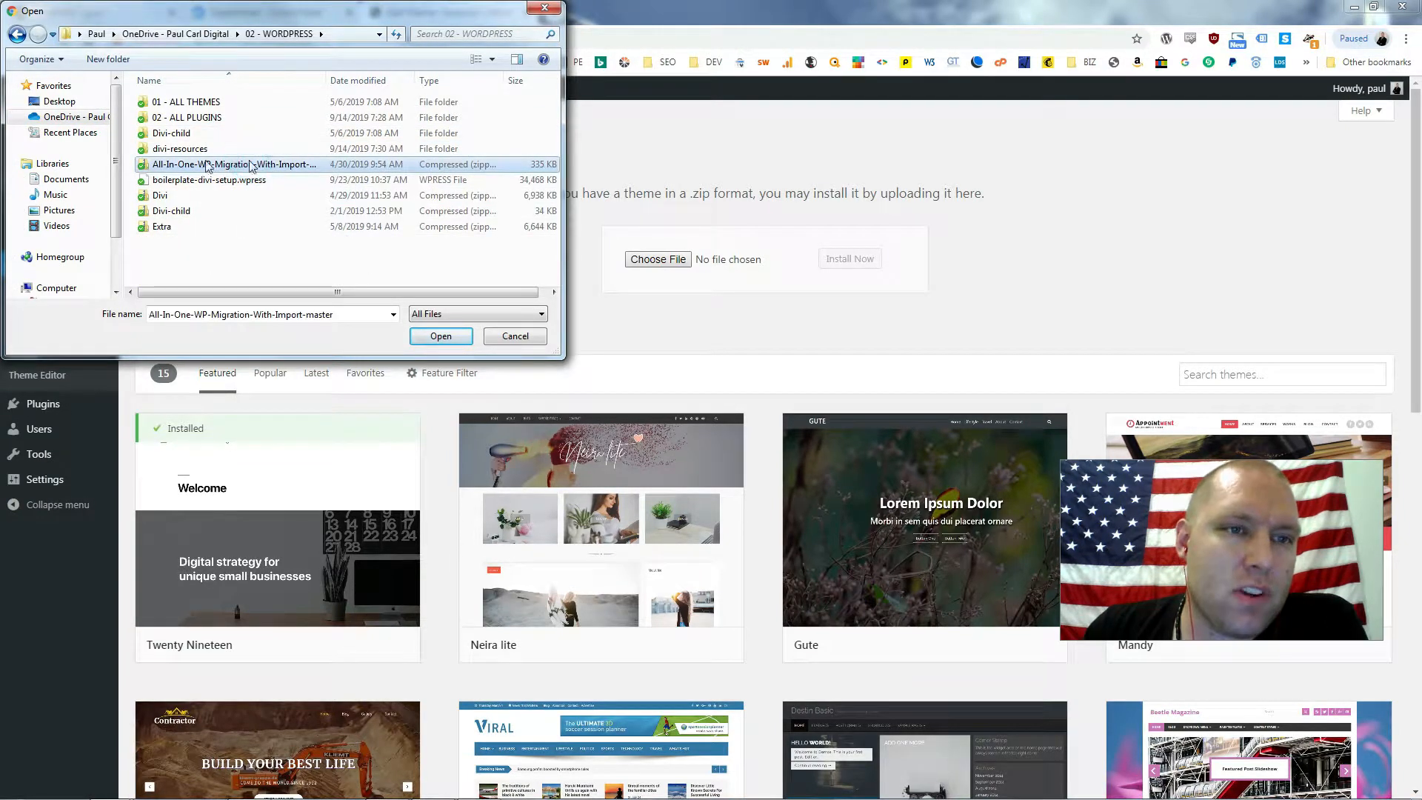
click(187, 197)
click(419, 342)
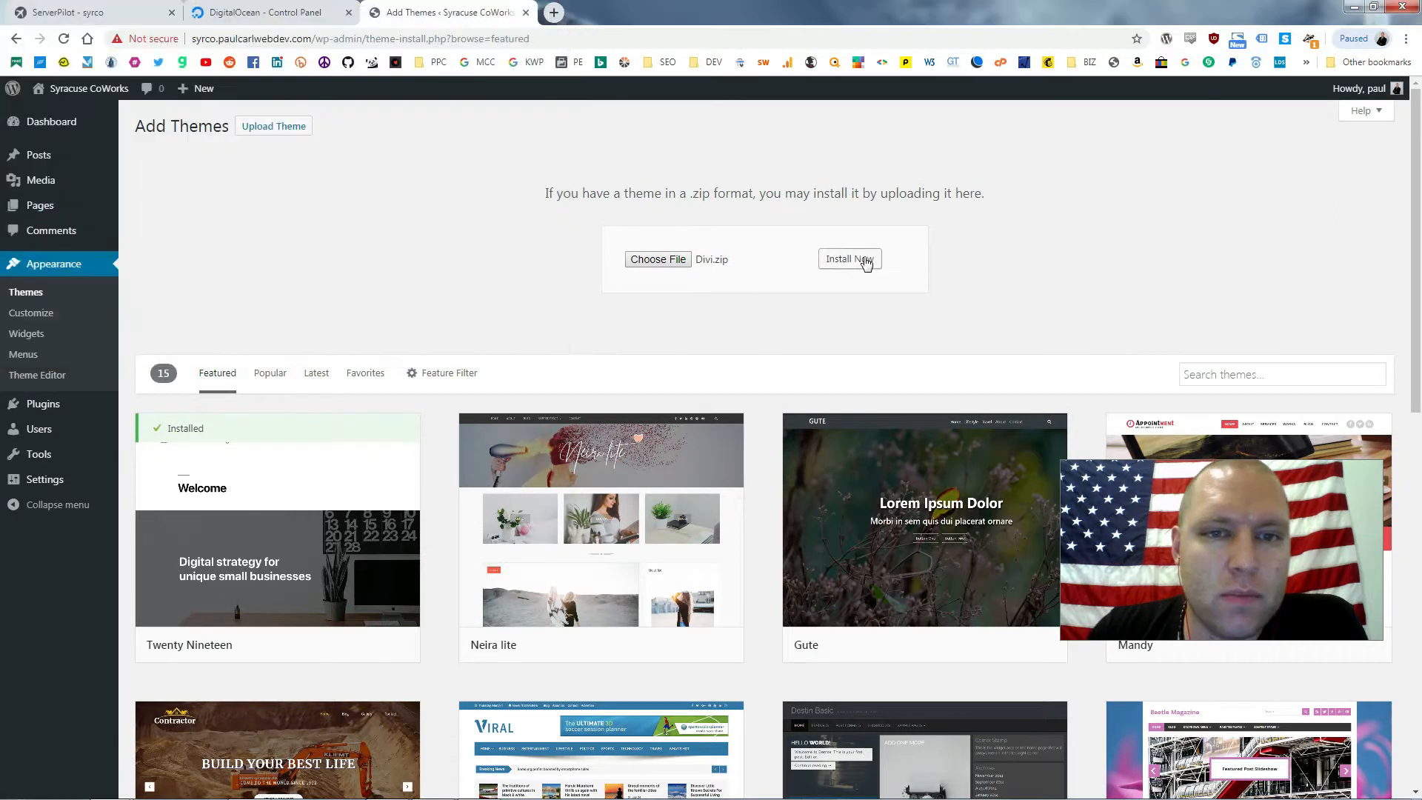
click(849, 260)
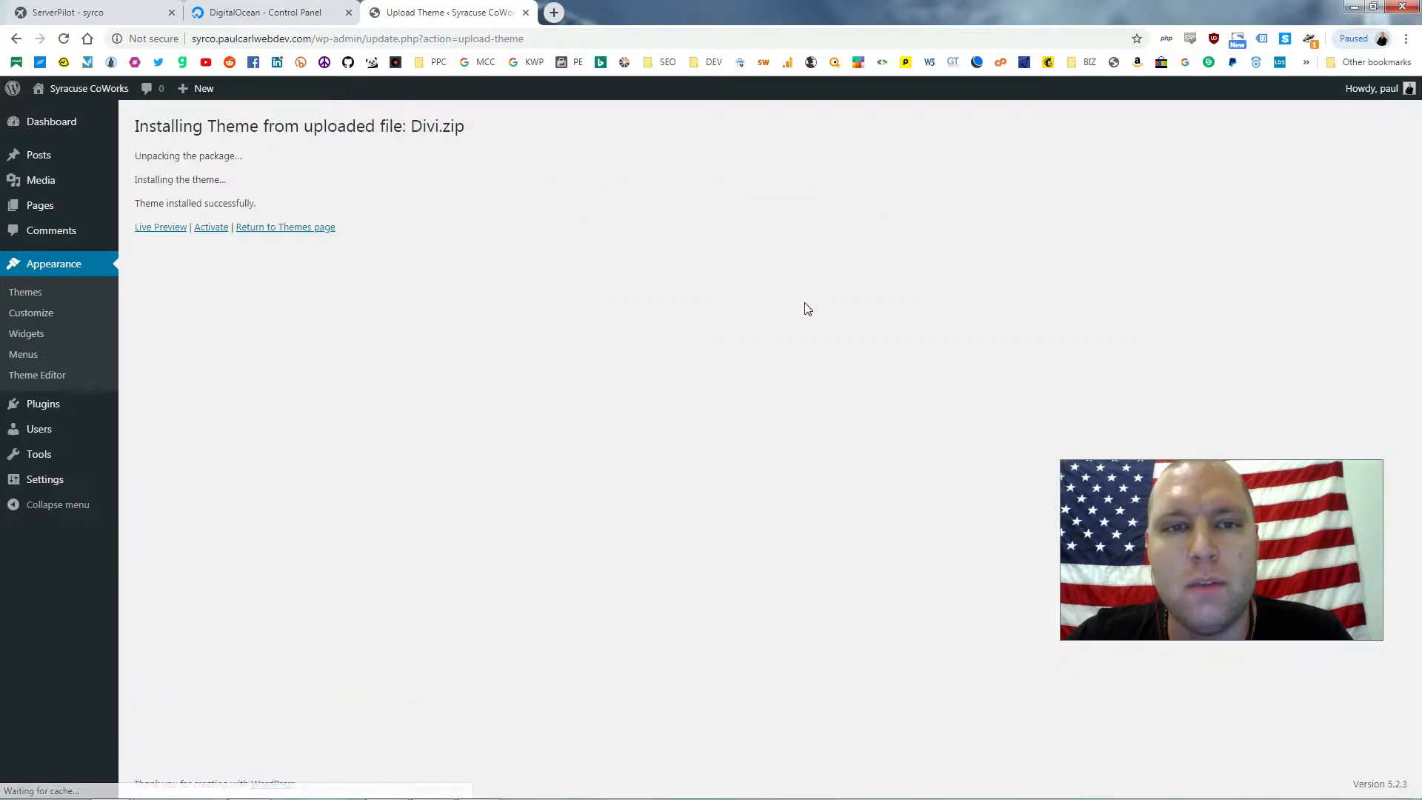
click(221, 232)
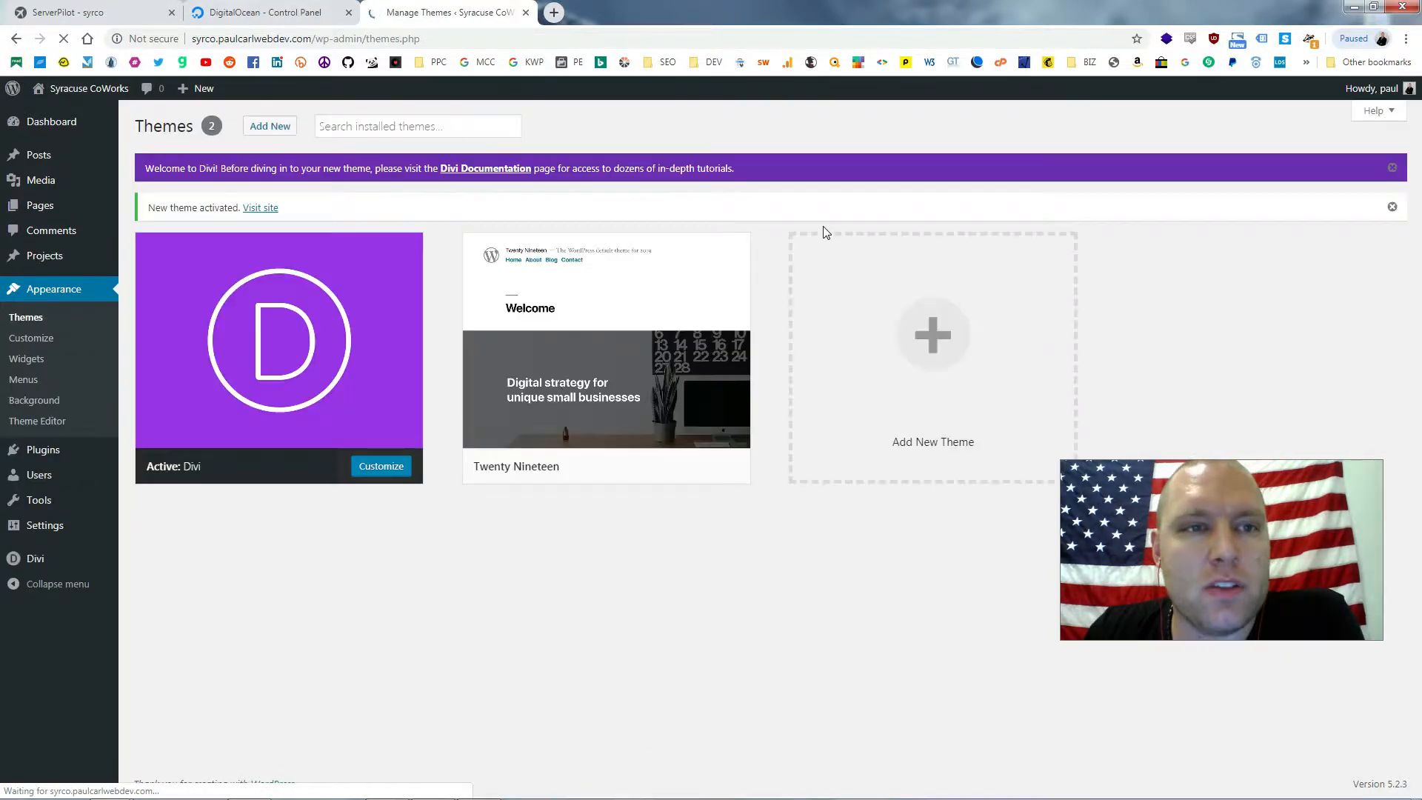
Delete the Twenty Nineteen theme
click(666, 412)
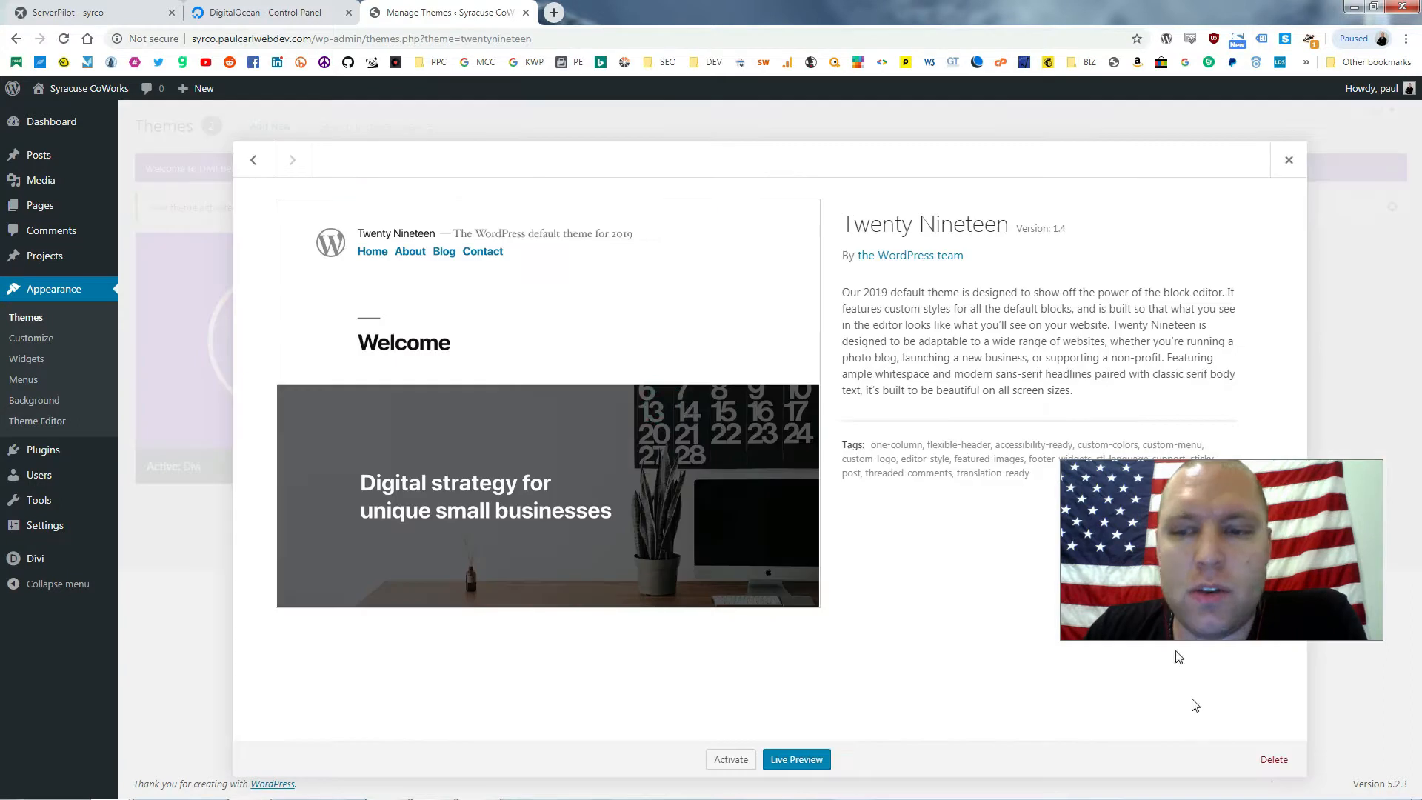
click(1275, 761)
click(788, 153)
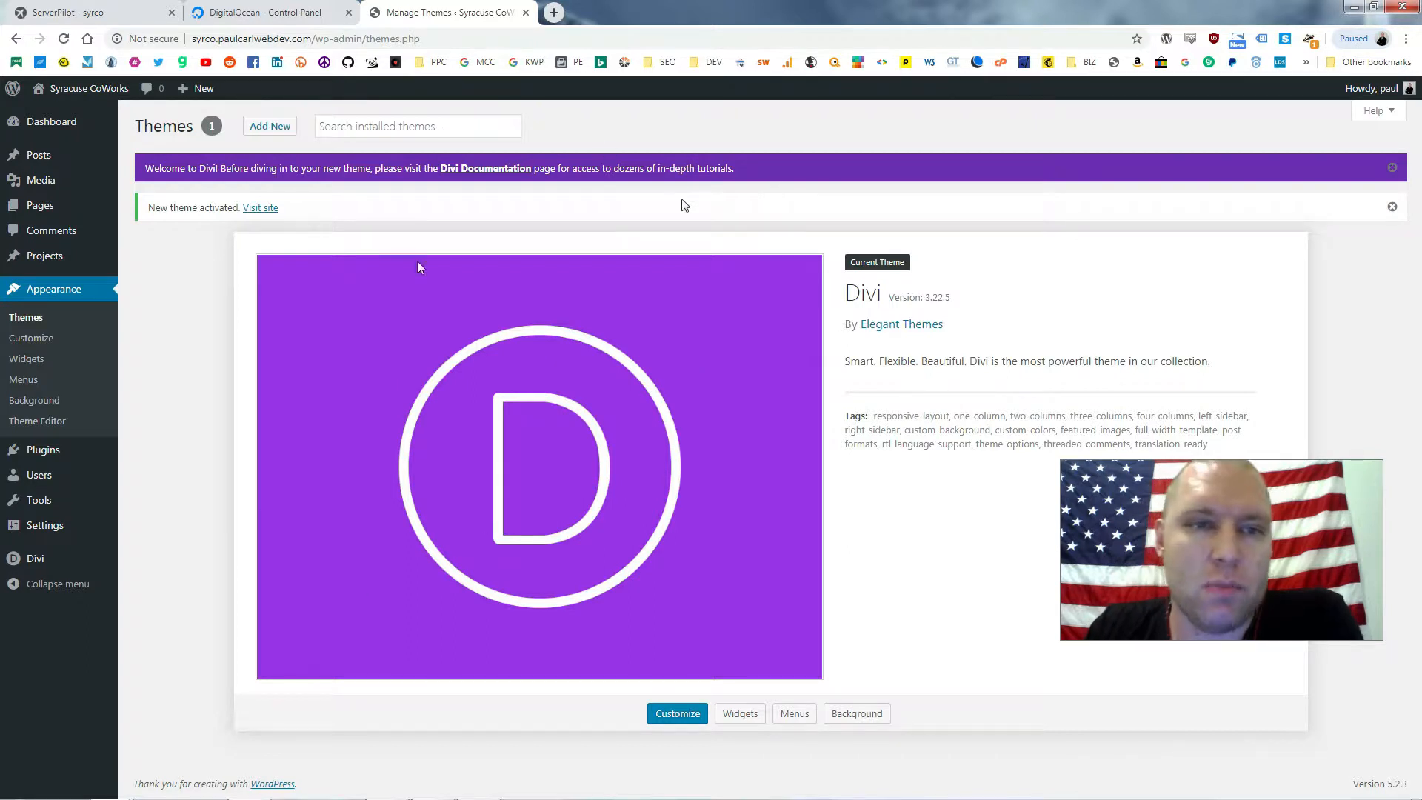
Upload and install Divi-child.zip, then activate the Divi Child theme
click(270, 126)
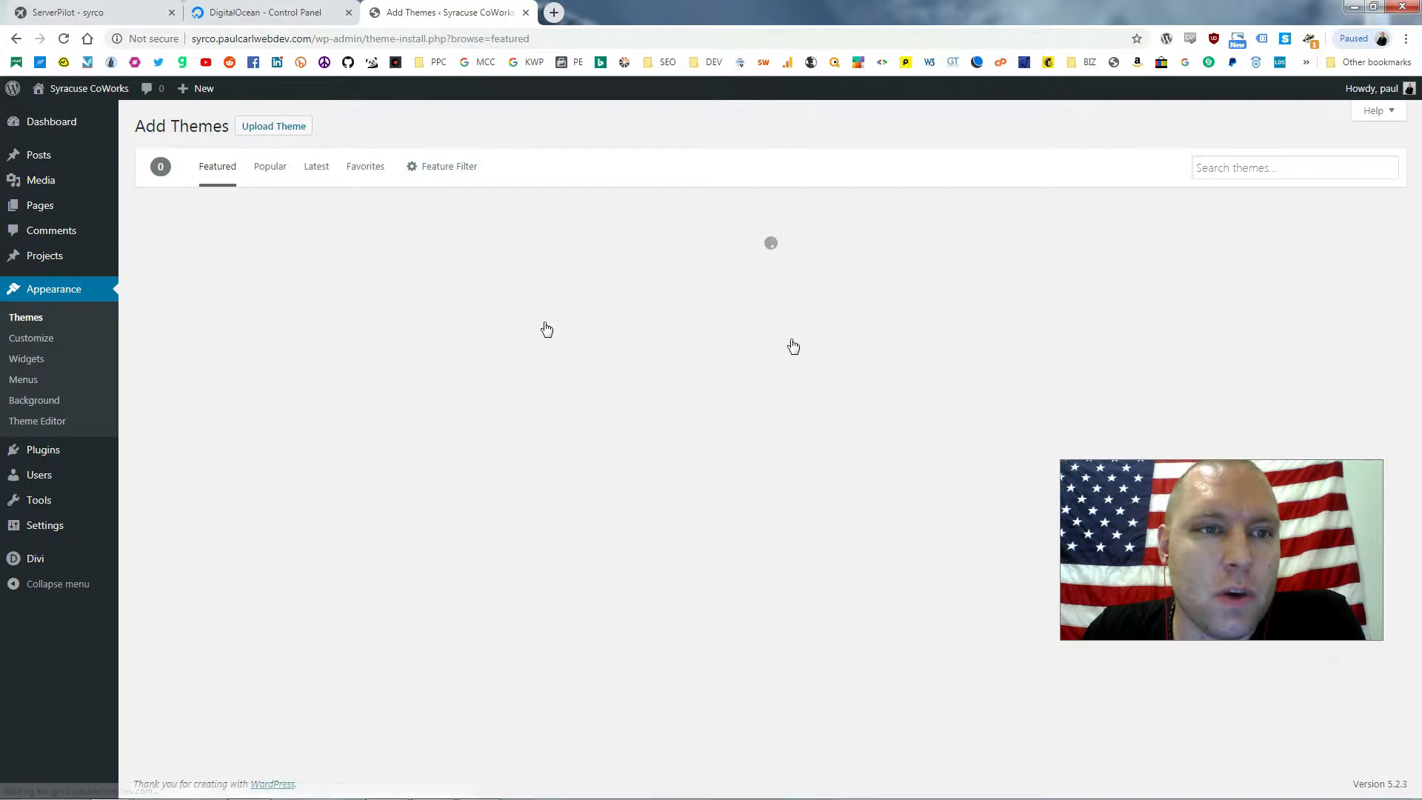
click(283, 127)
click(658, 260)
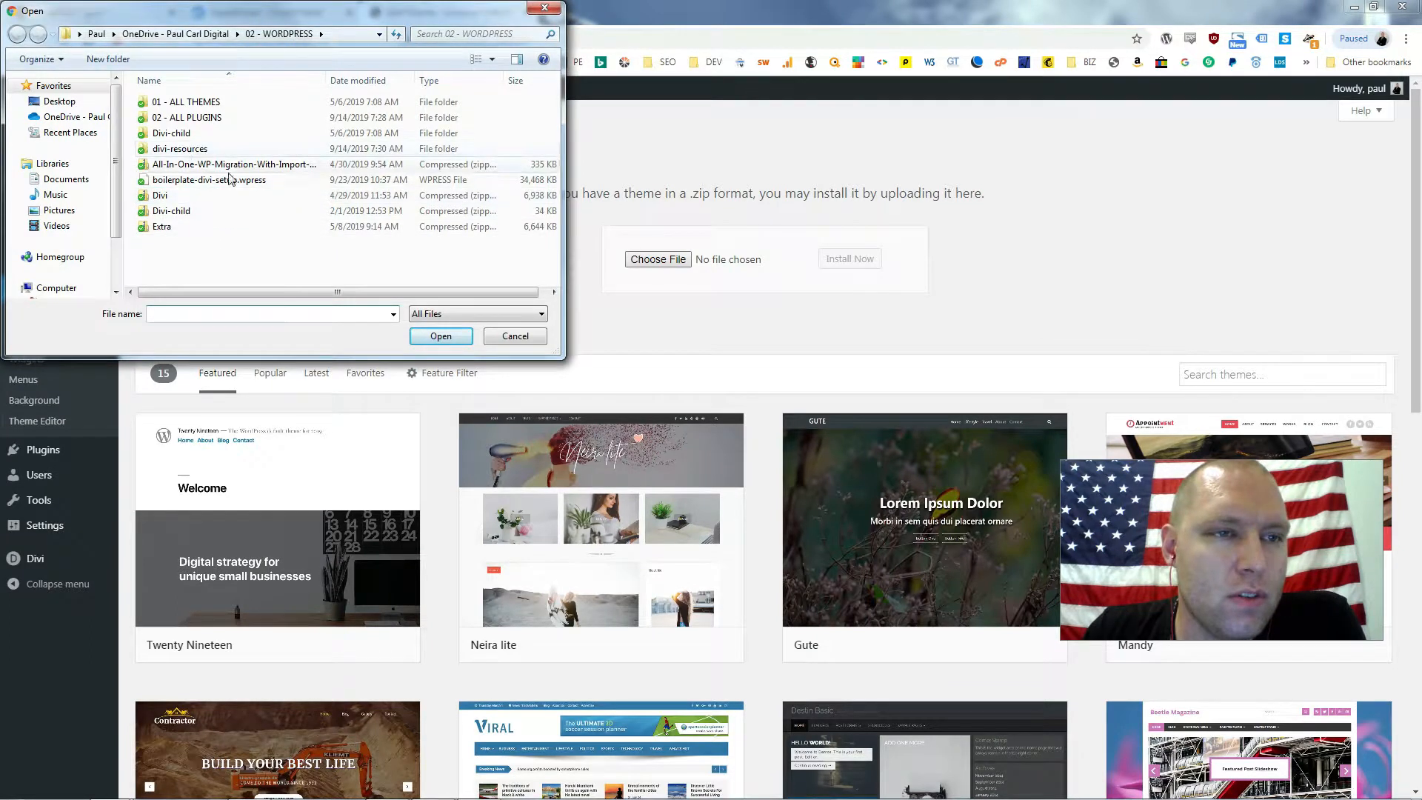
click(216, 211)
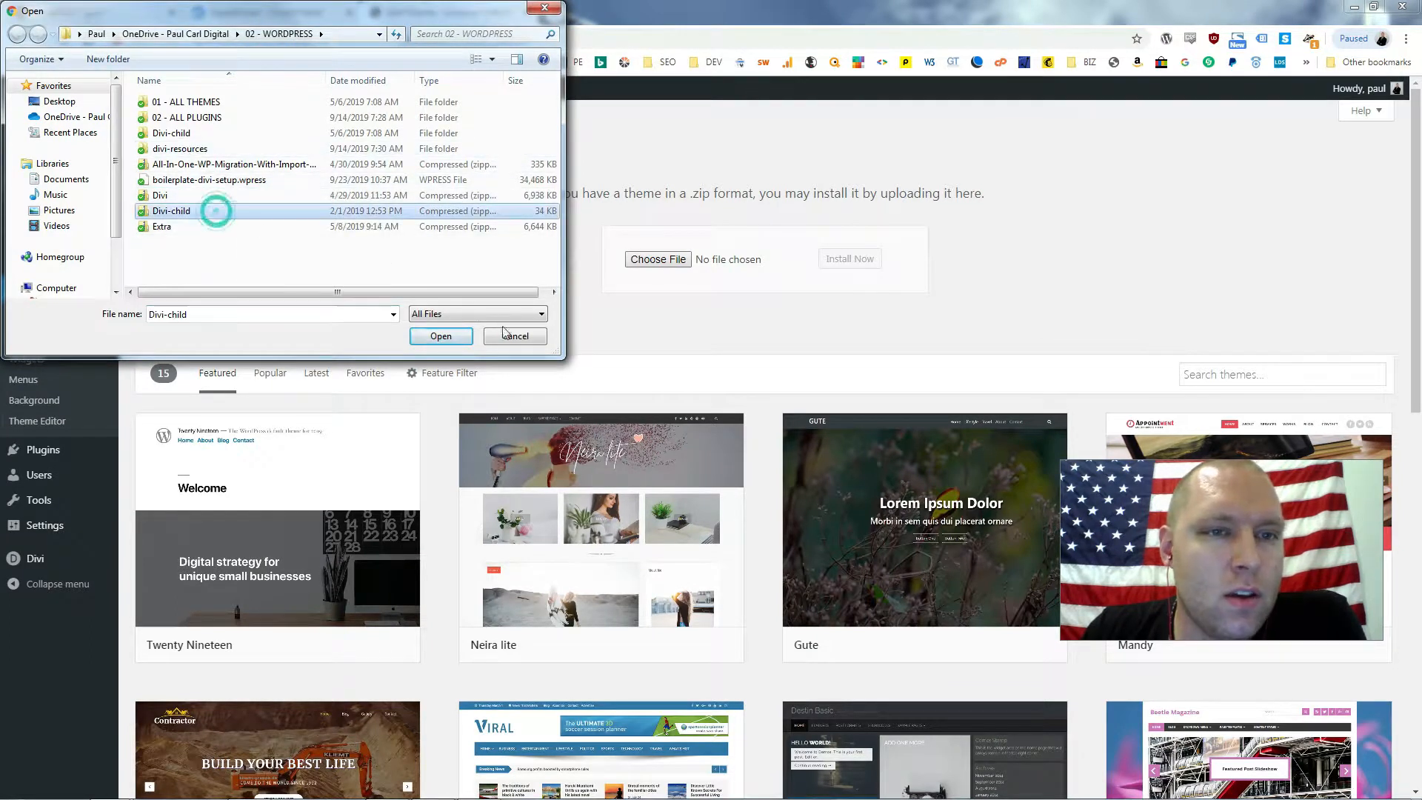
click(442, 336)
click(850, 259)
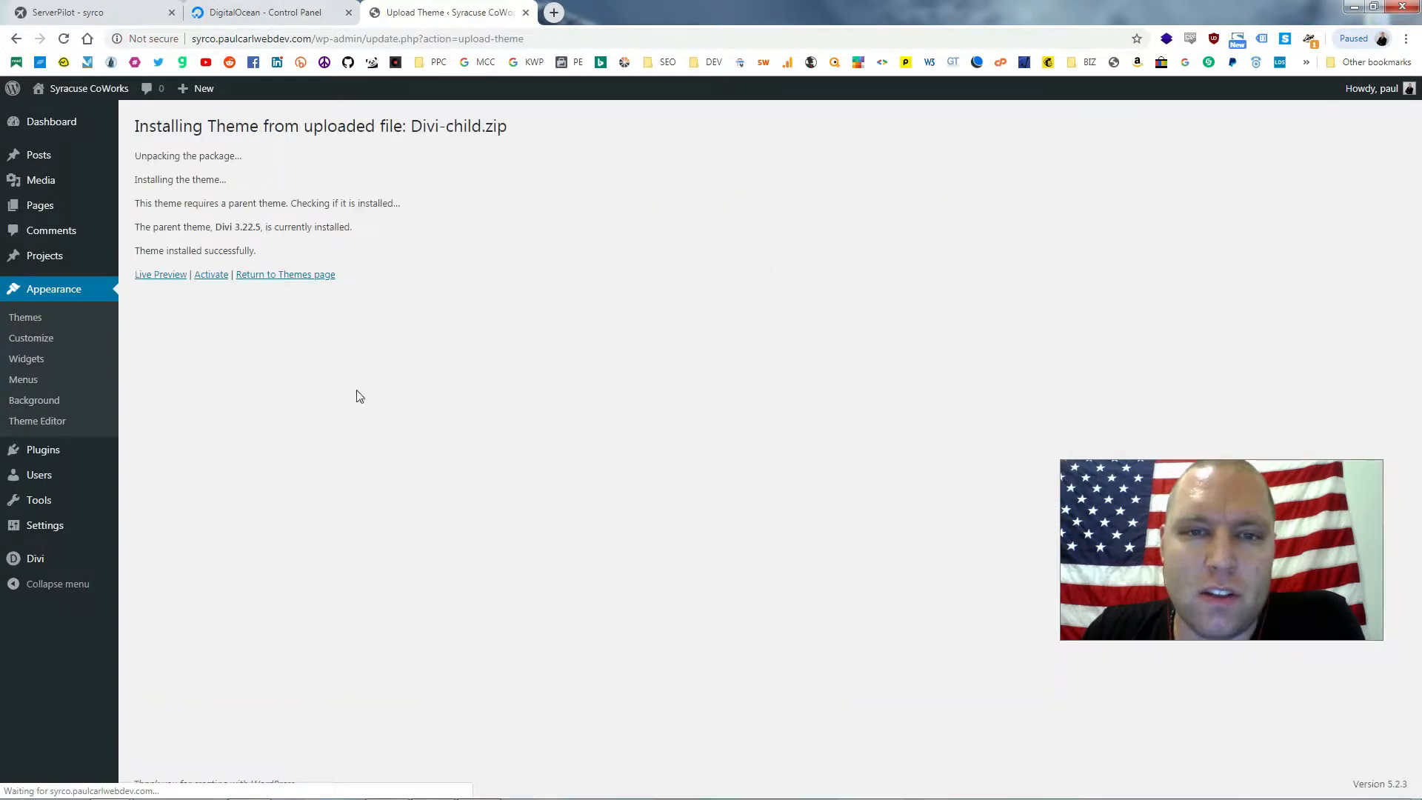
click(211, 275)
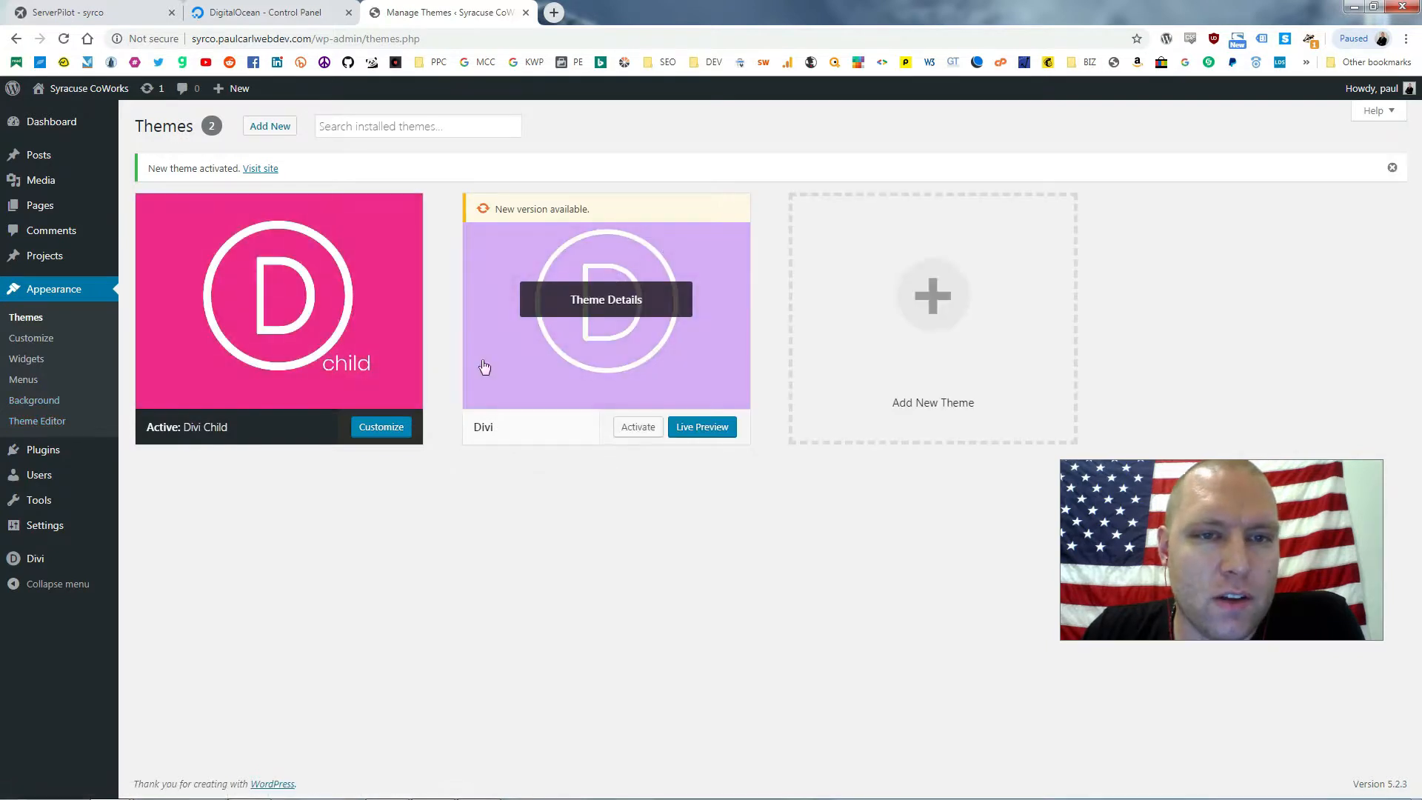
Open the Divi Child theme's footer.php in the Theme Editor, accepting the editing warning
click(37, 421)
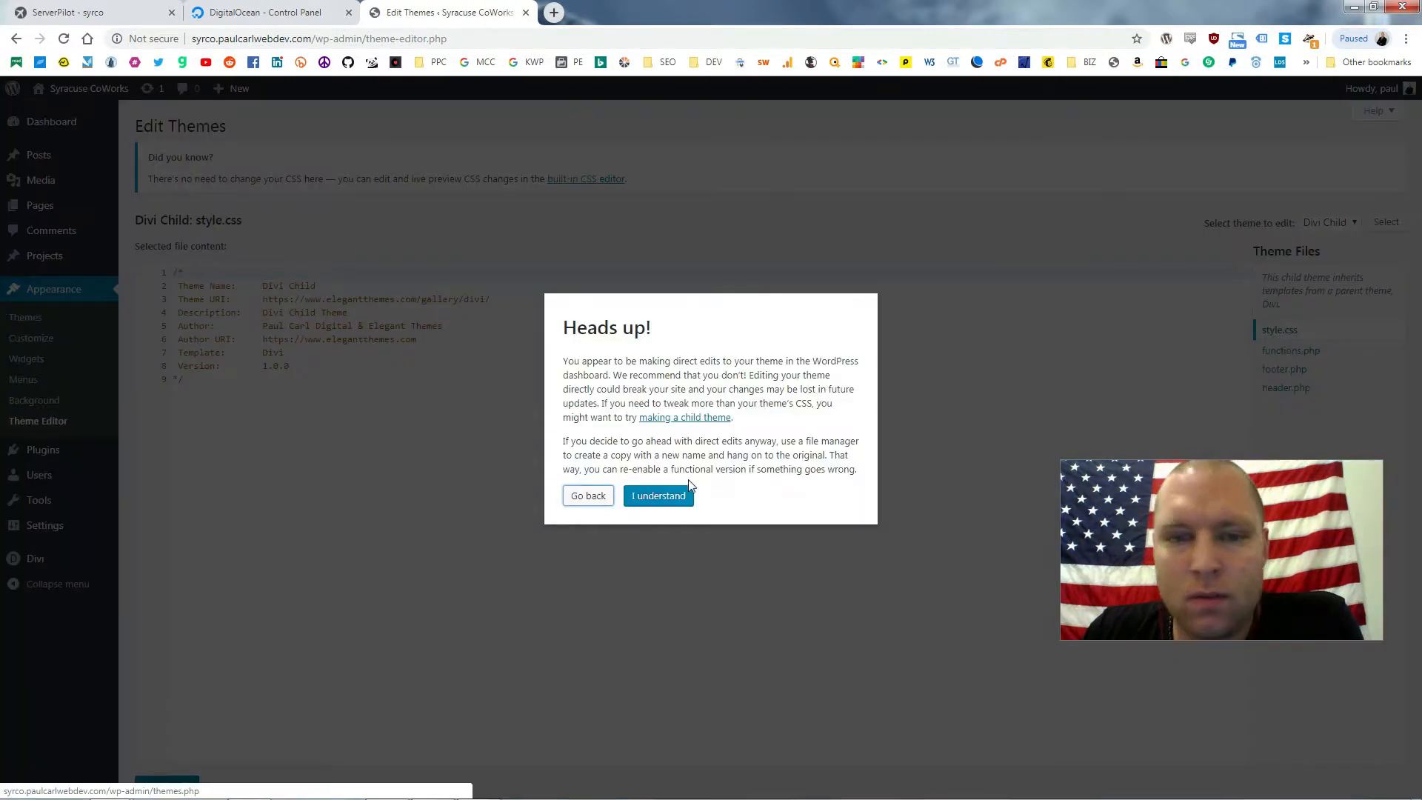
click(646, 502)
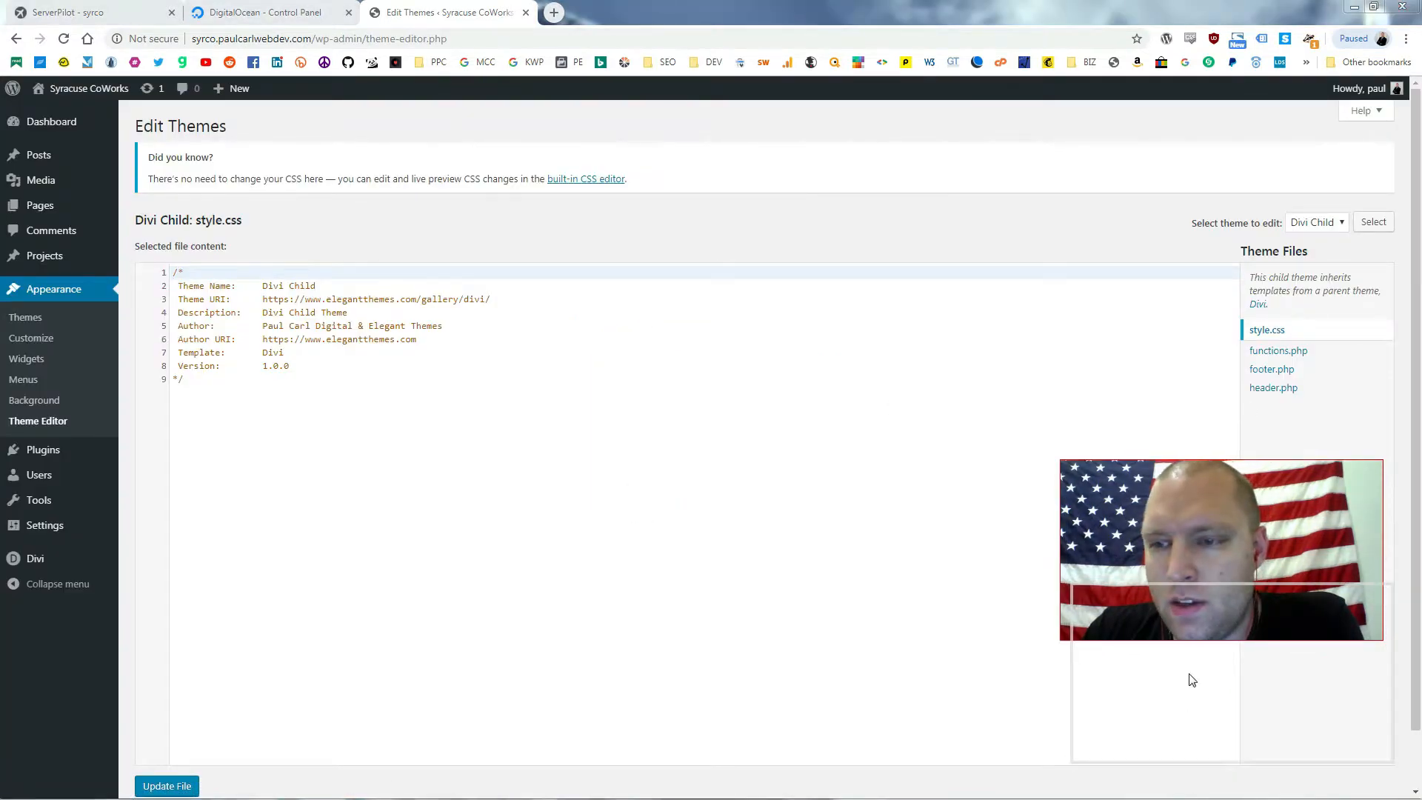
click(1284, 374)
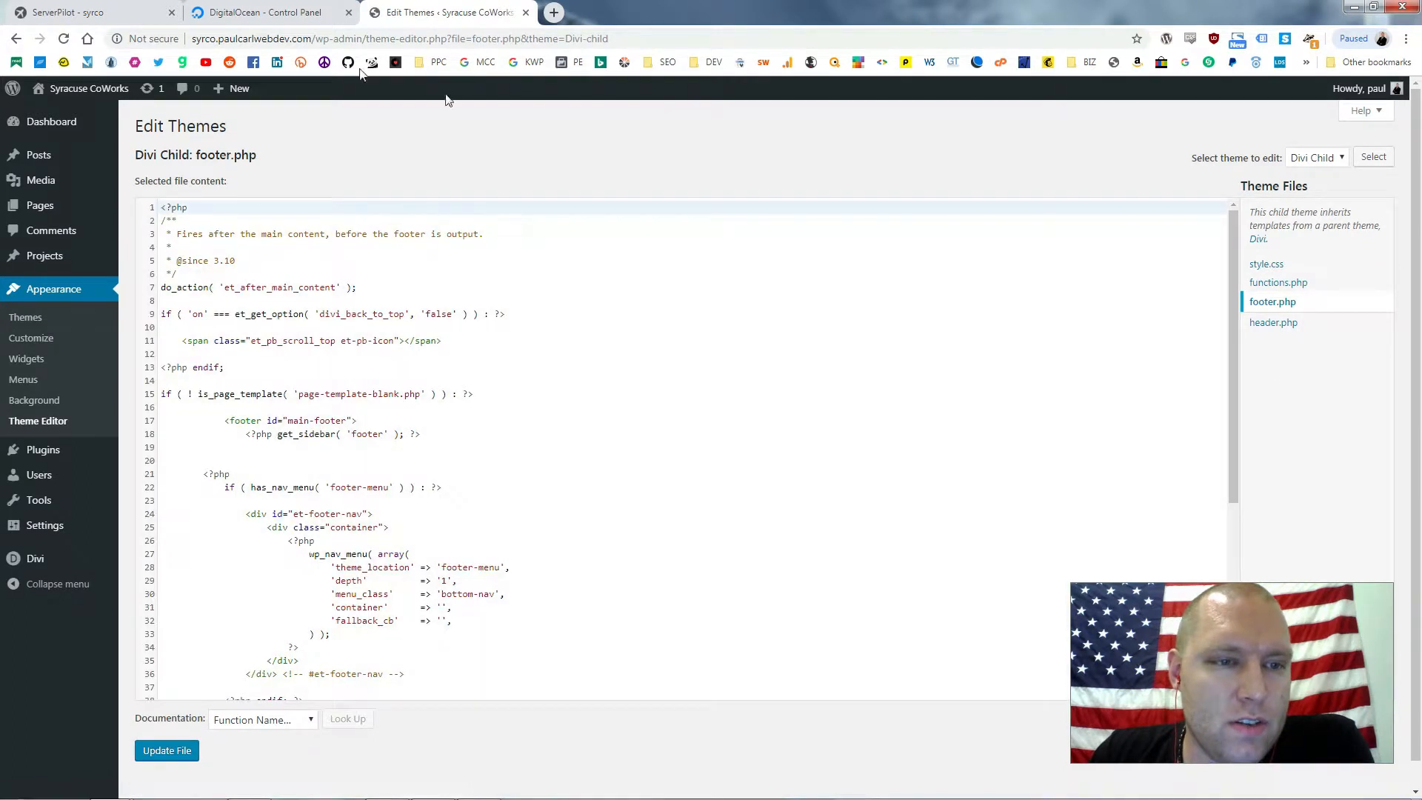
Replace 'Website Name' on line 48 with 'Syracuse CoWorks' and save footer.php
click(402, 426)
scroll(407, 400, down, 5)
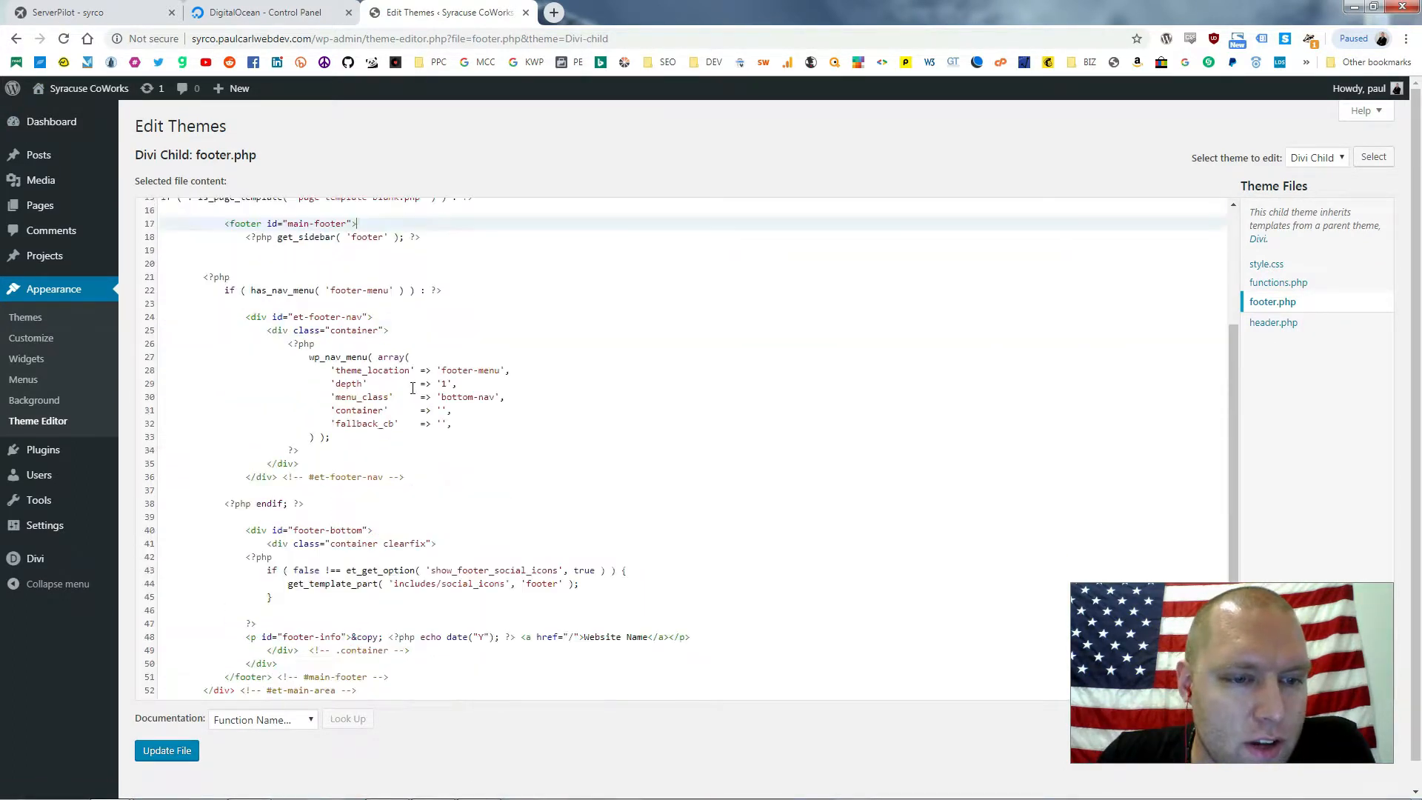
scroll(488, 550, down, 2)
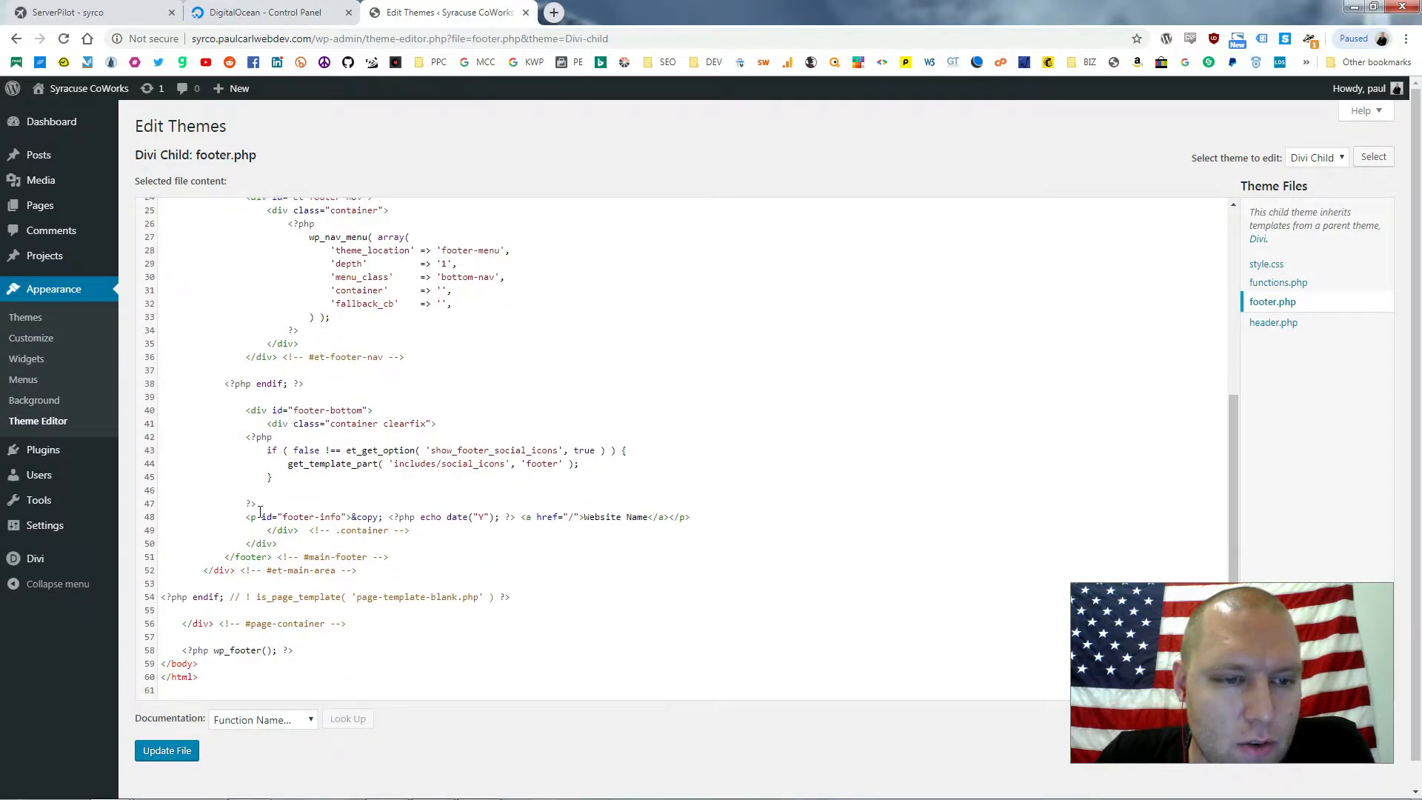
drag(246, 516, 689, 518)
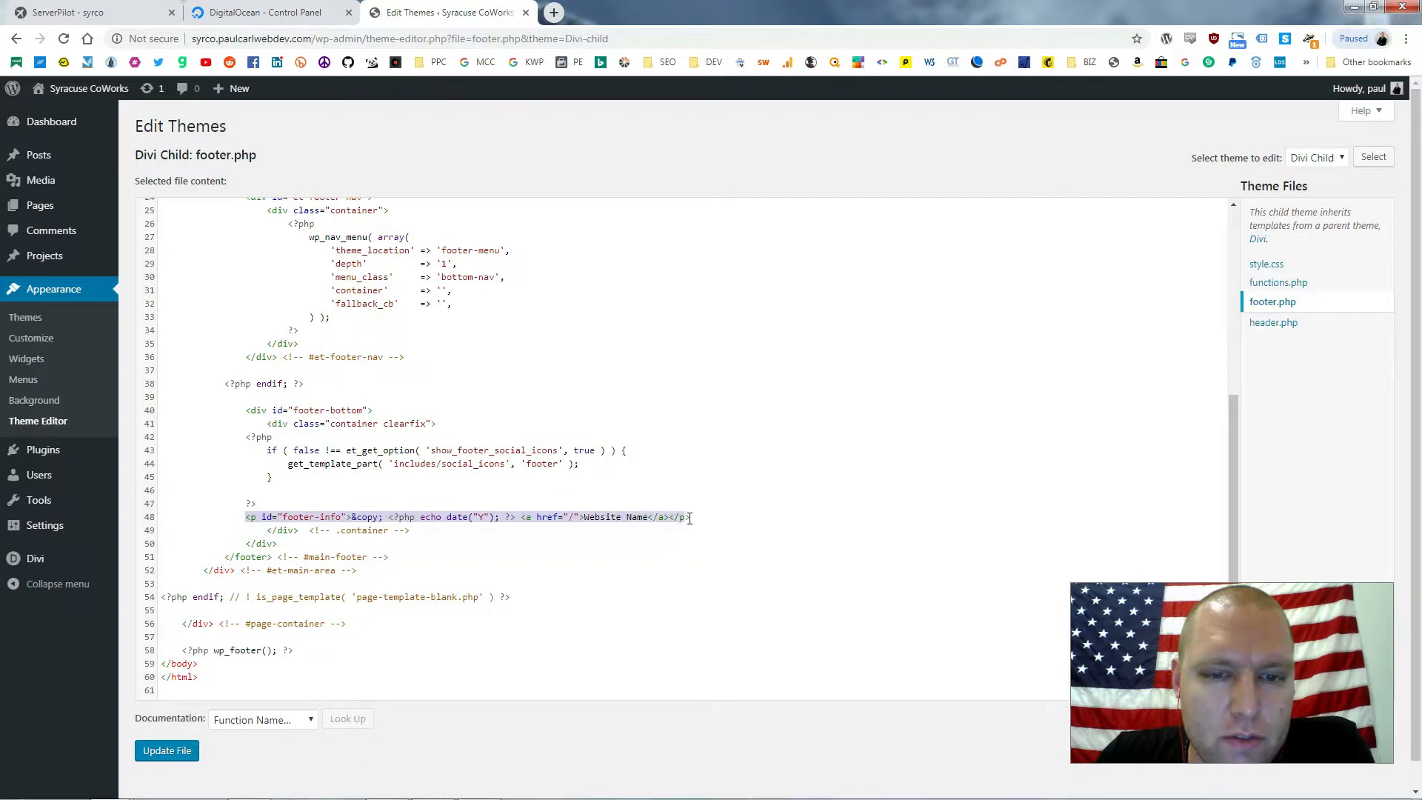
click(372, 518)
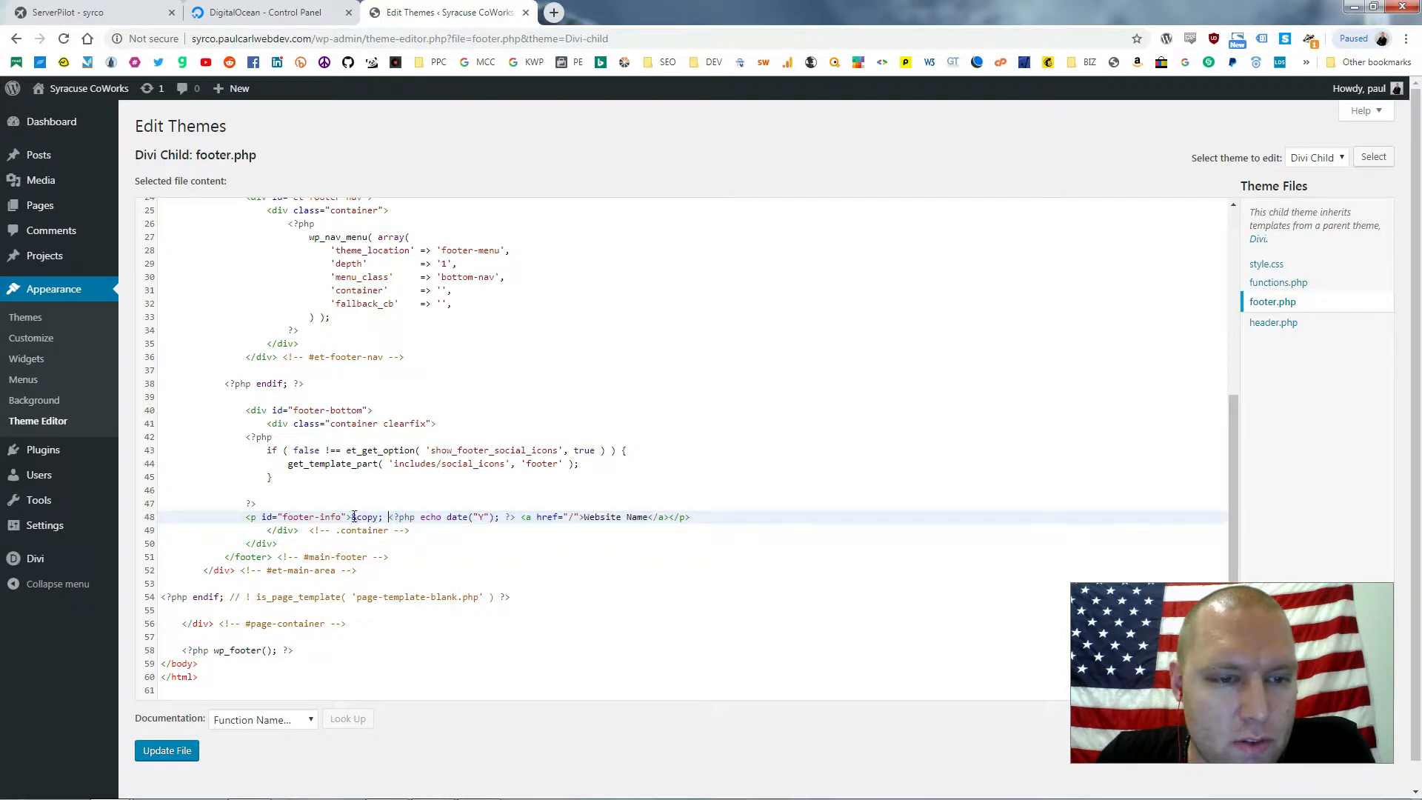
drag(351, 517, 383, 518)
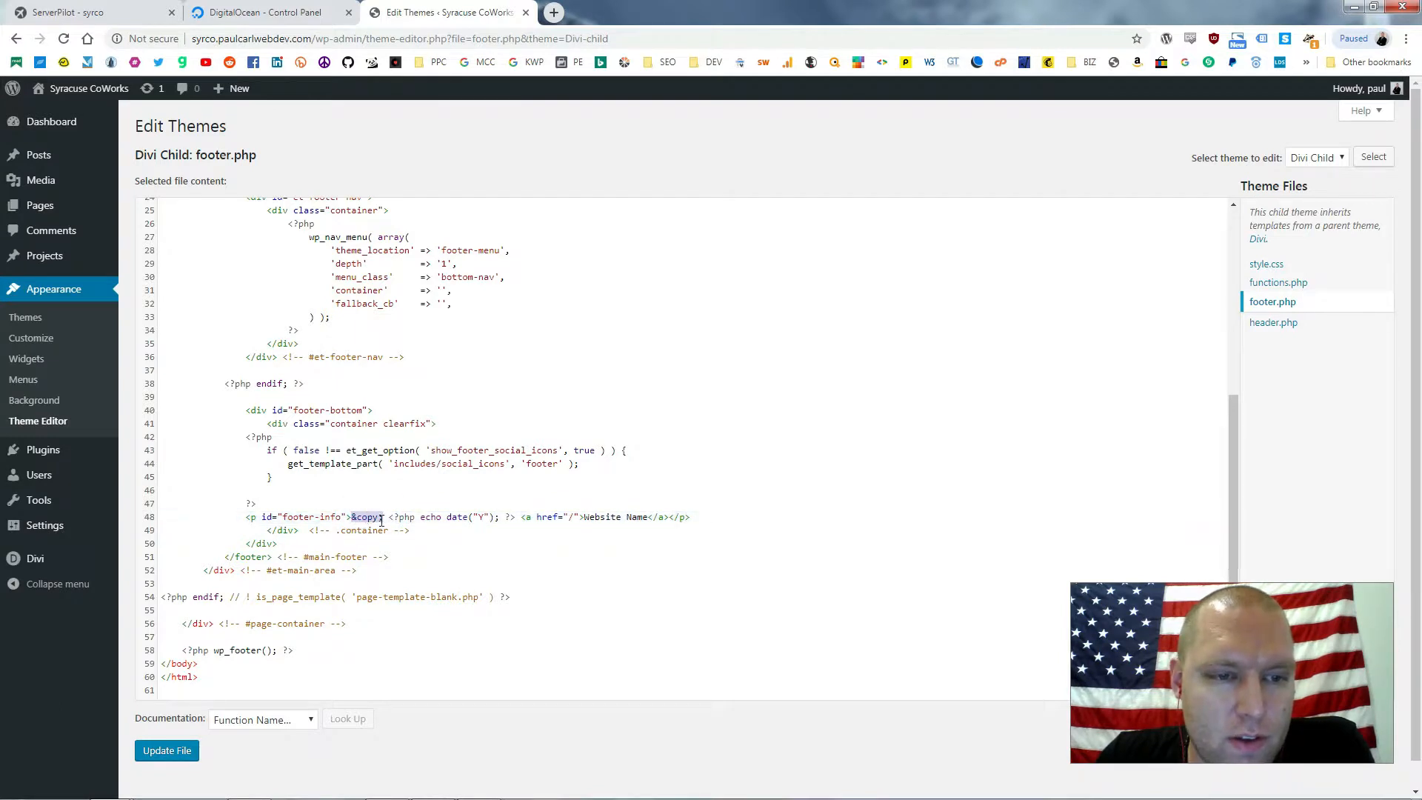
drag(389, 518, 491, 523)
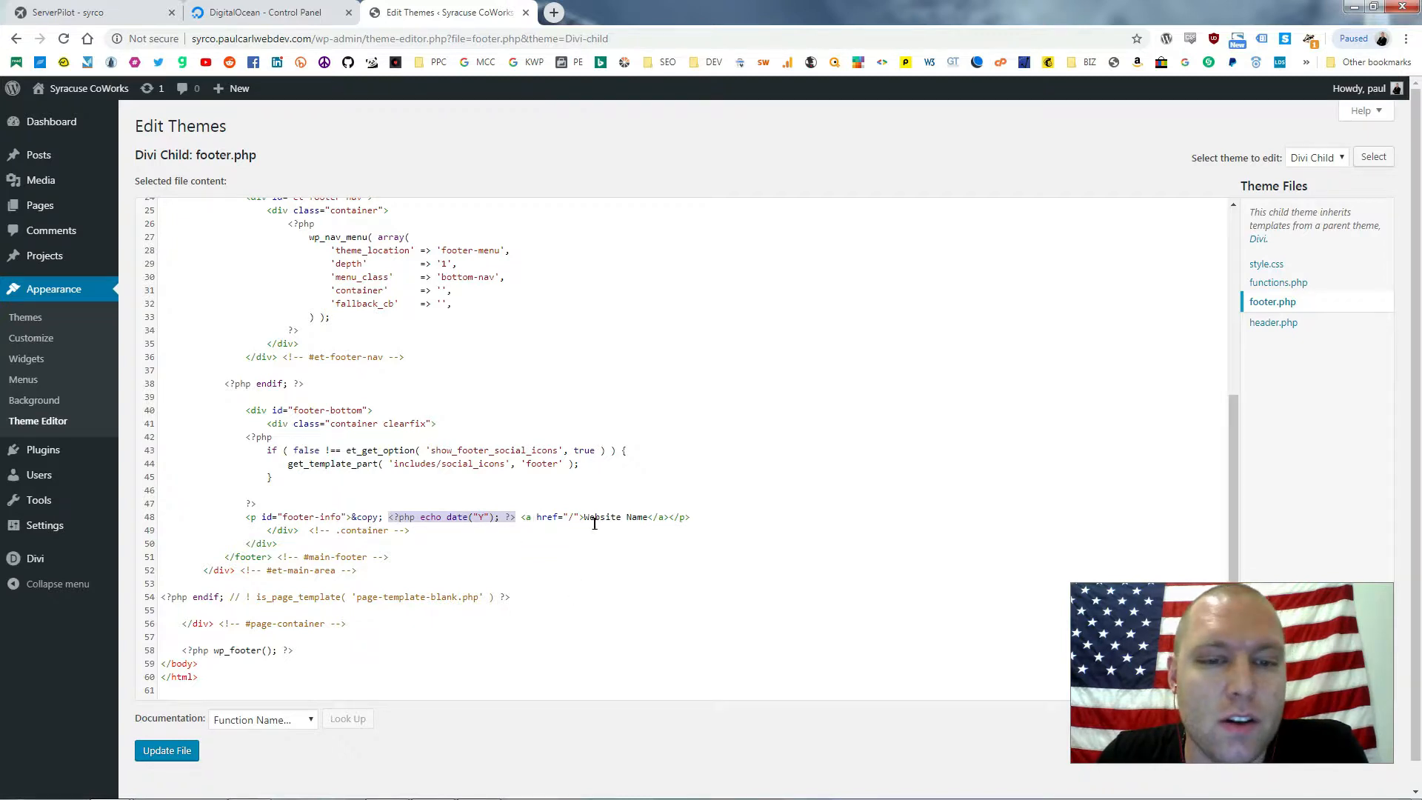
drag(585, 517, 648, 517)
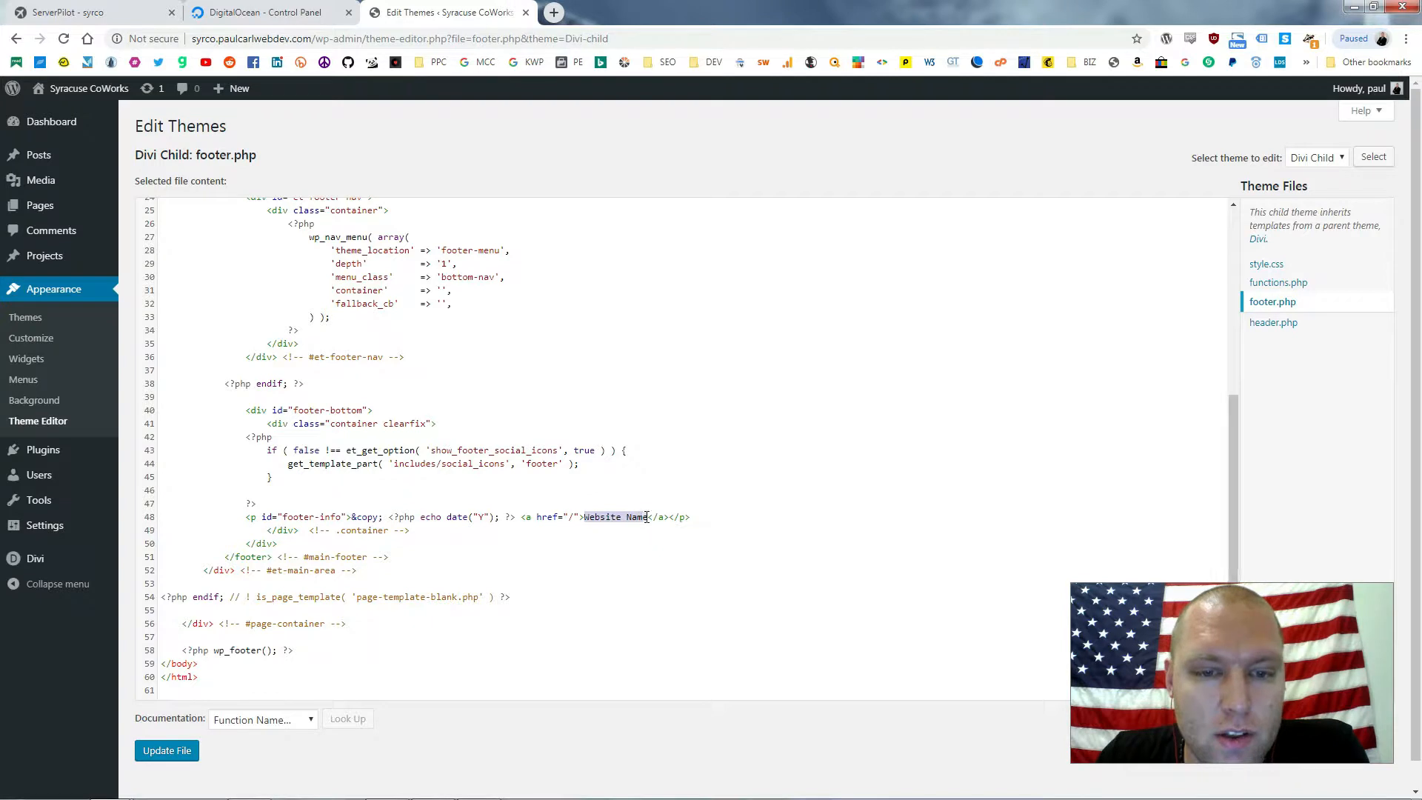
text(Syracuse Co)
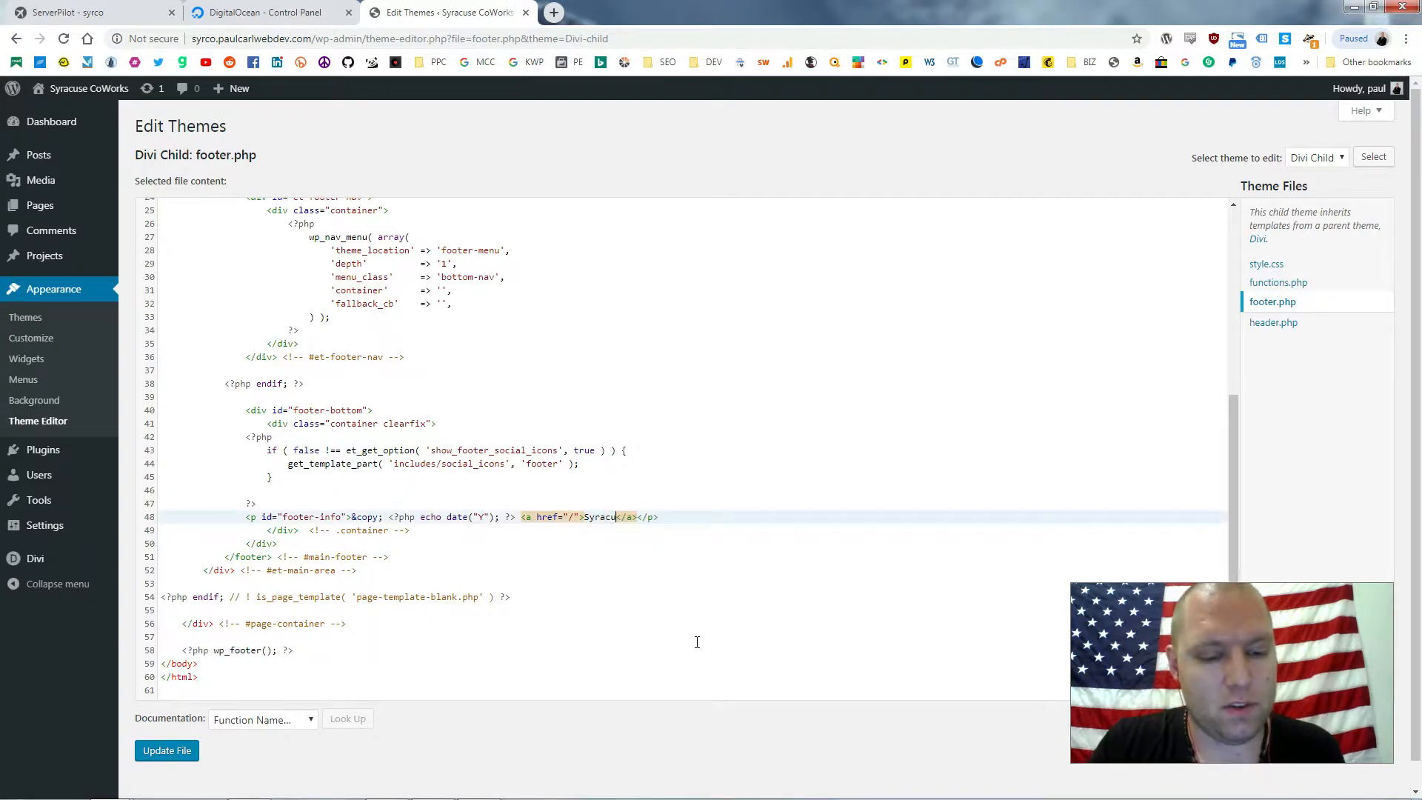
text(Works)
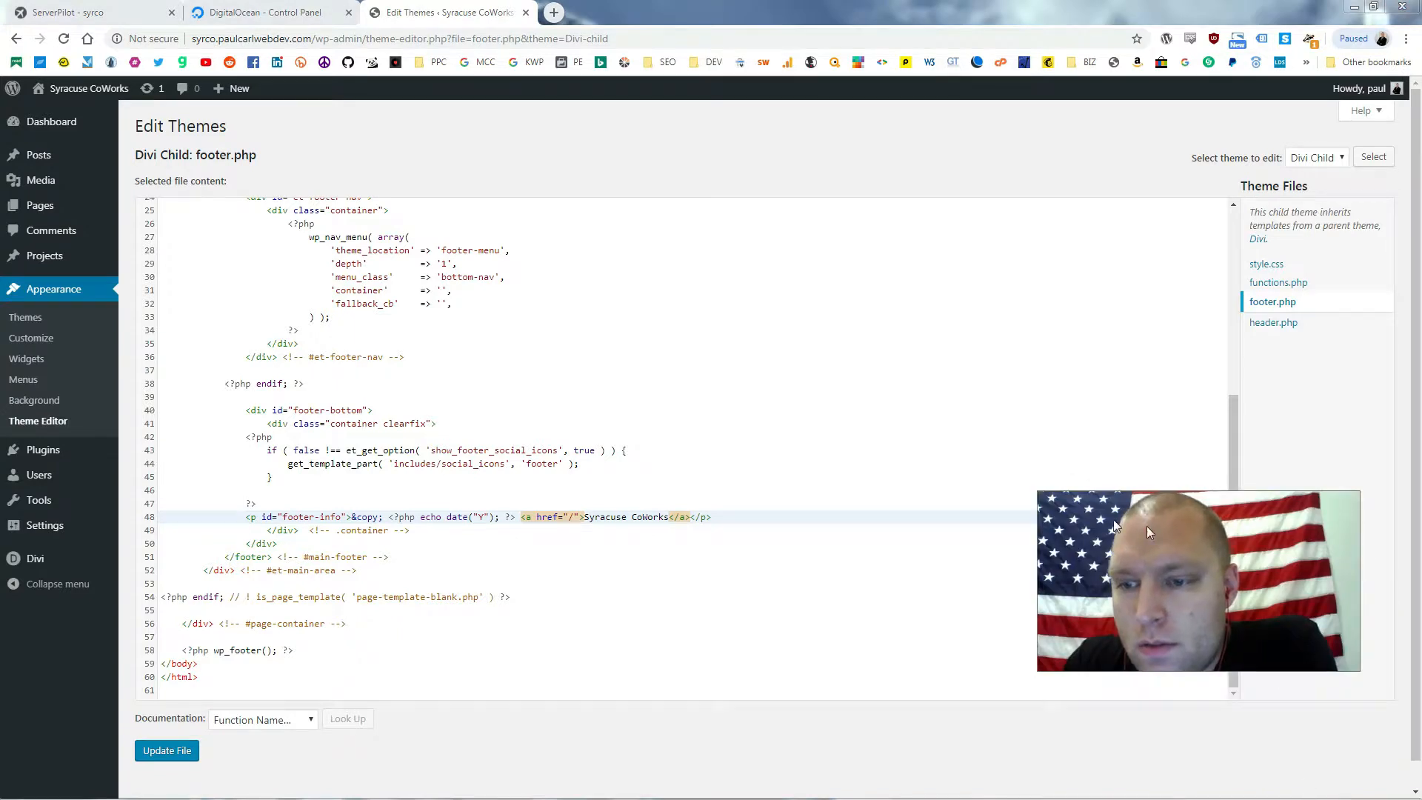
click(166, 750)
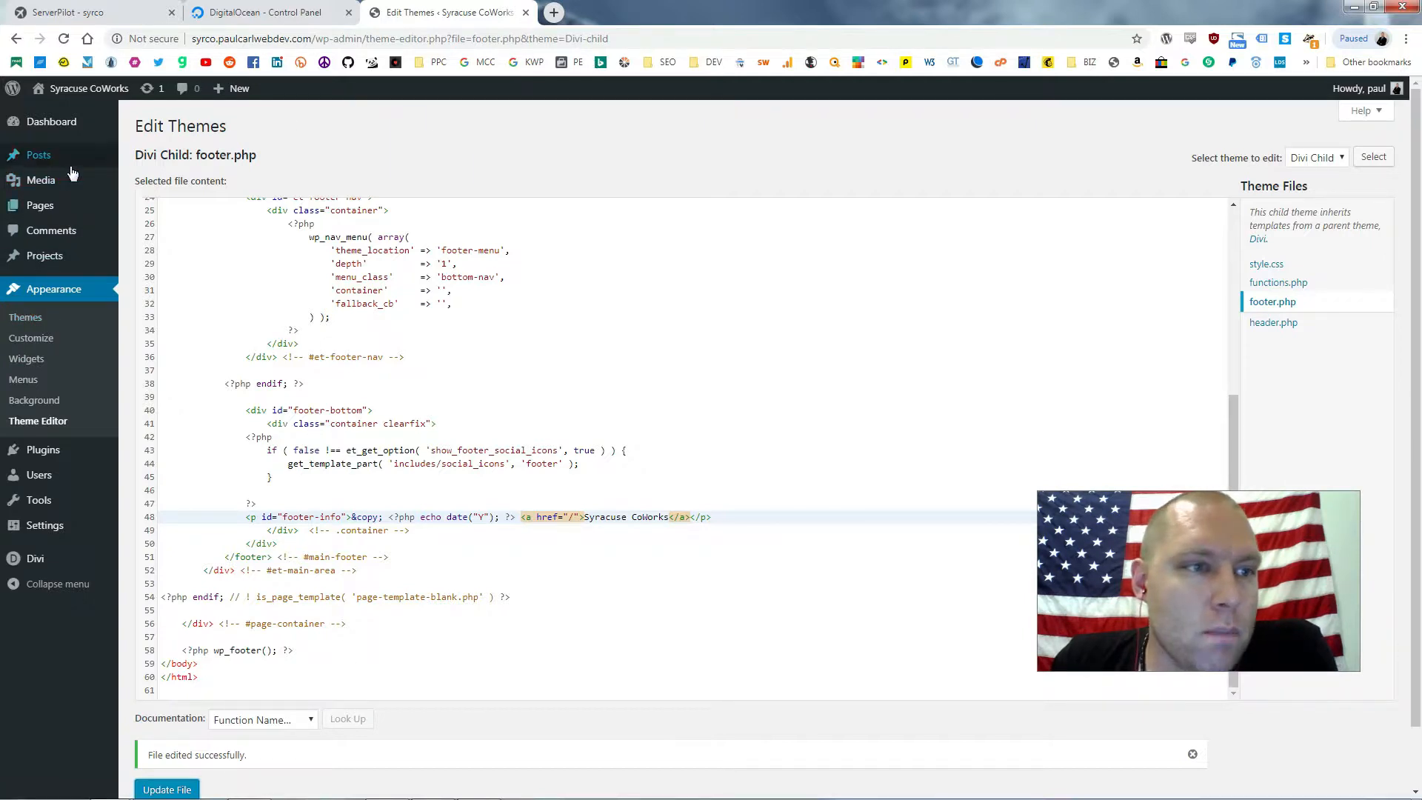
mouse_move(72, 171)
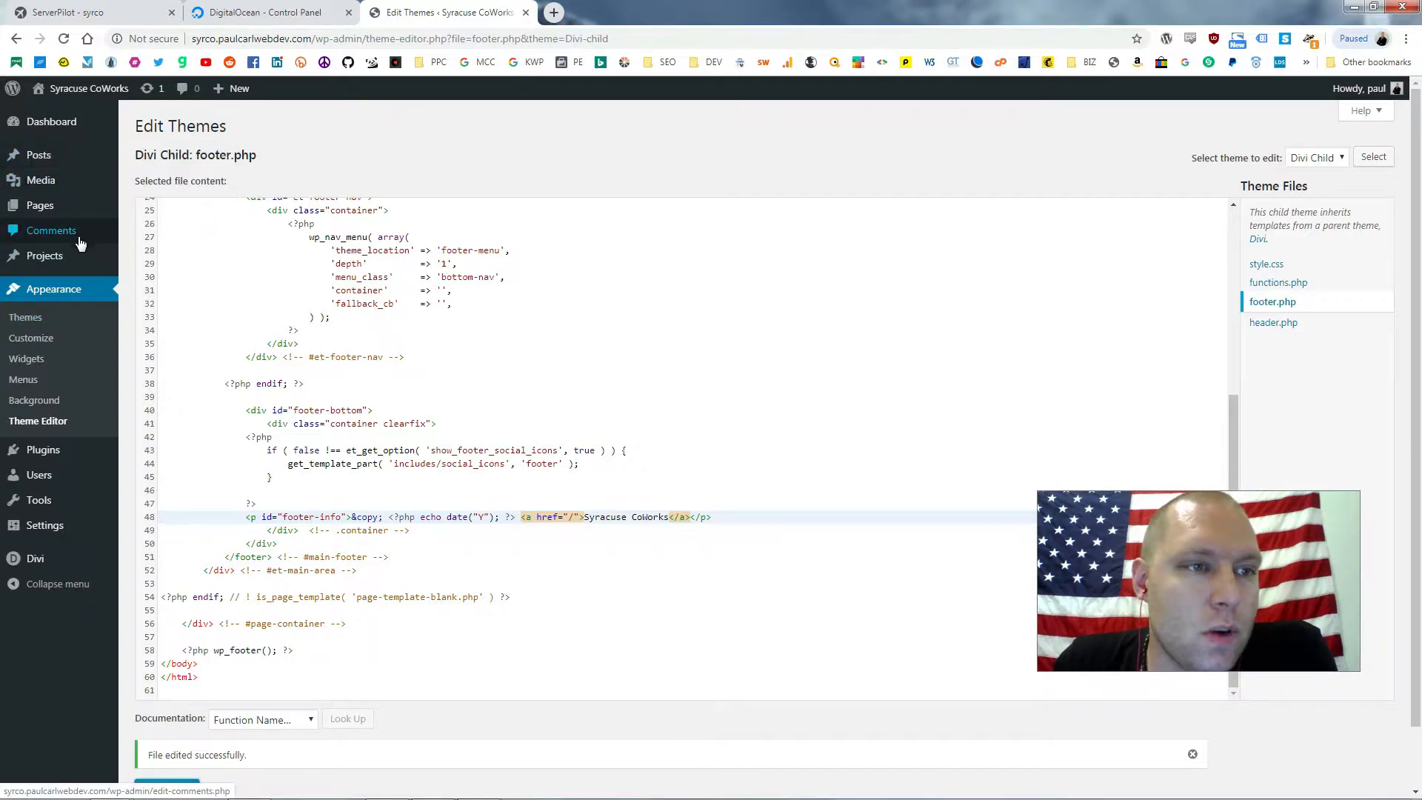
Open the Updates tab of Divi Theme Options and enter the Elegant Themes username
mouse_move(70, 559)
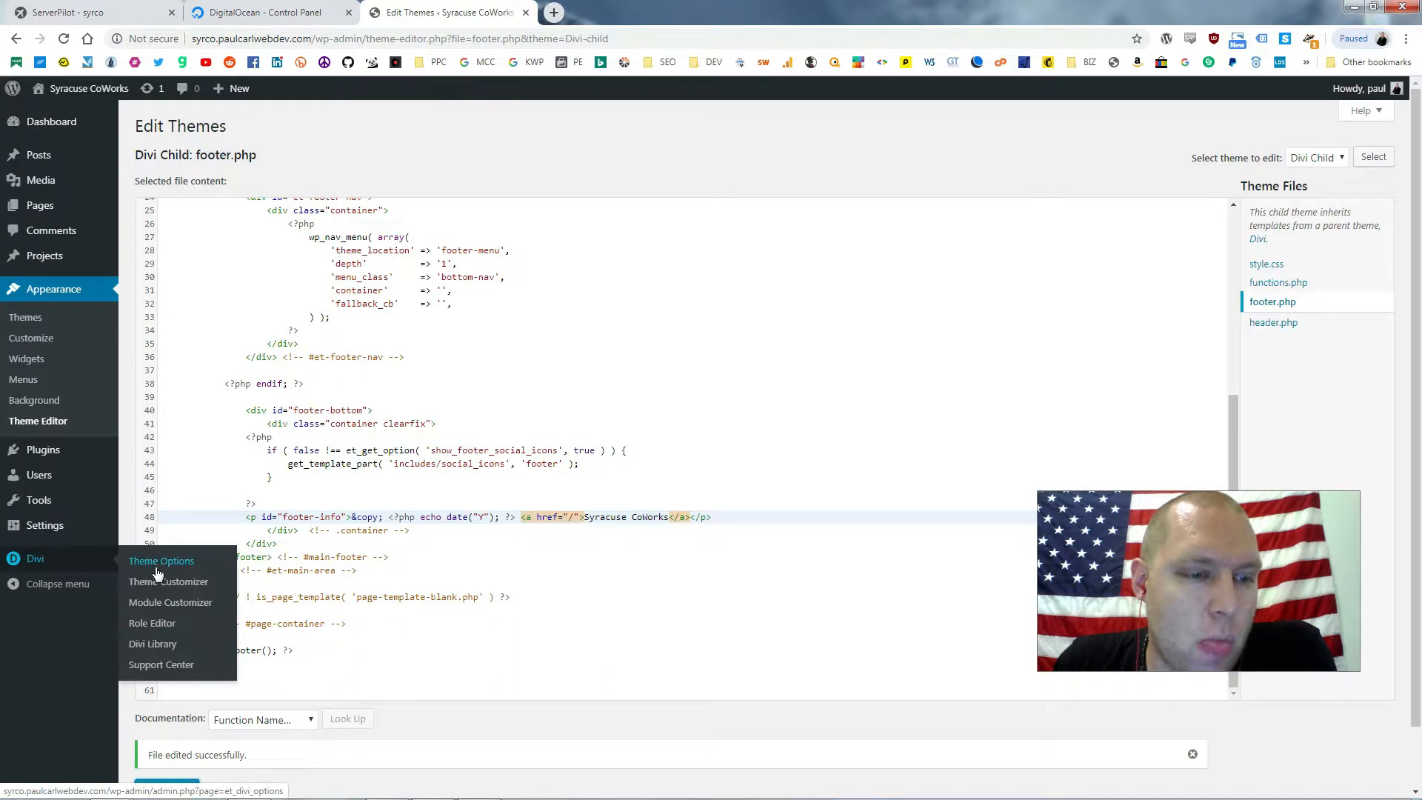
click(157, 570)
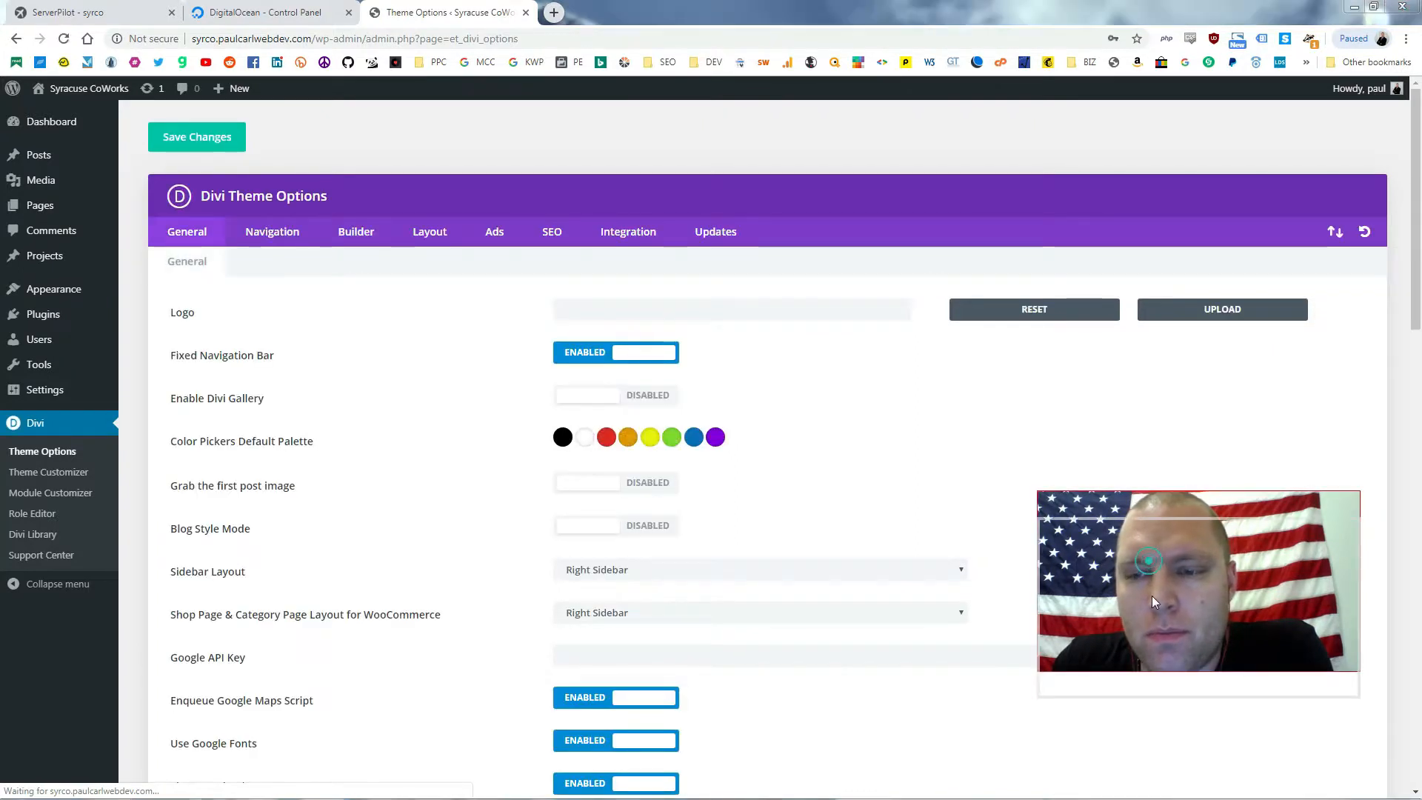
click(722, 242)
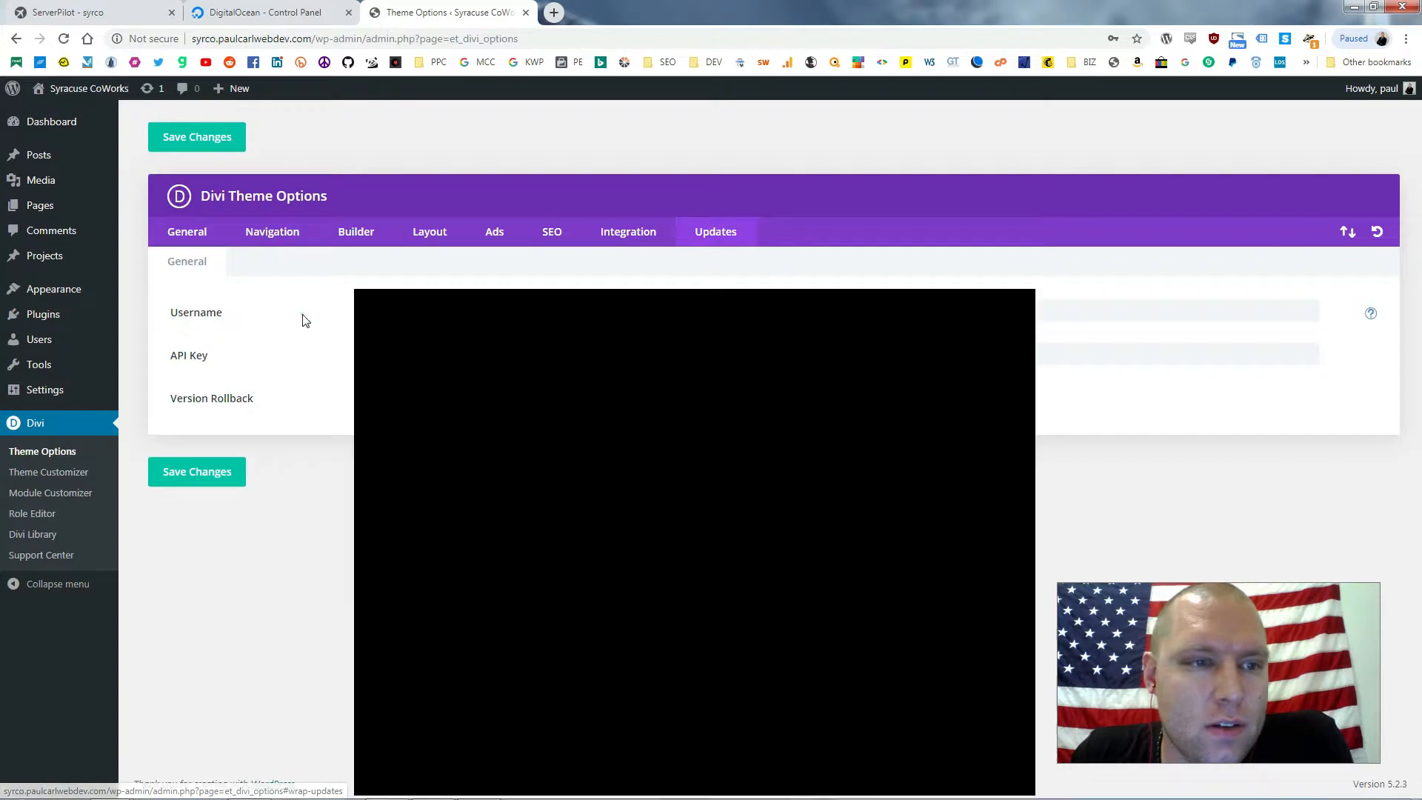
click(282, 317)
click(330, 287)
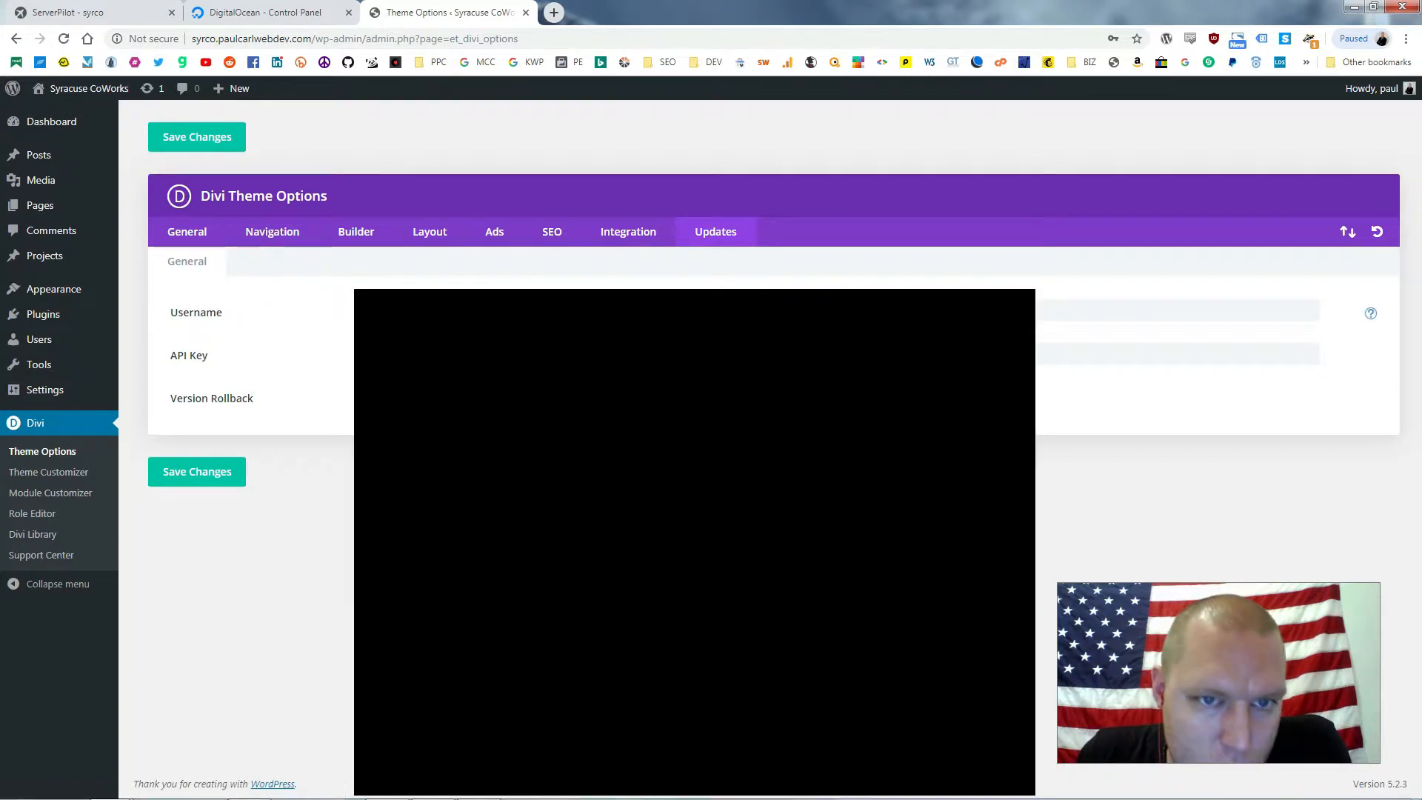
text(paul)
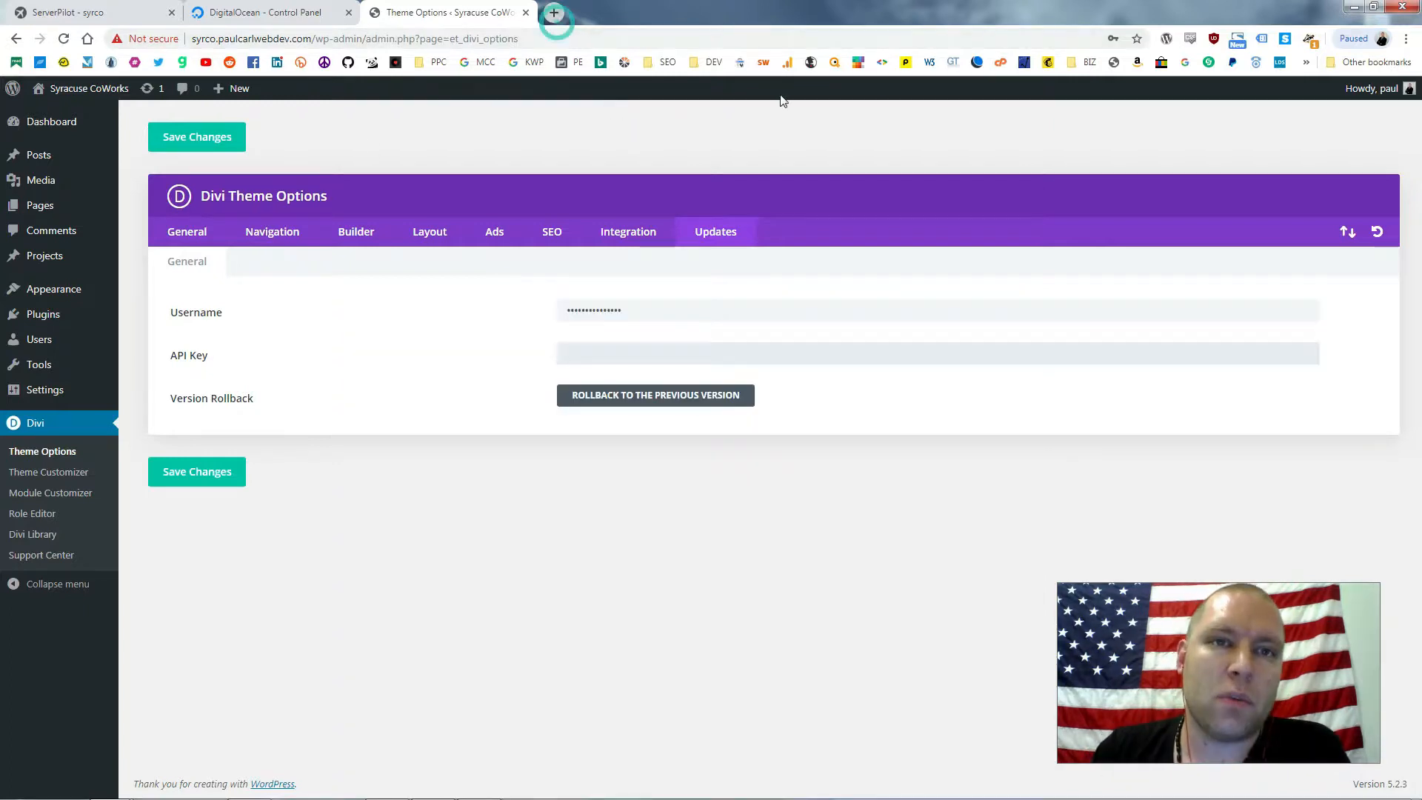
Load elegantthemes.com in a new browser tab
click(551, 14)
text(elega)
key(Return)
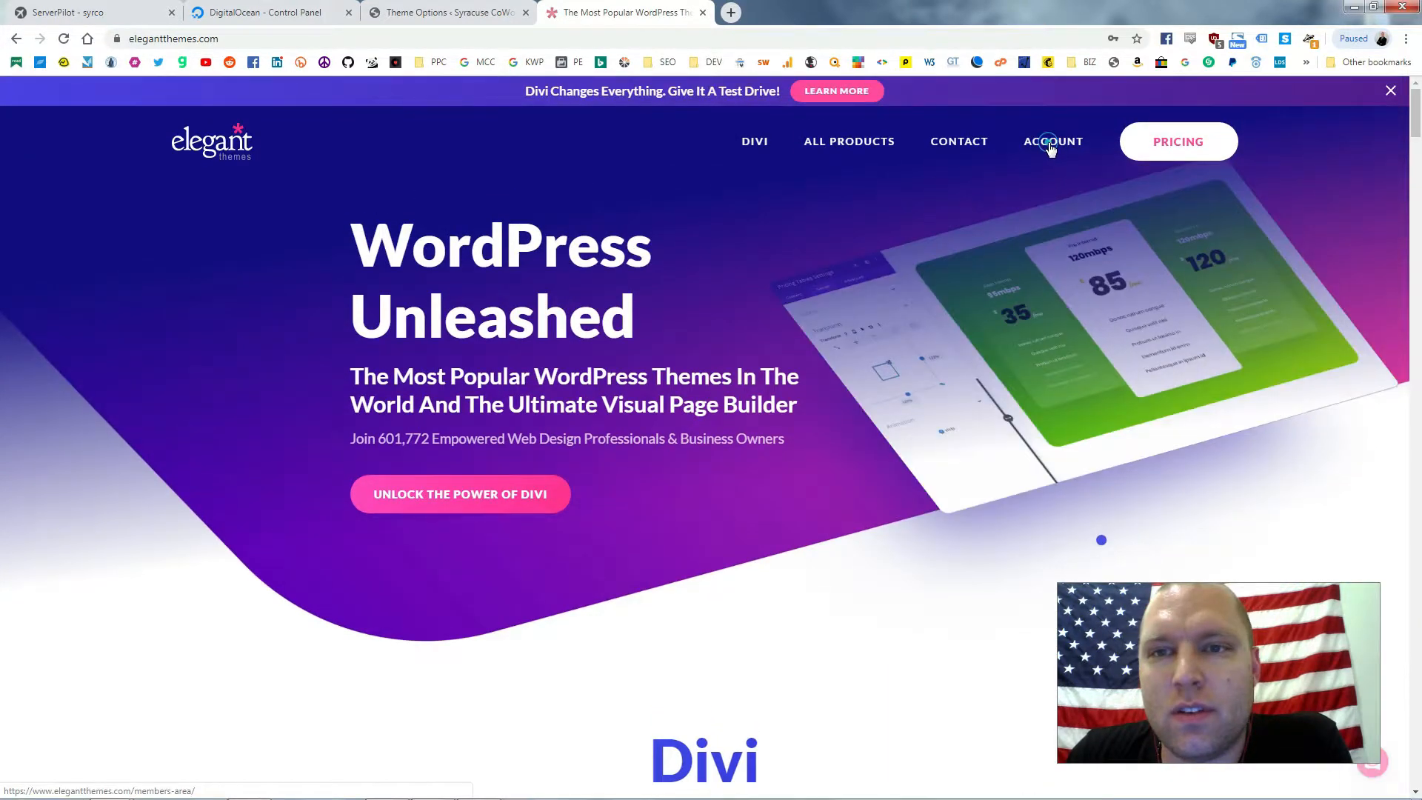
Go through the Elegant Themes members area to the API Key page, then return to Divi Theme Options
click(1056, 144)
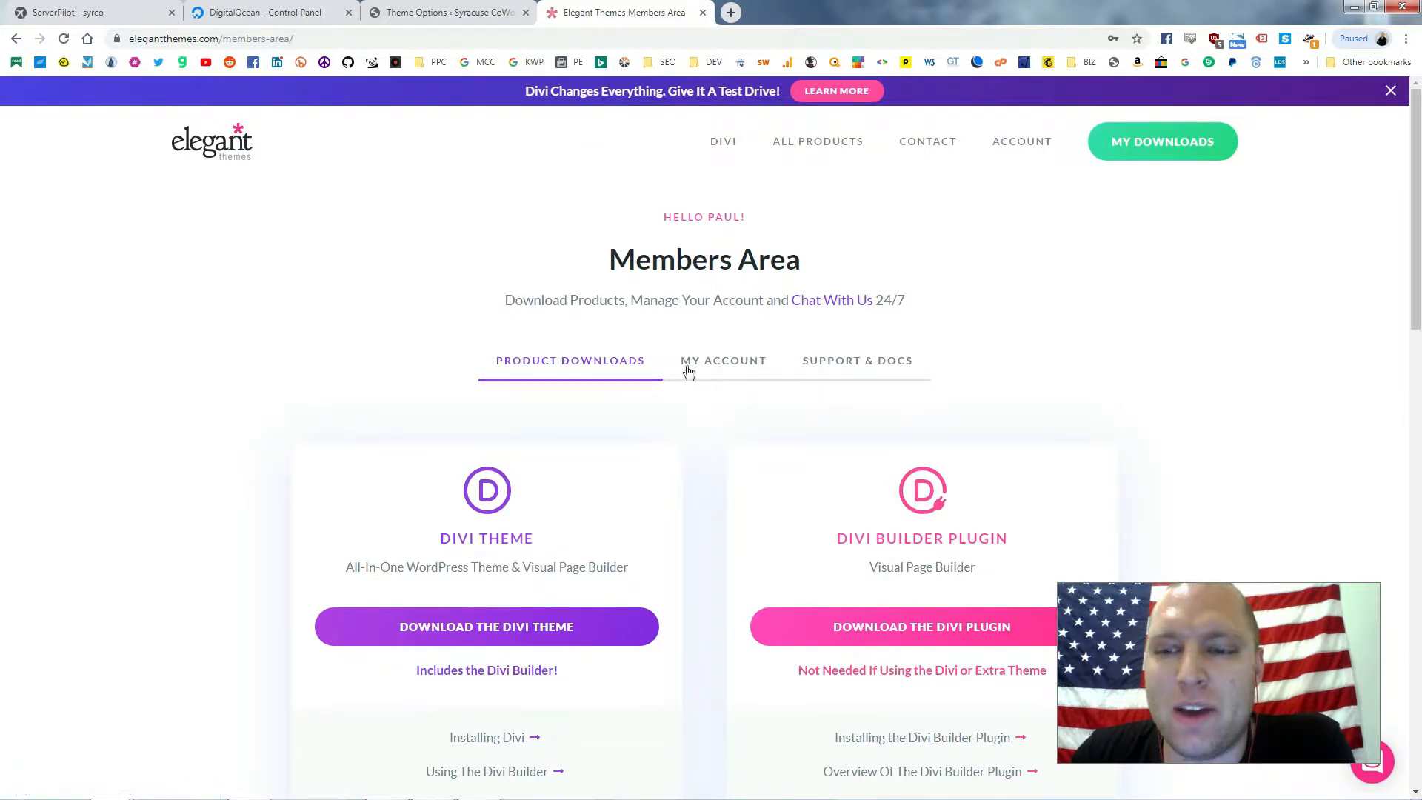
scroll(593, 515, down, 2)
scroll(667, 445, up, 2)
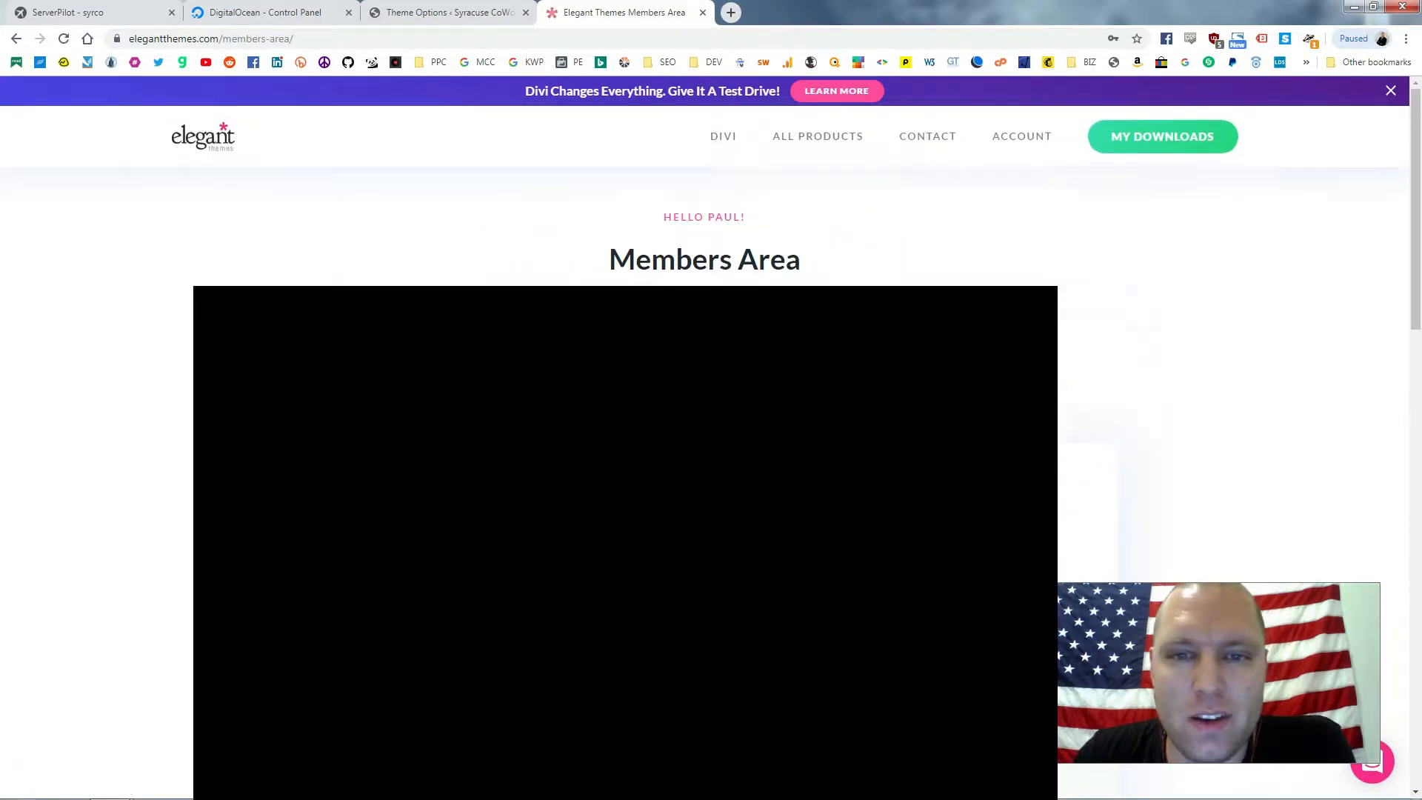
click(723, 358)
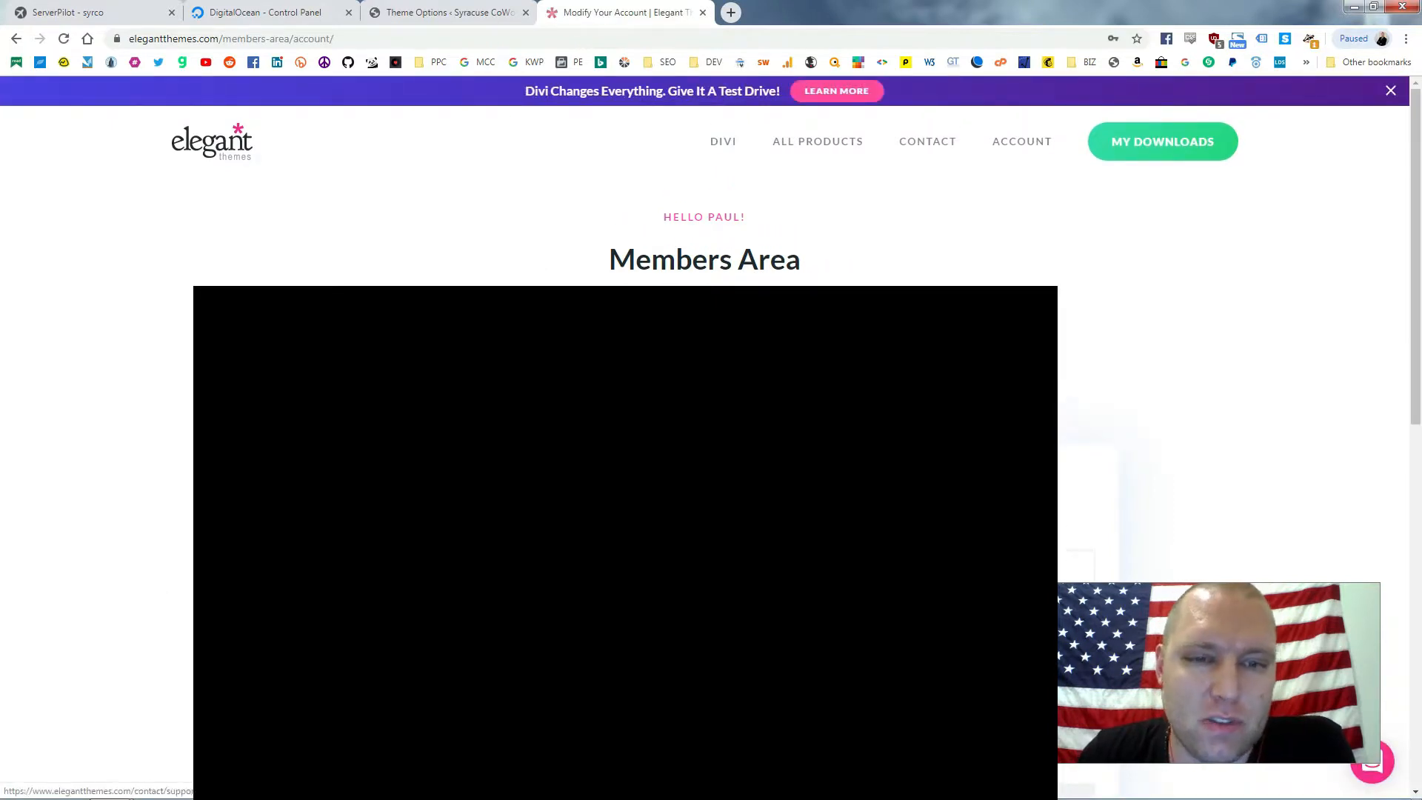
click(726, 437)
scroll(703, 445, down, 1)
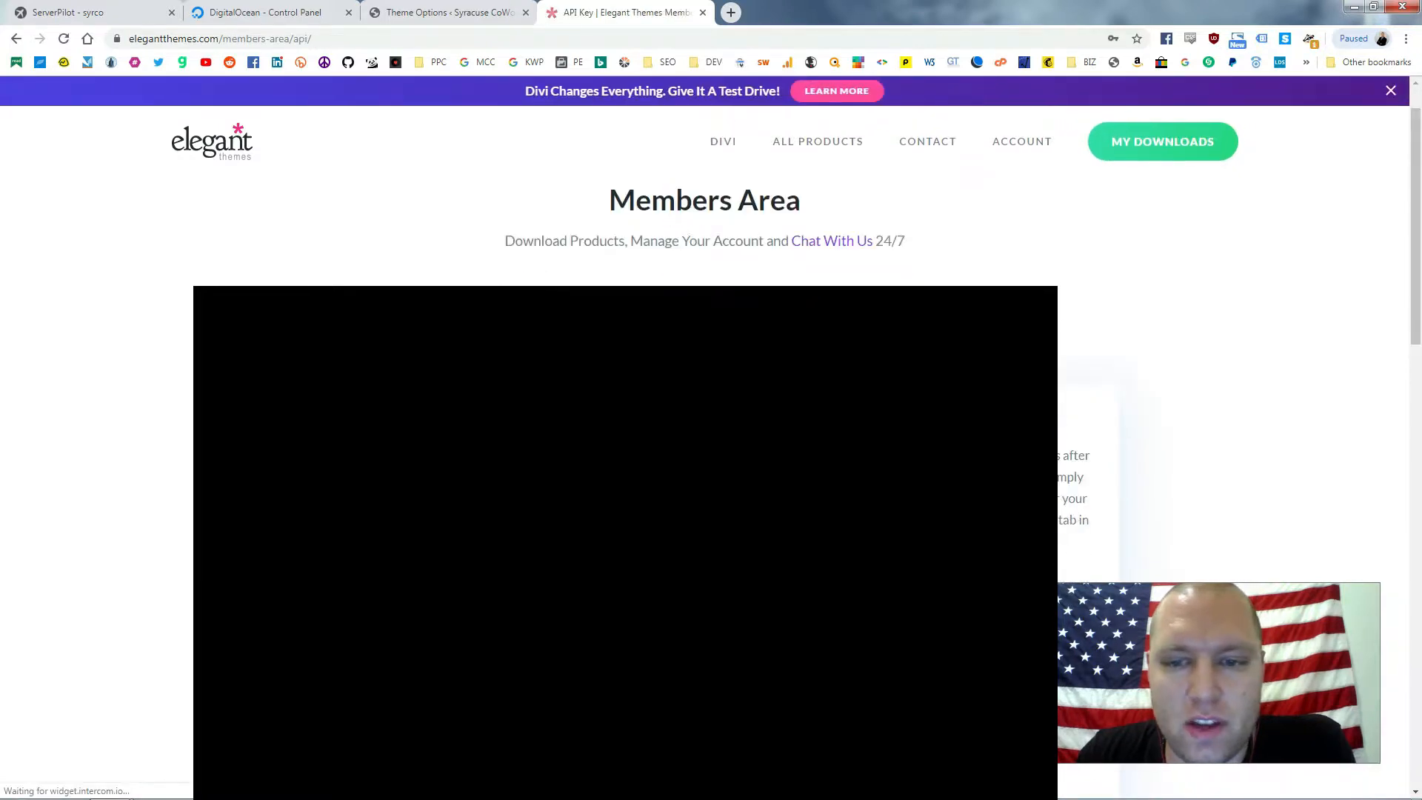
scroll(1148, 445, down, 2)
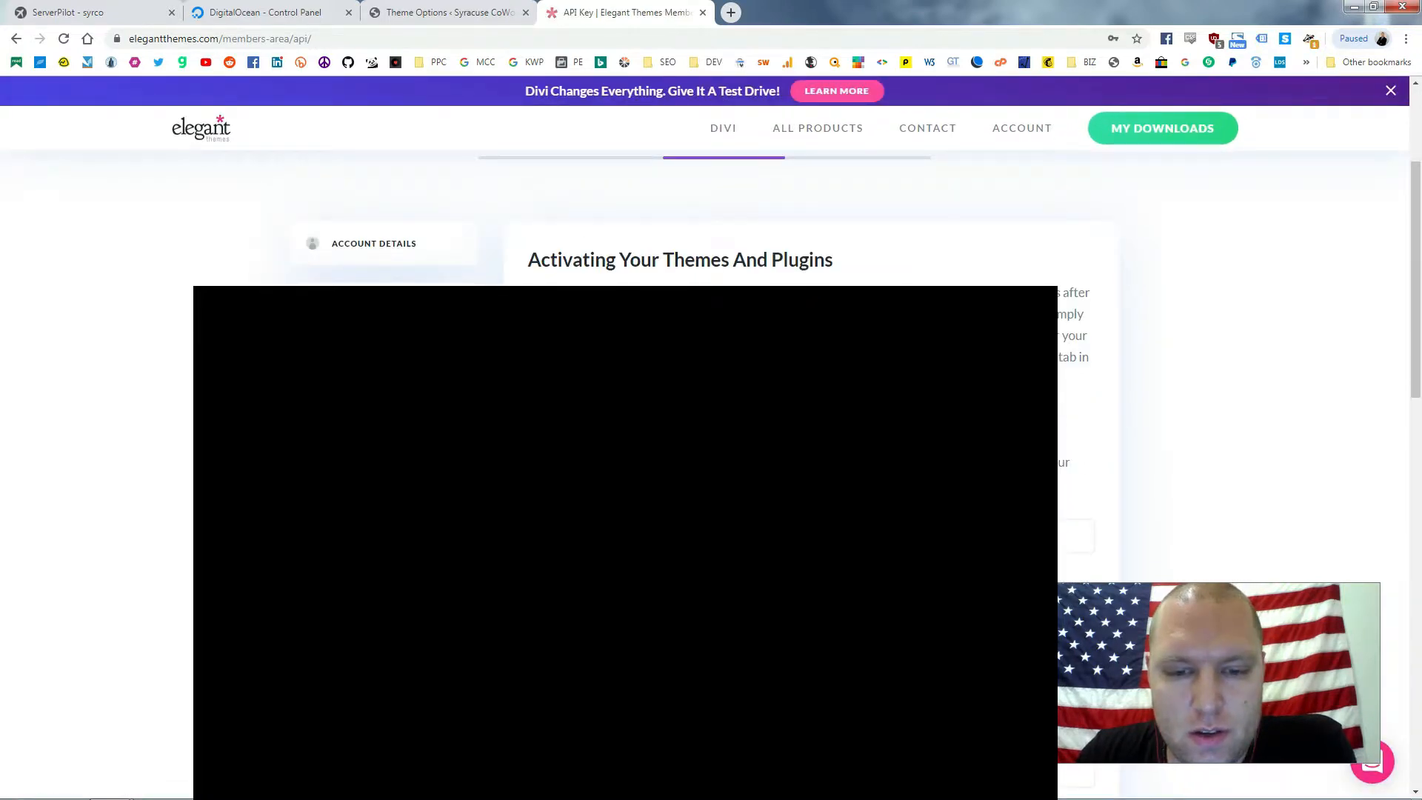
click(425, 9)
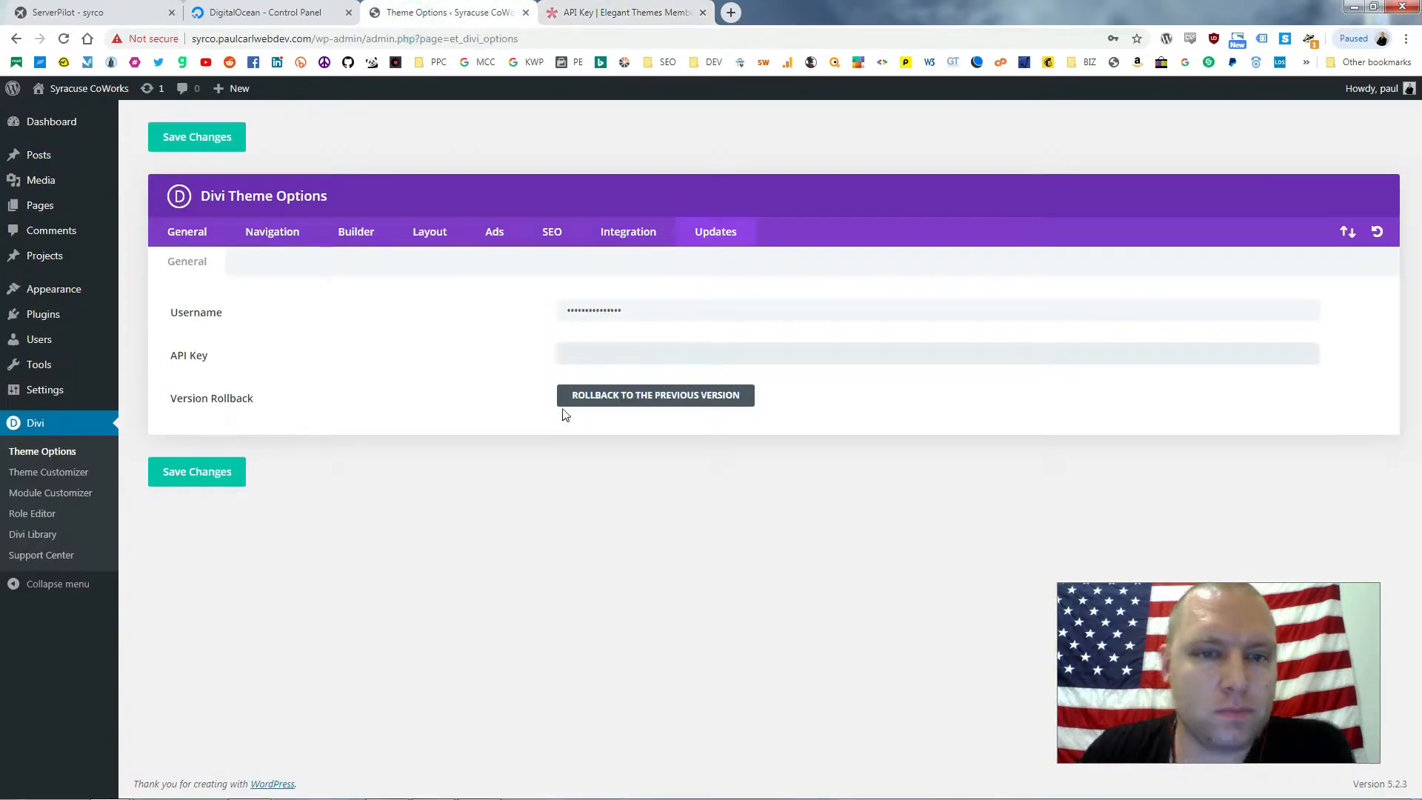
Save the Divi username and API key, then update all themes so Divi reaches 3.29.3
click(201, 472)
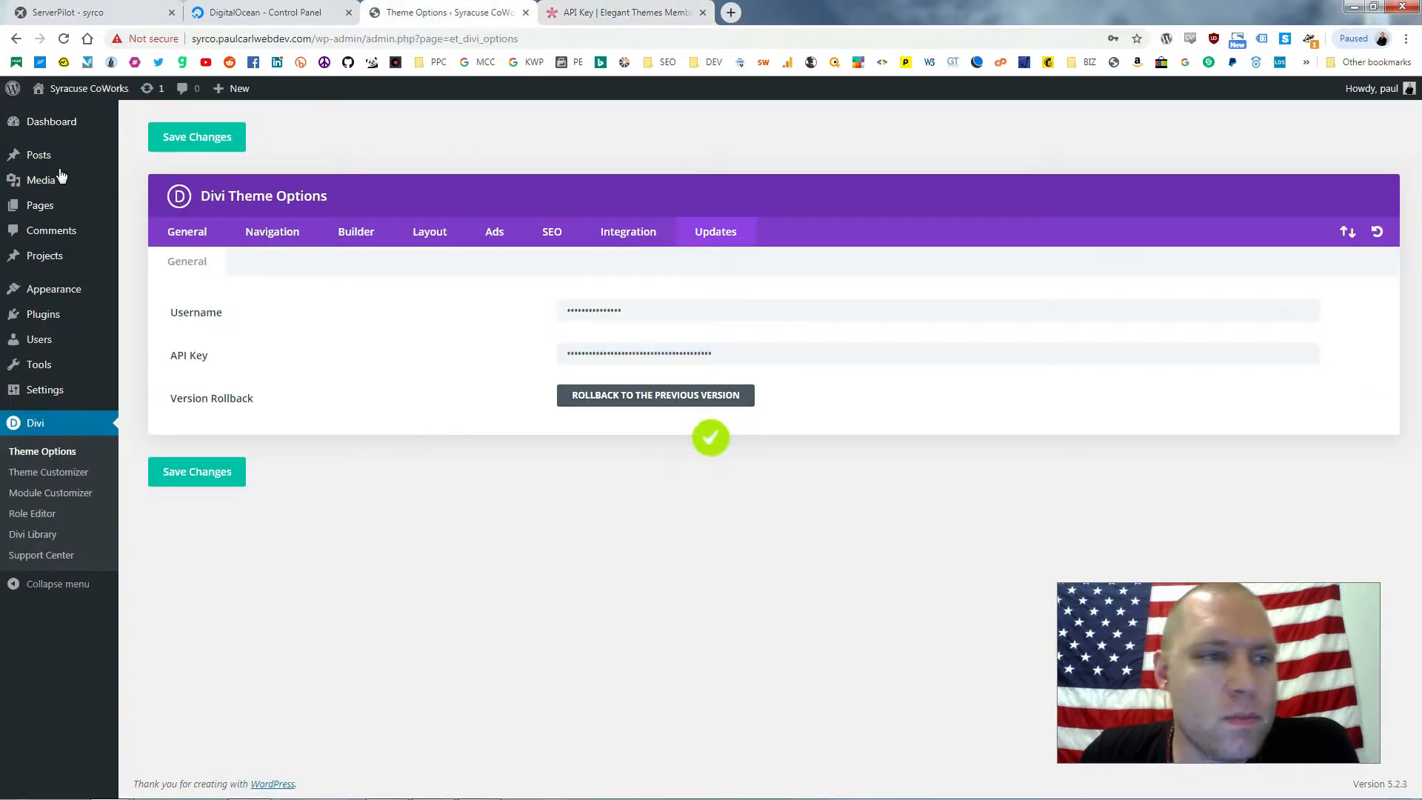
click(164, 145)
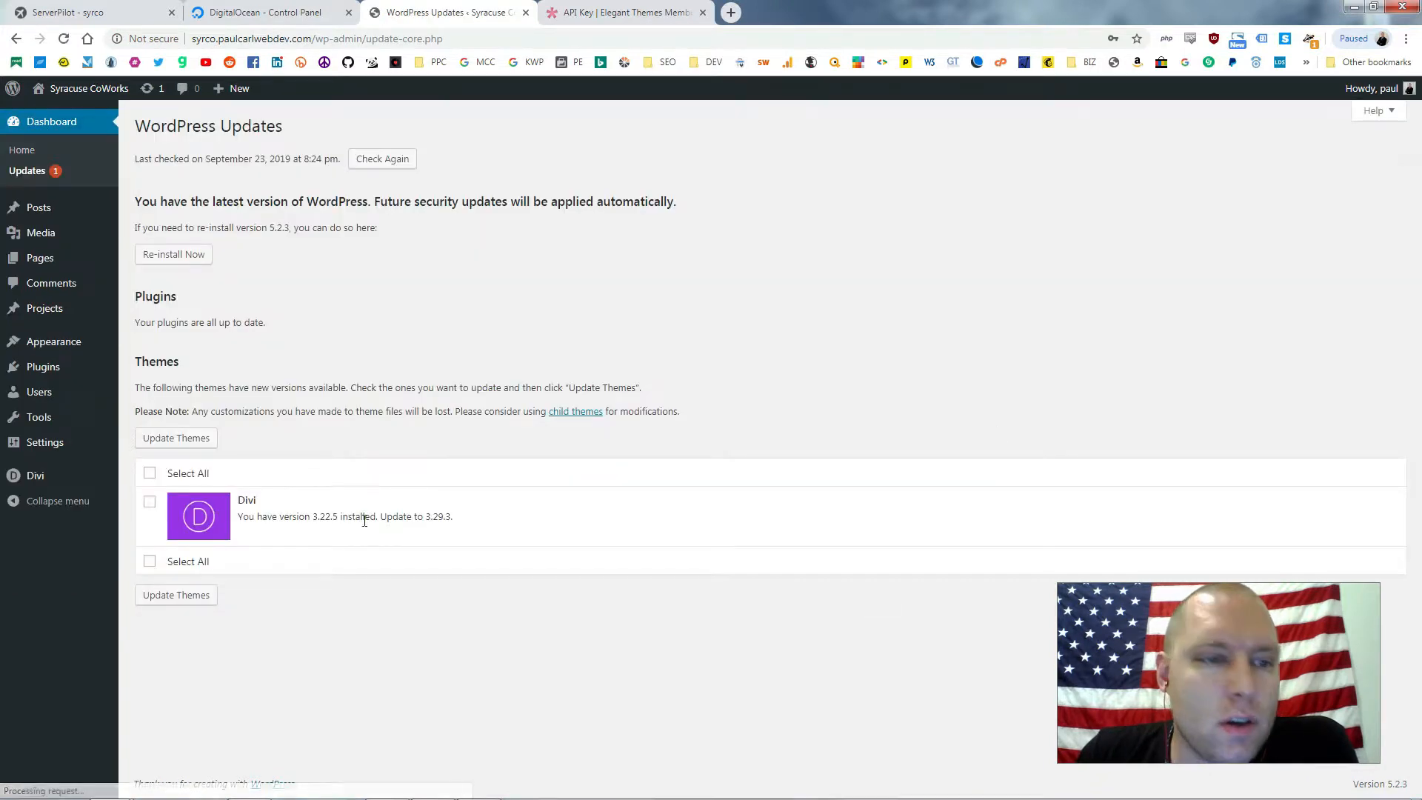
click(150, 472)
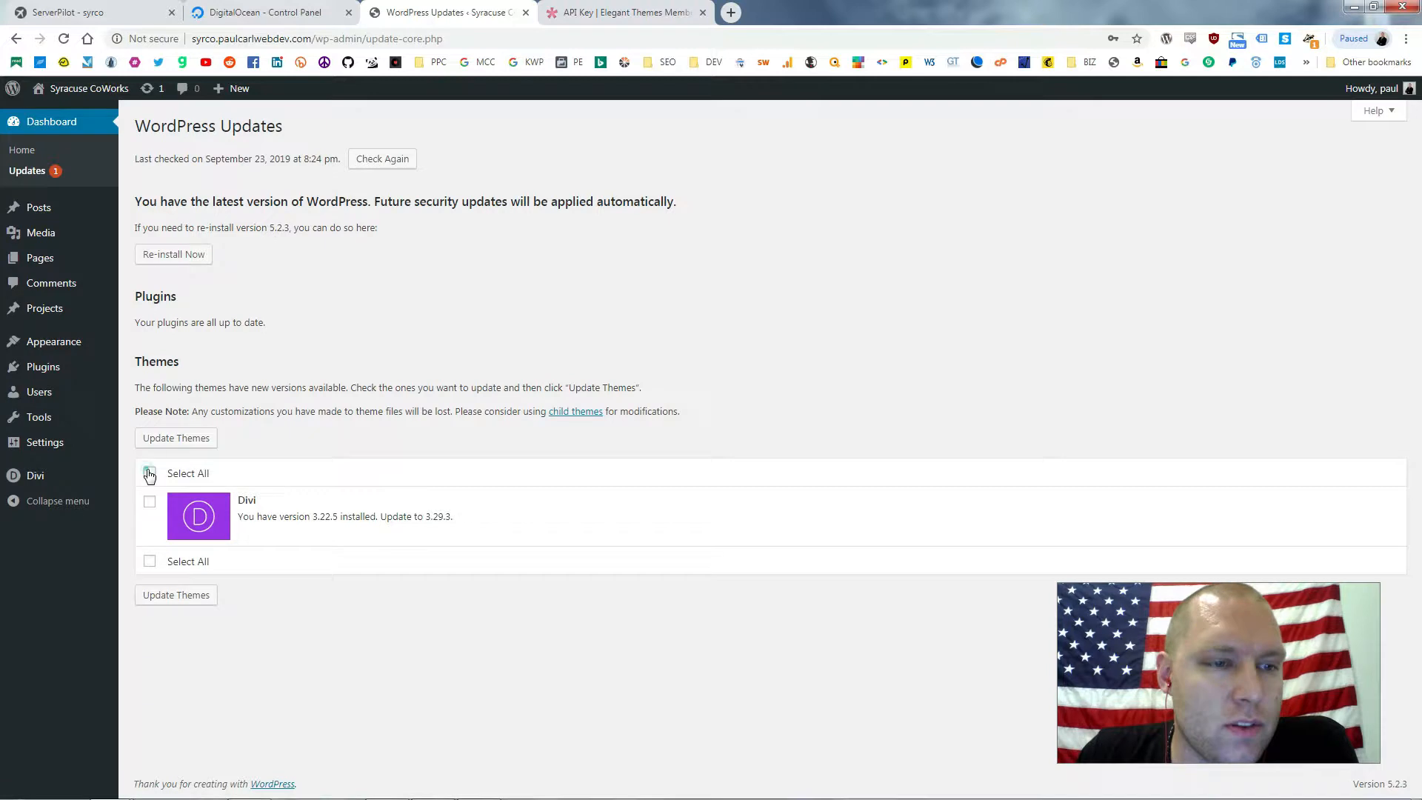
click(179, 441)
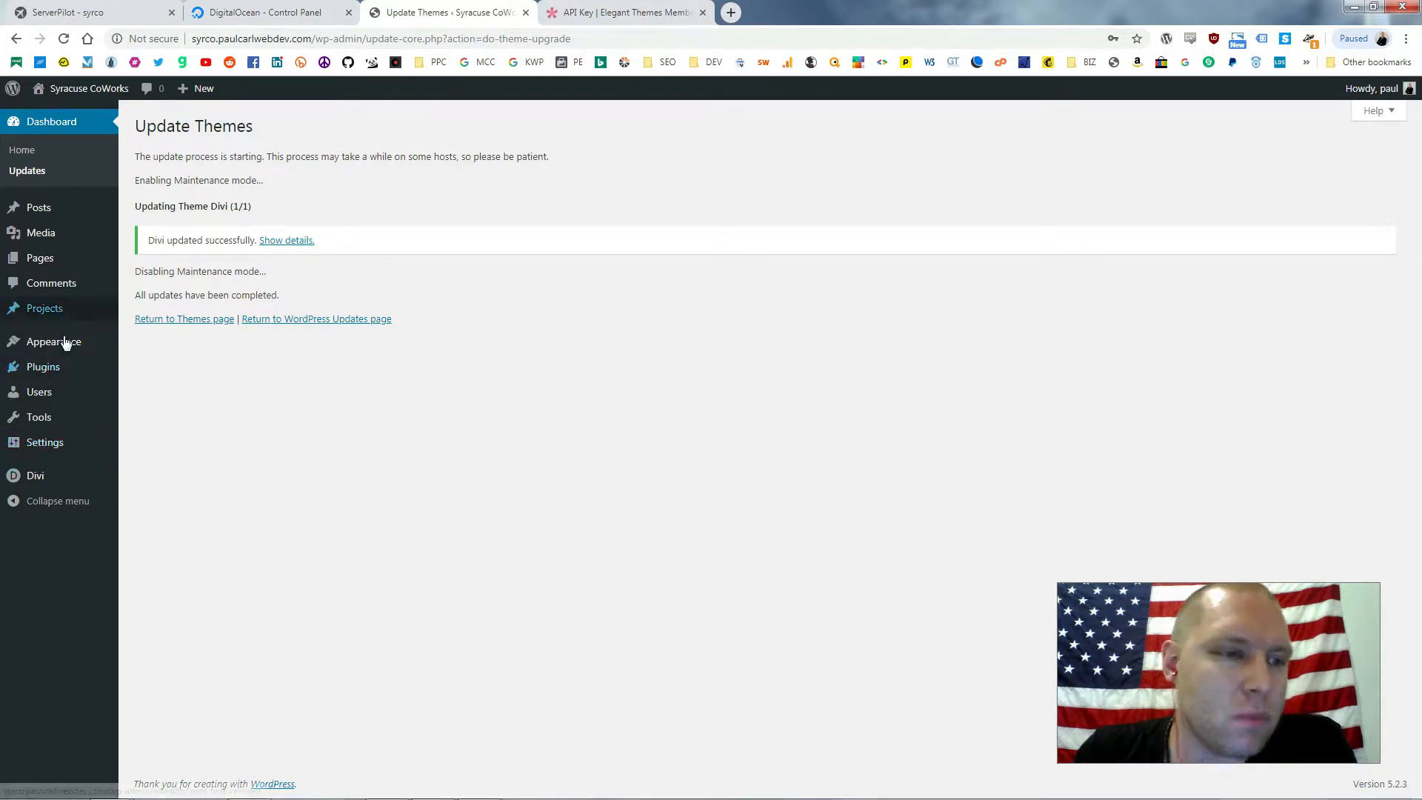
mouse_move(68, 348)
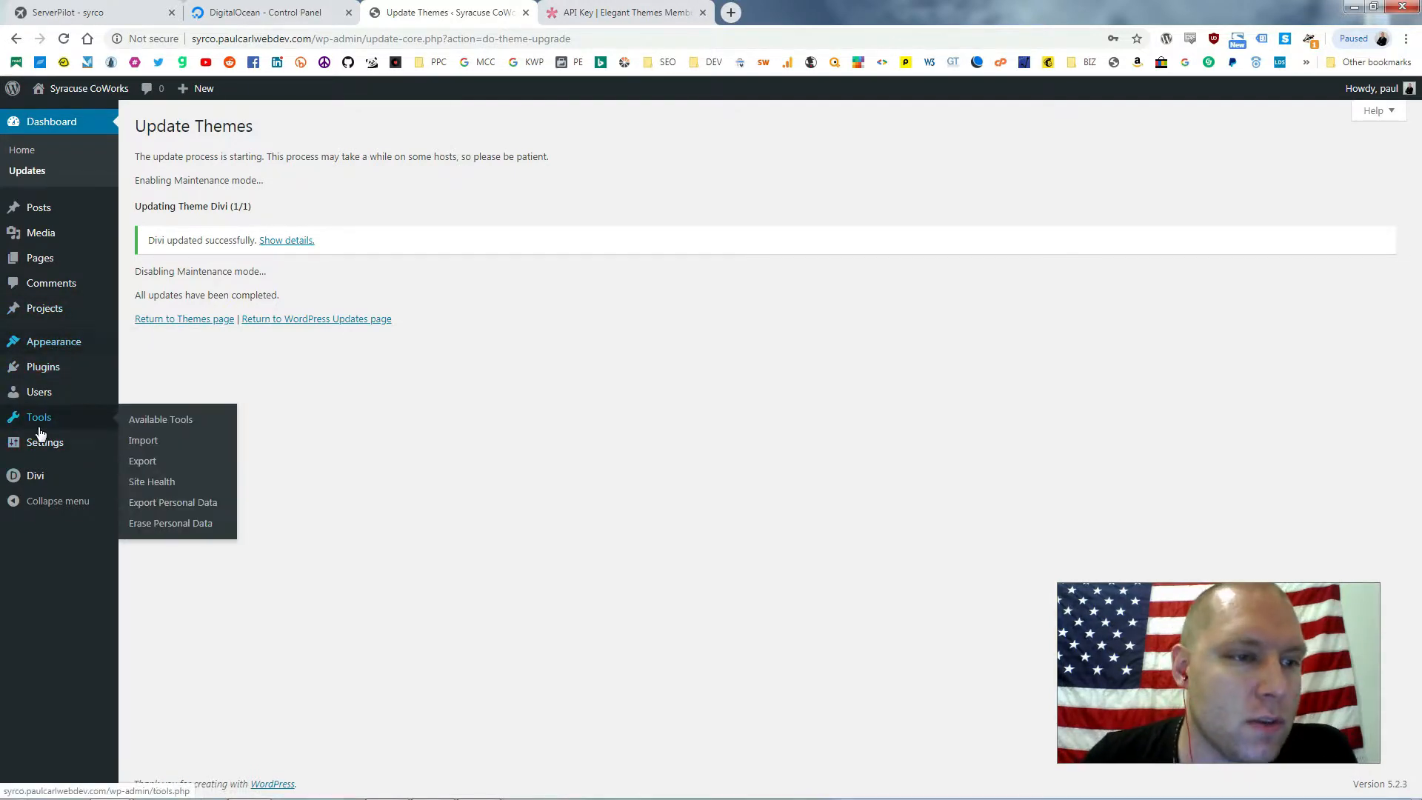
mouse_move(50, 453)
mouse_move(58, 485)
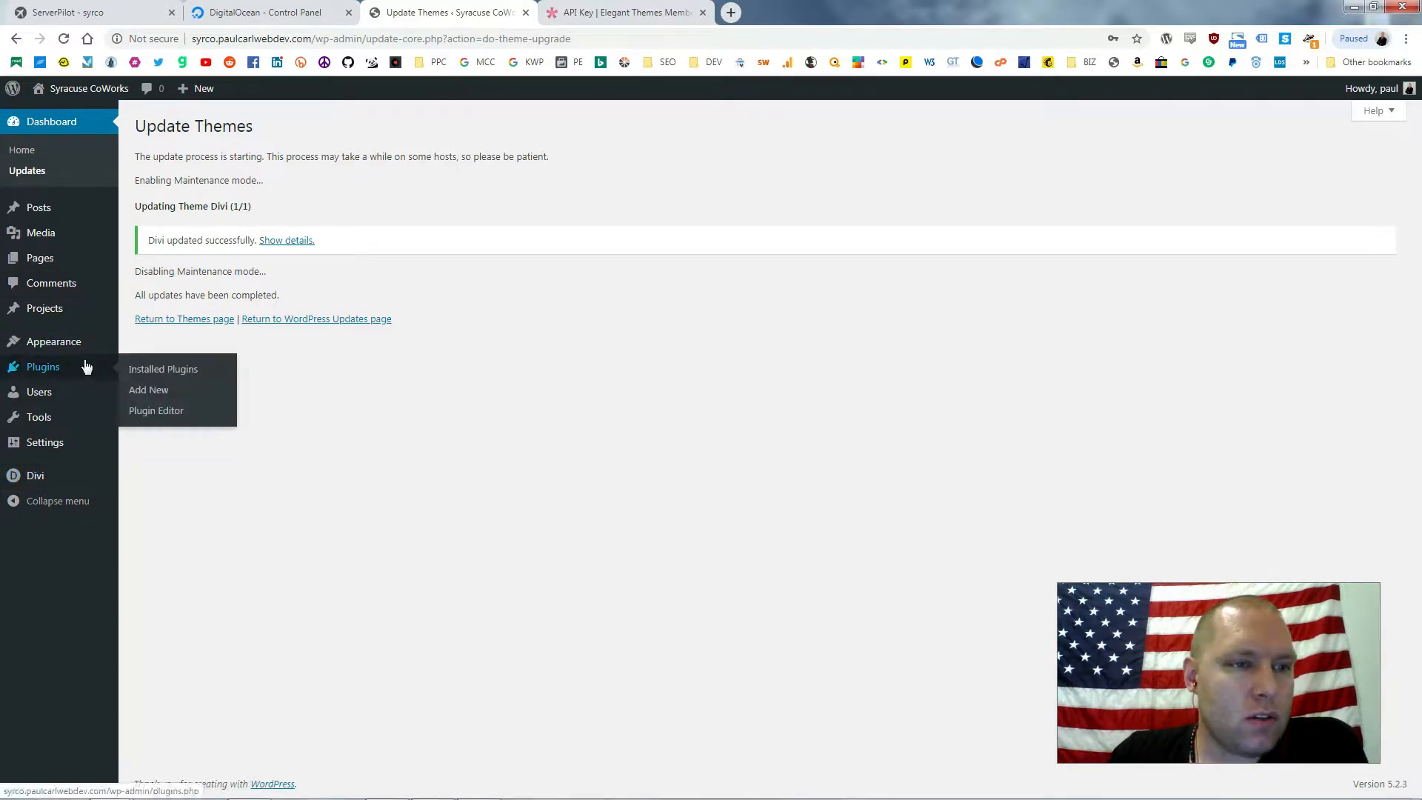
Delete the Akismet Anti-Spam and Hello Dolly plugins from Installed Plugins
click(183, 372)
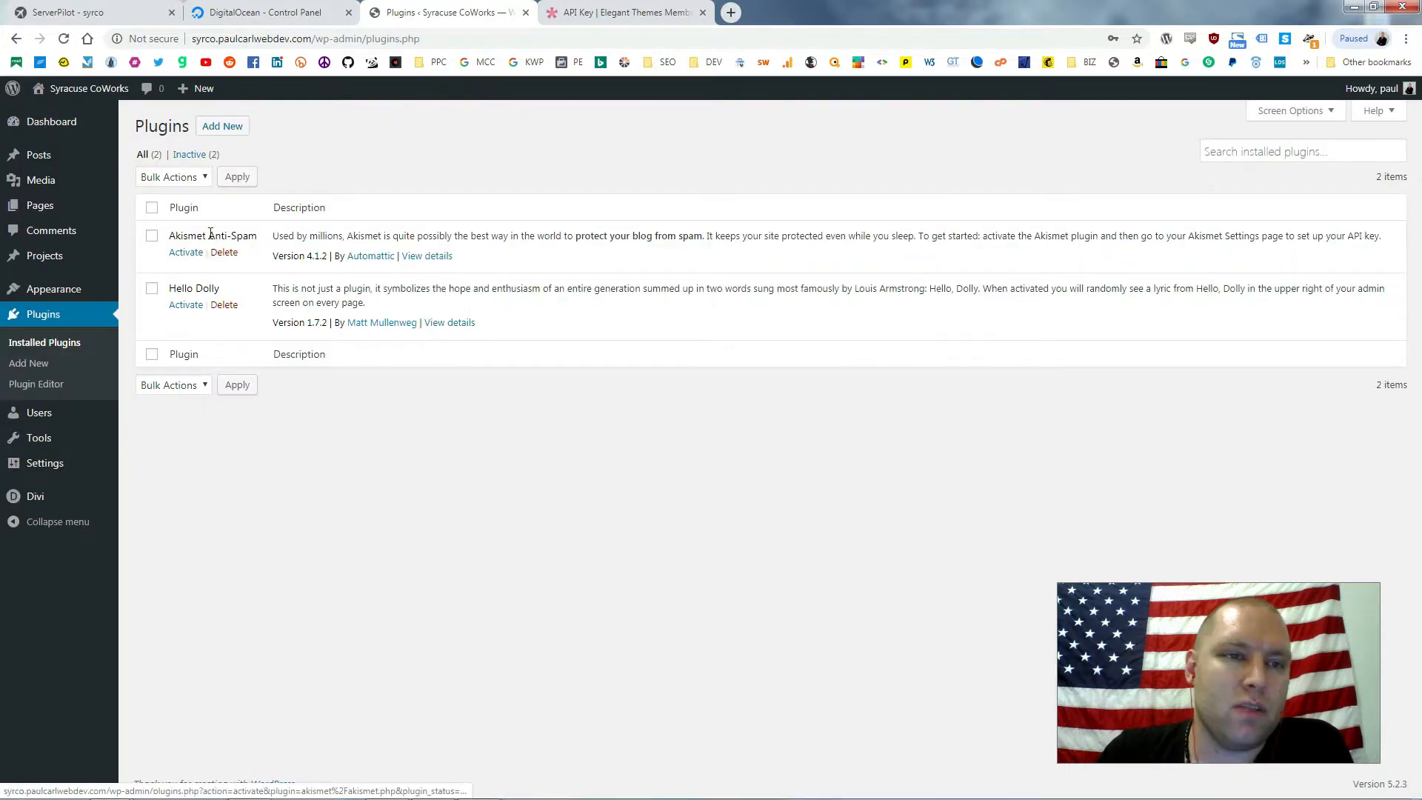
click(223, 252)
click(805, 139)
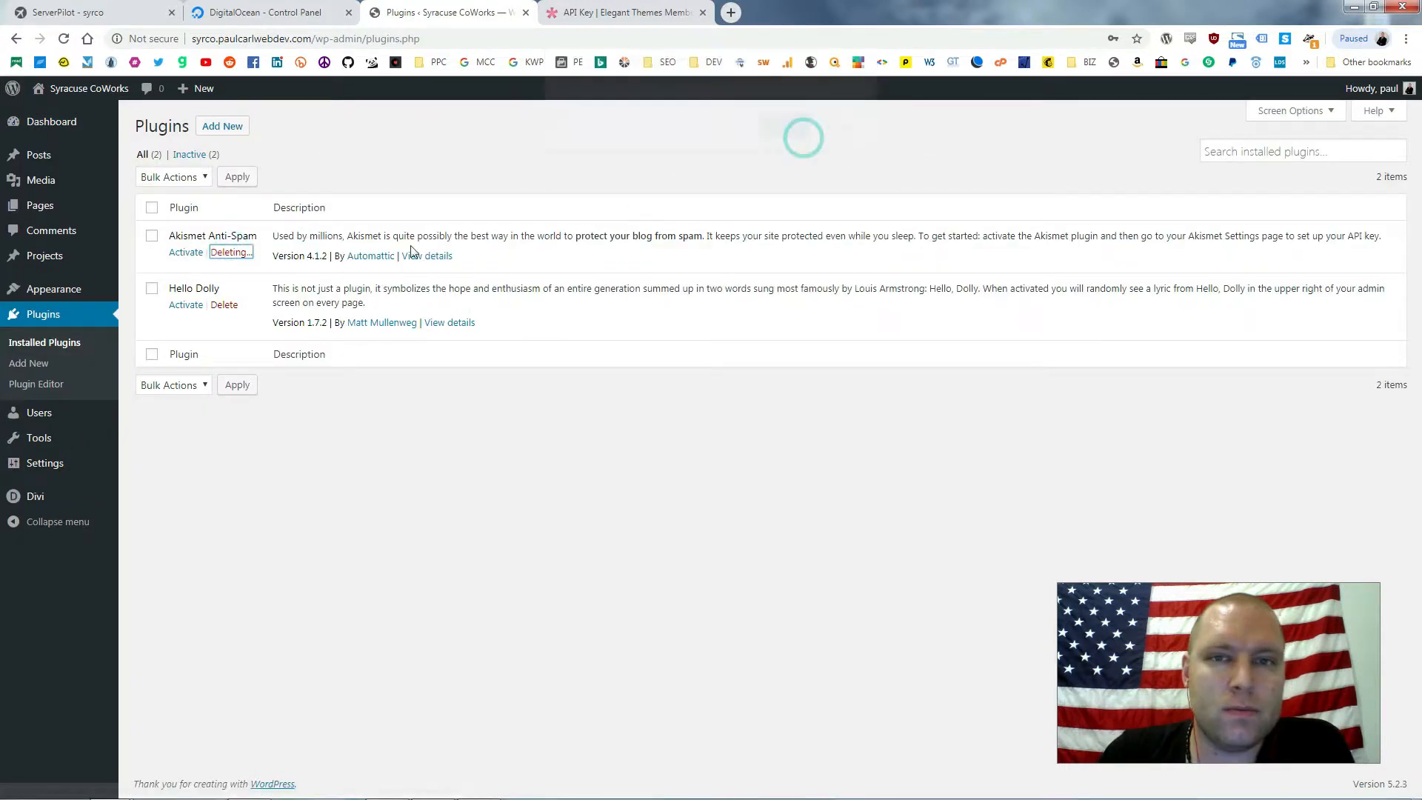
click(224, 282)
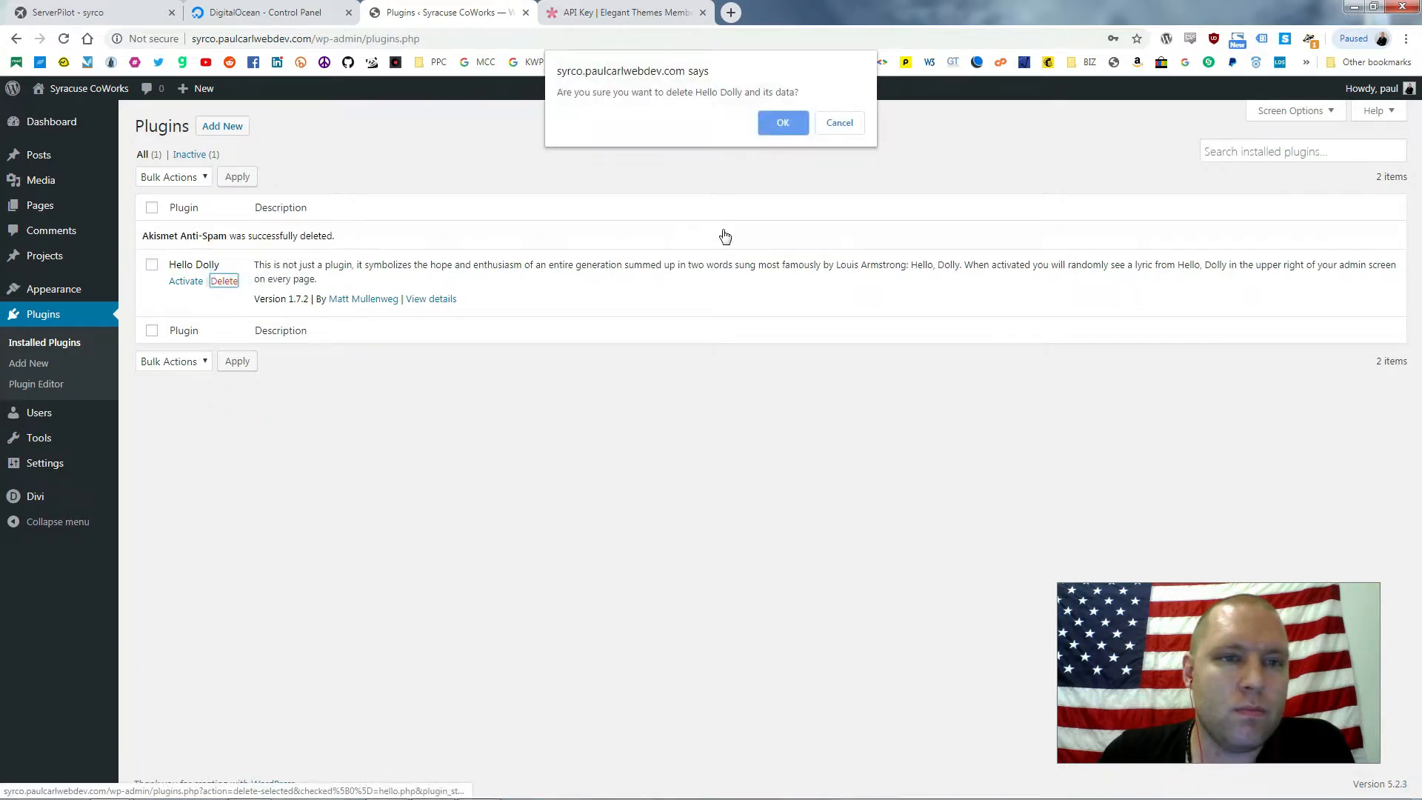
click(770, 124)
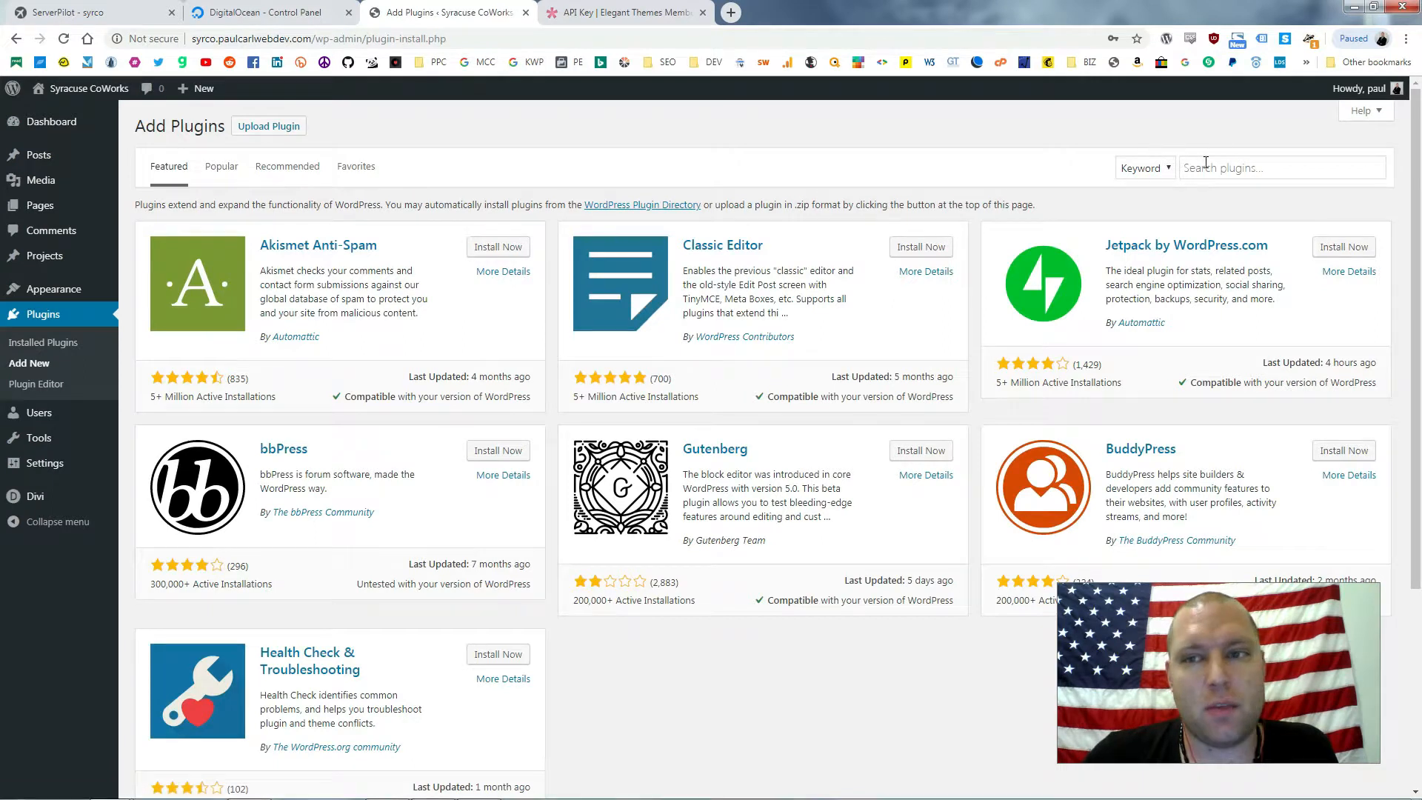
Install and activate the Classic Editor and Search Meter plugins
click(1218, 169)
text(classic editor)
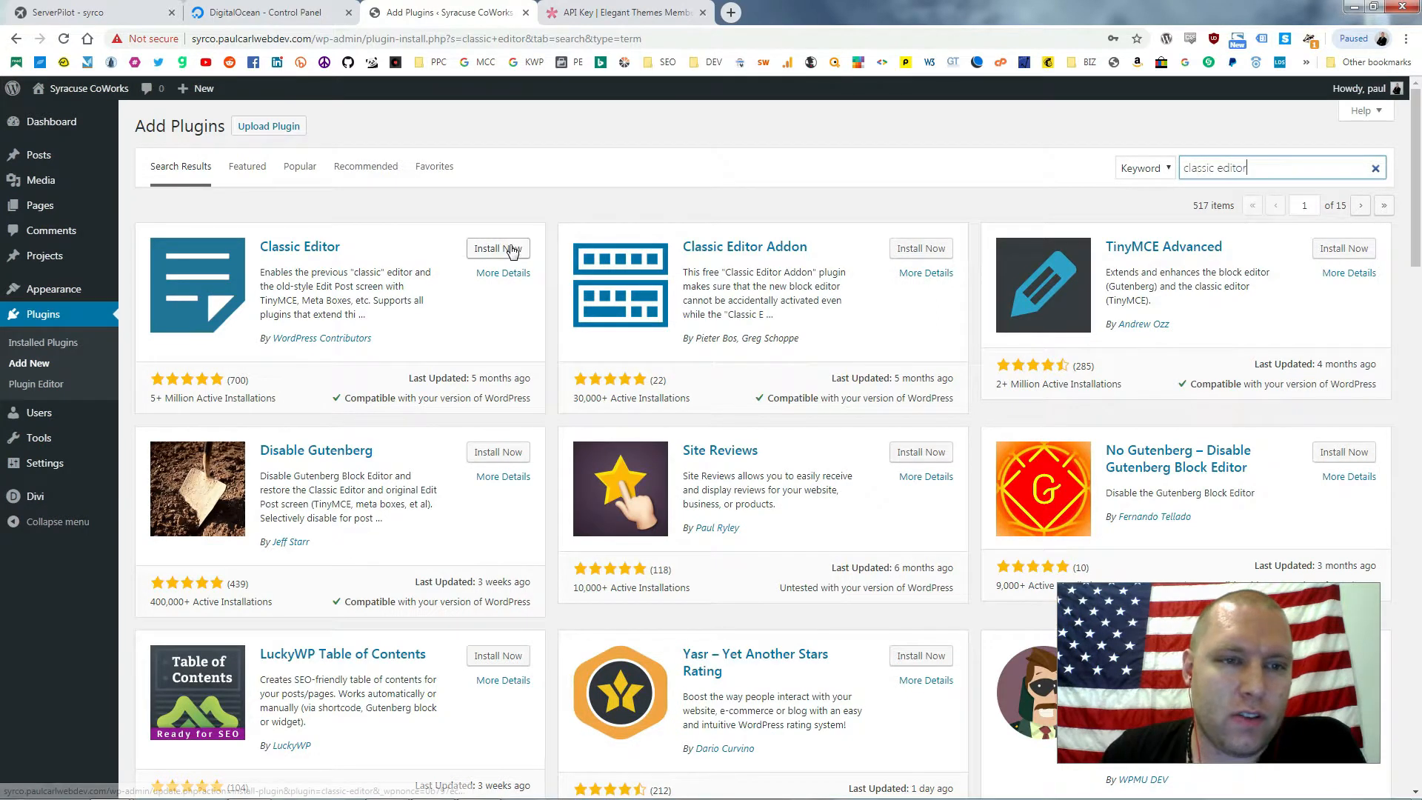
click(511, 250)
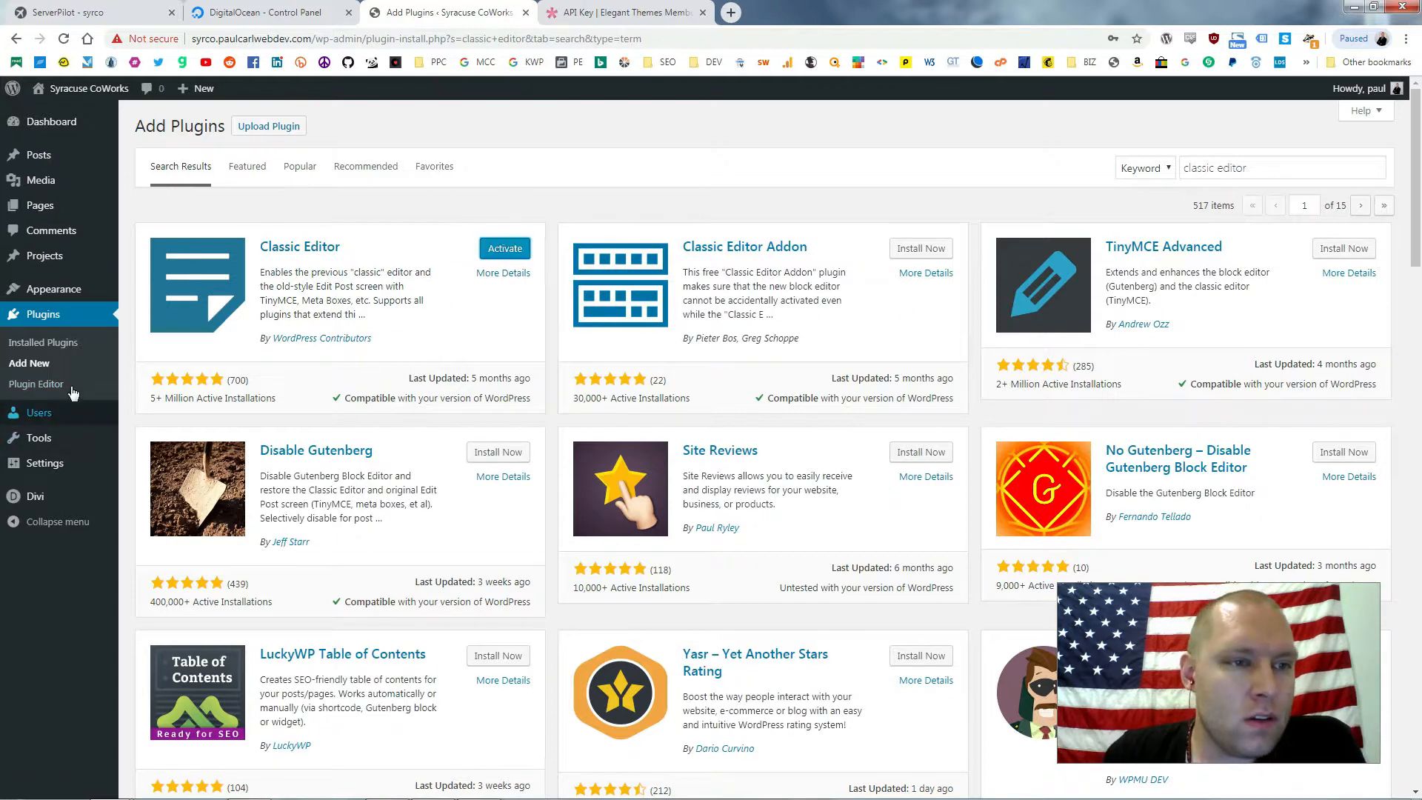
triple_click(1280, 162)
text(search meter)
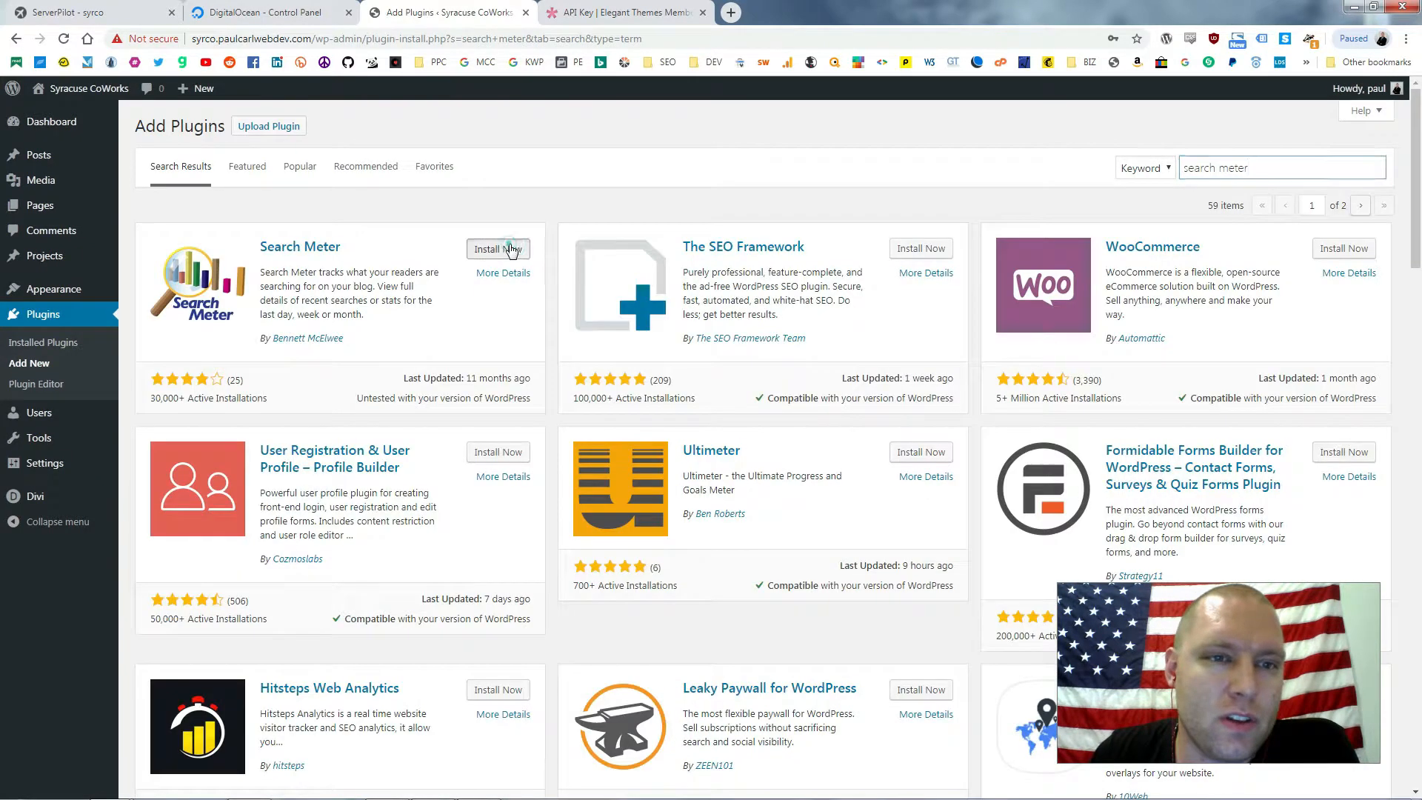
click(508, 248)
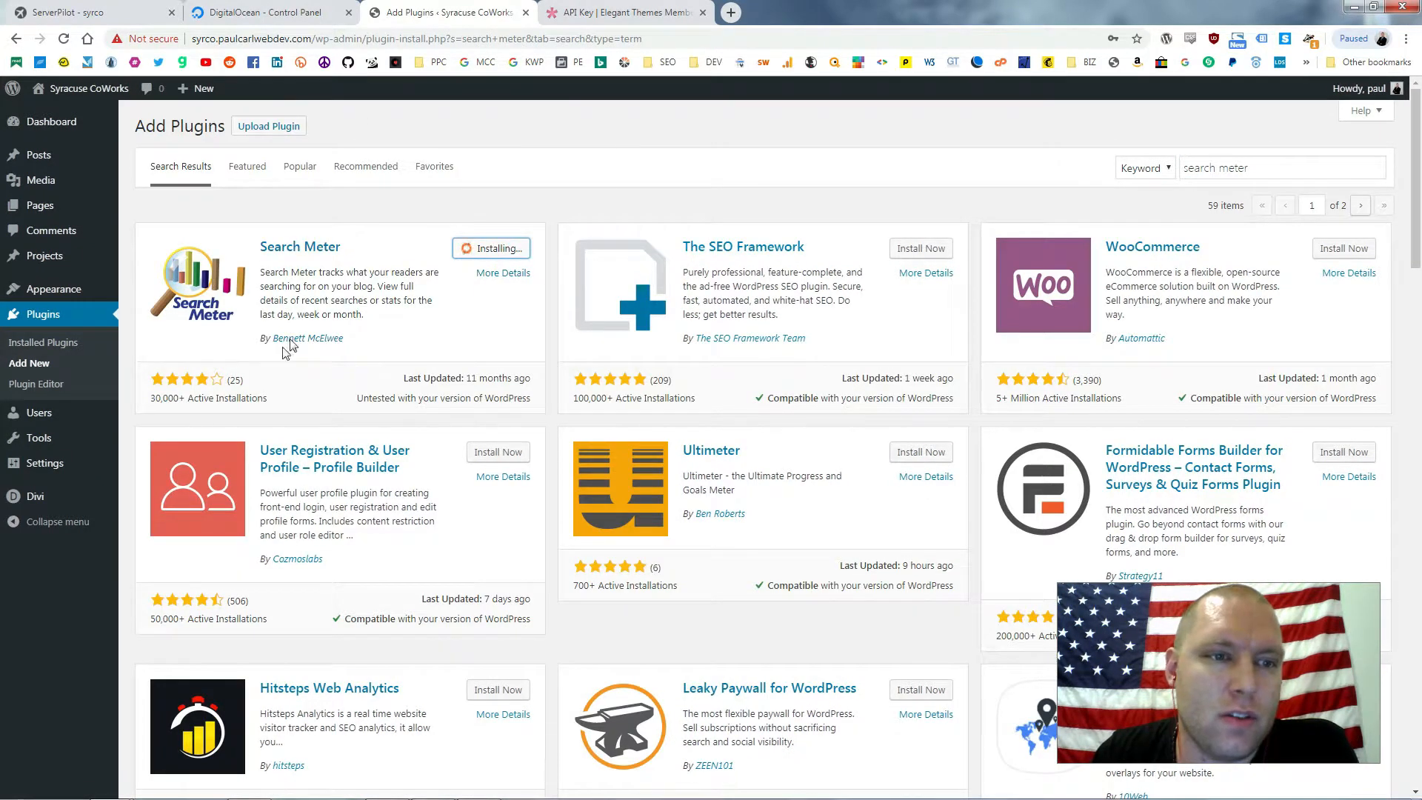
click(495, 251)
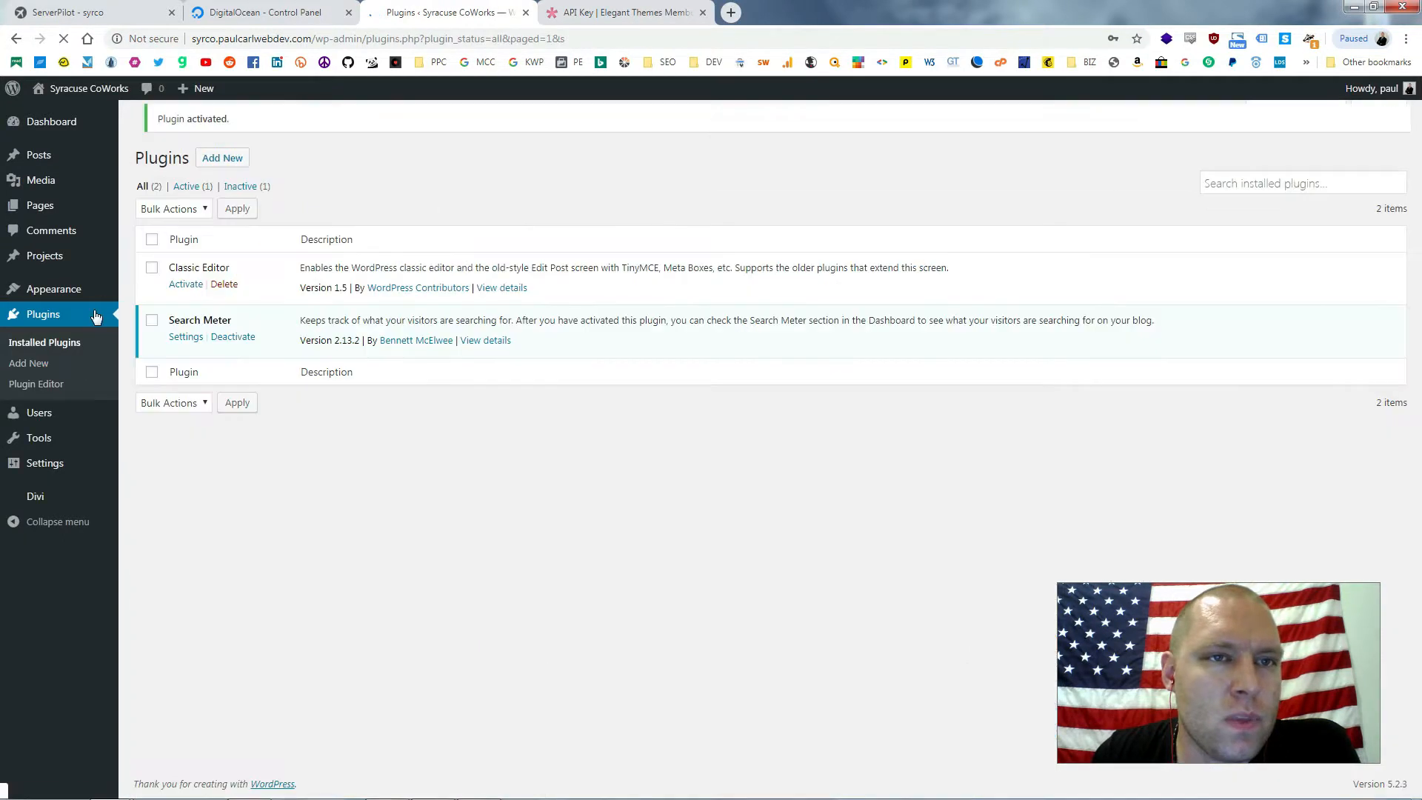
click(186, 295)
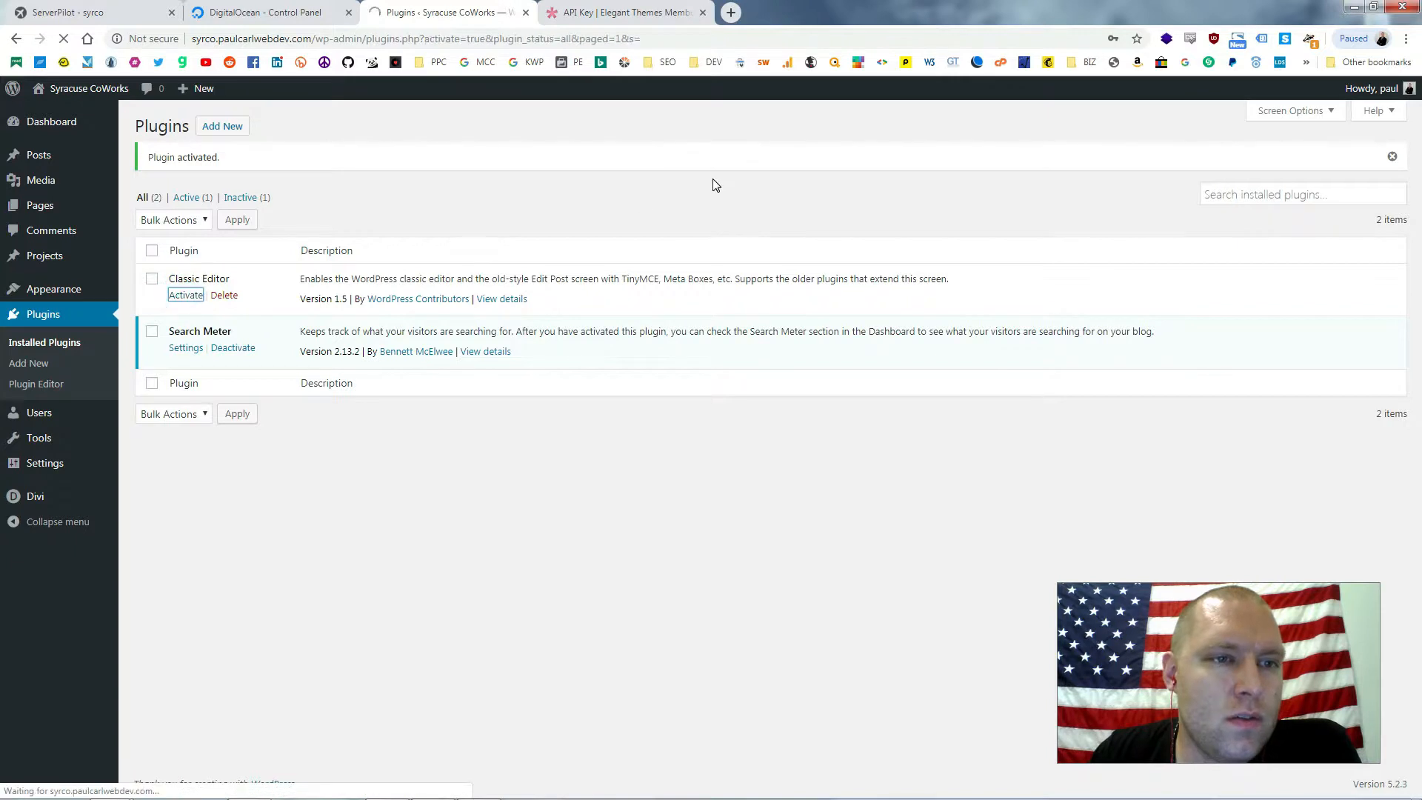
middle_click(90, 97)
Run a test search on the live site and check it in Search Meter's statistics summary
click(581, 17)
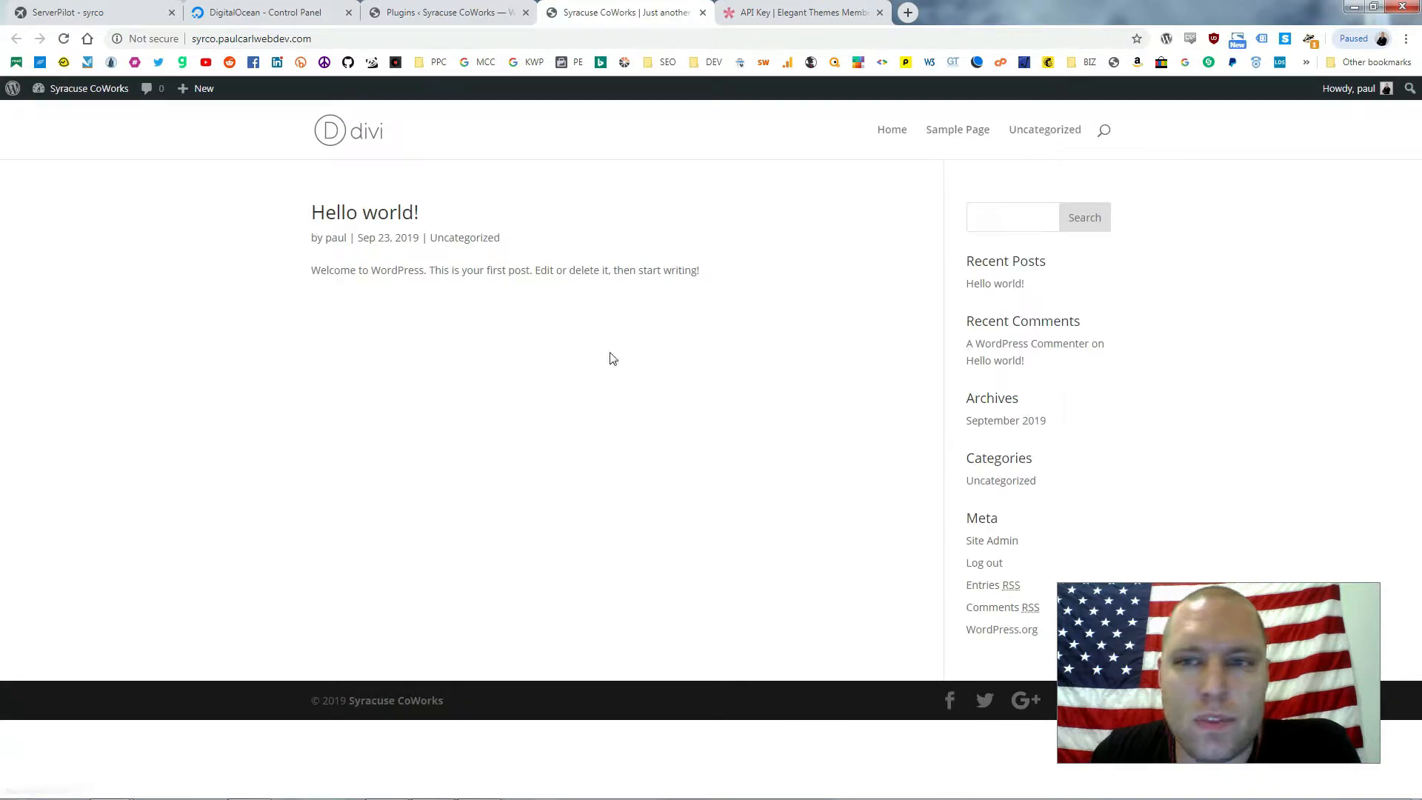
click(1024, 214)
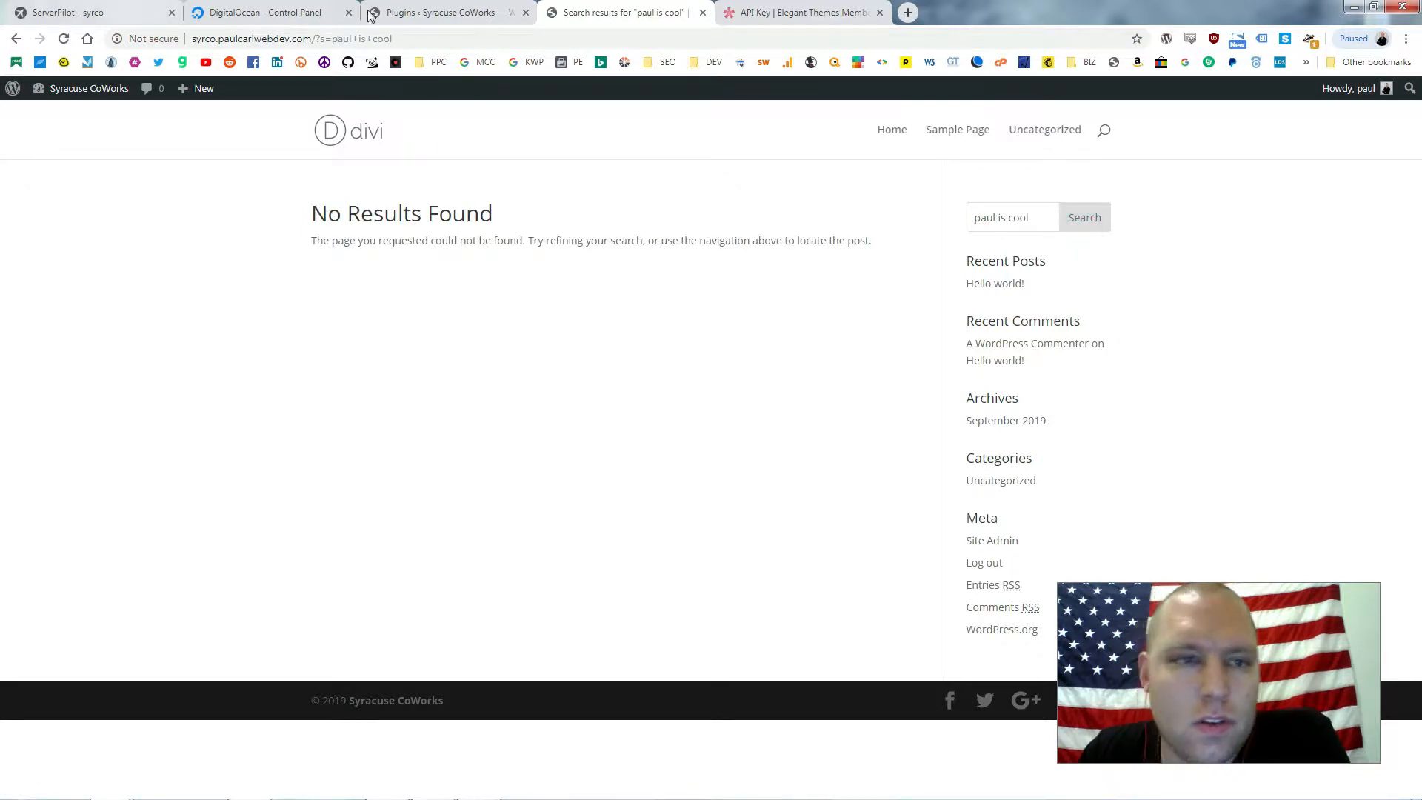
click(435, 21)
mouse_move(51, 127)
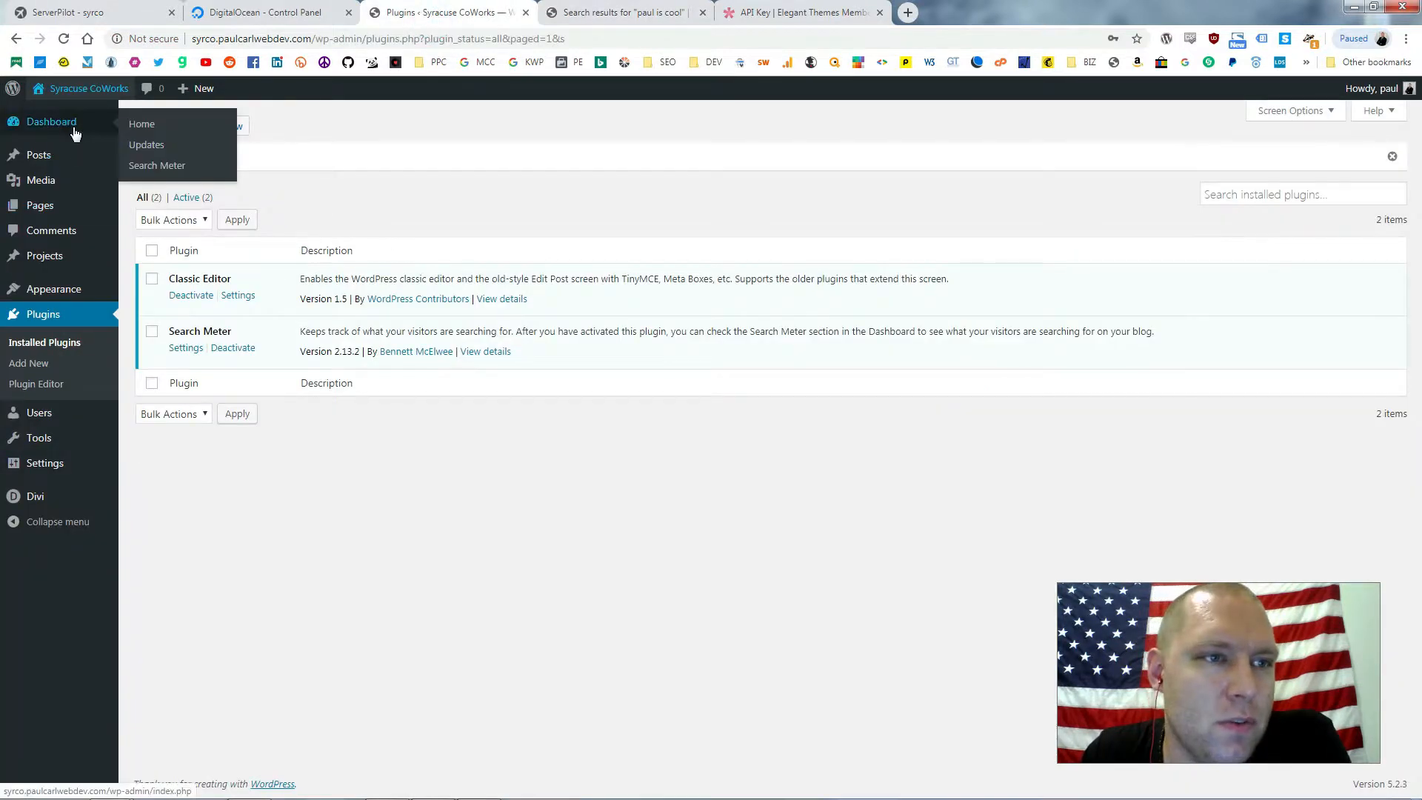
click(164, 166)
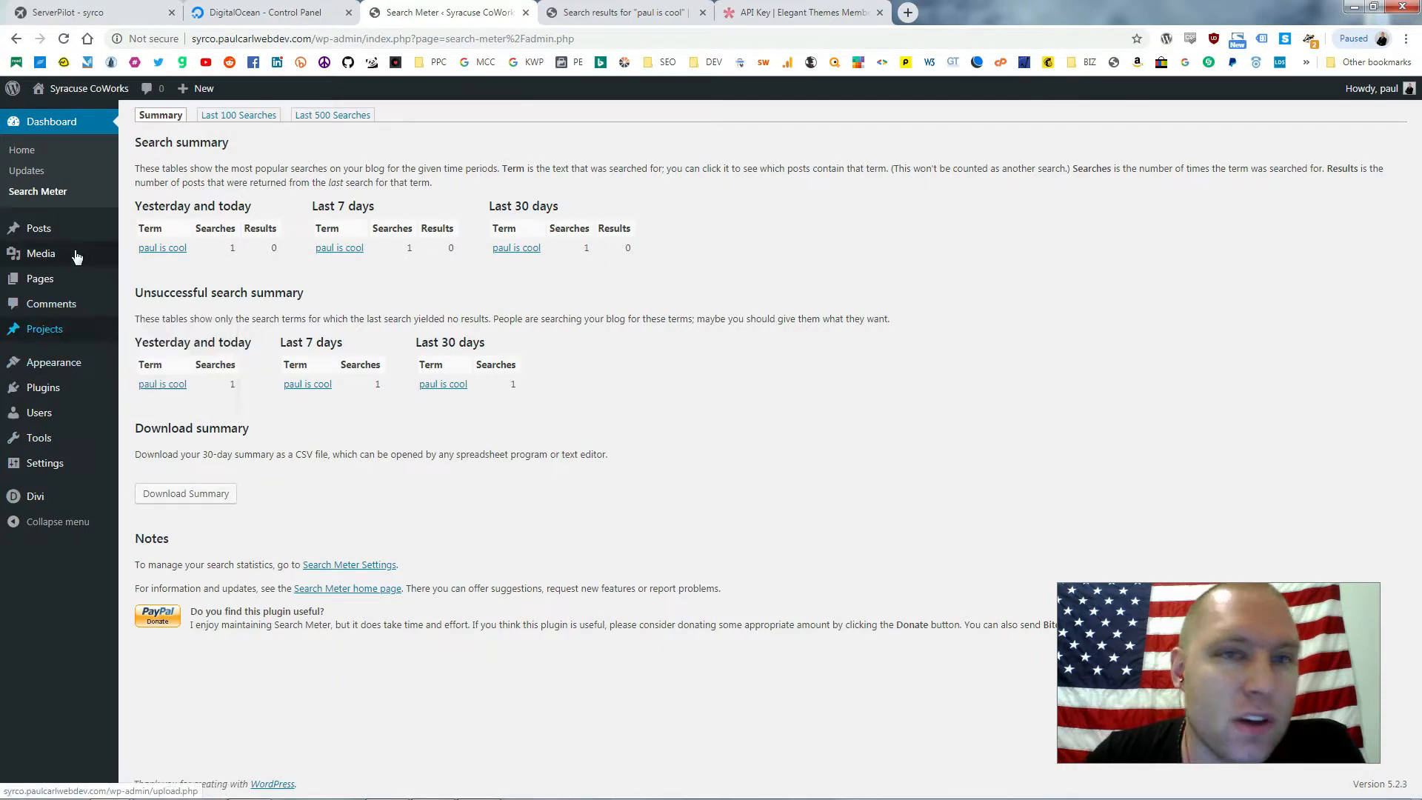
mouse_move(63, 368)
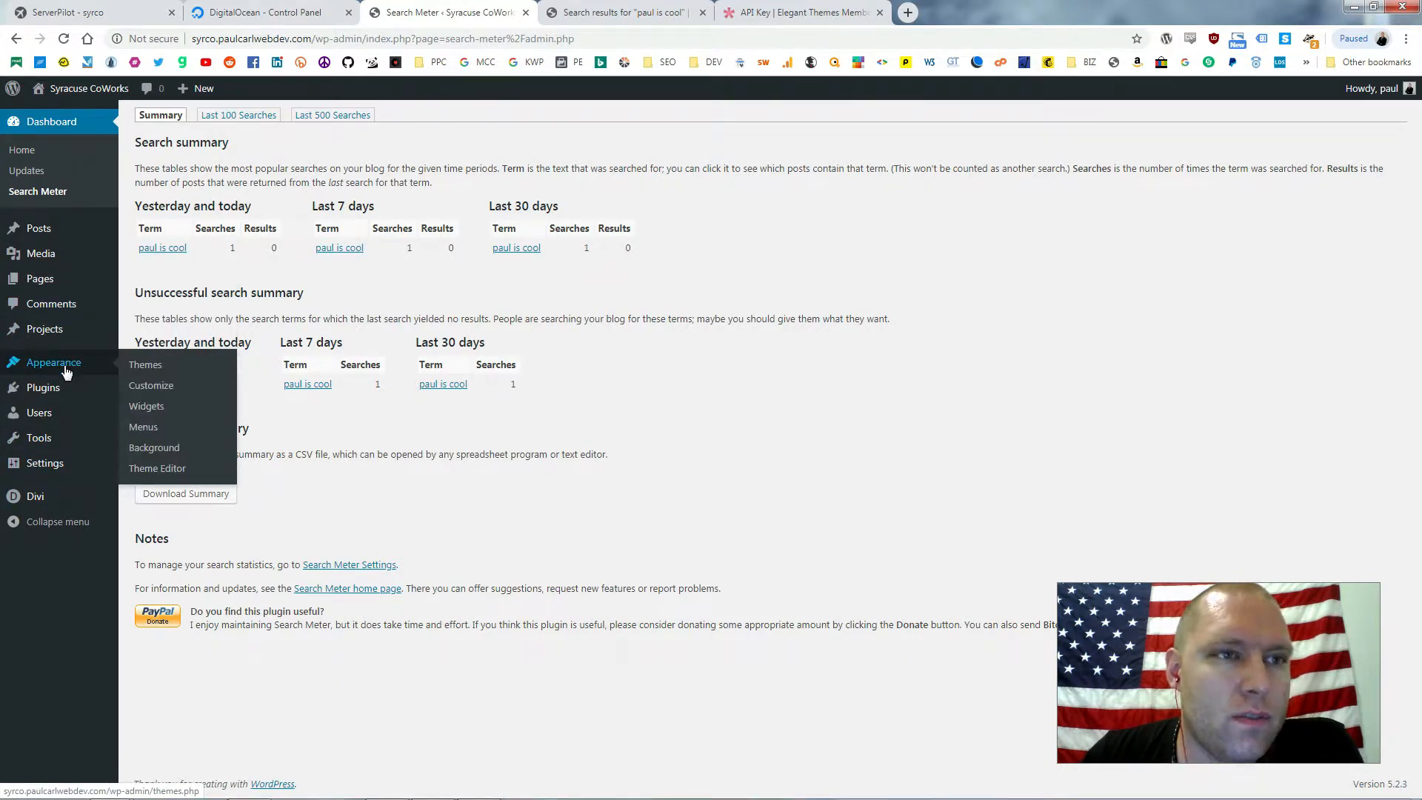
Close the ServerPilot, DigitalOcean and search results tabs
click(171, 12)
click(171, 12)
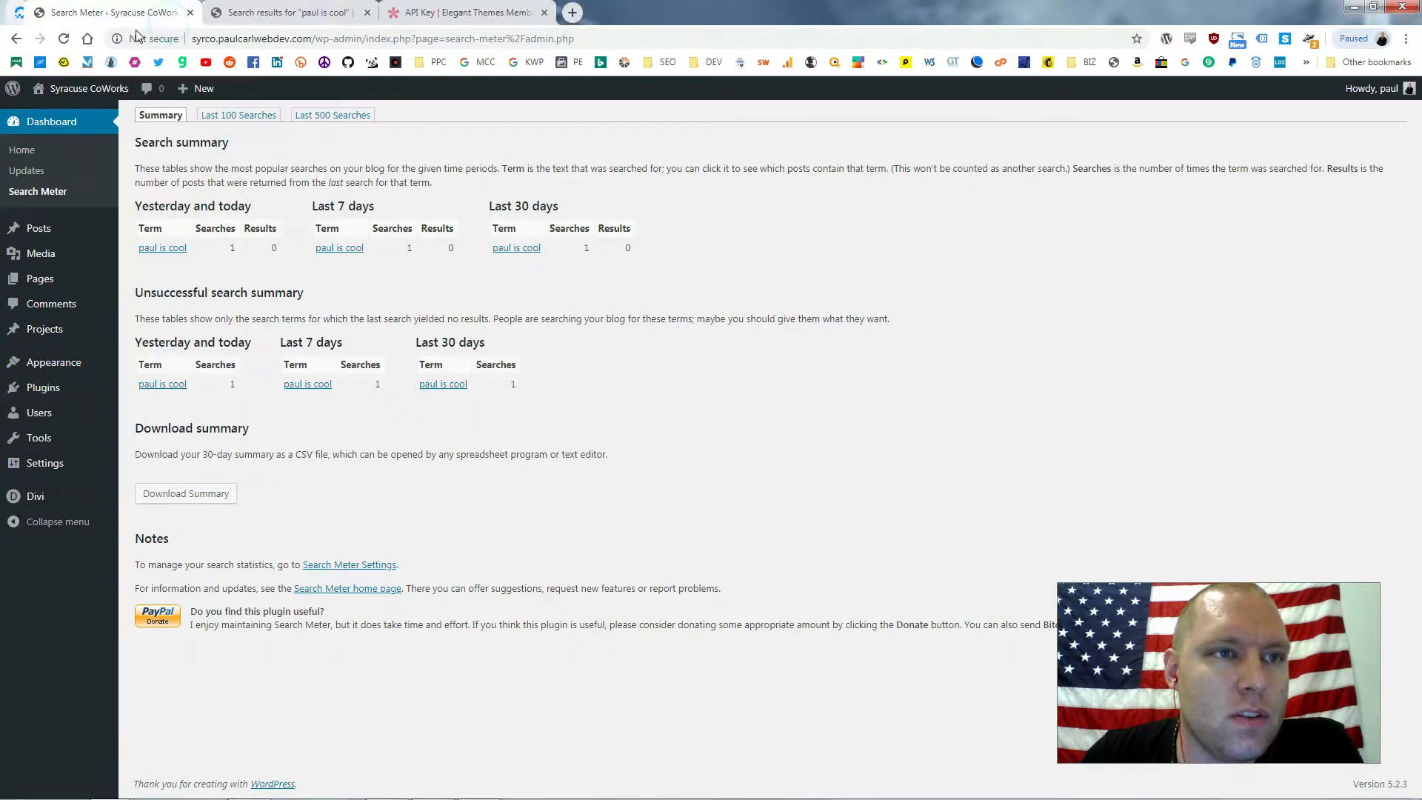
click(349, 13)
Close the API key tab and load syracusecoworks.com in a new tab
click(348, 13)
click(202, 13)
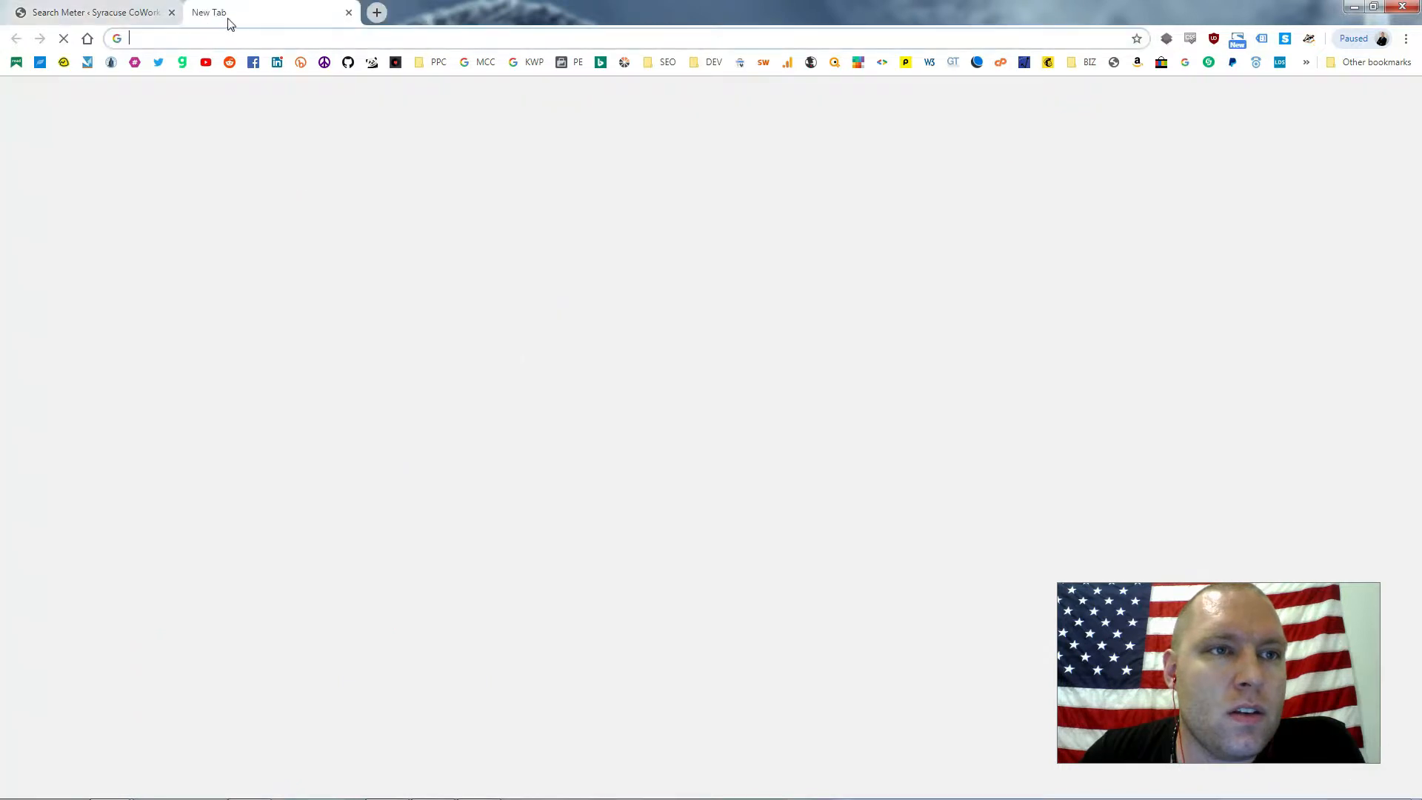
text(syr)
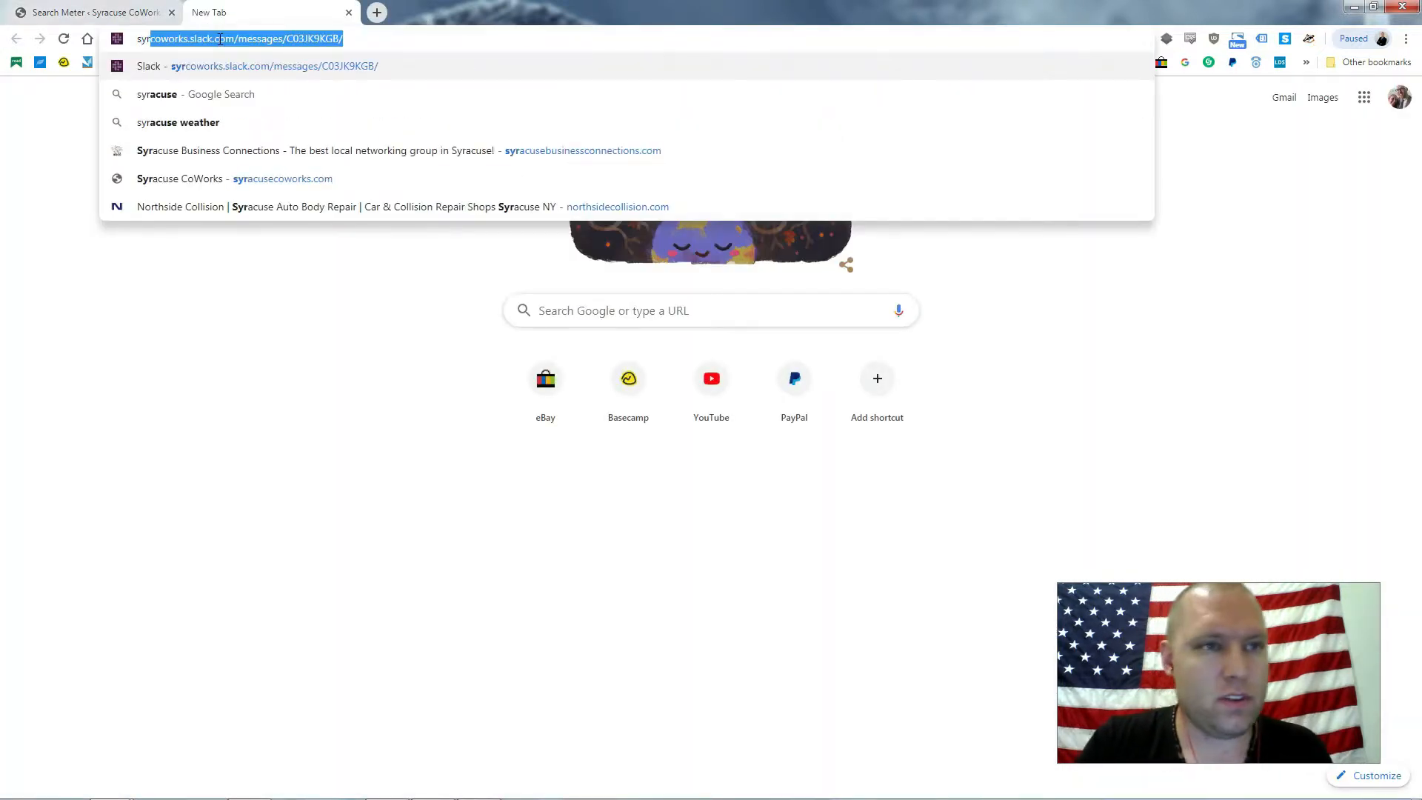
text(acusecoworks)
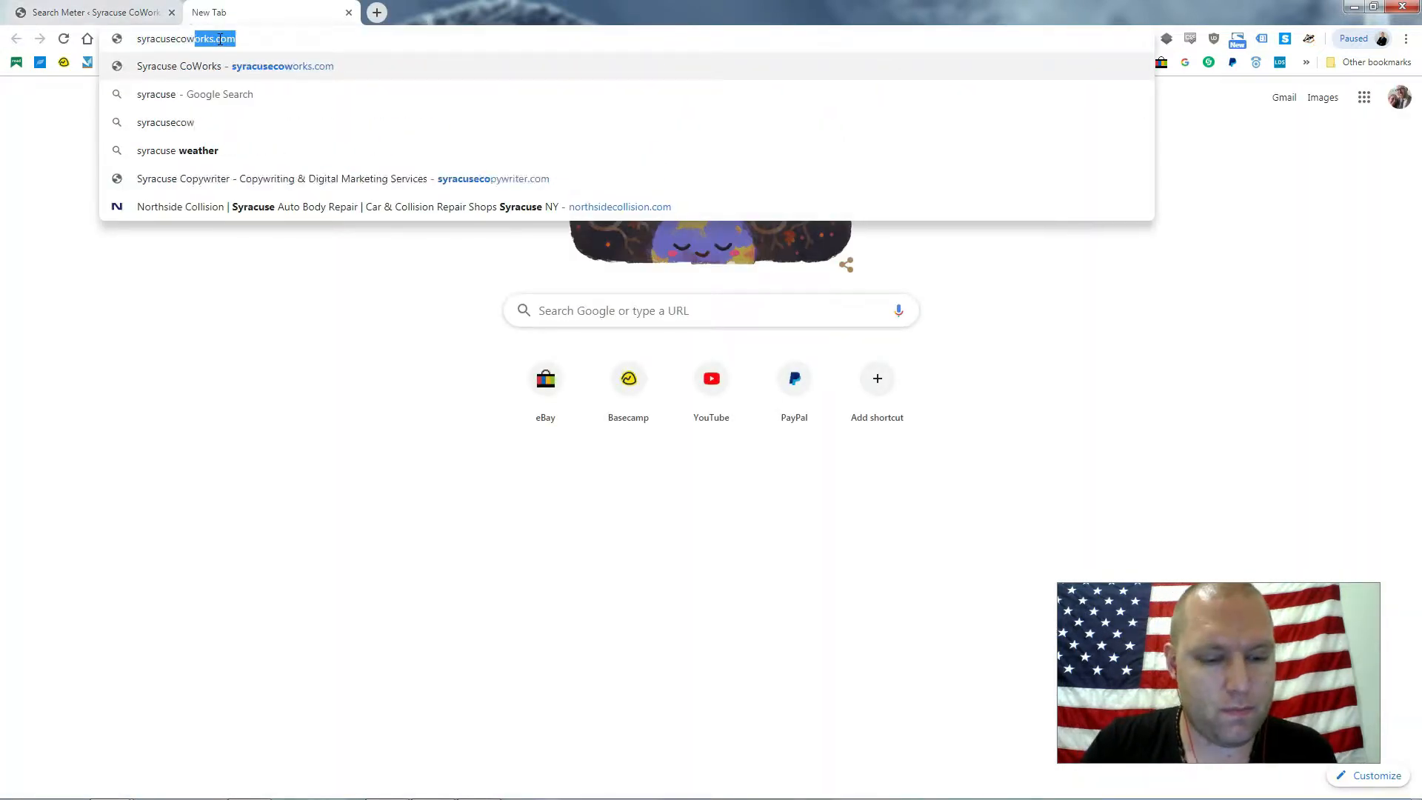
key(Return)
Detach the syracusecoworks.com tab into its own window and enlarge the Search Meter admin window
drag(275, 16, 0, 175)
key(super+Up)
double_click(901, 15)
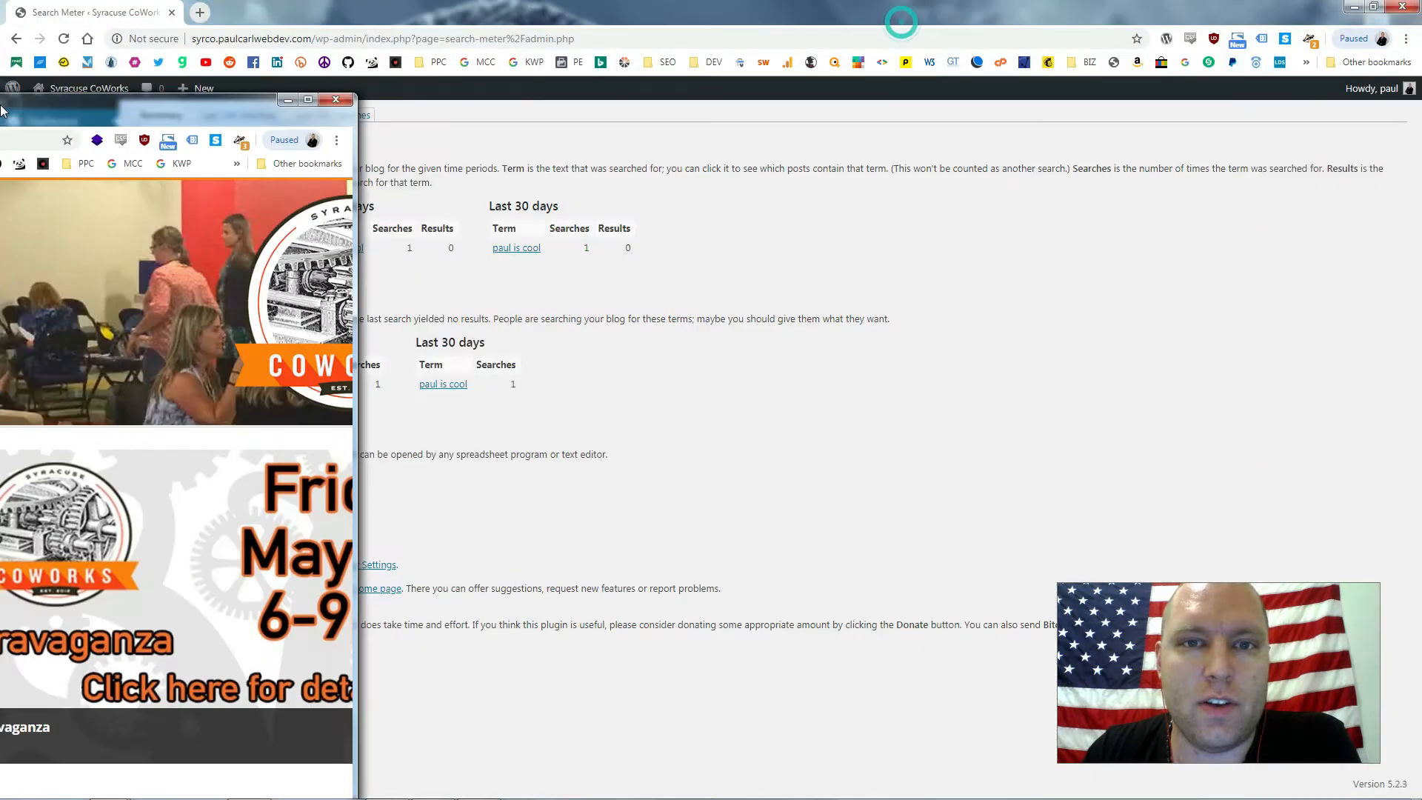
key(super+Left)
drag(877, 15, 1421, 19)
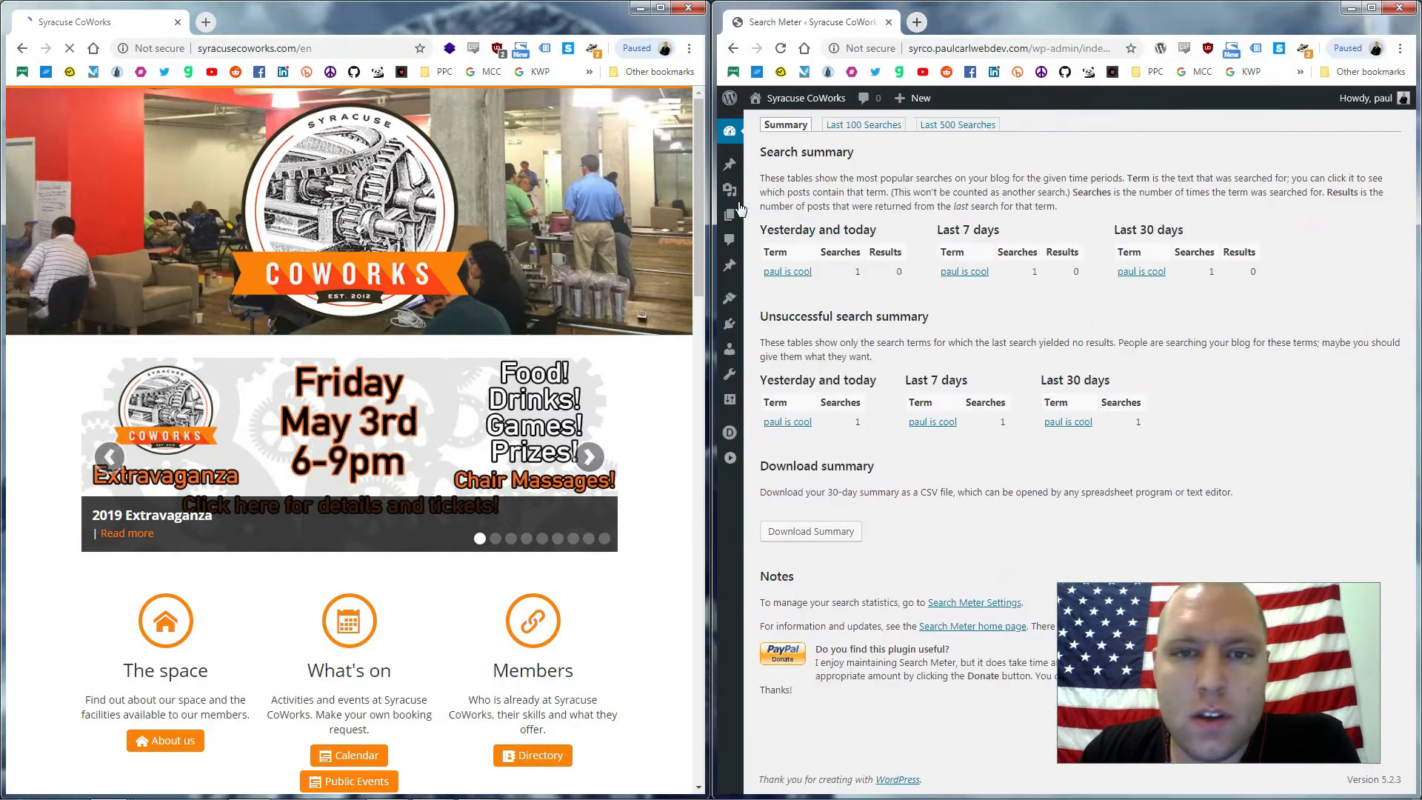
drag(713, 100, 73, 321)
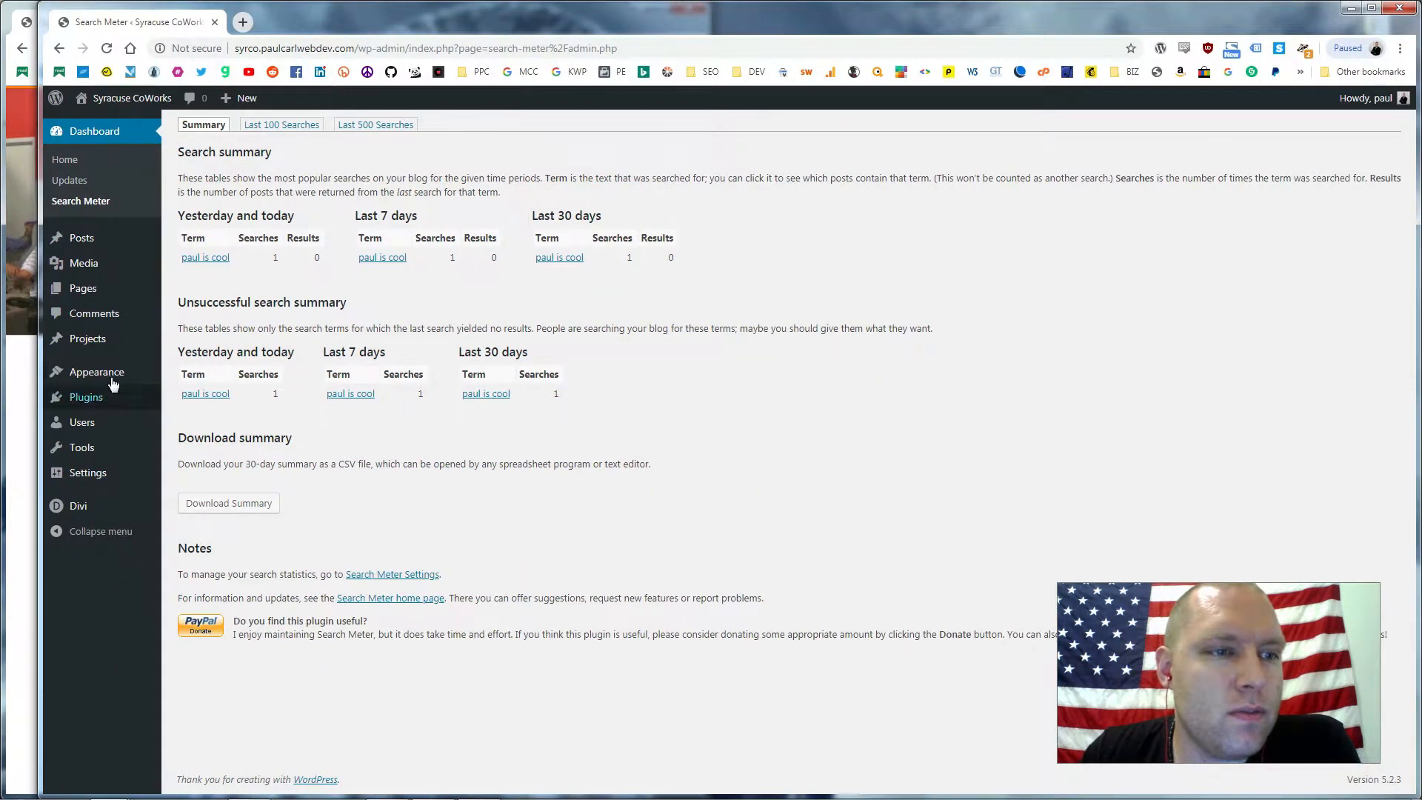
Title the new page 'Home Page' and switch it to the Divi Builder
mouse_move(118, 286)
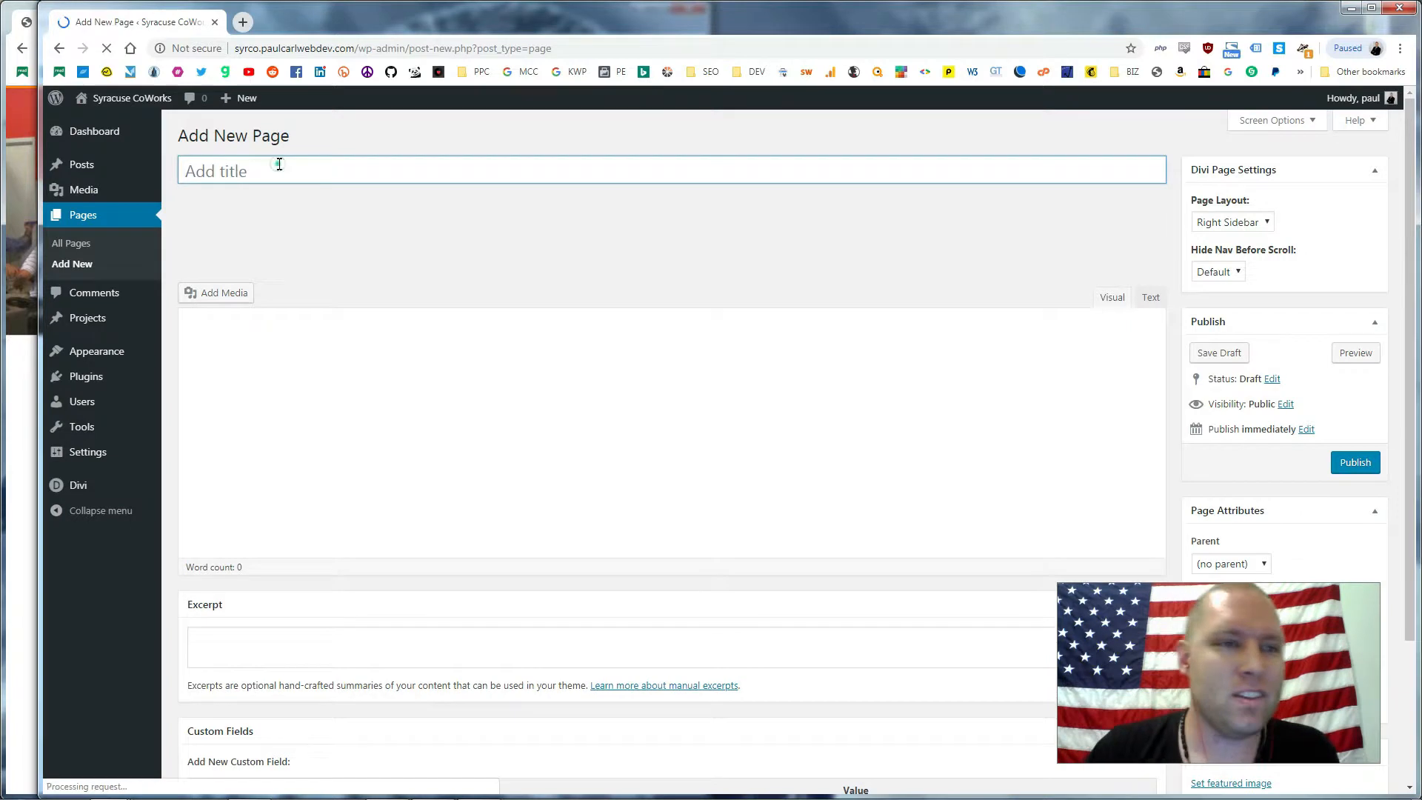
text(Home Page)
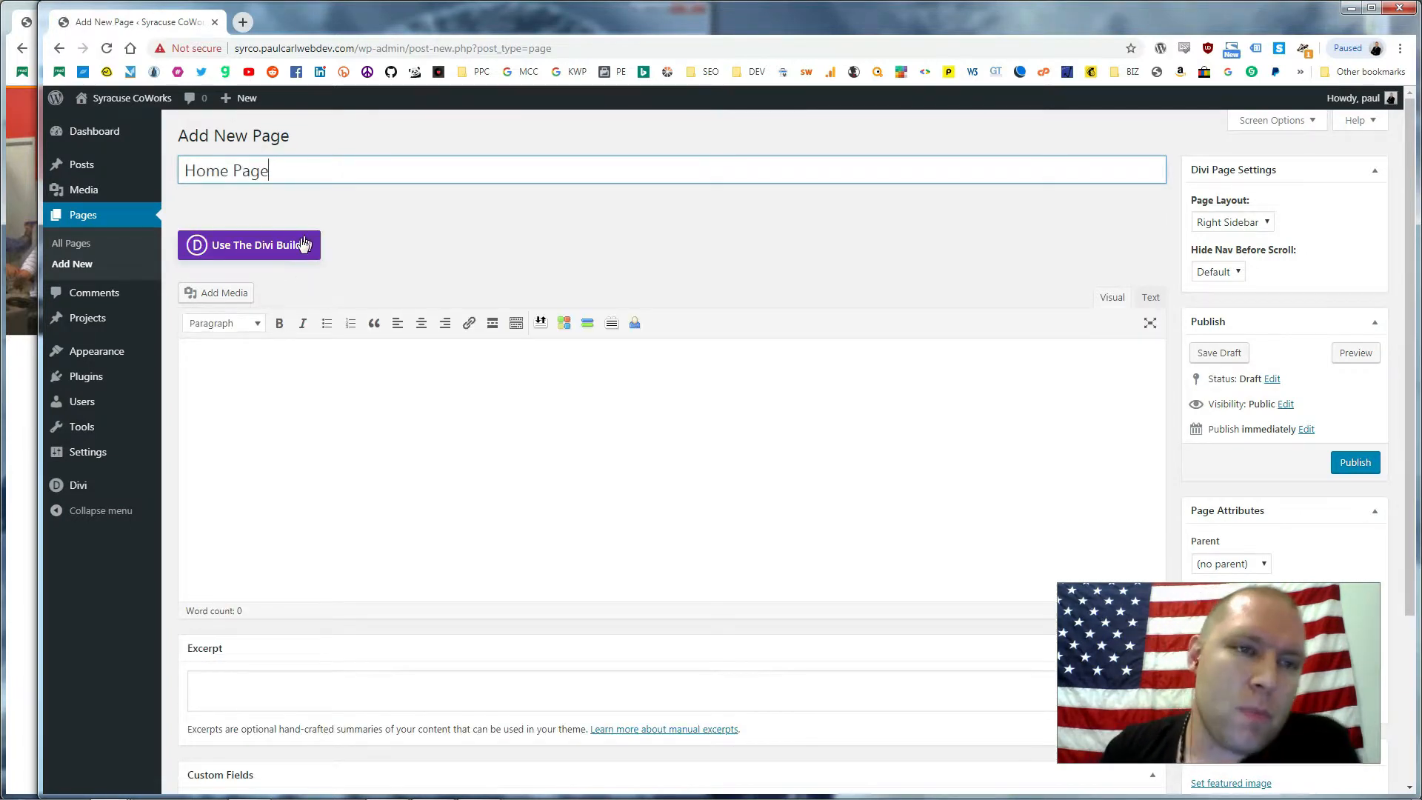
click(304, 244)
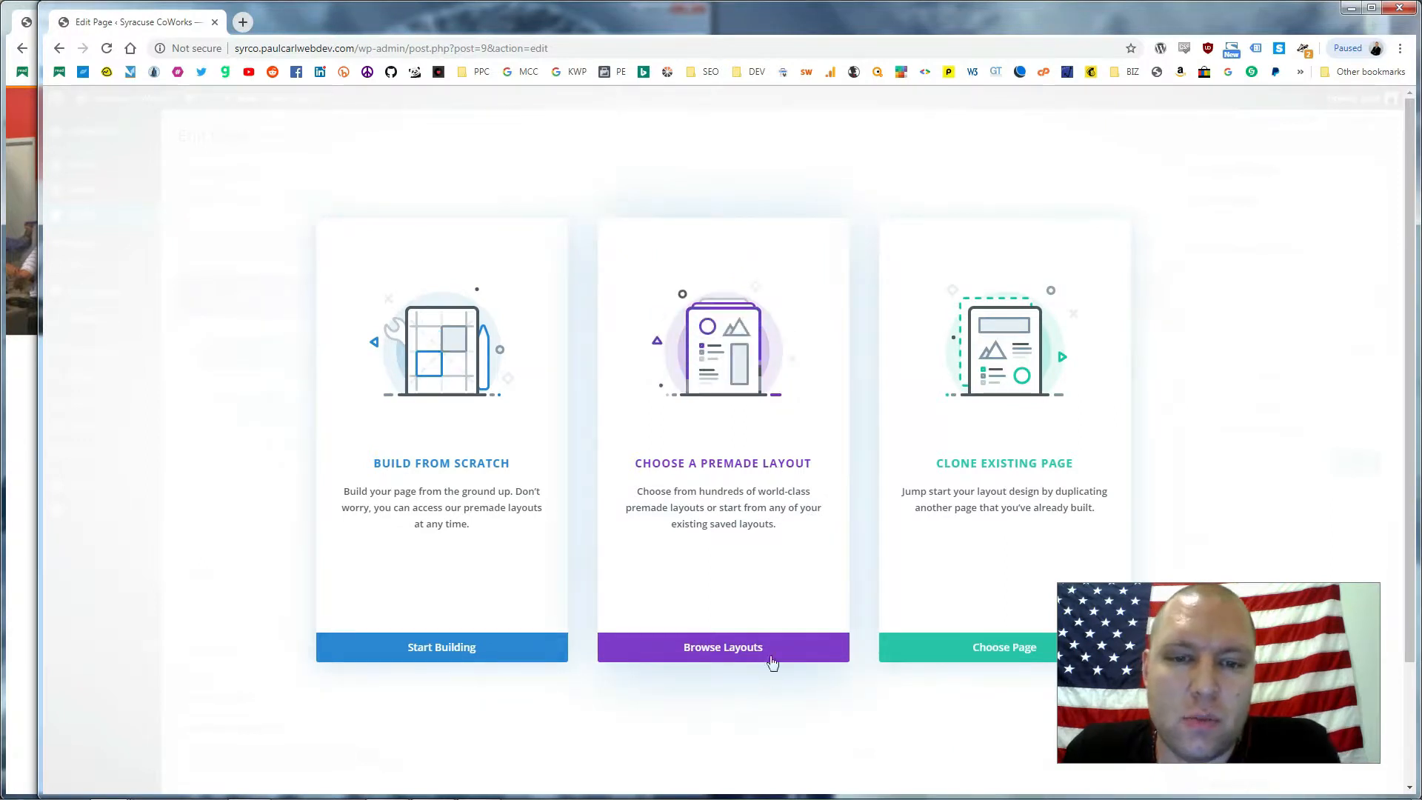
Browse Divi's Premade Layouts and open the Business Consultant layout pack details
click(730, 646)
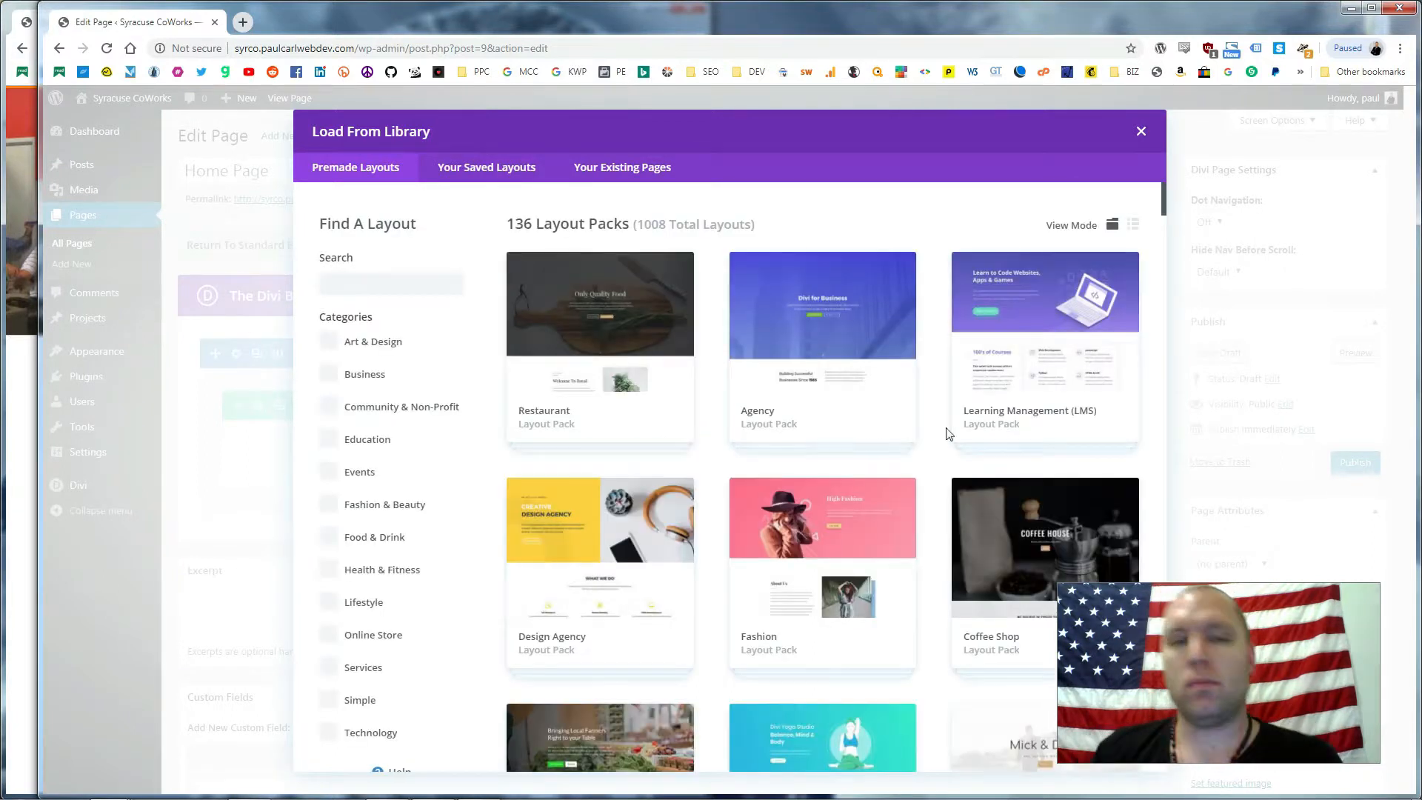
scroll(867, 328, down, 4)
scroll(881, 319, up, 4)
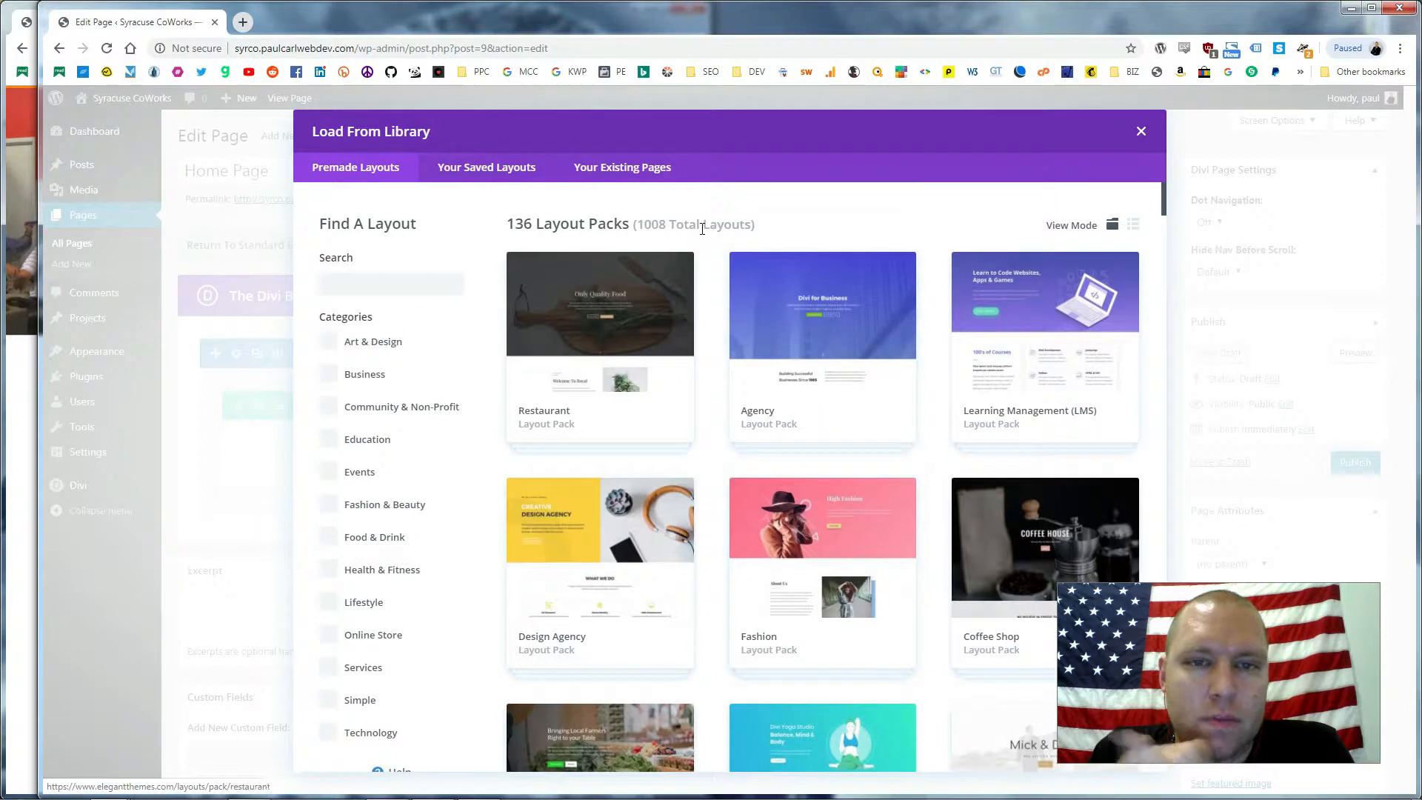
scroll(773, 287, down, 4)
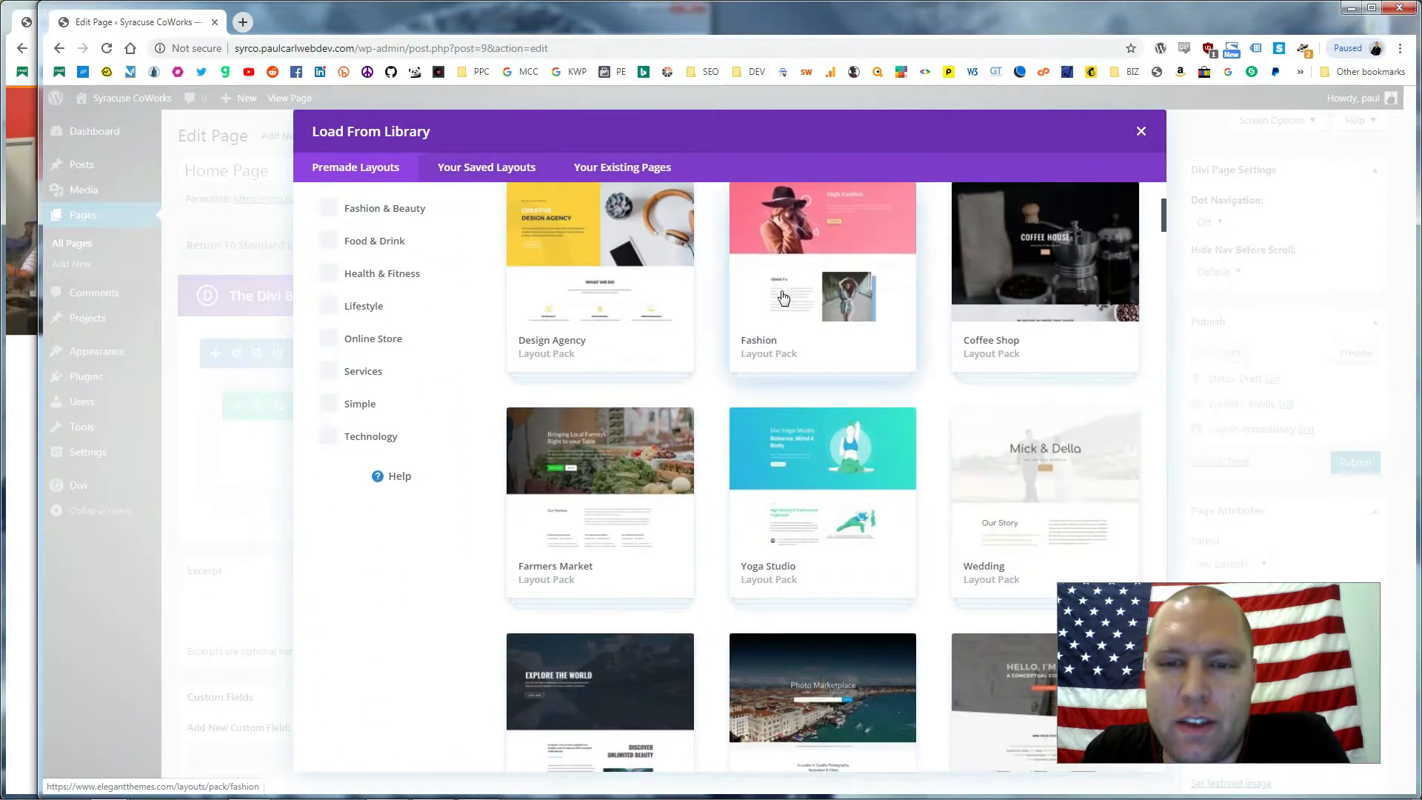
scroll(827, 342, down, 1)
scroll(835, 343, down, 9)
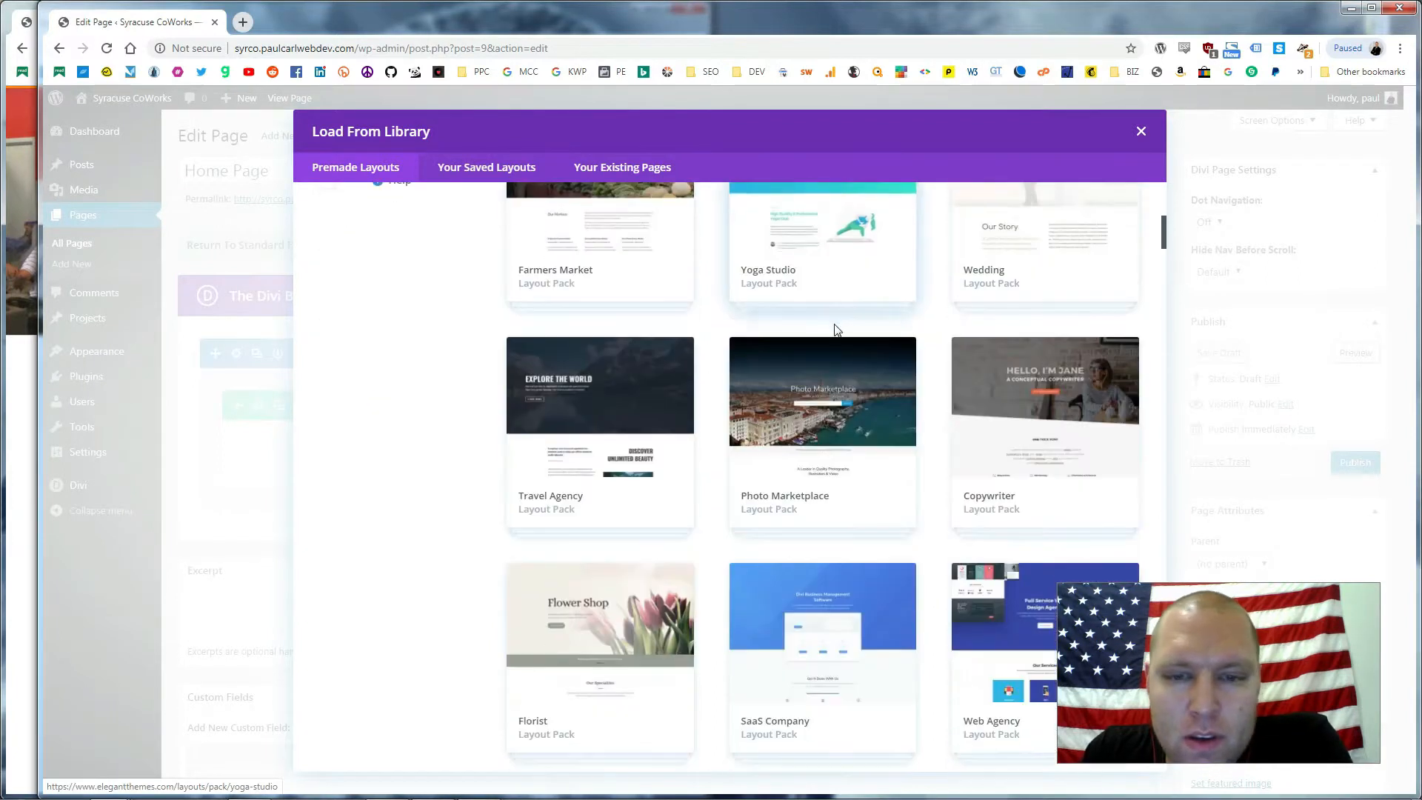
scroll(834, 334, down, 3)
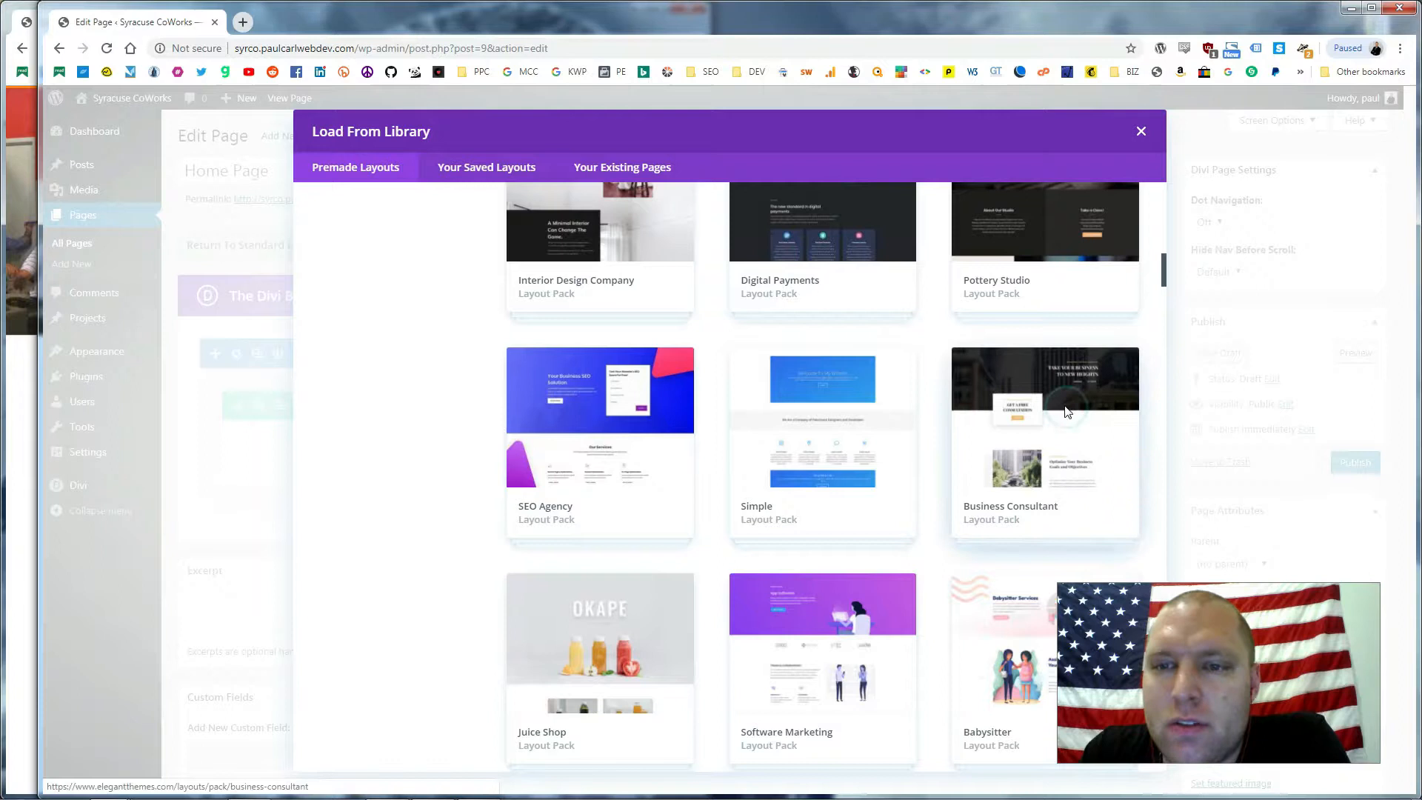
click(1072, 408)
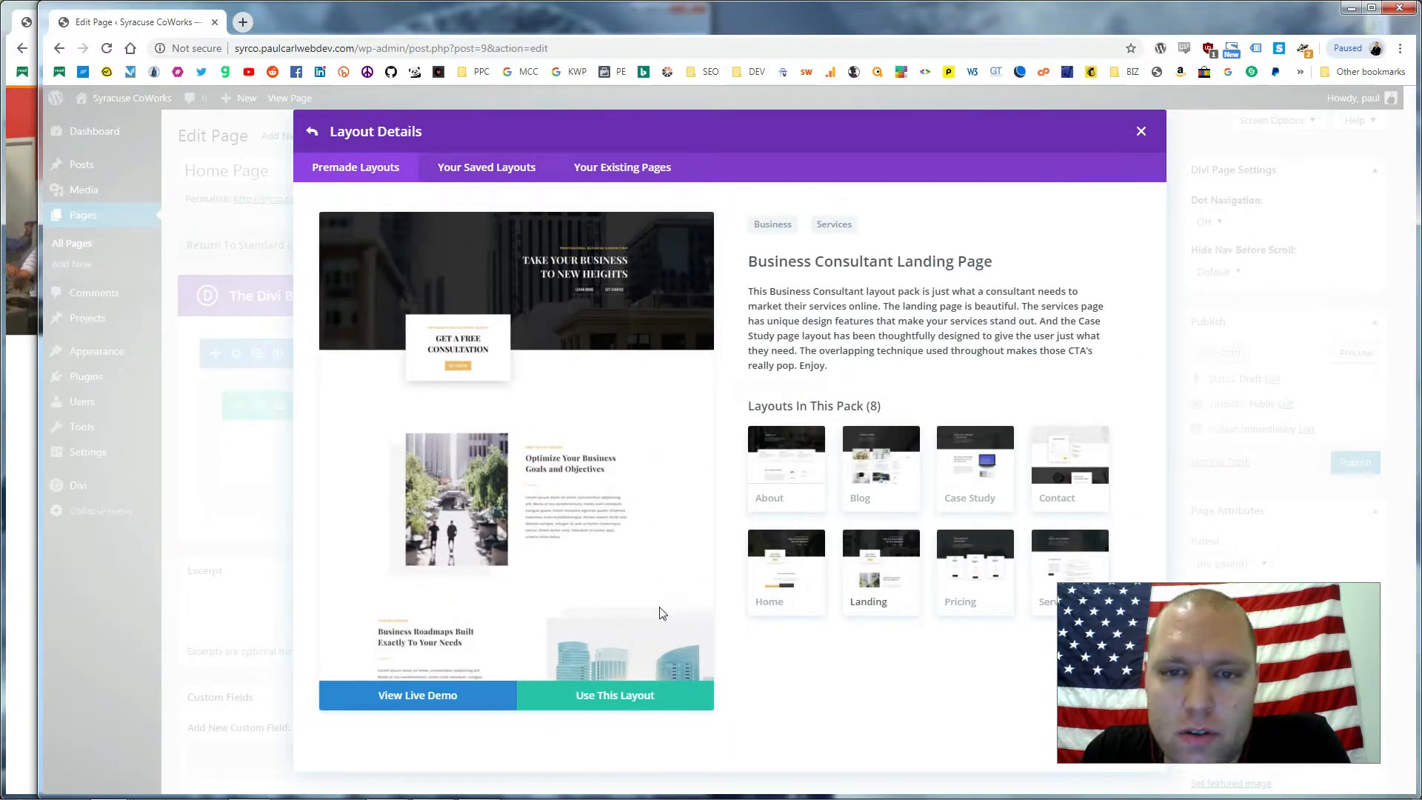
Open the Business Consultant live demo and scroll down to its Service Packages pricing section
click(455, 695)
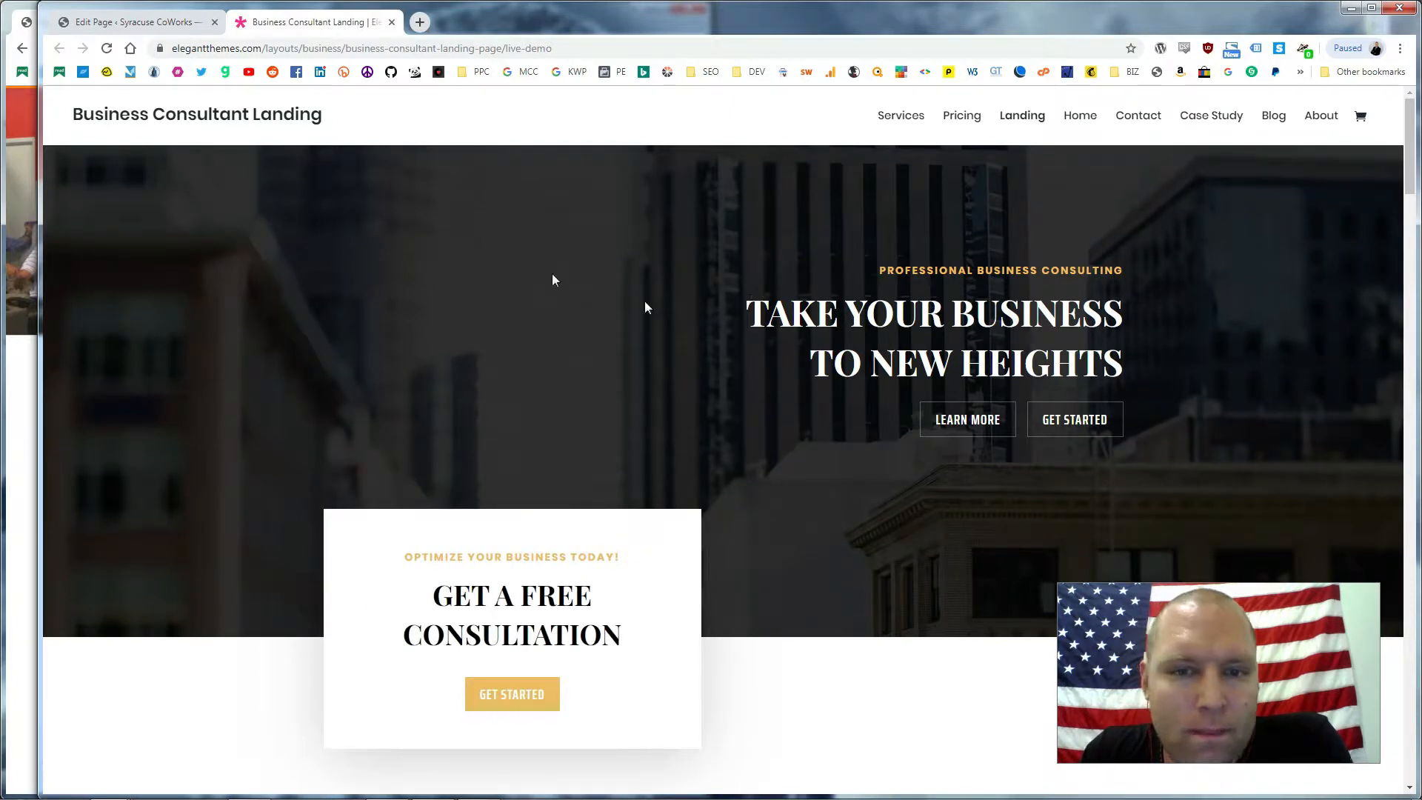
drag(834, 295, 1161, 287)
click(857, 285)
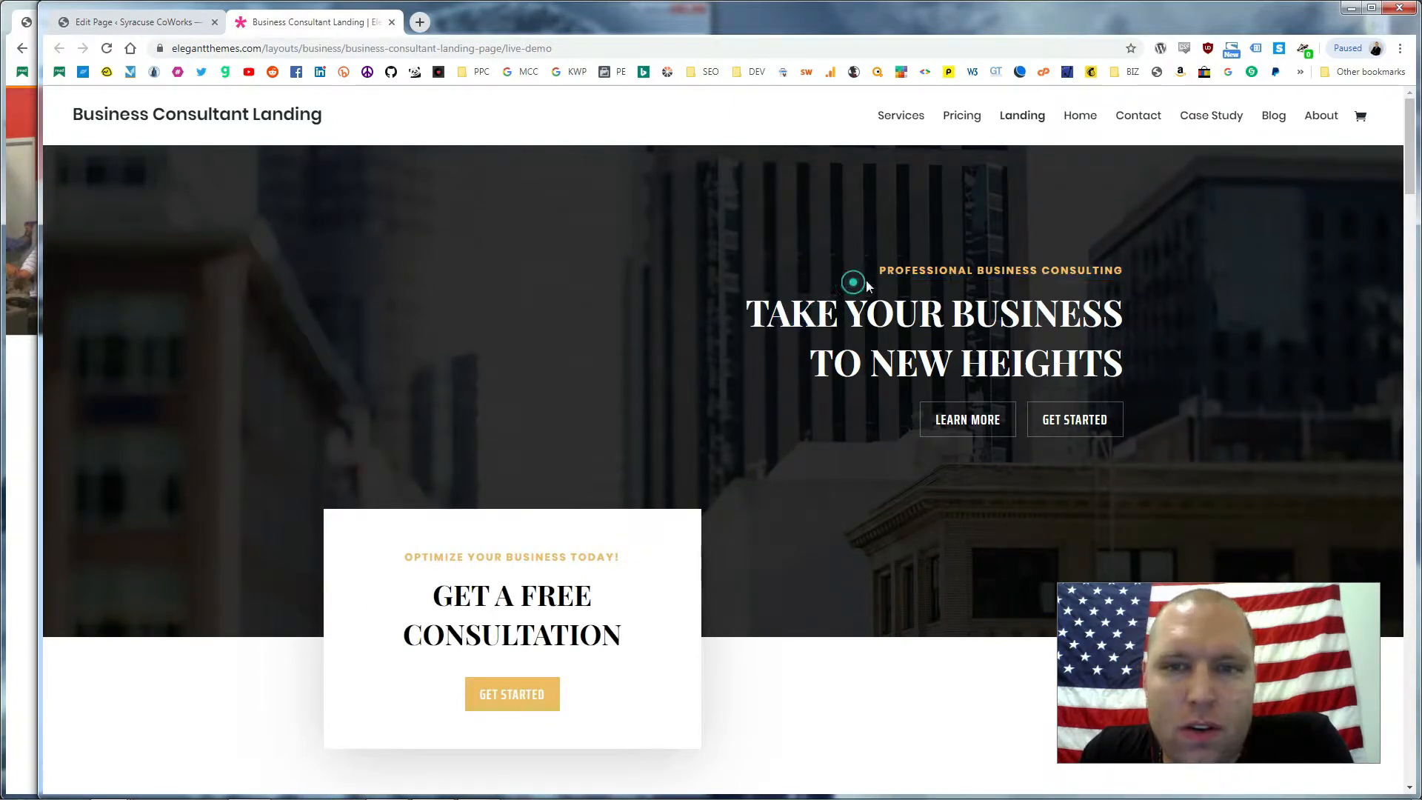
scroll(965, 259, down, 5)
scroll(966, 261, down, 5)
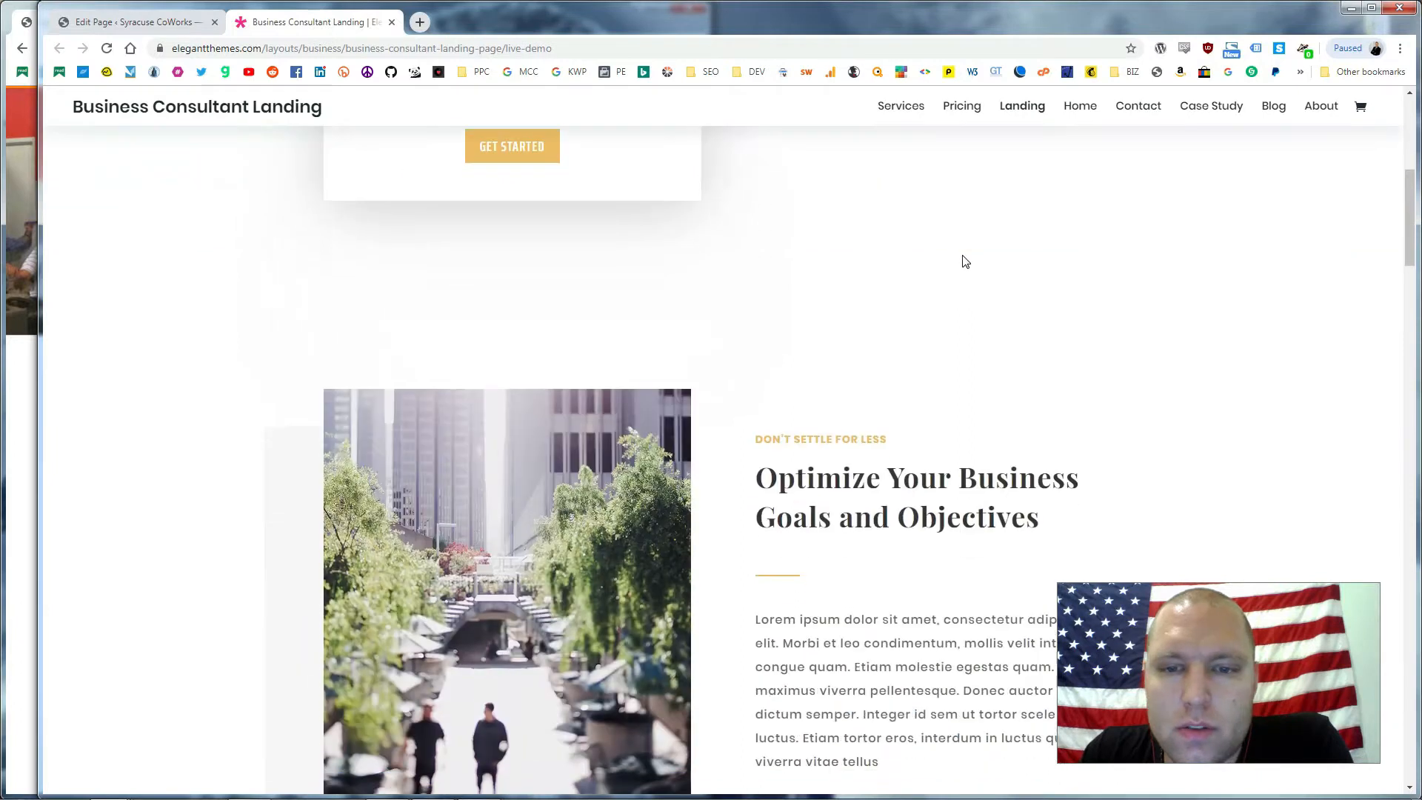
scroll(964, 256, down, 2)
scroll(963, 258, down, 7)
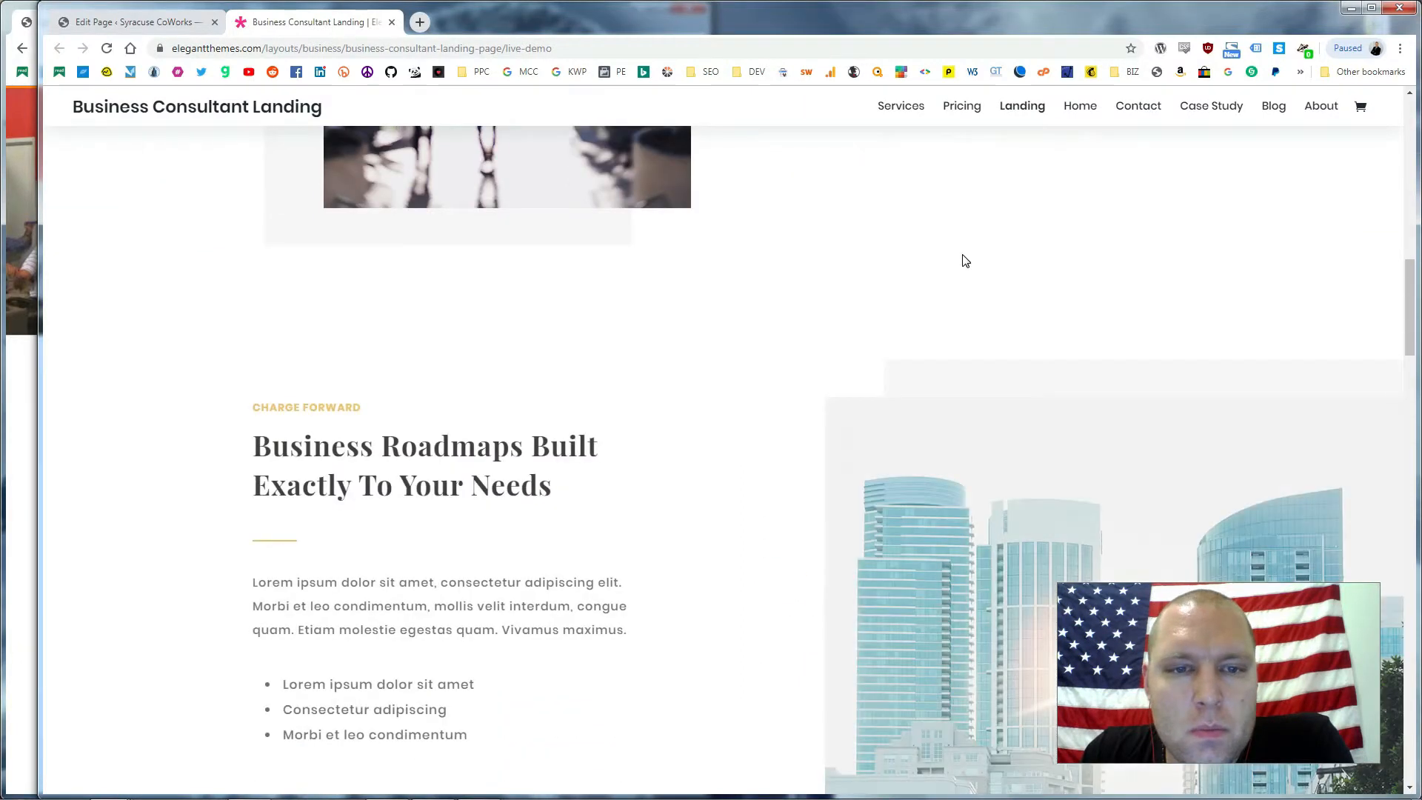
scroll(777, 260, down, 7)
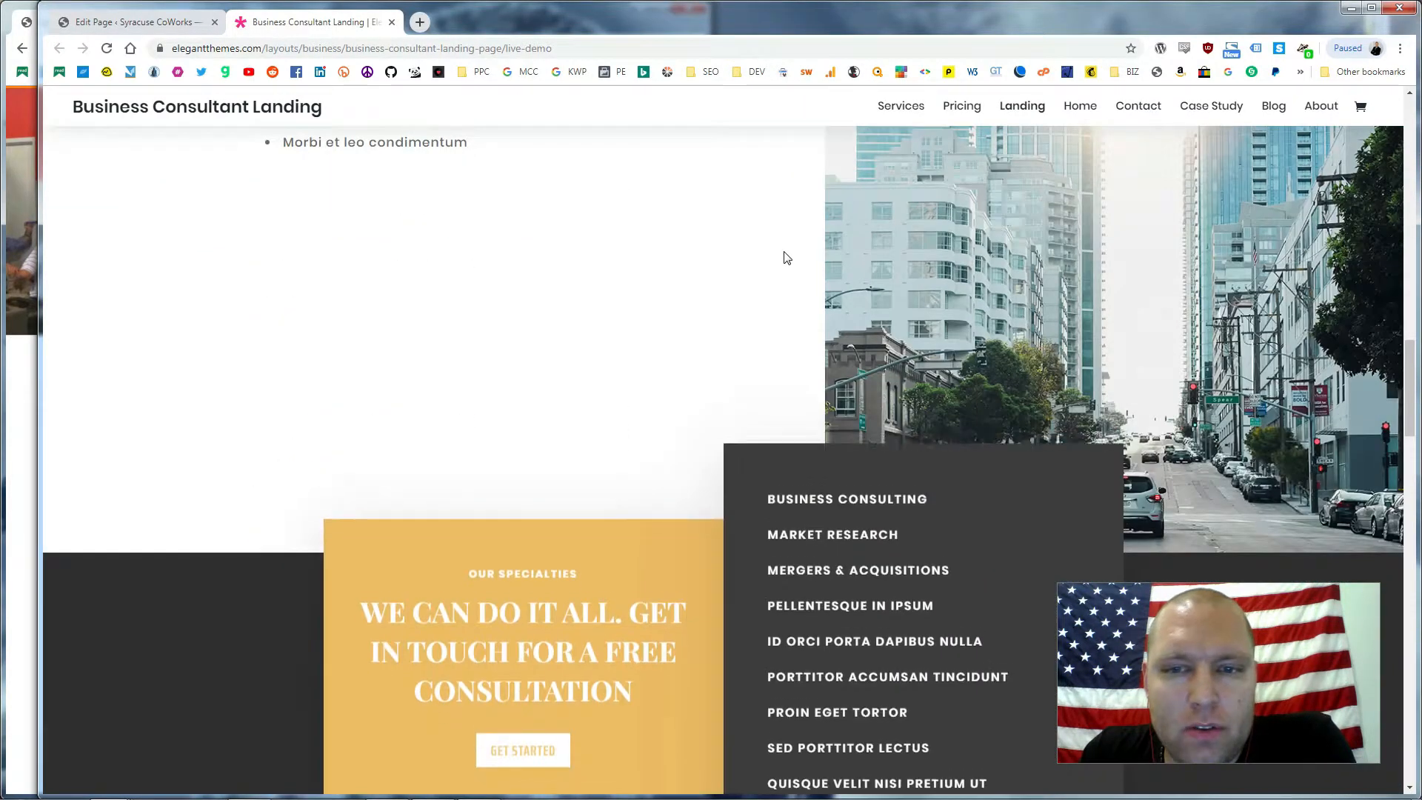
scroll(788, 252, down, 19)
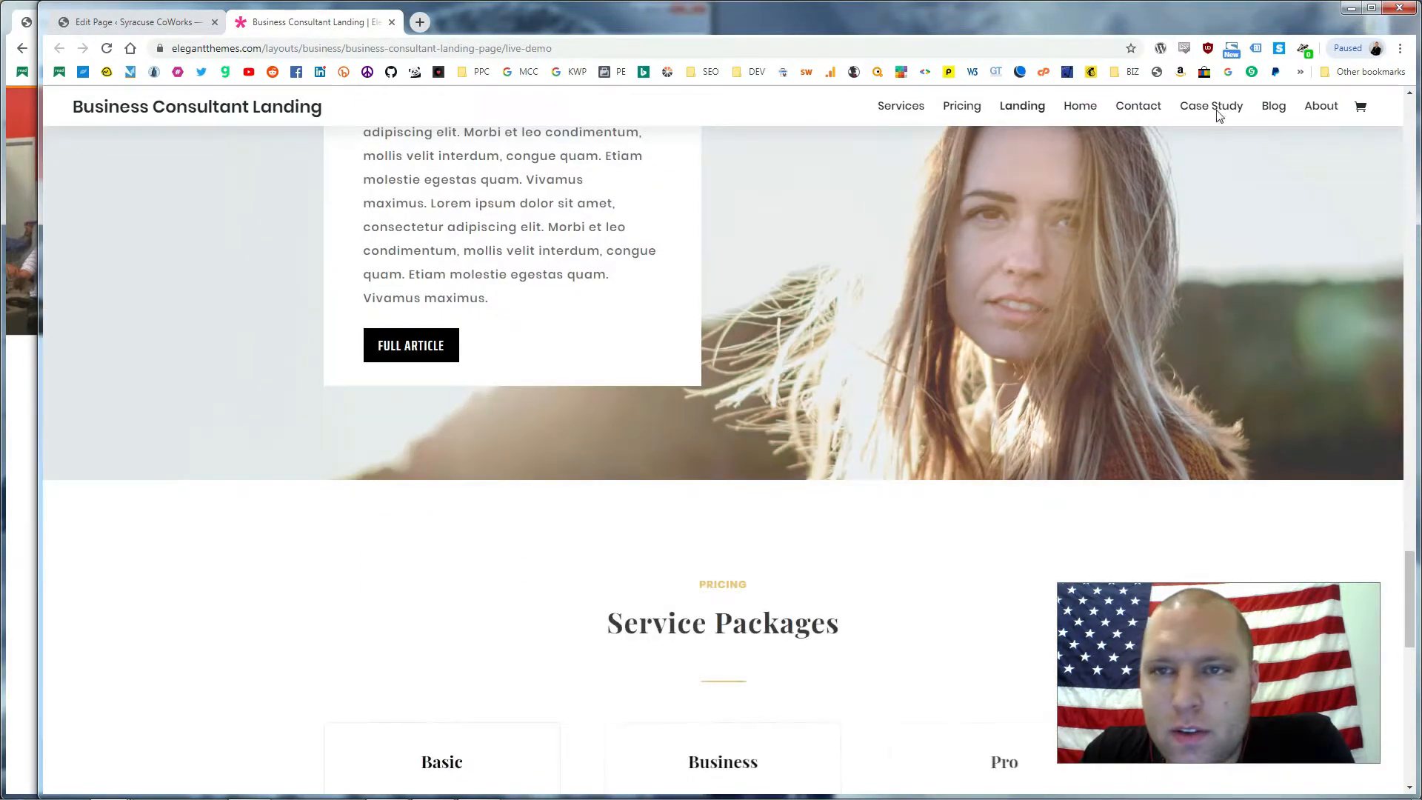
Open the Business Consultant Home demo and review its Free Consultation heading and service cards
click(1083, 108)
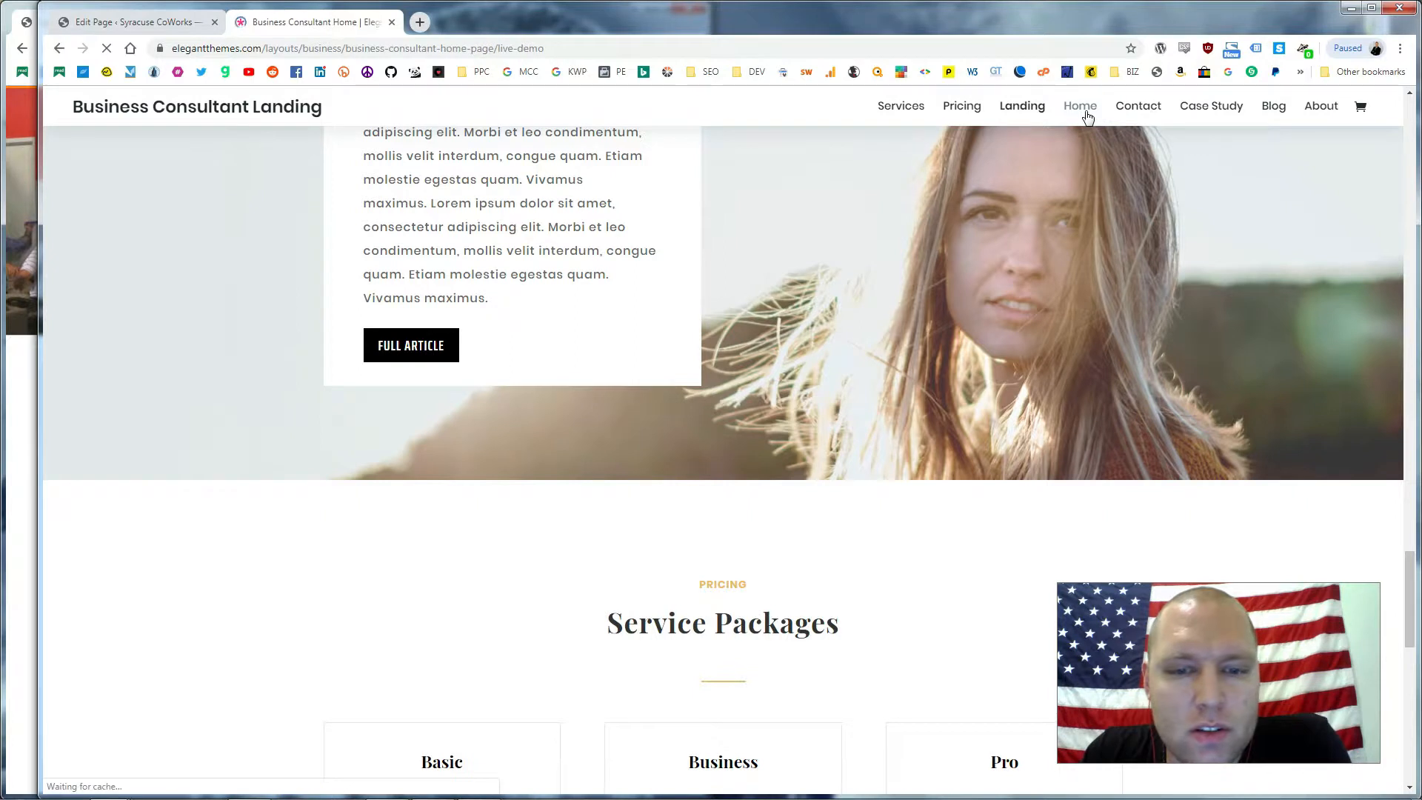
scroll(636, 355, down, 2)
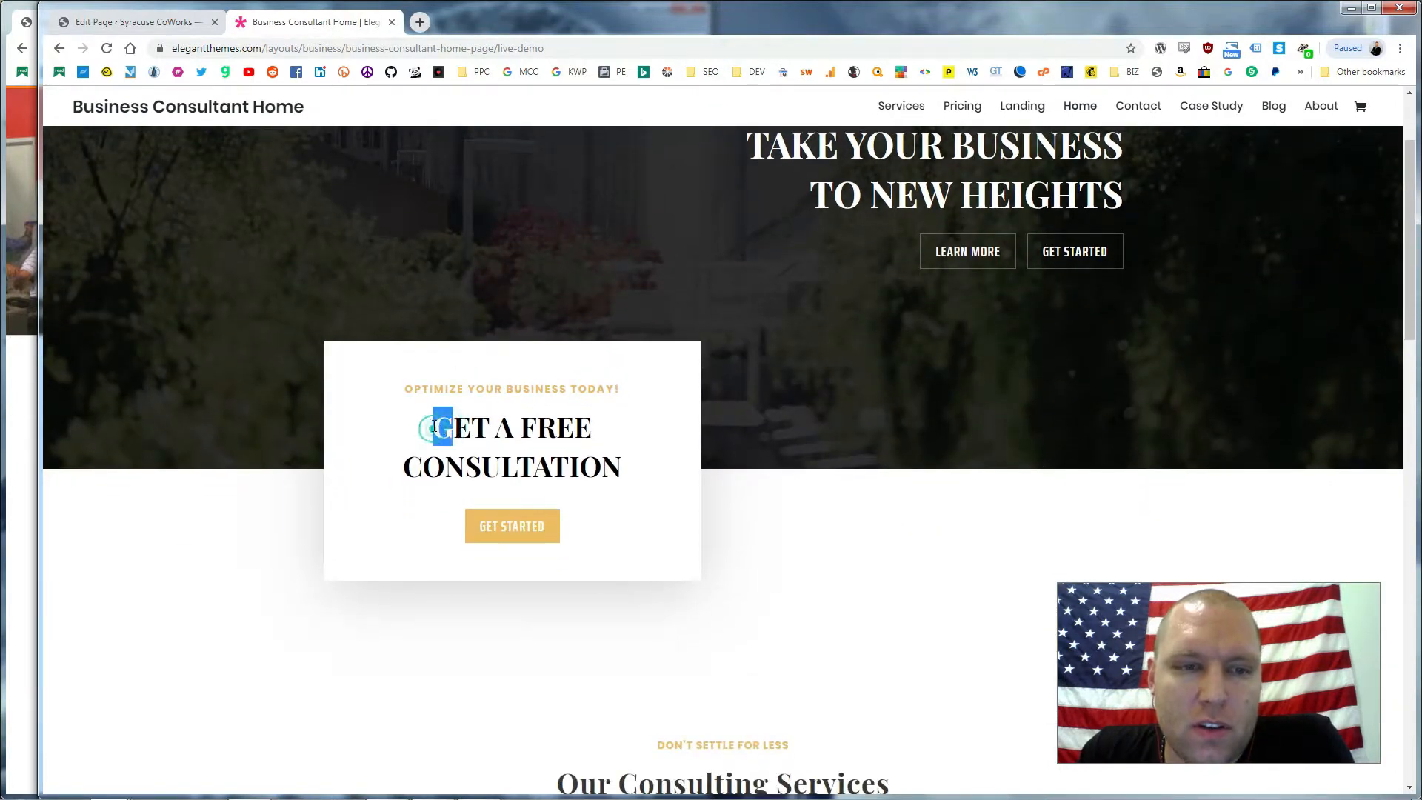
drag(428, 430, 641, 462)
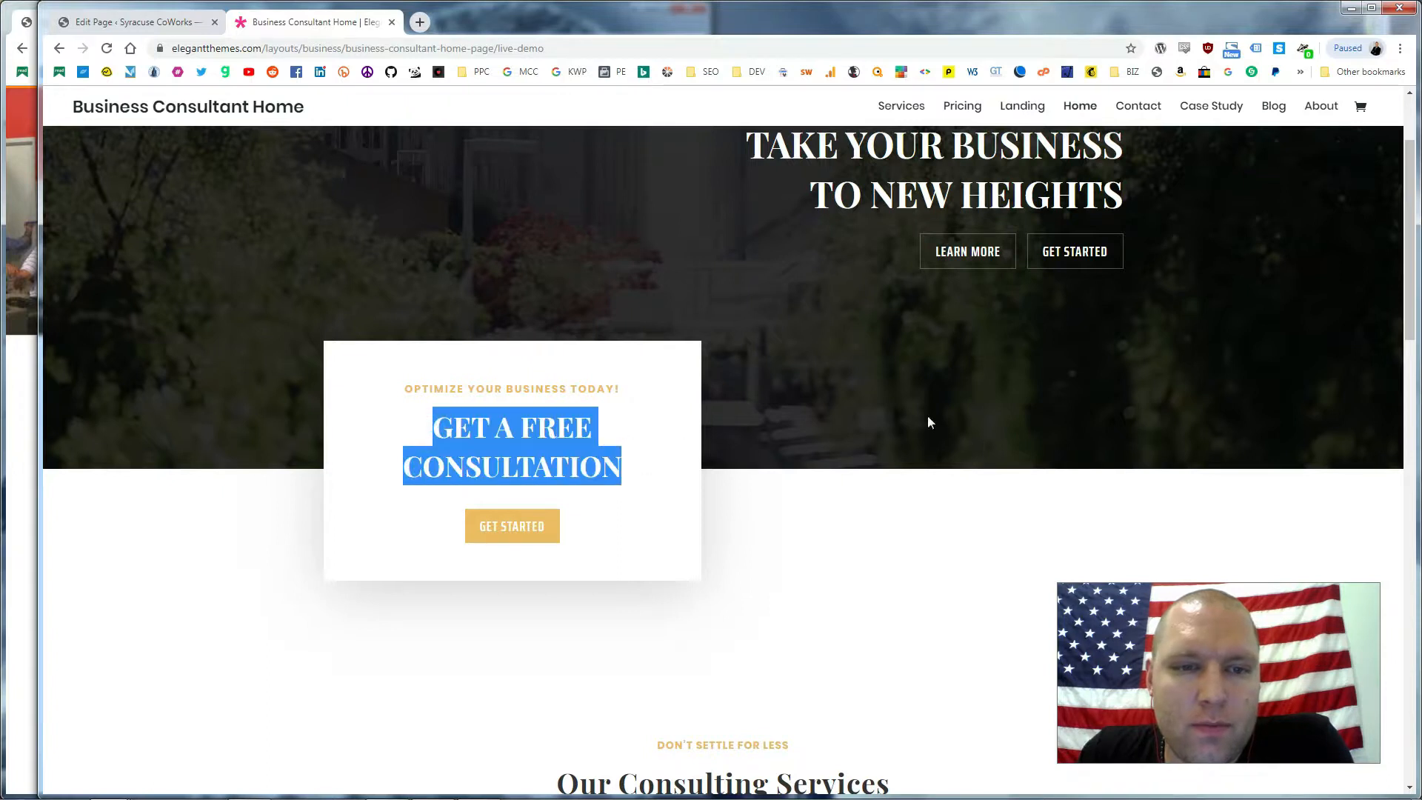
click(867, 336)
scroll(711, 303, down, 6)
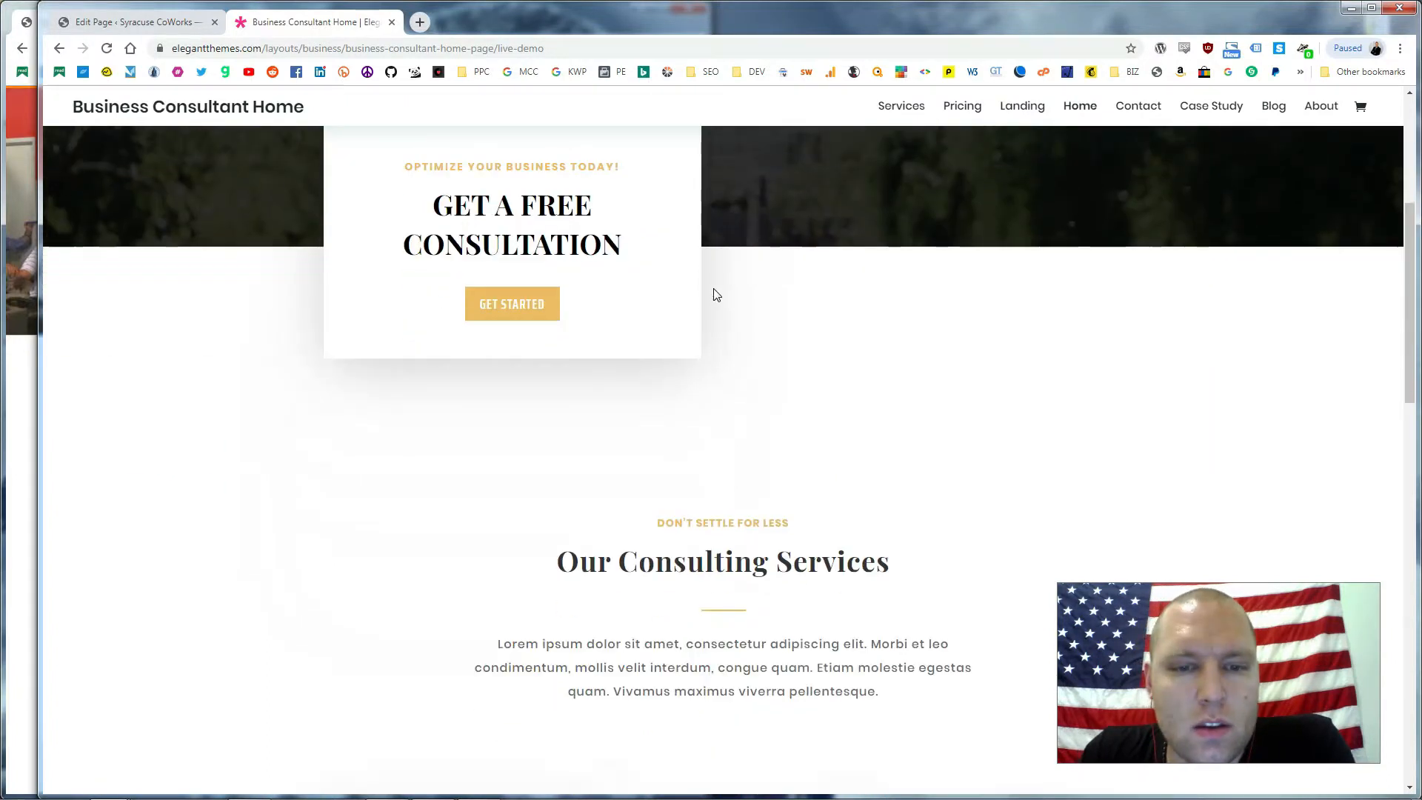
scroll(713, 272, down, 2)
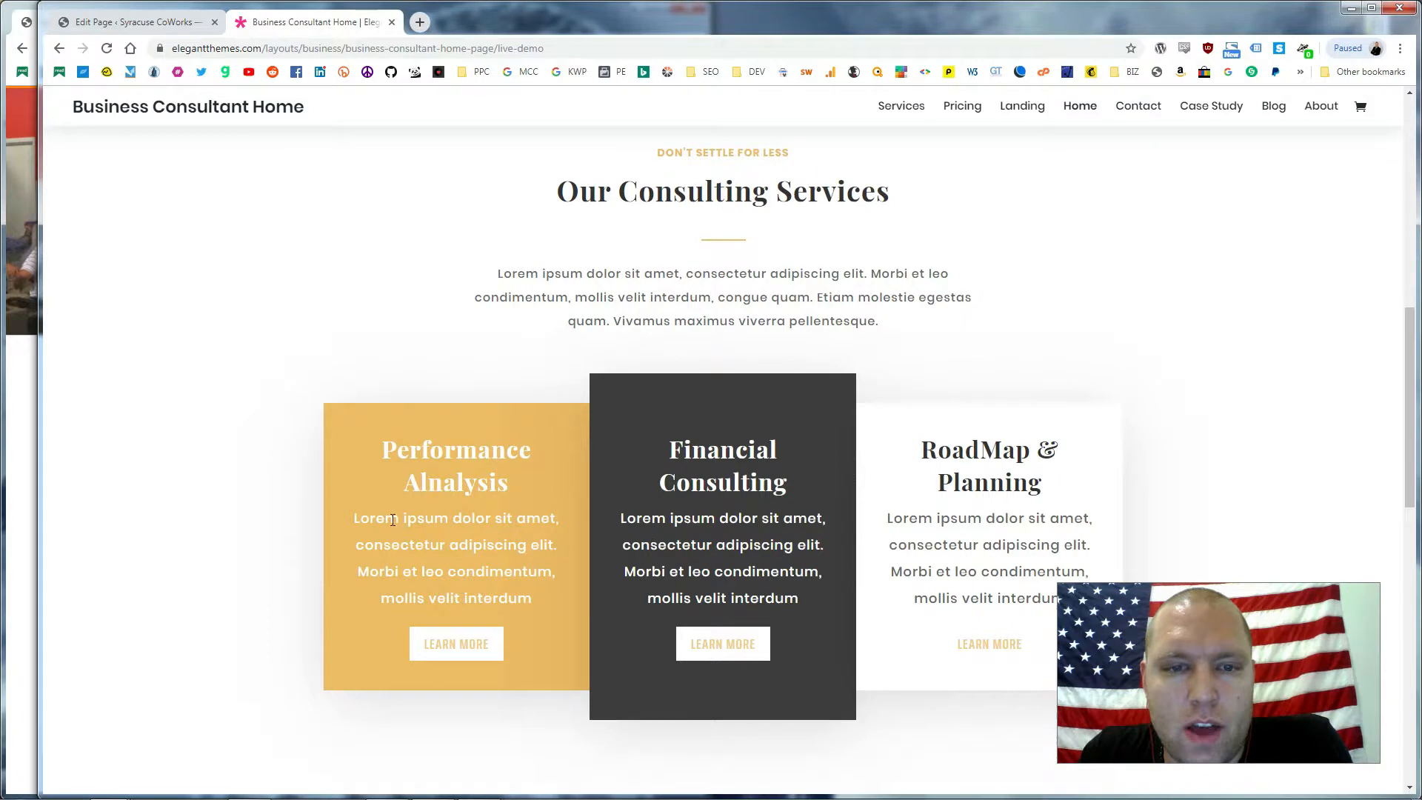
drag(662, 446, 789, 493)
drag(921, 445, 1043, 490)
scroll(896, 385, down, 8)
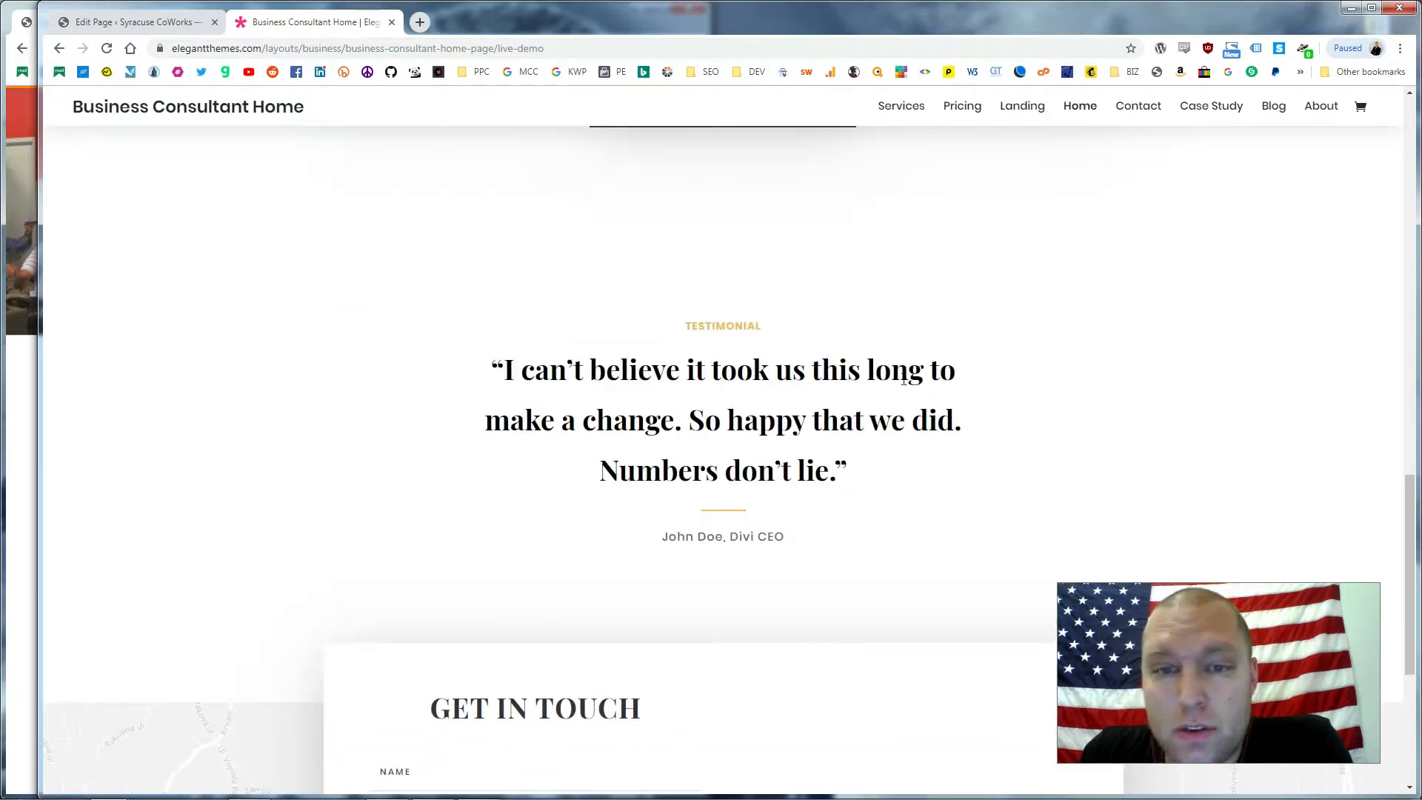
Read the demo's testimonial quote, then go back to the page editor's Layout Details
click(1341, 434)
drag(501, 397, 786, 452)
click(780, 503)
drag(830, 525, 805, 409)
click(805, 409)
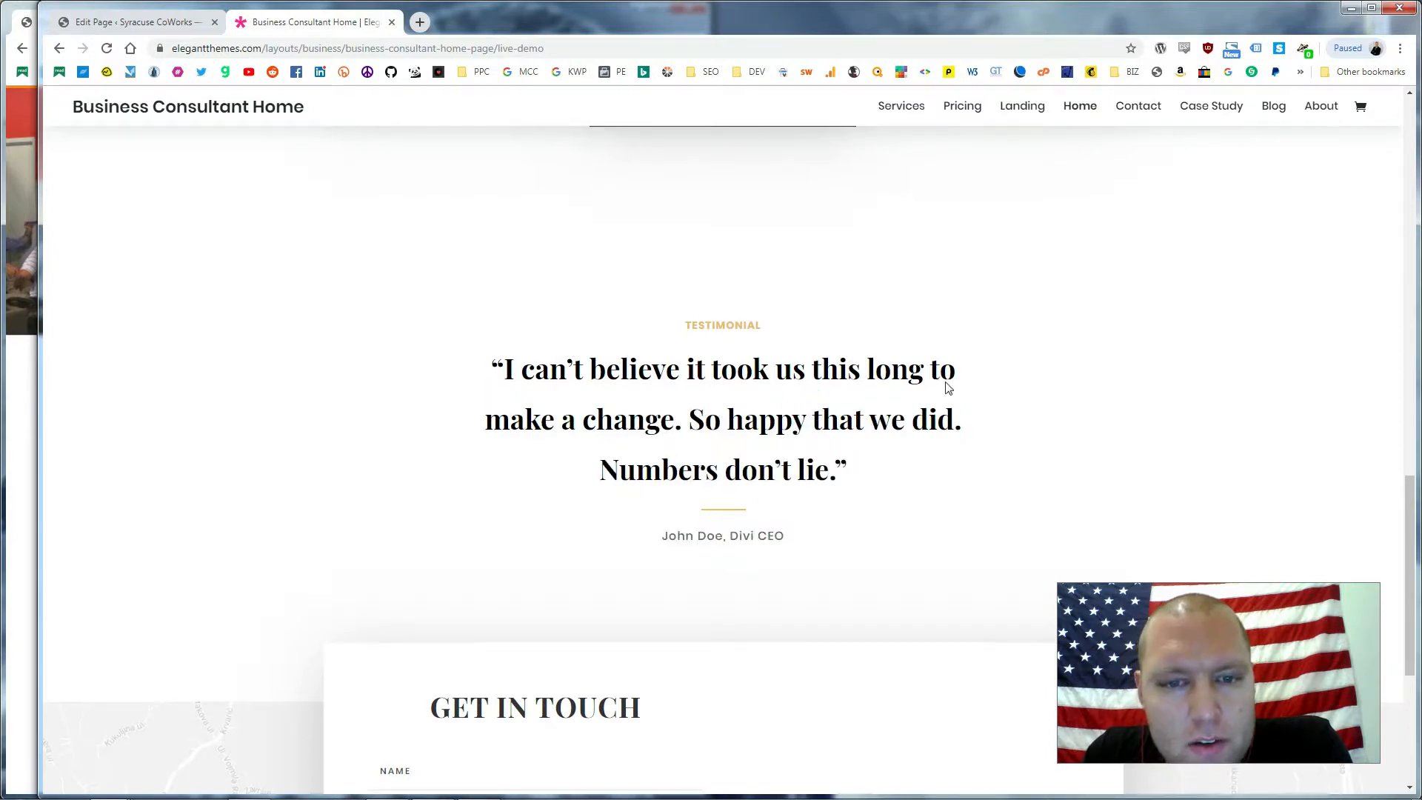
scroll(863, 289, down, 5)
scroll(769, 349, up, 20)
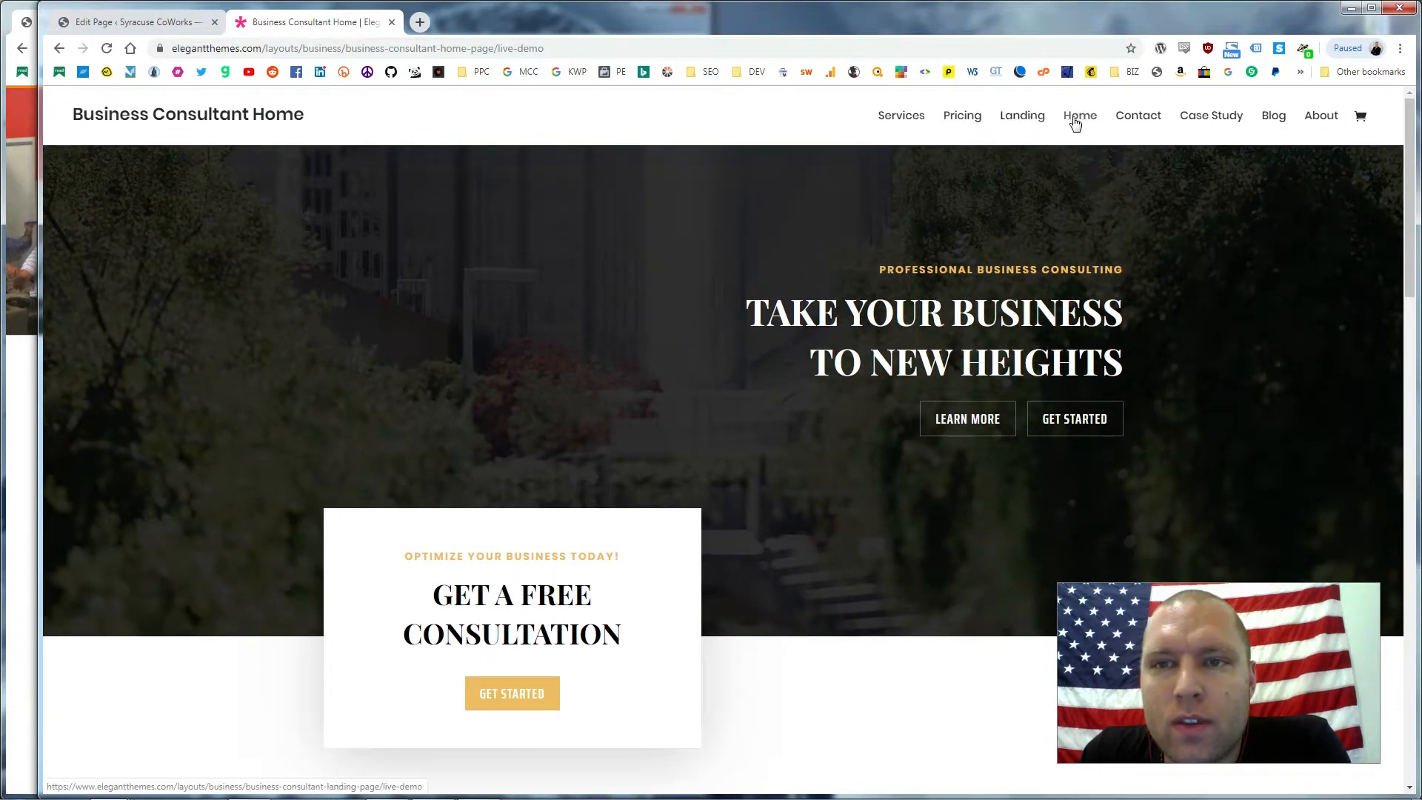
click(147, 24)
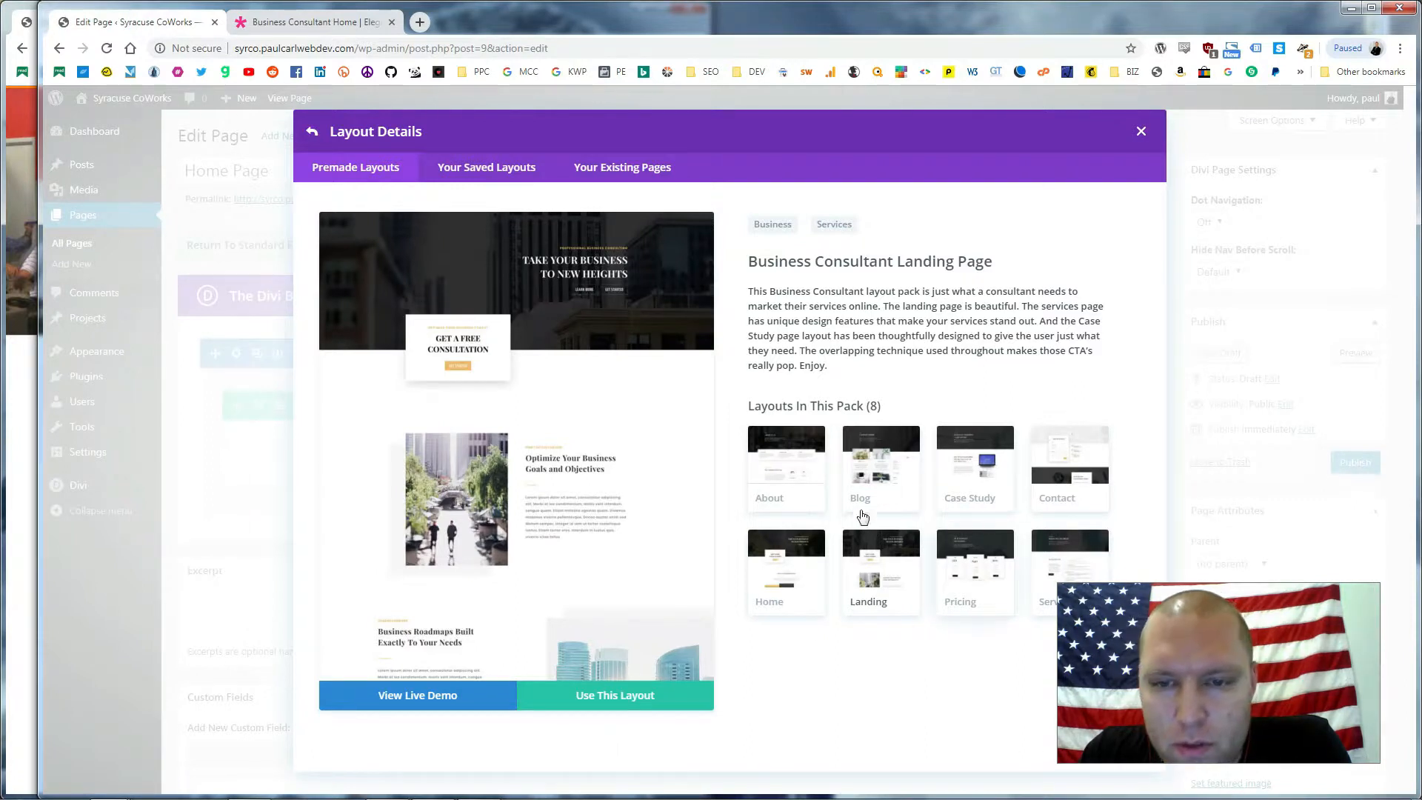
Choose the Business Consultant Home layout, then open the Landing live demo page
click(778, 559)
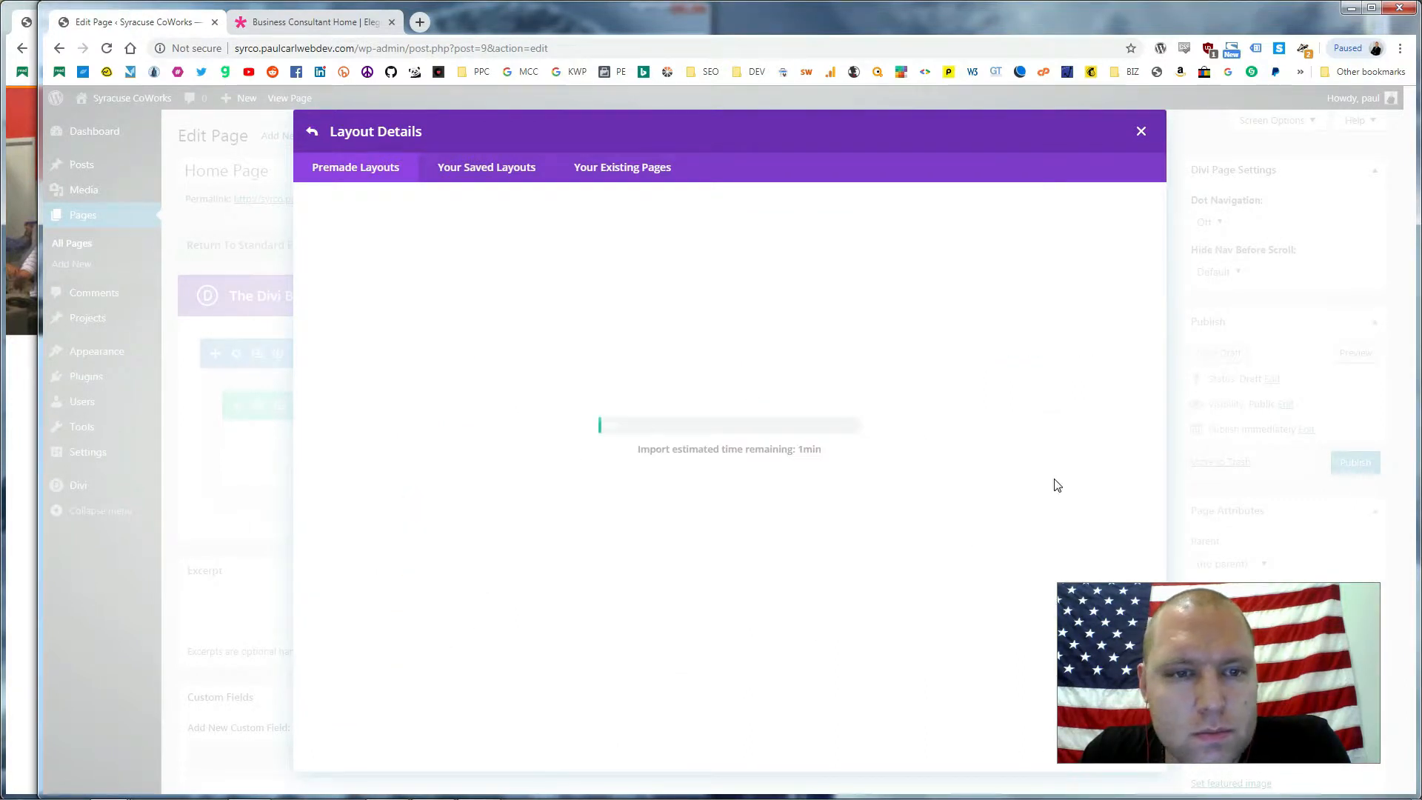
click(315, 22)
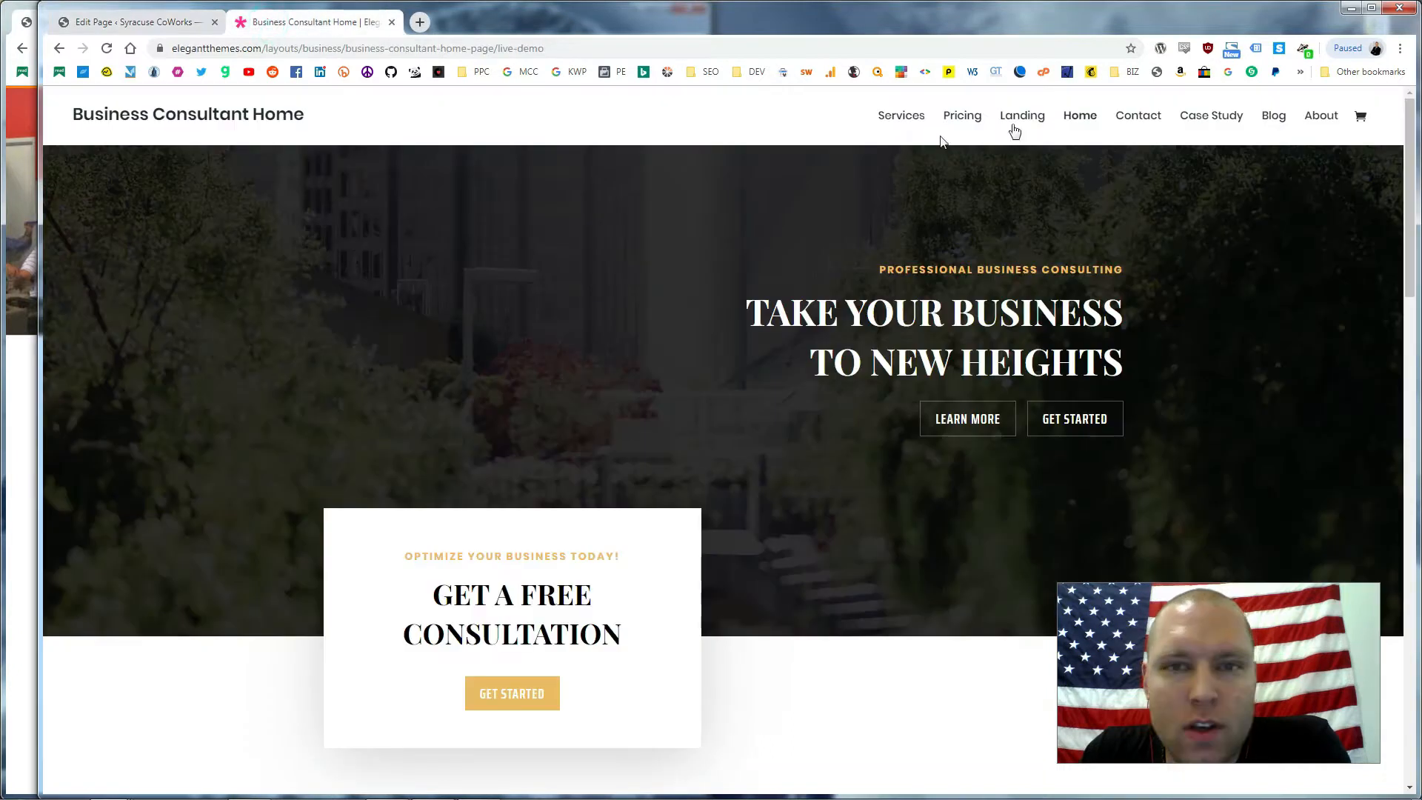
click(1041, 118)
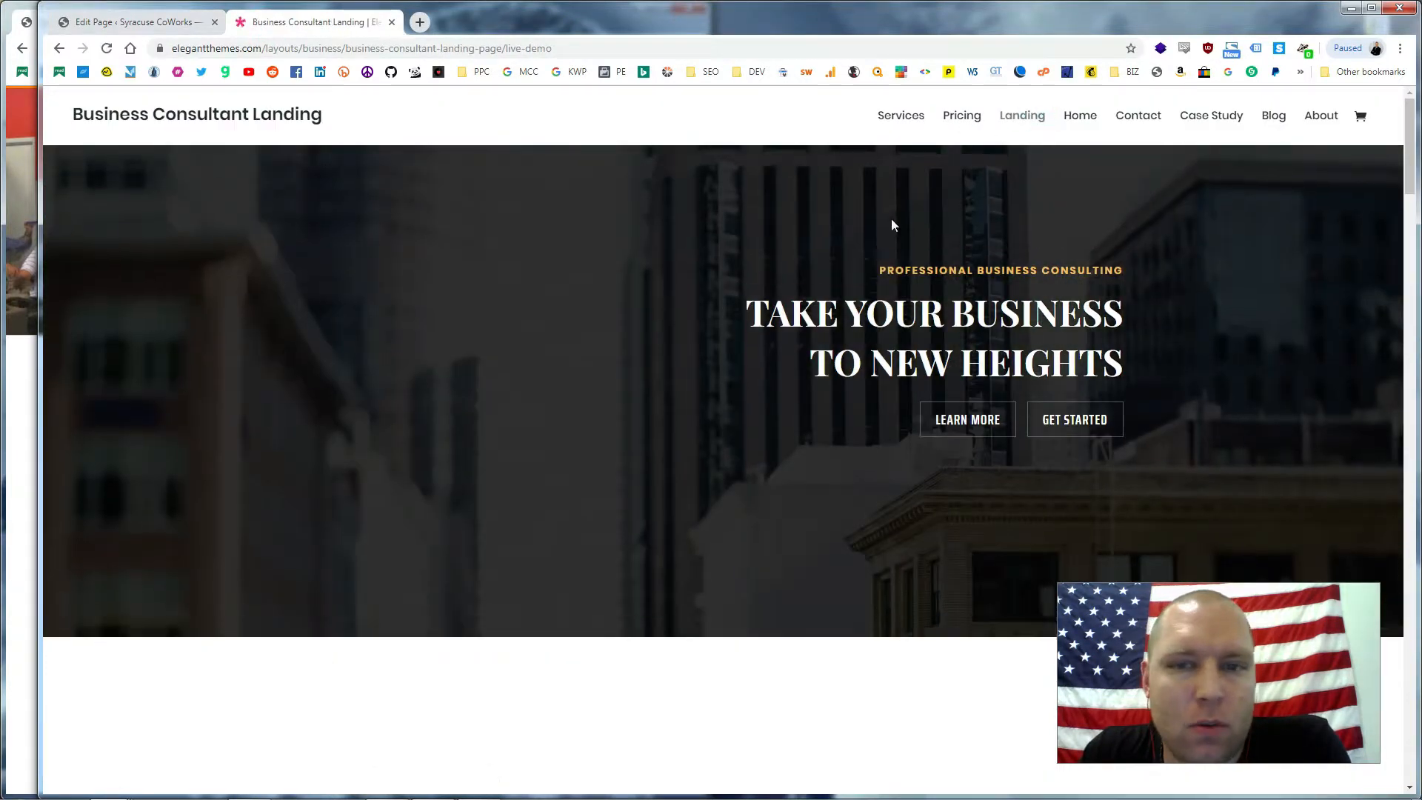
Scroll through the Landing demo to look over its Service Packages pricing
scroll(889, 219, down, 5)
scroll(883, 217, down, 10)
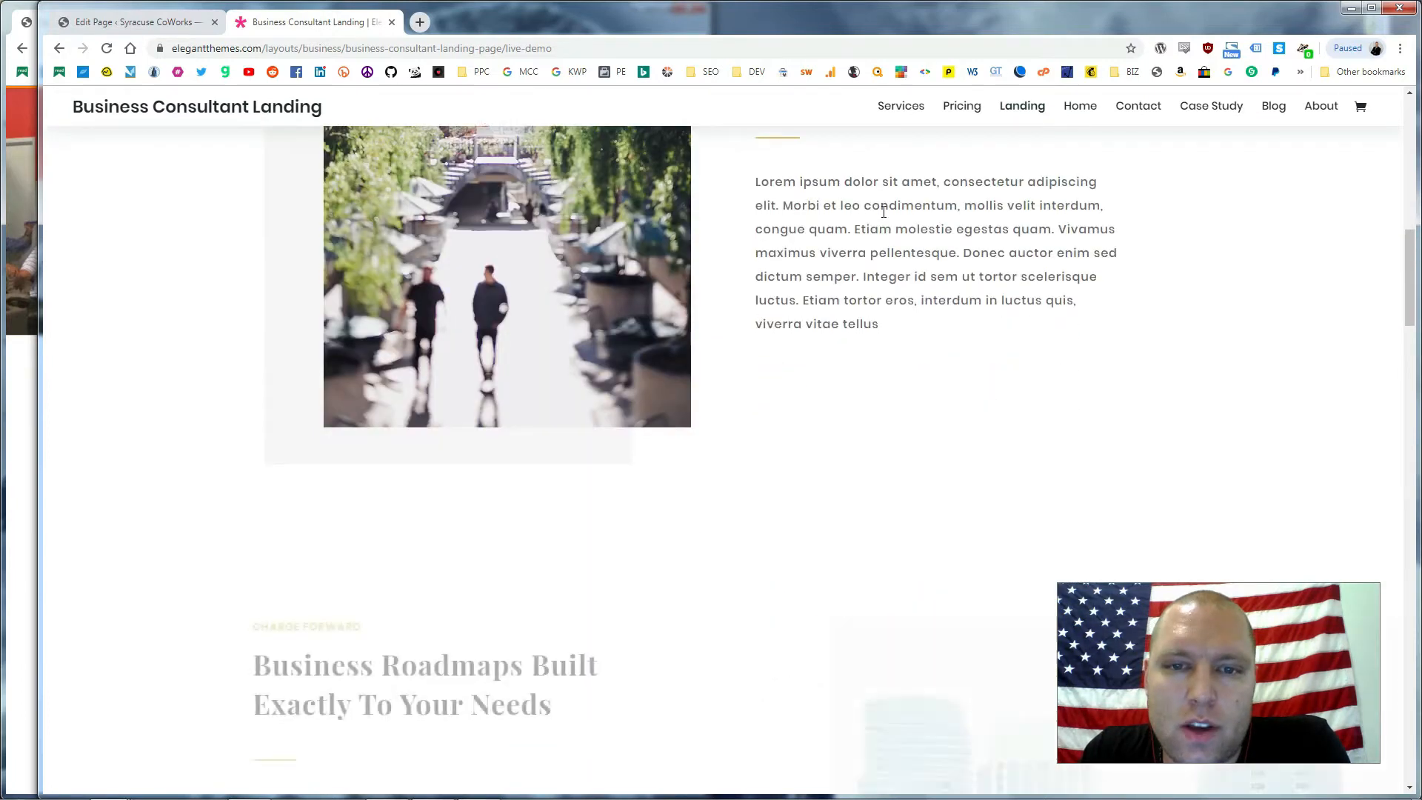
scroll(883, 215, down, 15)
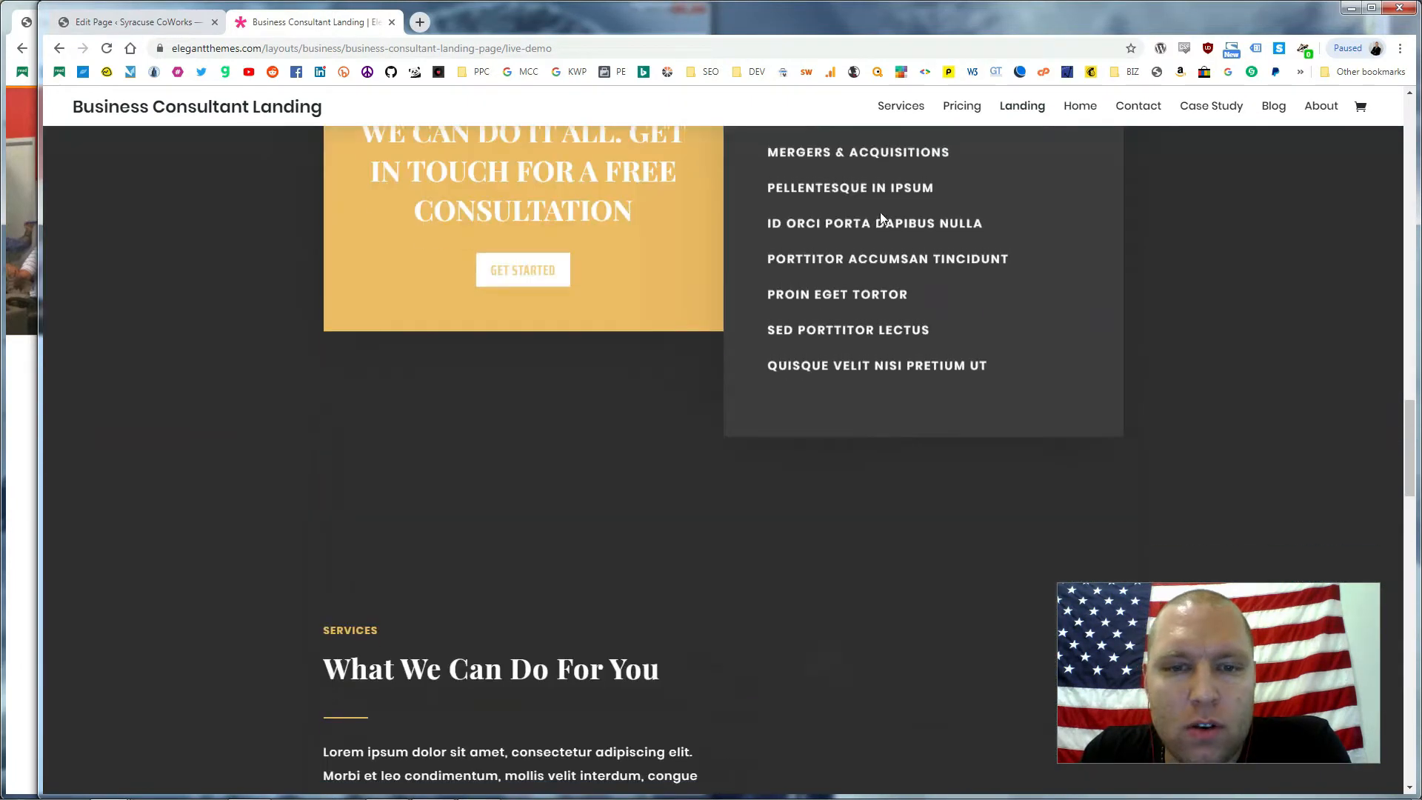
scroll(872, 224, down, 15)
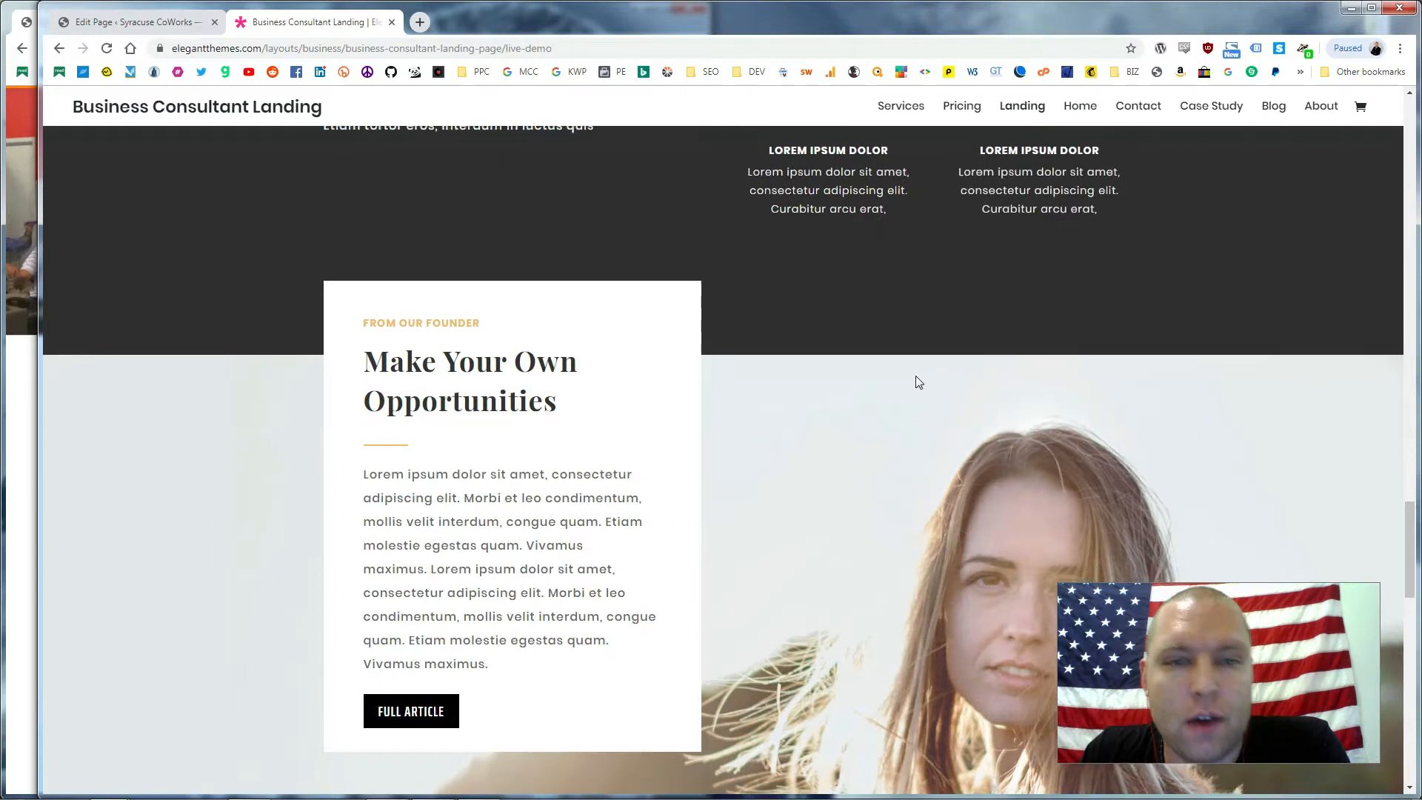
scroll(886, 341, down, 6)
scroll(761, 308, up, 3)
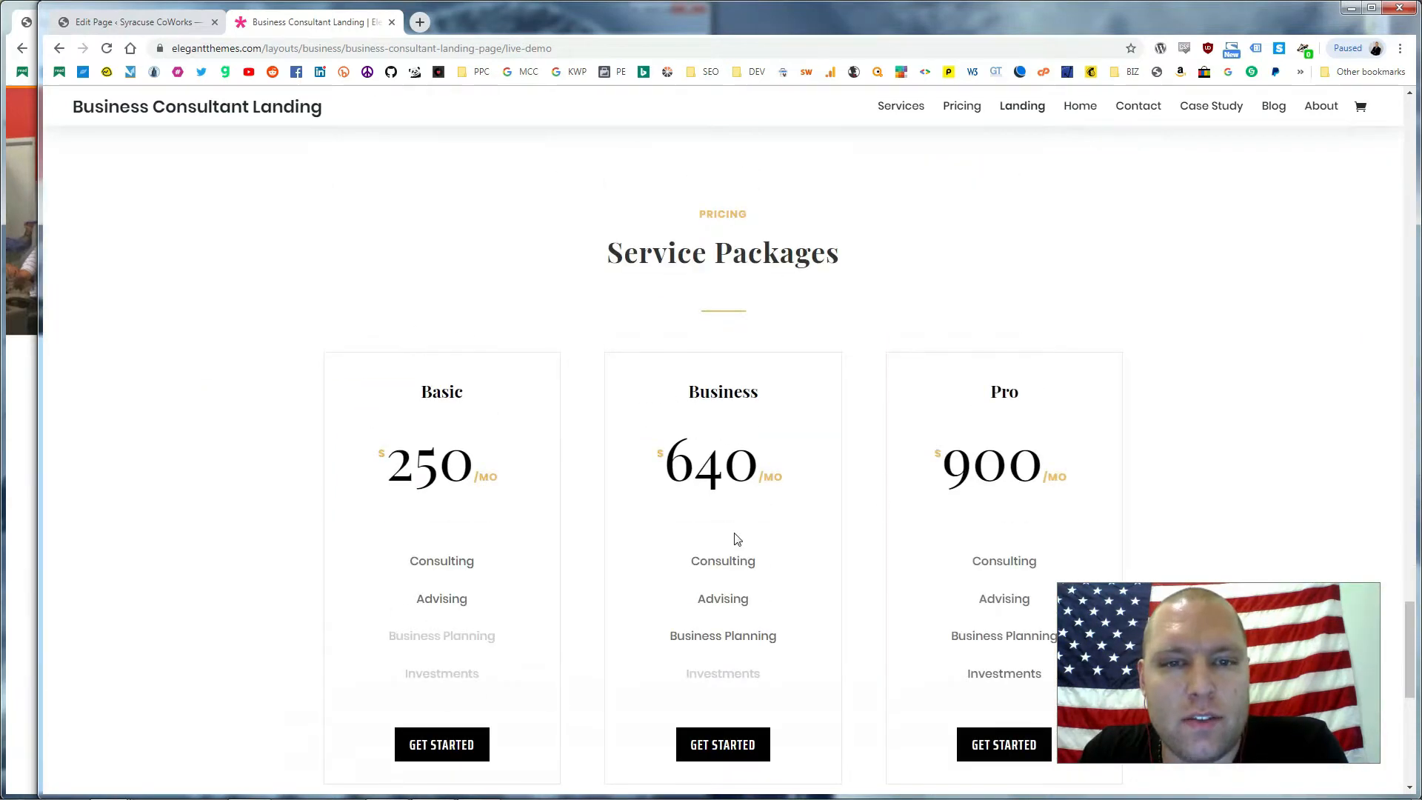
scroll(814, 370, down, 2)
scroll(781, 330, up, 1)
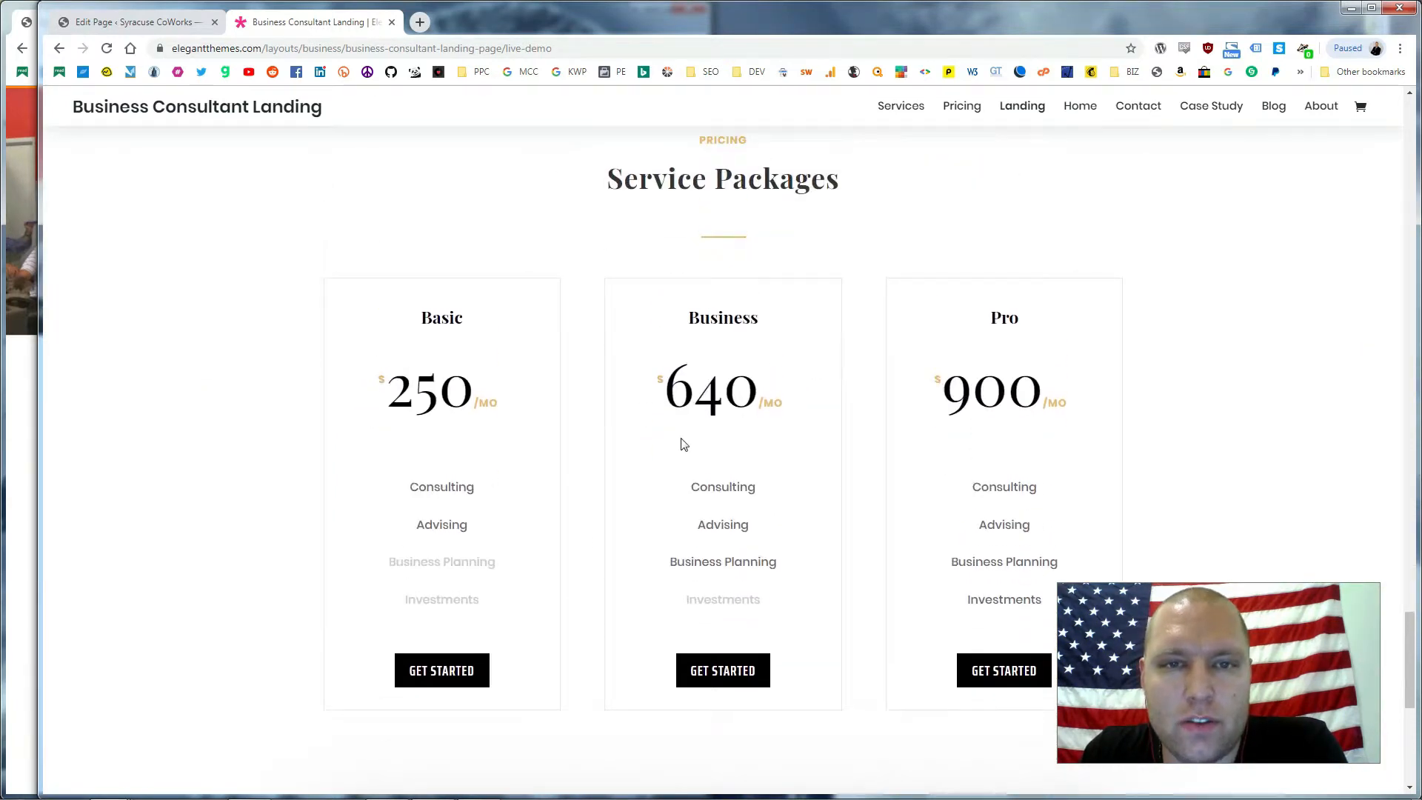
scroll(724, 706, down, 2)
scroll(910, 263, up, 15)
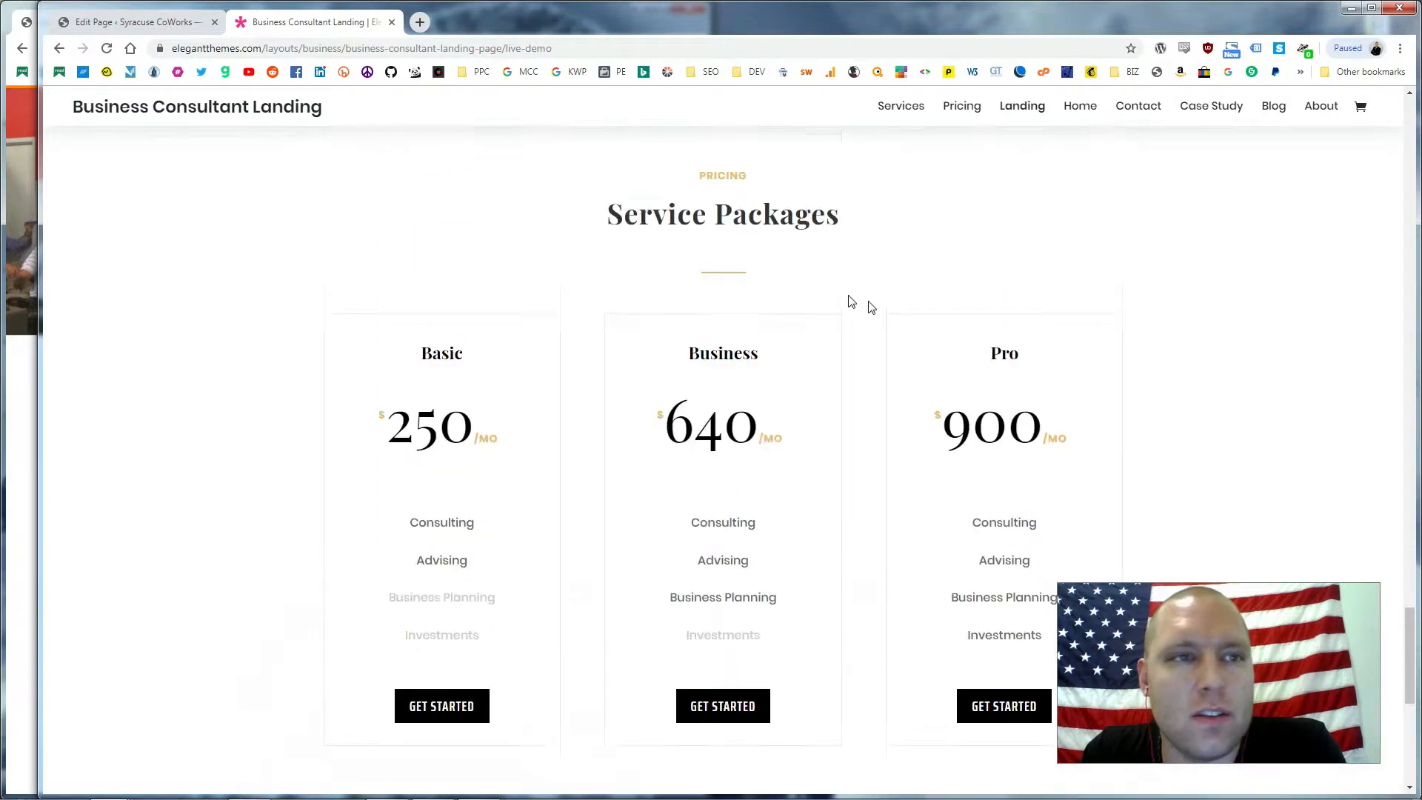
scroll(776, 283, up, 20)
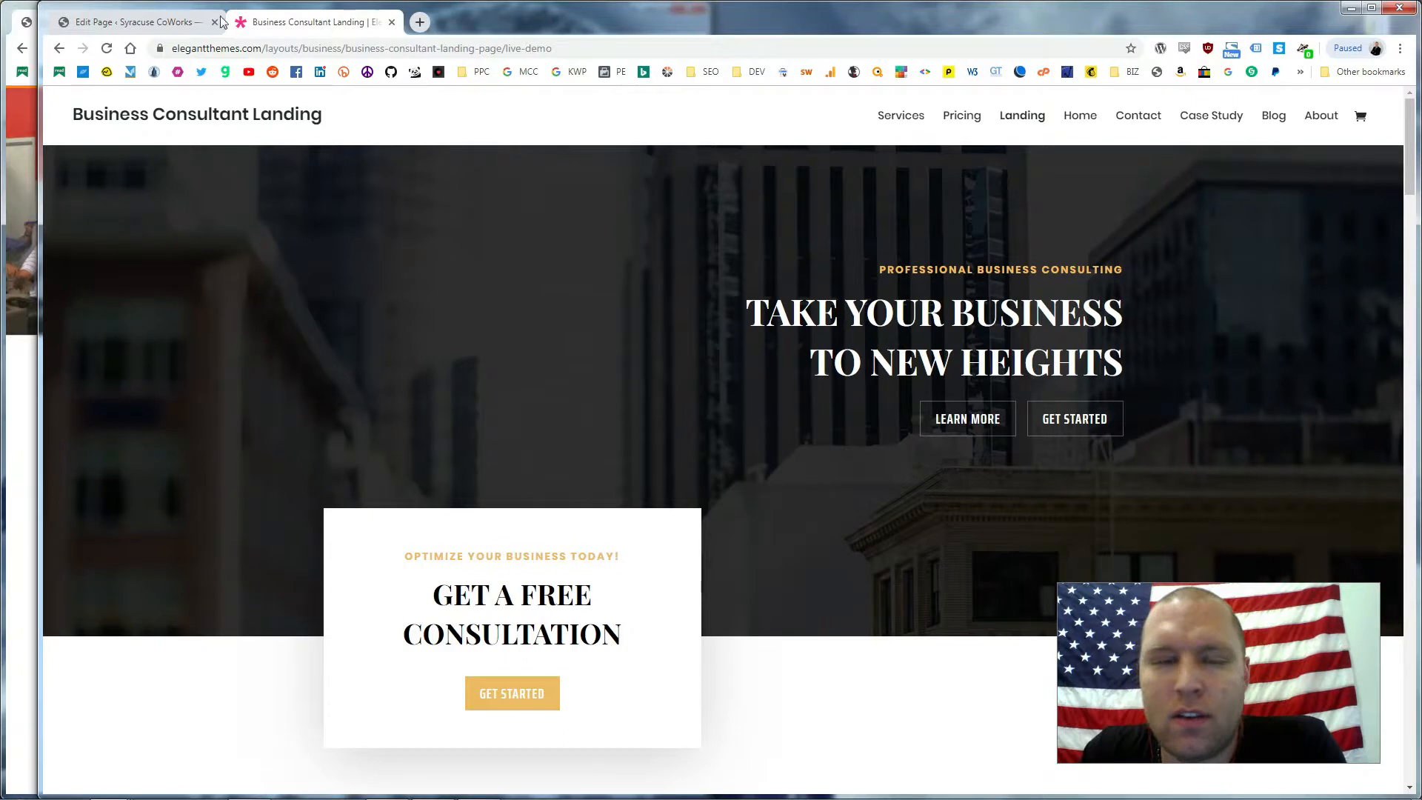
Open the published Home Page in a background tab and start a Divi Builder page titled 'About'
click(144, 21)
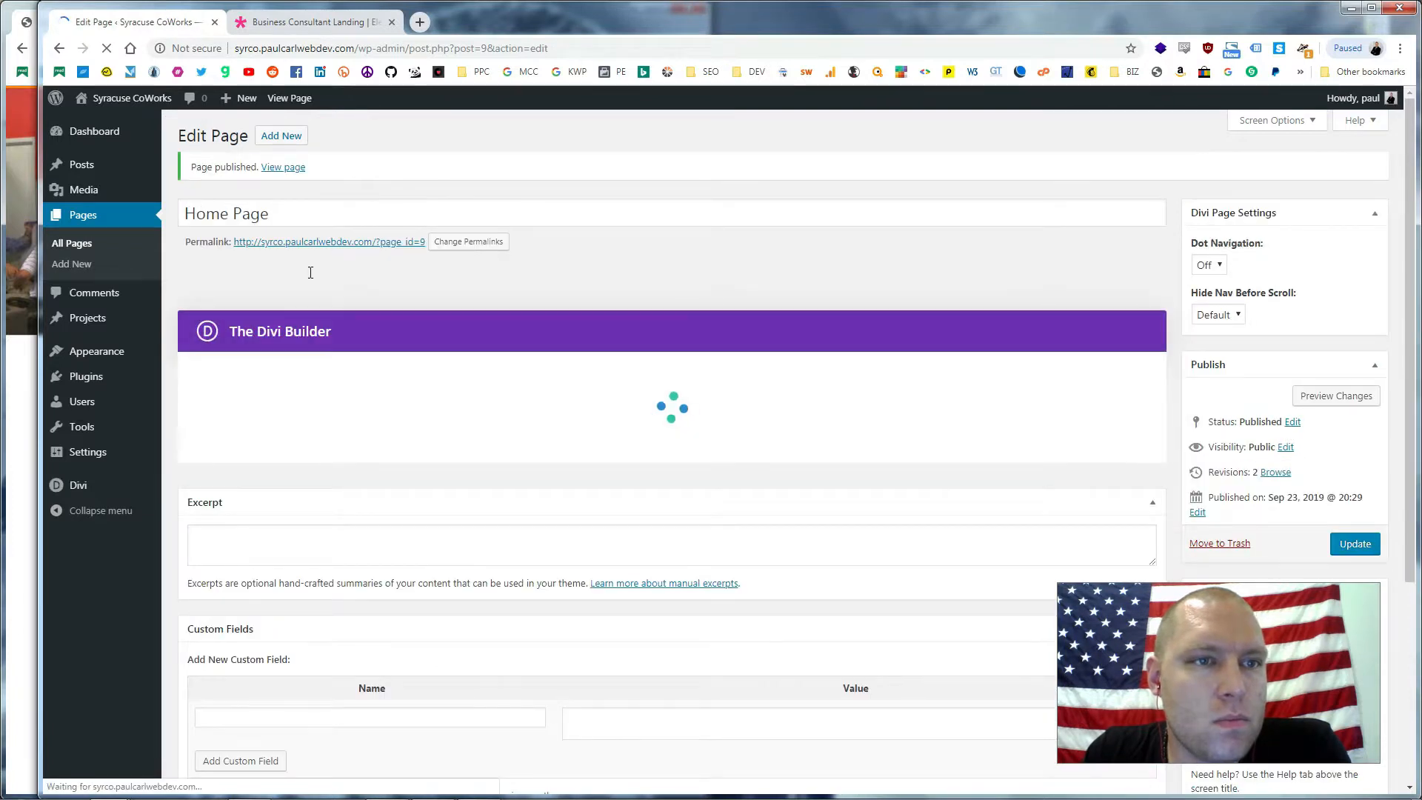
middle_click(285, 168)
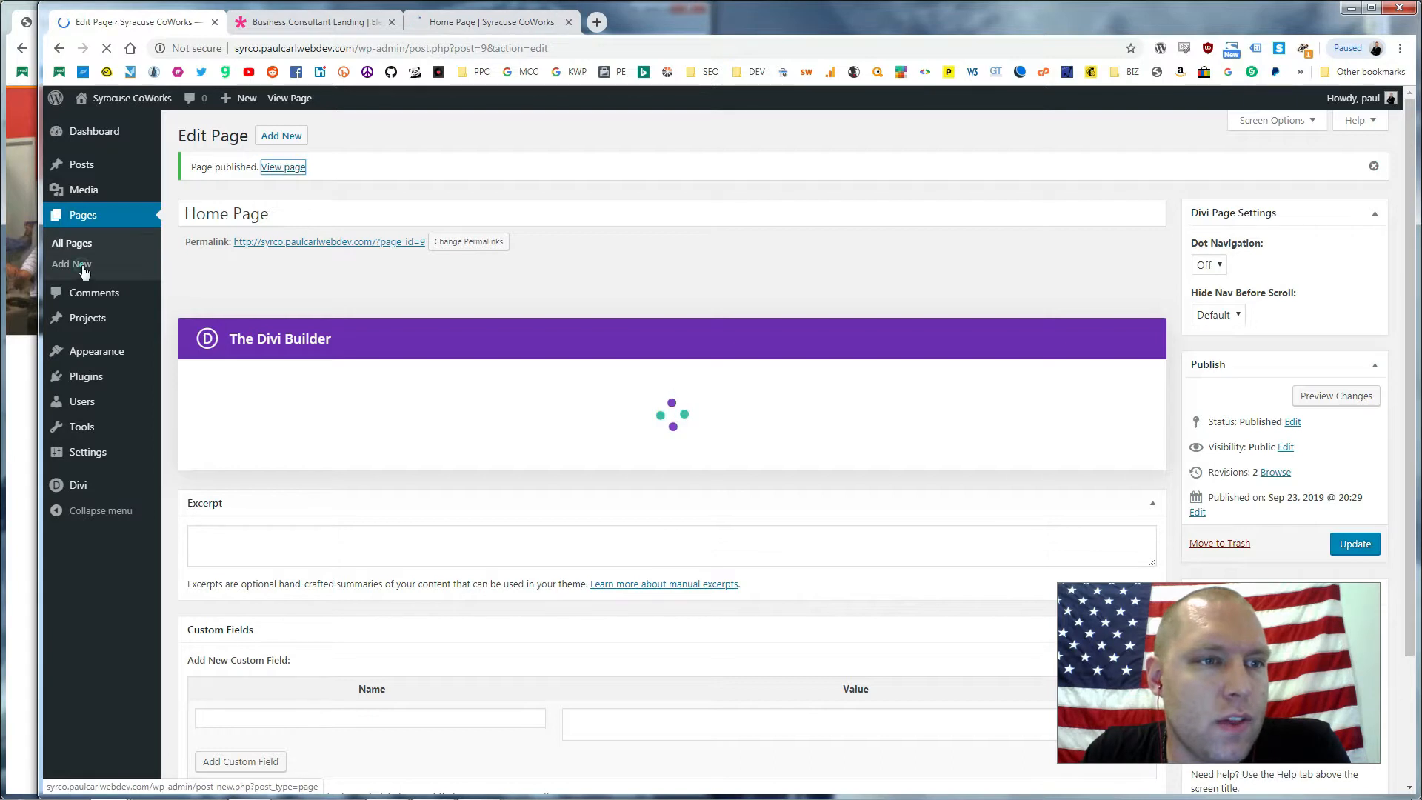
click(72, 264)
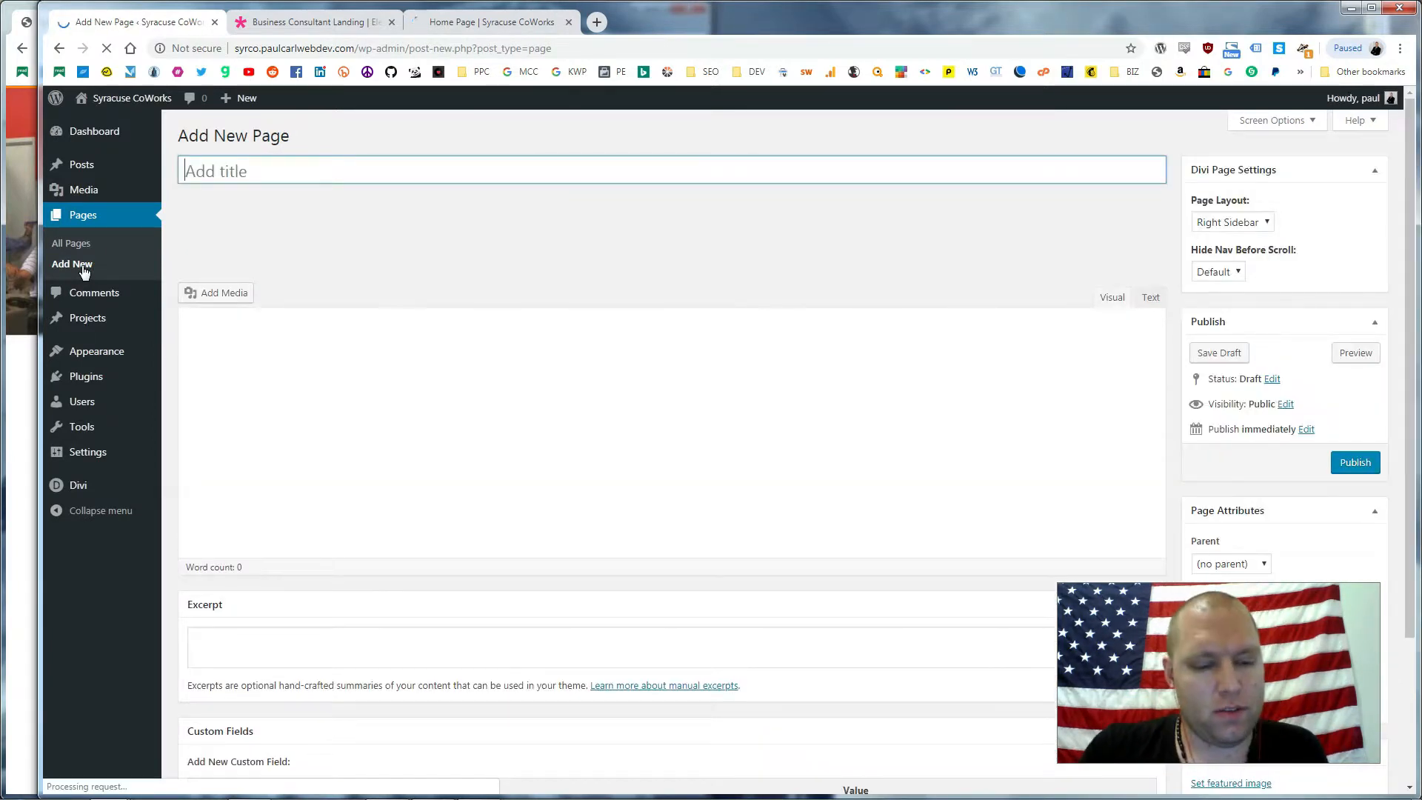
text(About)
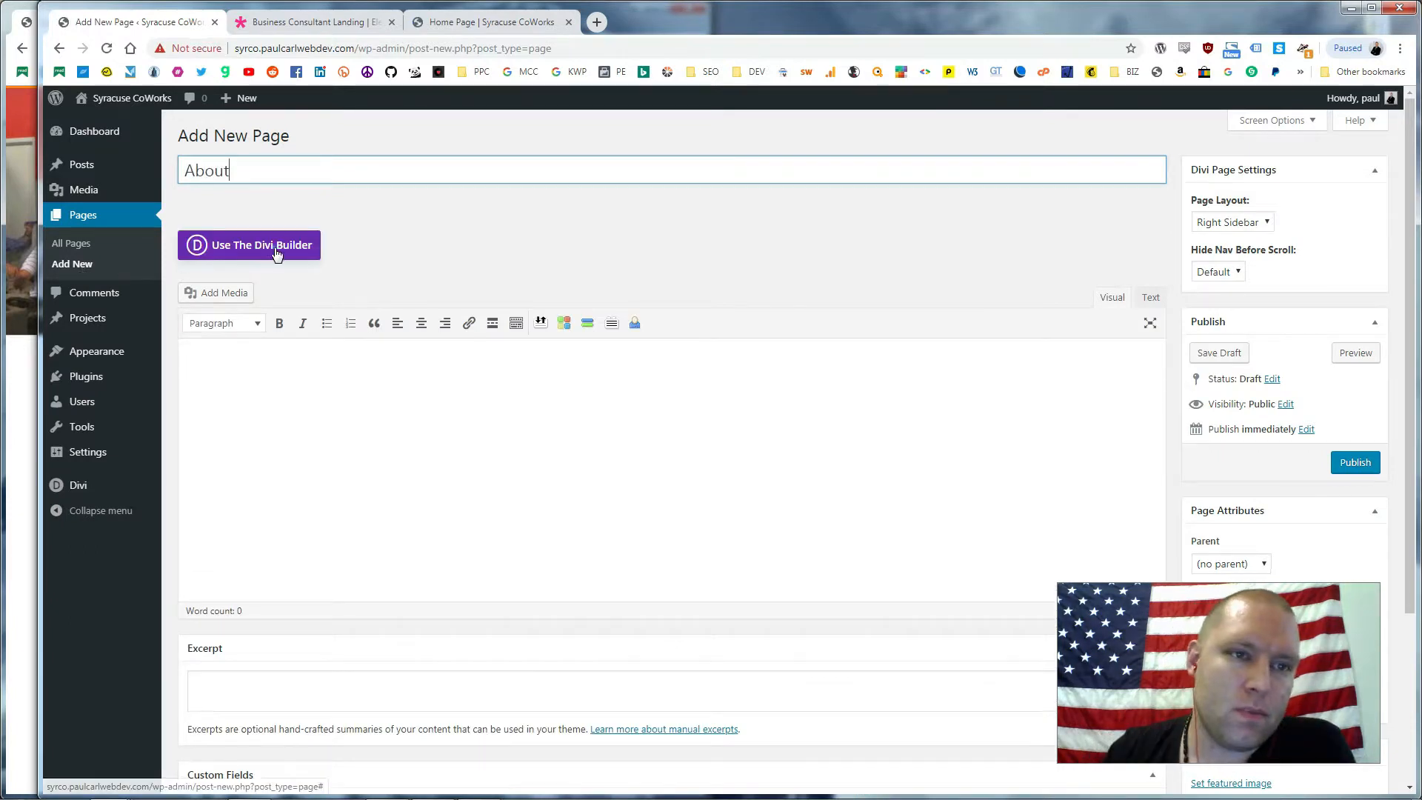
click(276, 246)
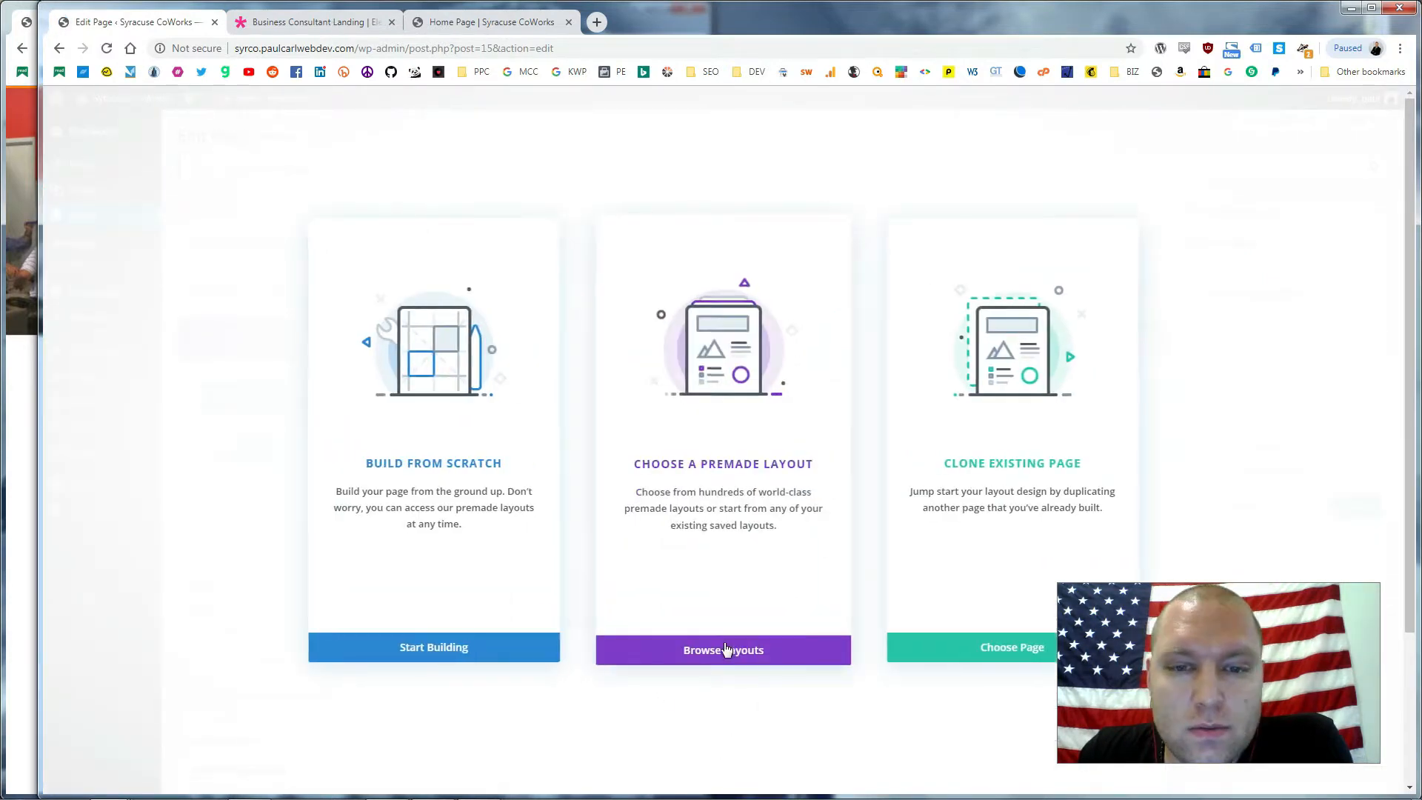
Import a Business Consultant premade layout into About, then switch to the live Home Page
click(724, 633)
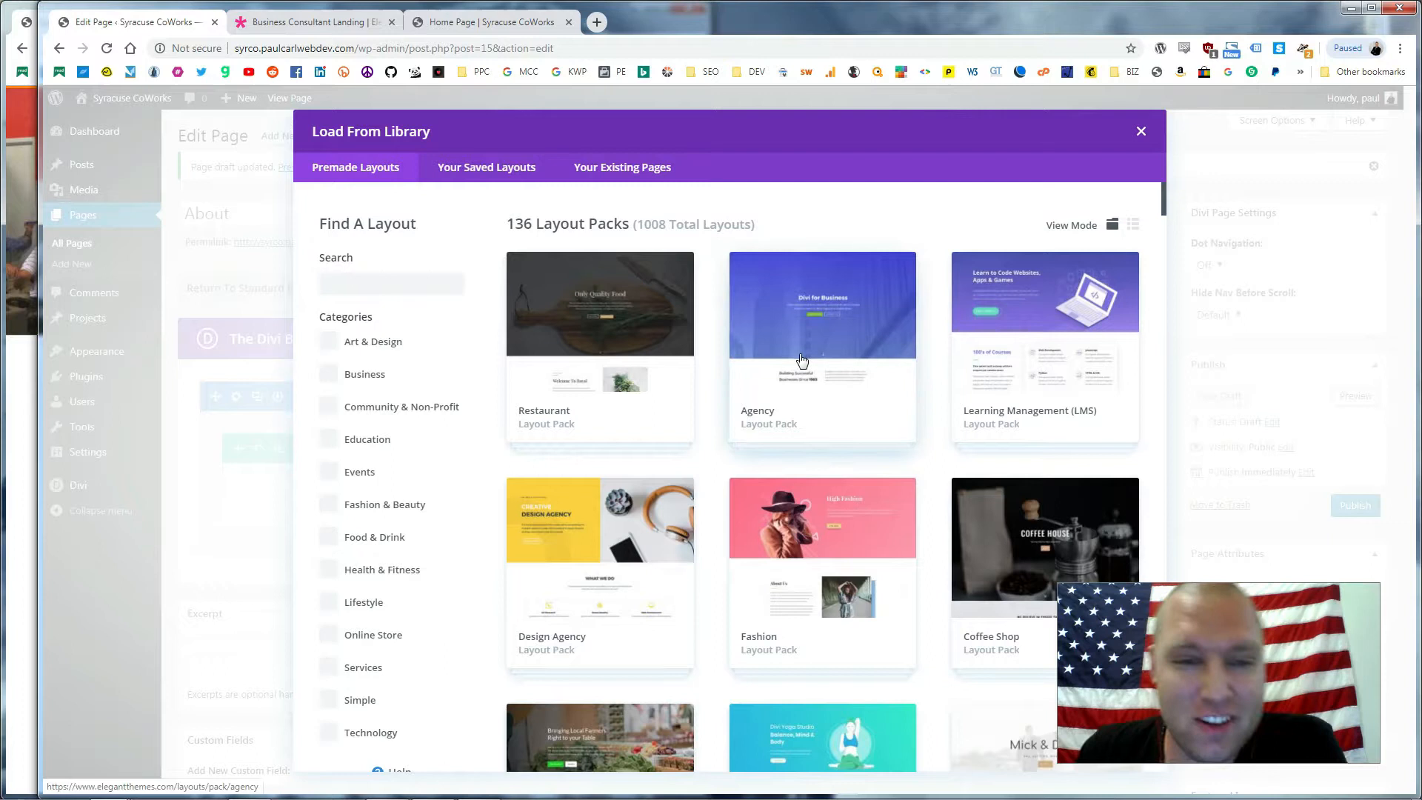
scroll(904, 400, down, 2)
scroll(903, 401, down, 10)
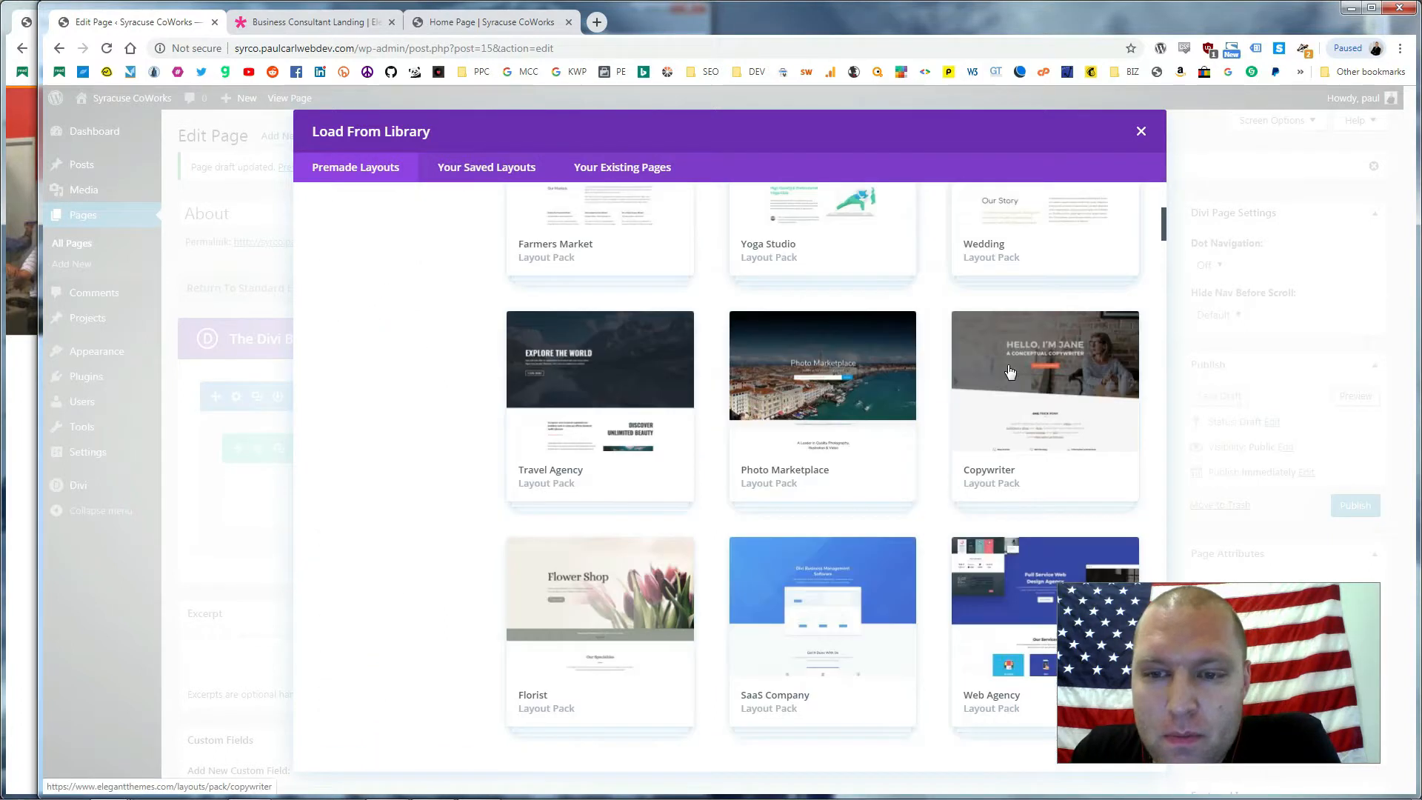
scroll(1017, 356, down, 5)
scroll(1047, 359, up, 3)
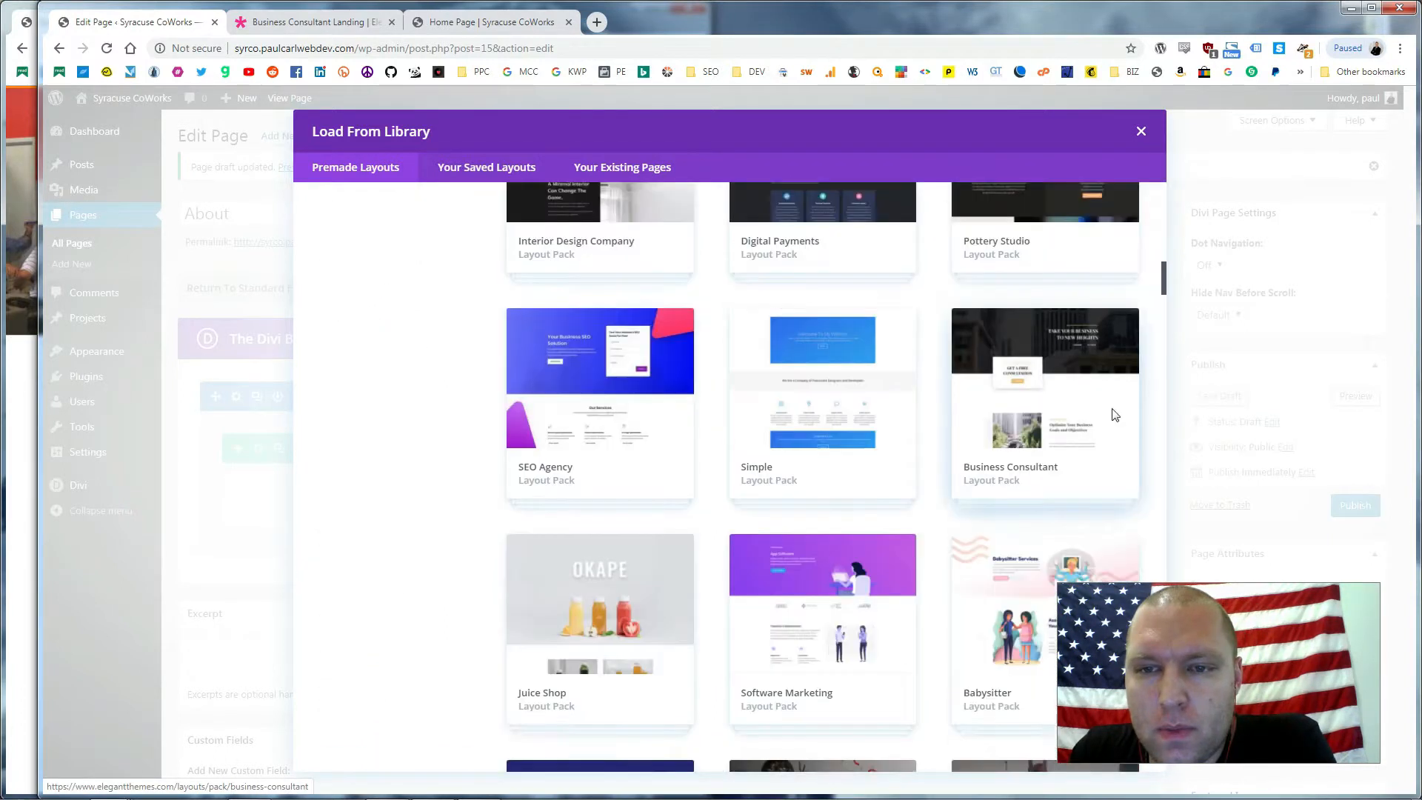
click(1031, 343)
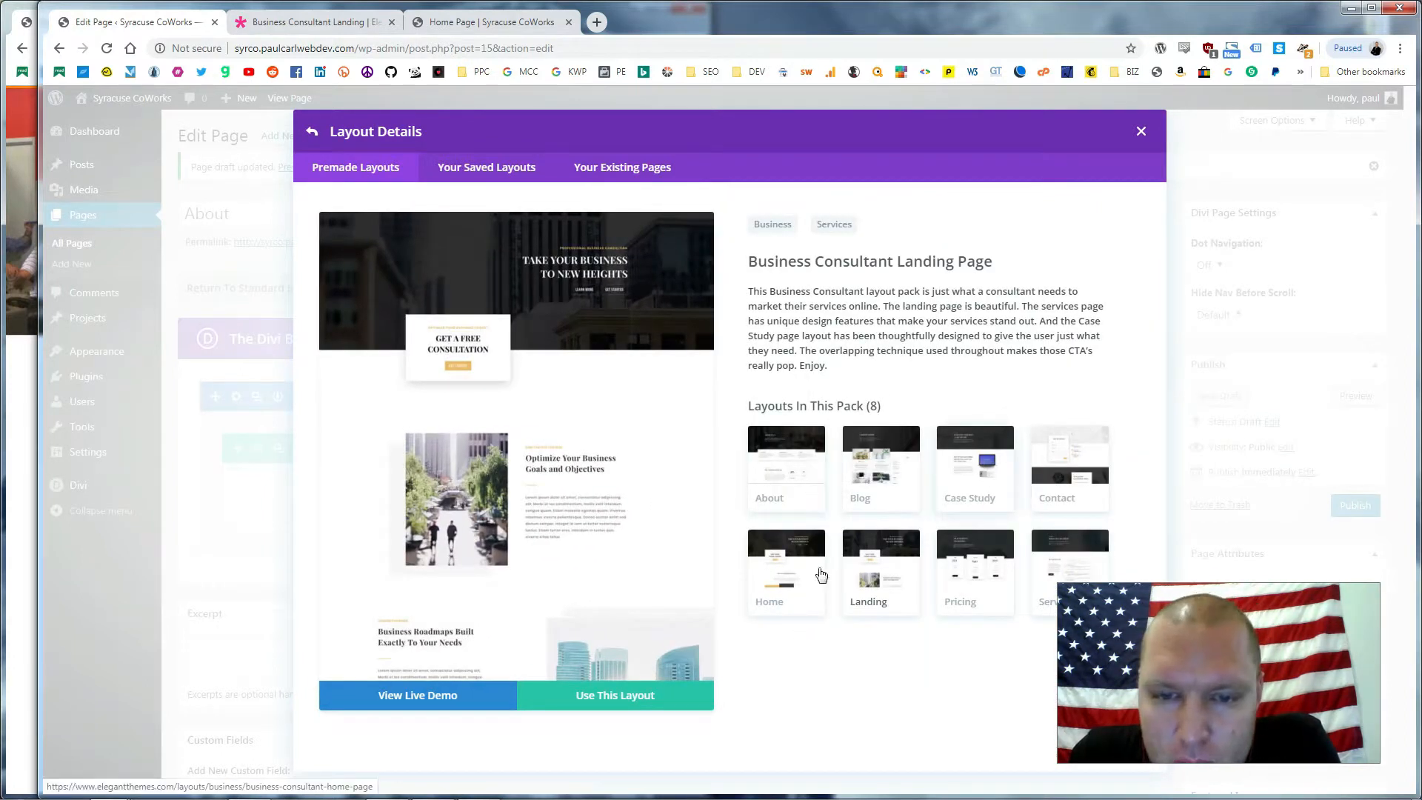
click(622, 704)
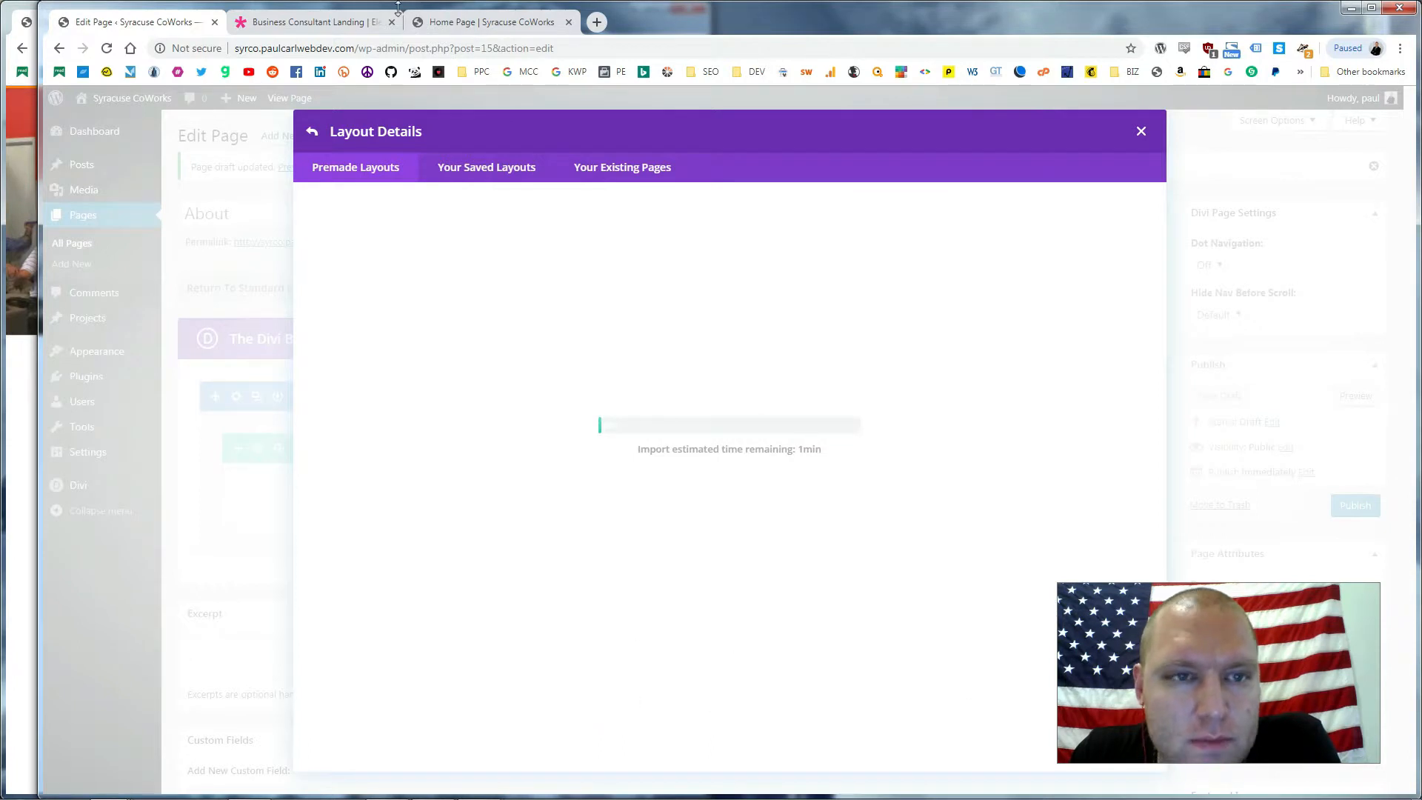
click(477, 22)
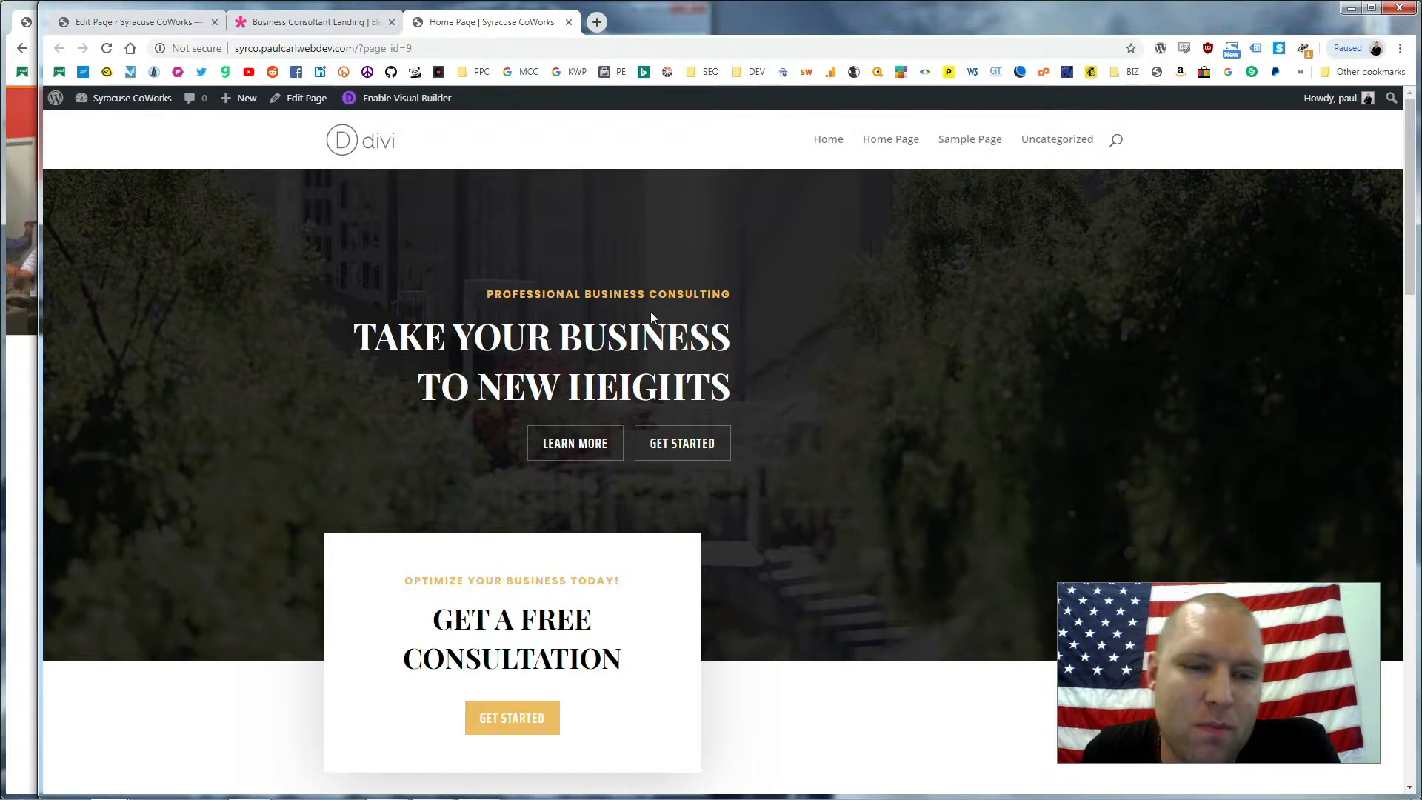
Scroll the live Home Page to the contact form and back, then return to the Landing demo
scroll(996, 362, down, 5)
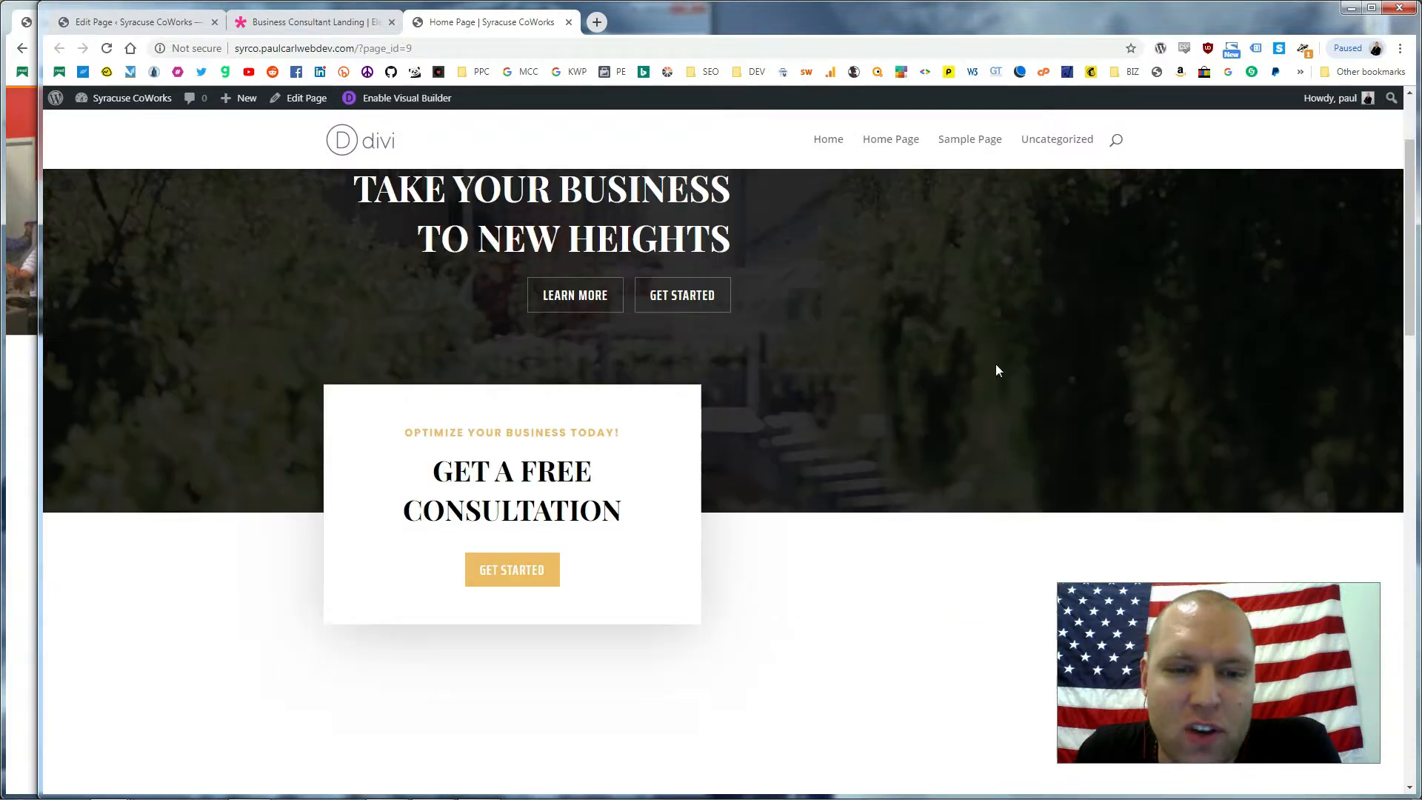
scroll(992, 366, down, 10)
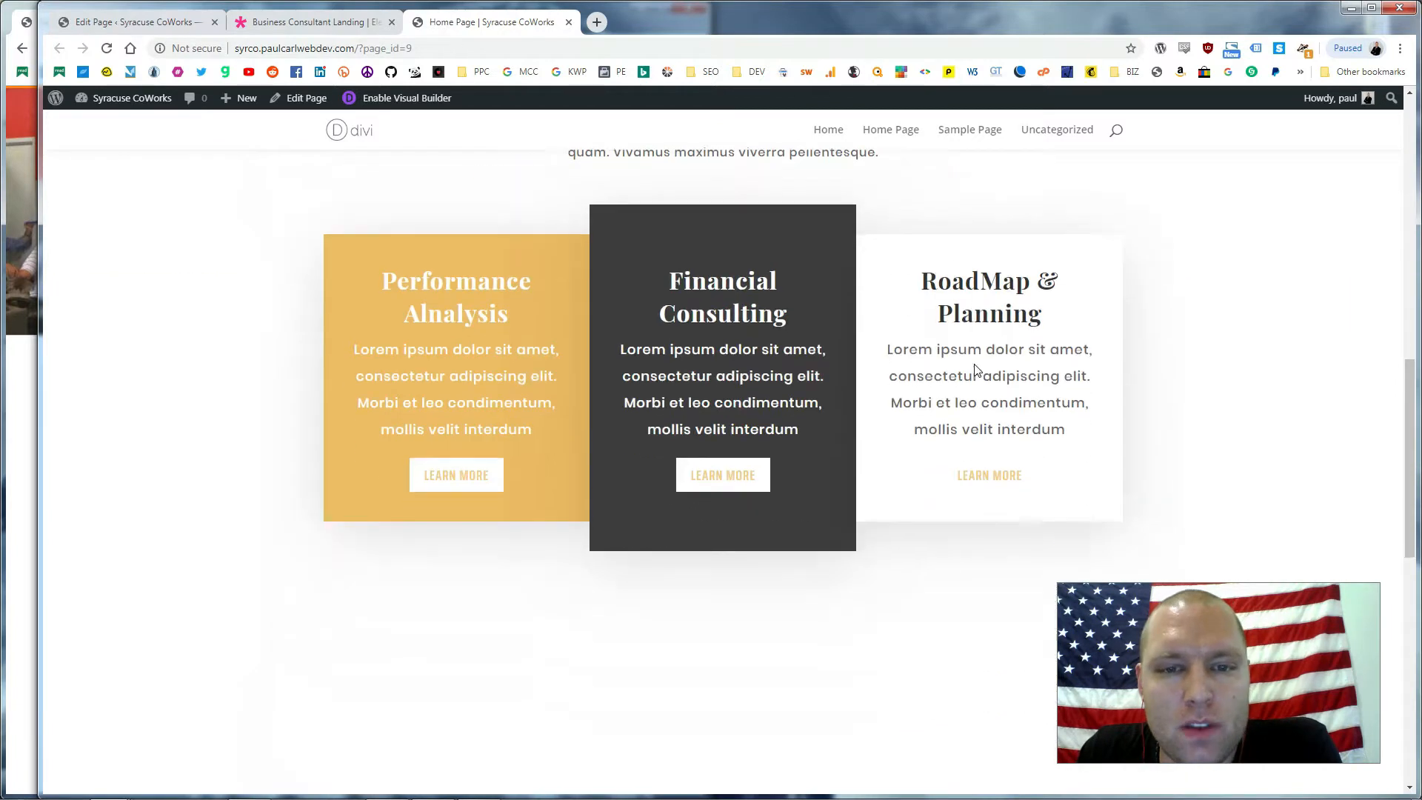
scroll(975, 367, down, 7)
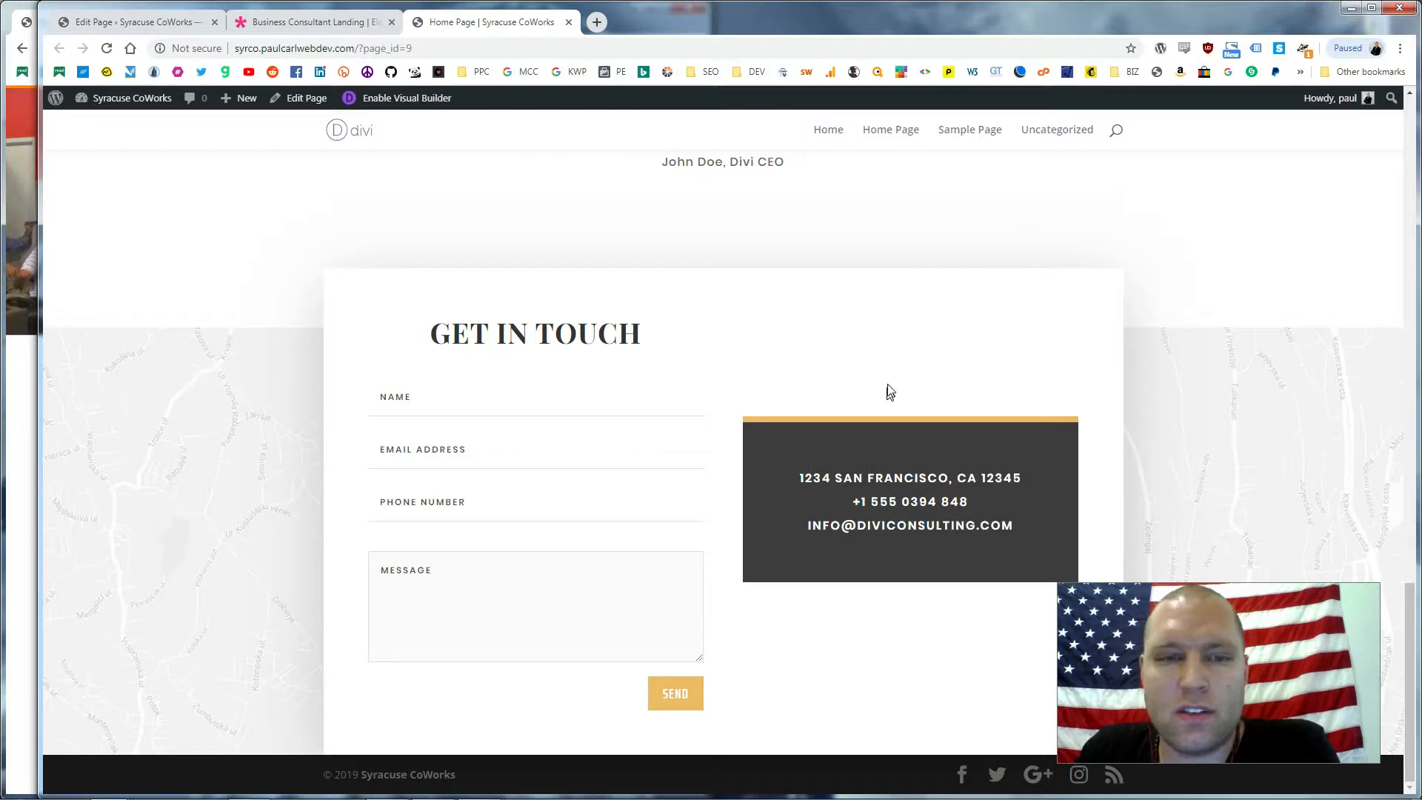
scroll(872, 373, up, 20)
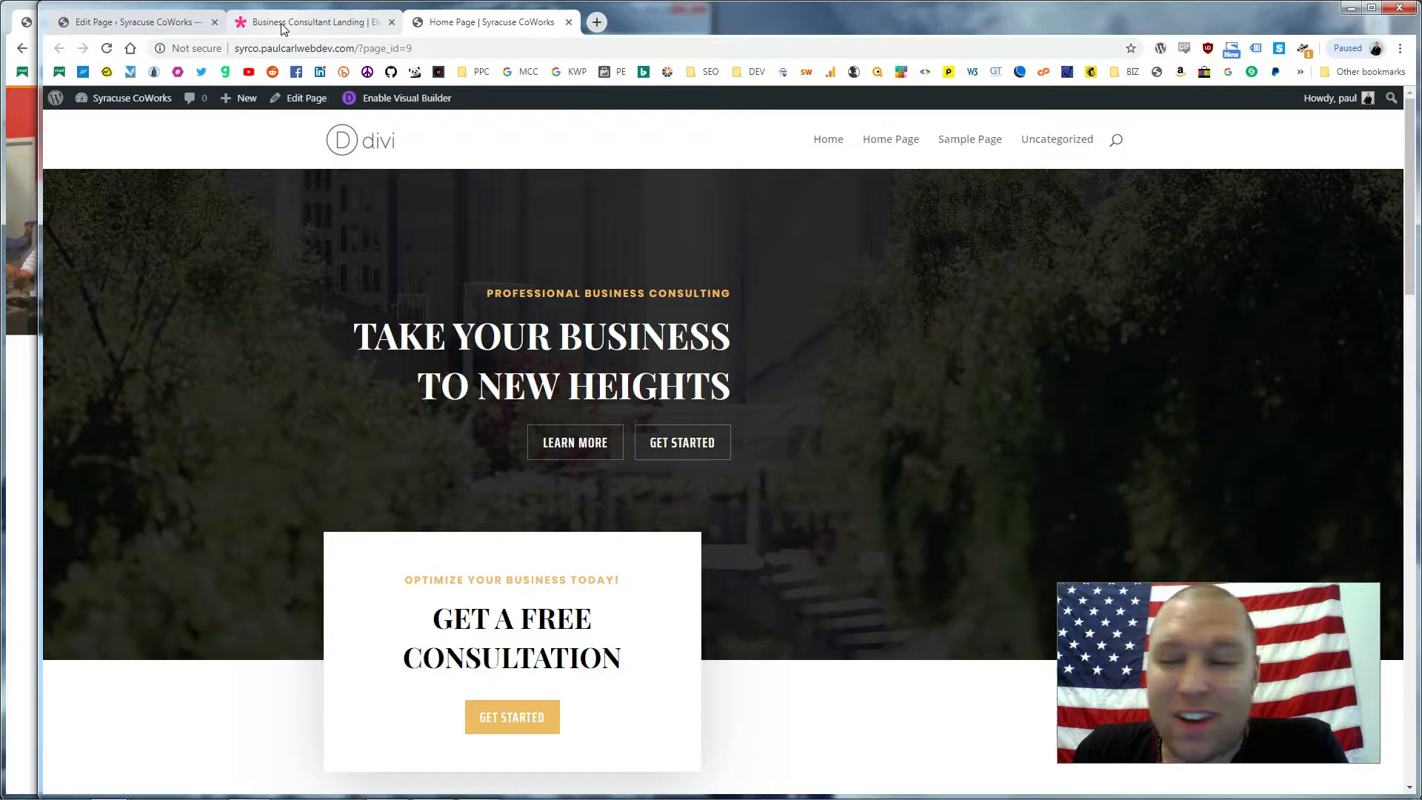
click(283, 29)
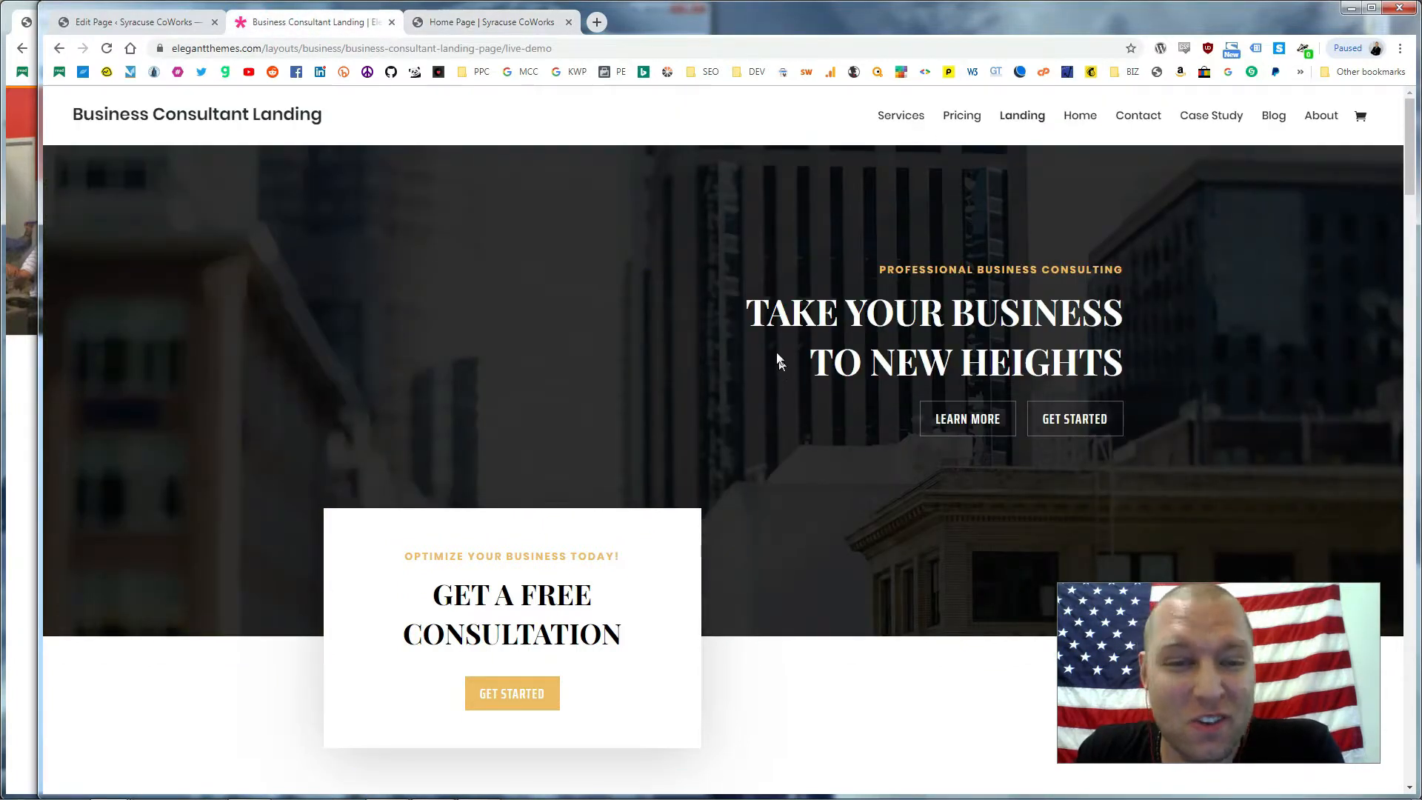
Scroll briefly down and back up the Business Consultant Landing demo
scroll(794, 366, down, 2)
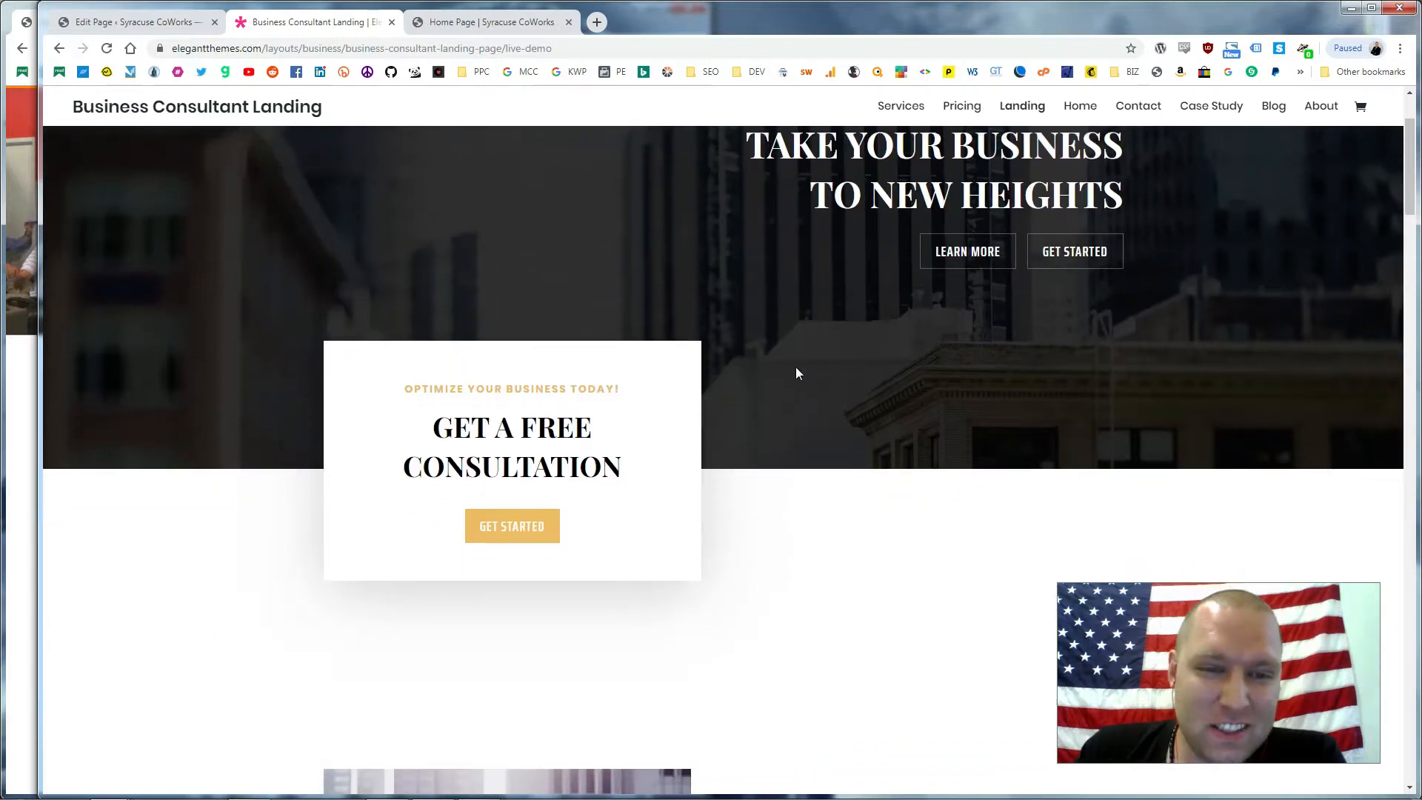
scroll(795, 367, up, 1)
scroll(795, 366, up, 2)
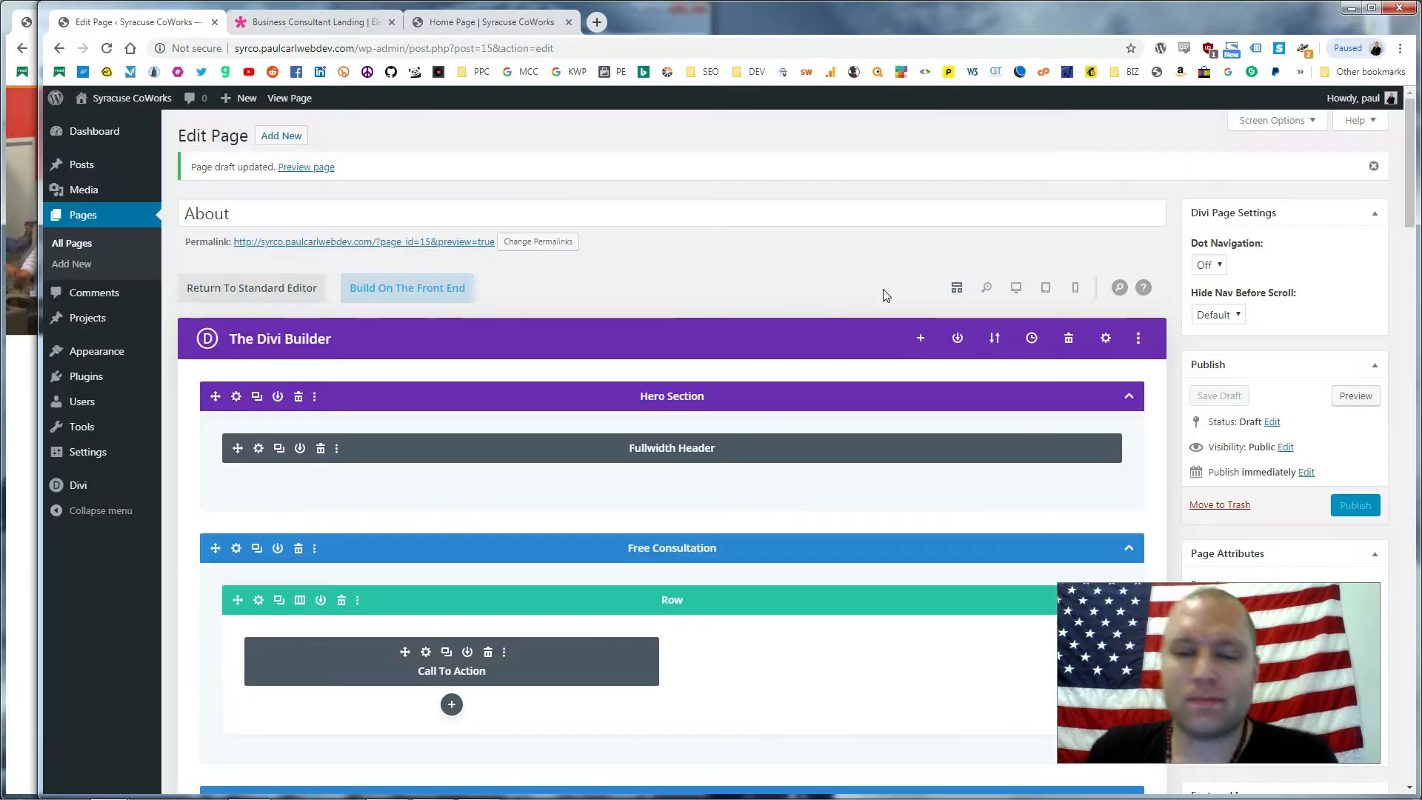
scroll(792, 403, down, 4)
scroll(800, 392, down, 3)
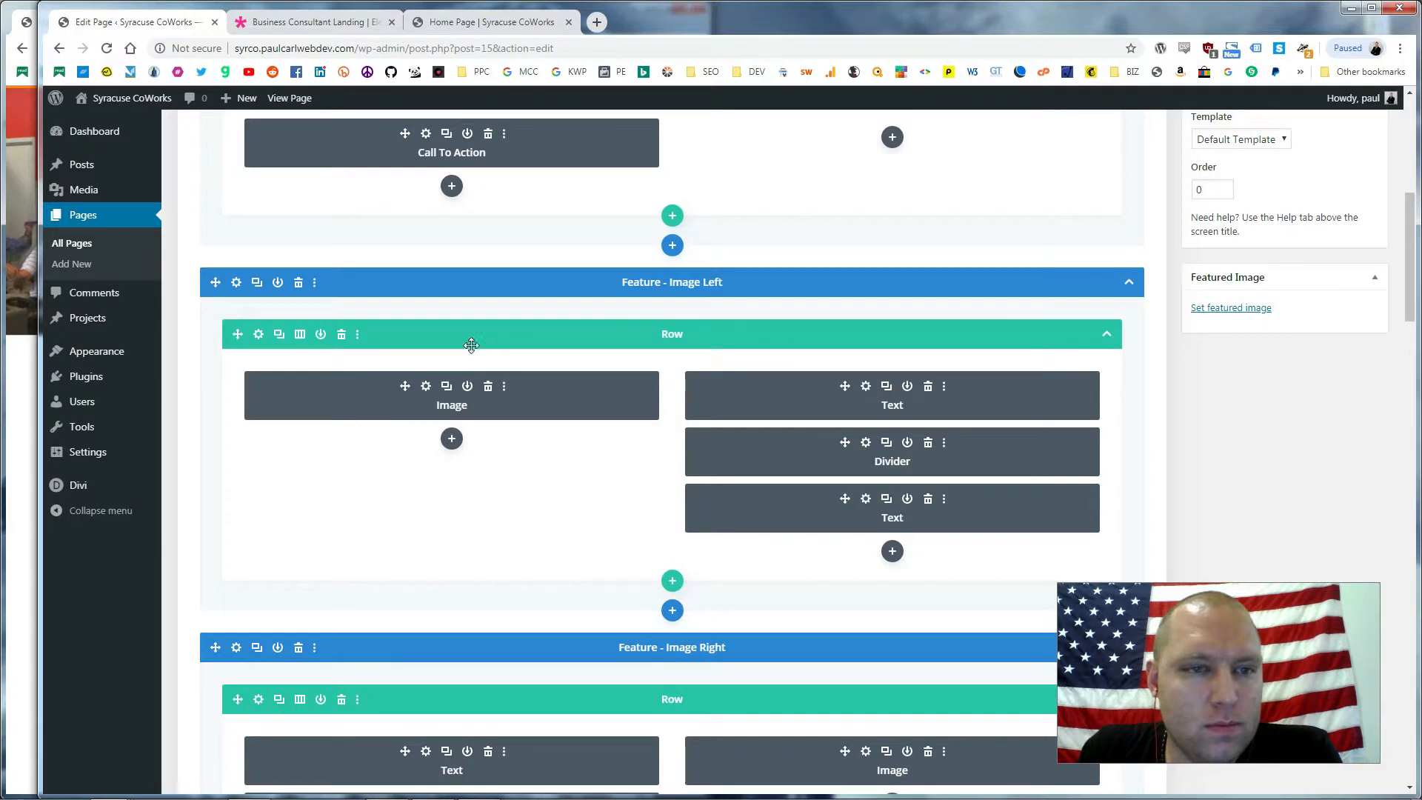
scroll(709, 329, up, 3)
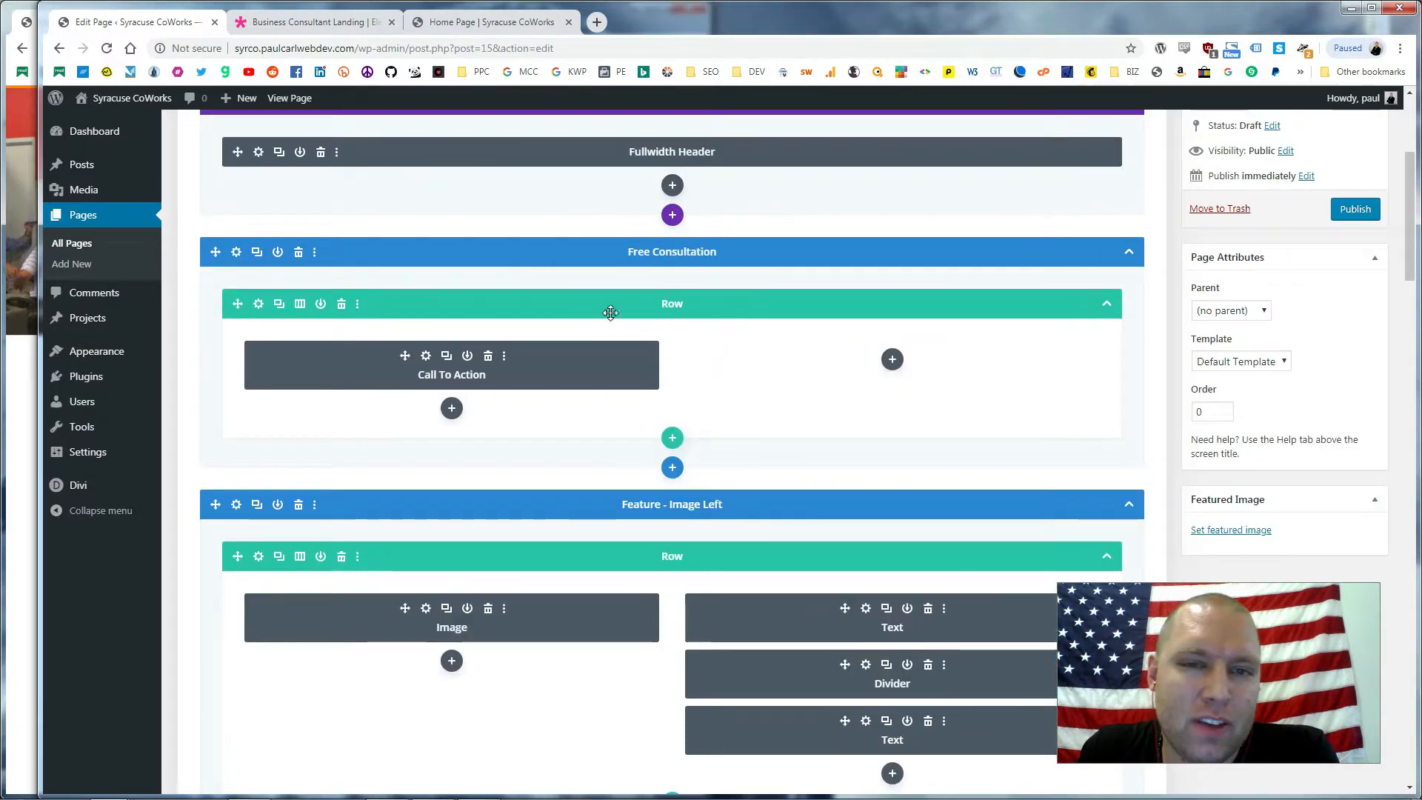
scroll(290, 390, up, 4)
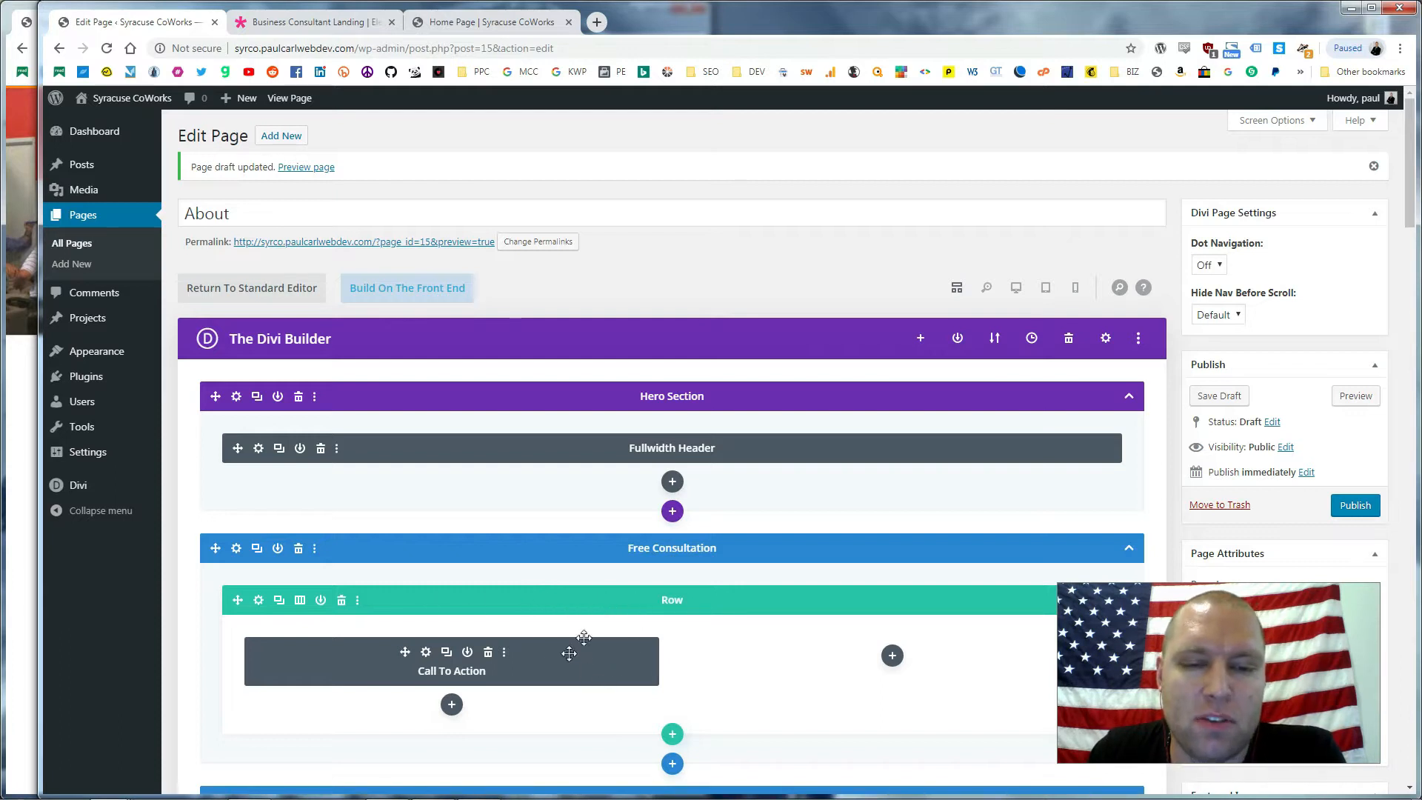
scroll(736, 663, down, 1)
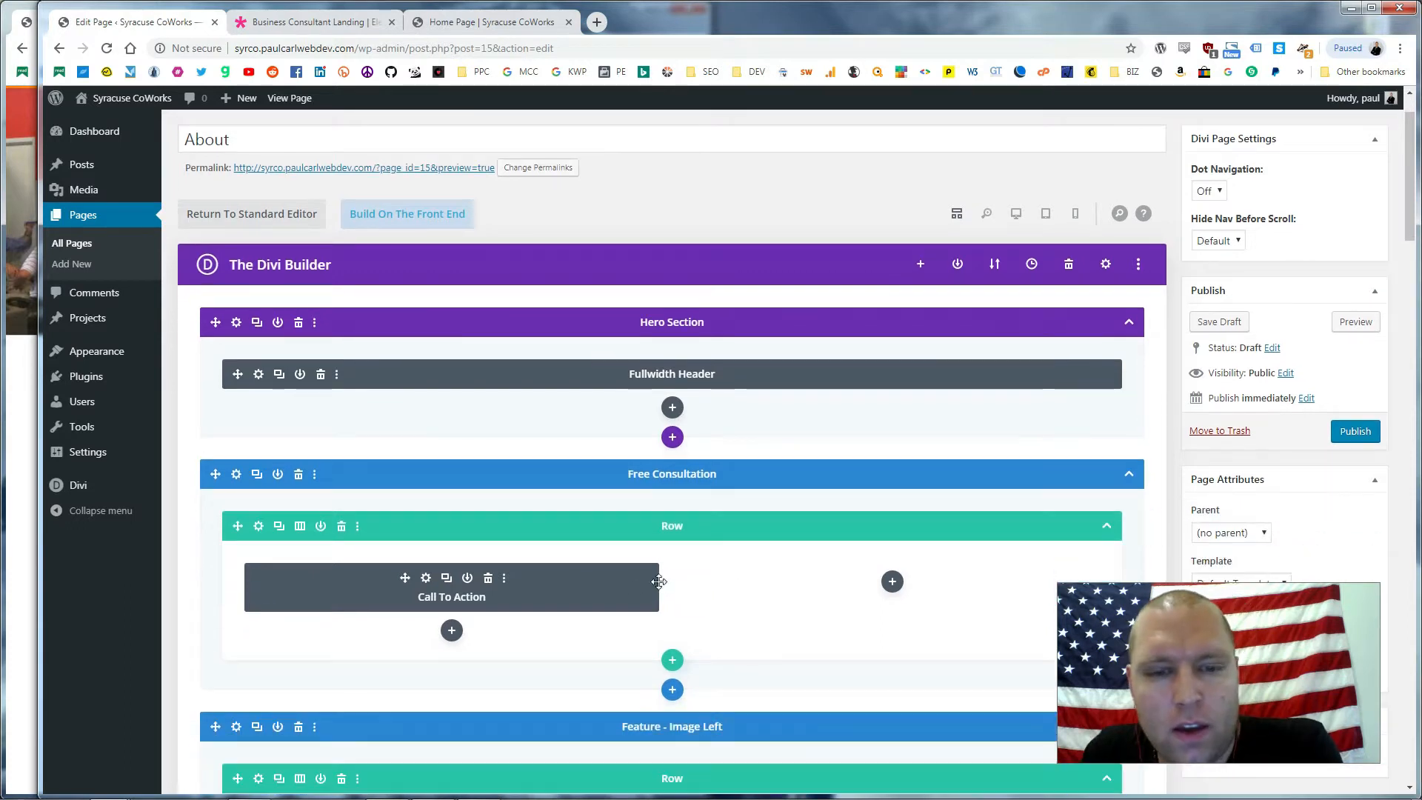
scroll(596, 570, down, 2)
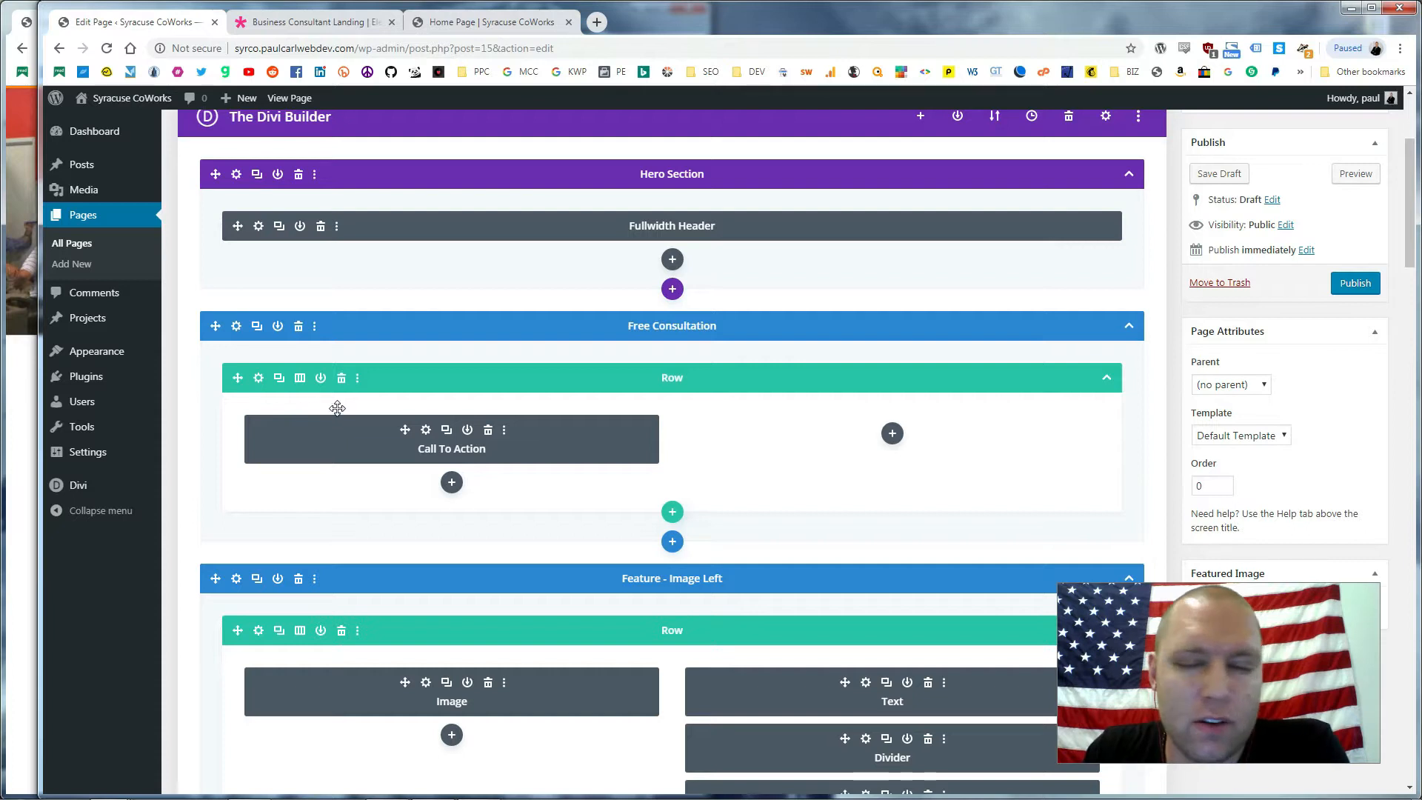
scroll(585, 422, down, 2)
scroll(770, 452, down, 10)
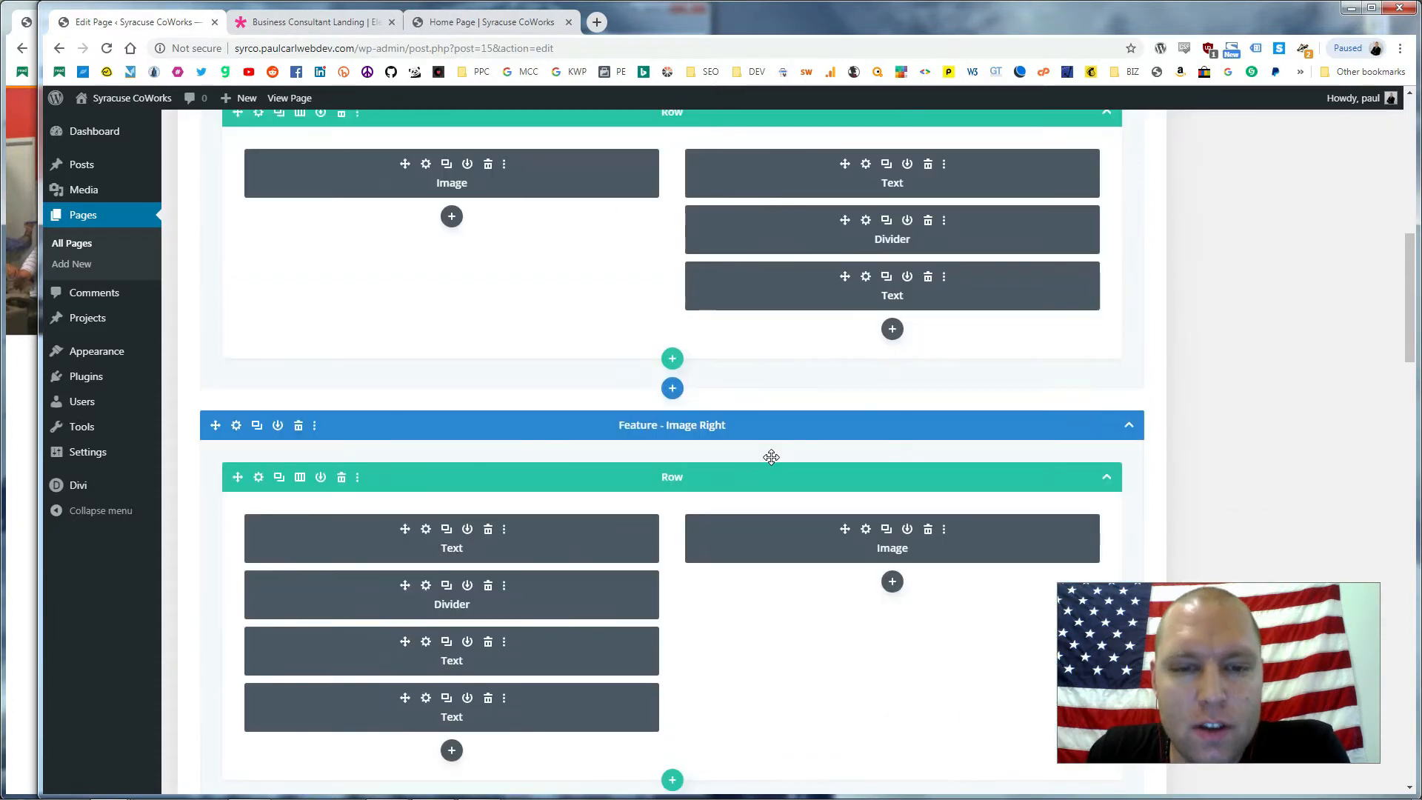
scroll(786, 498, down, 8)
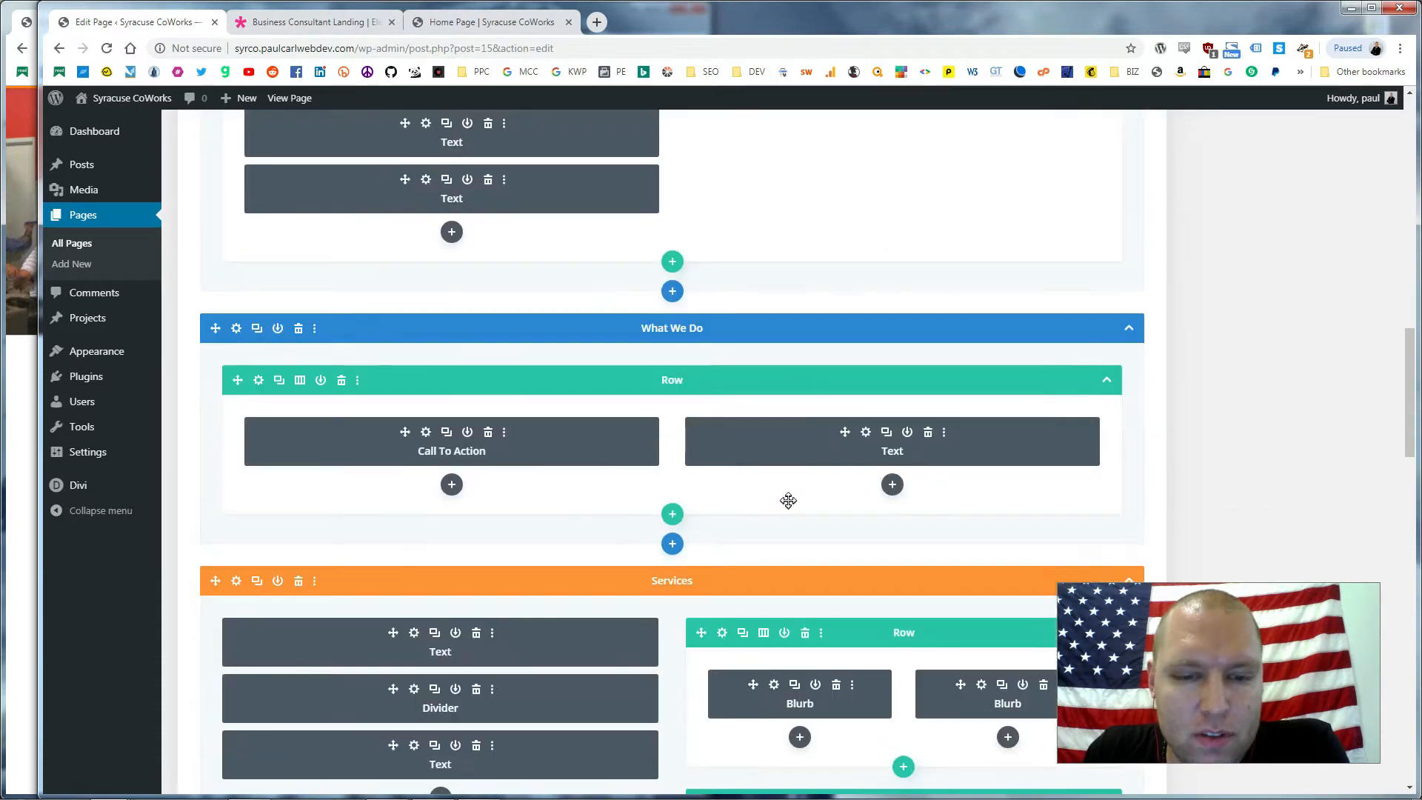
scroll(786, 496, down, 11)
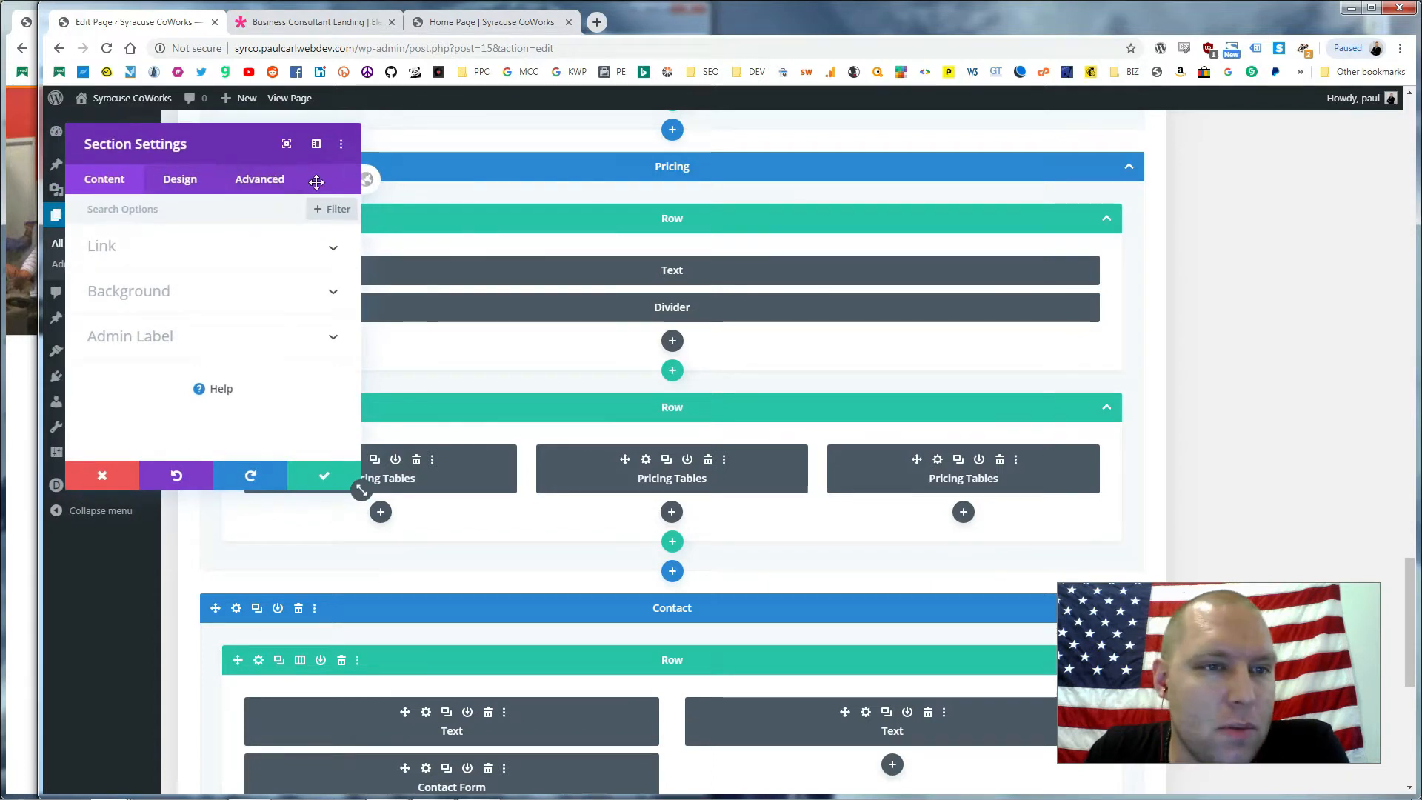
drag(362, 489, 1308, 594)
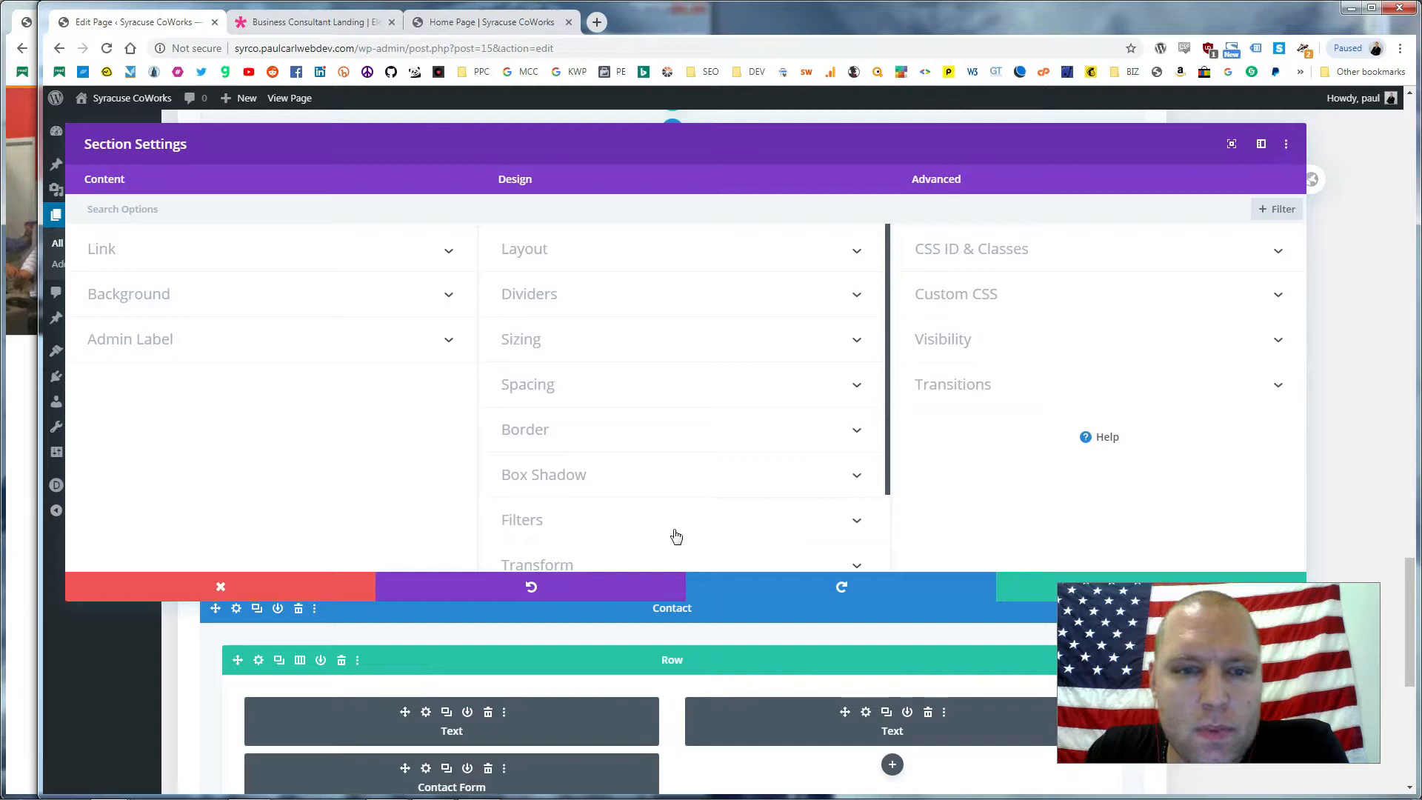
drag(587, 127, 600, 111)
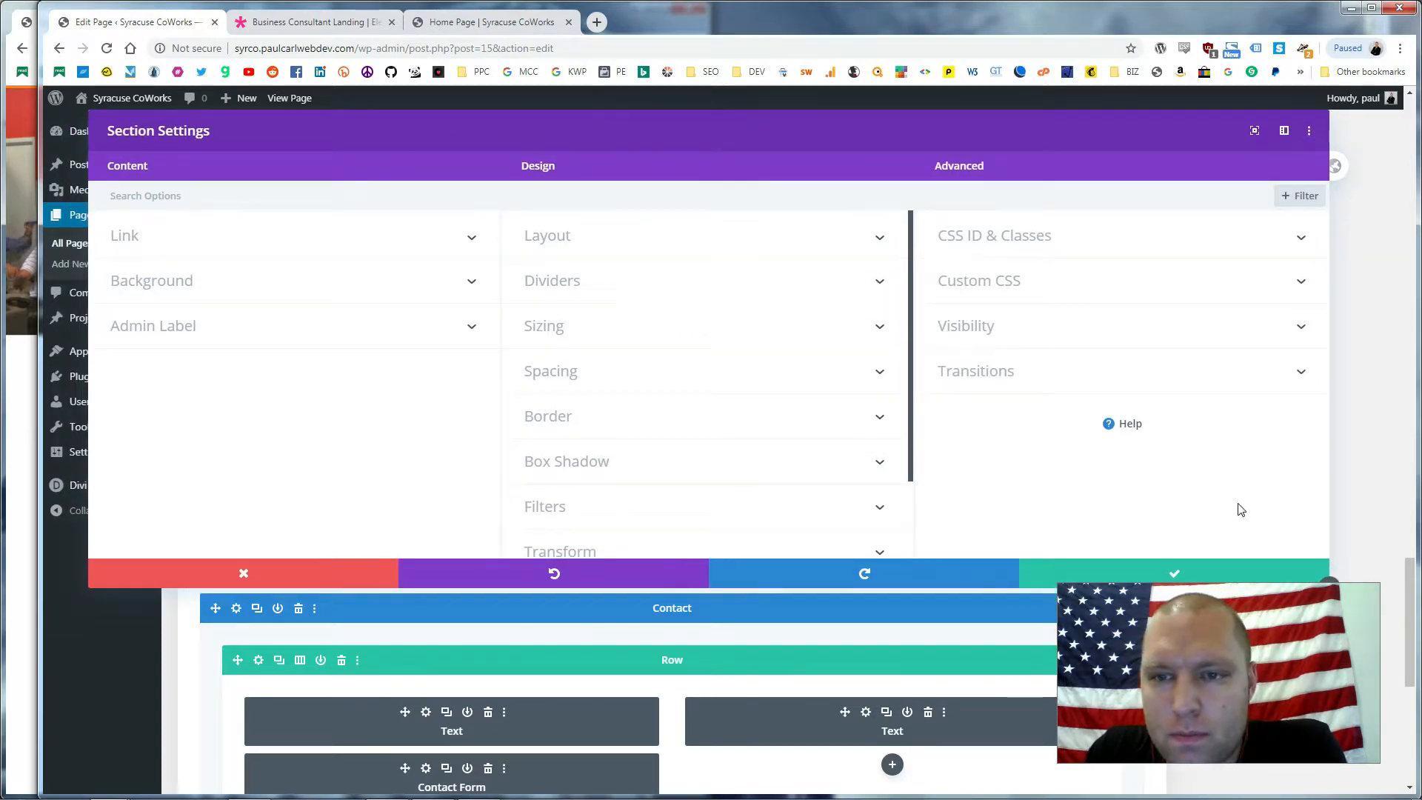
scroll(719, 451, down, 2)
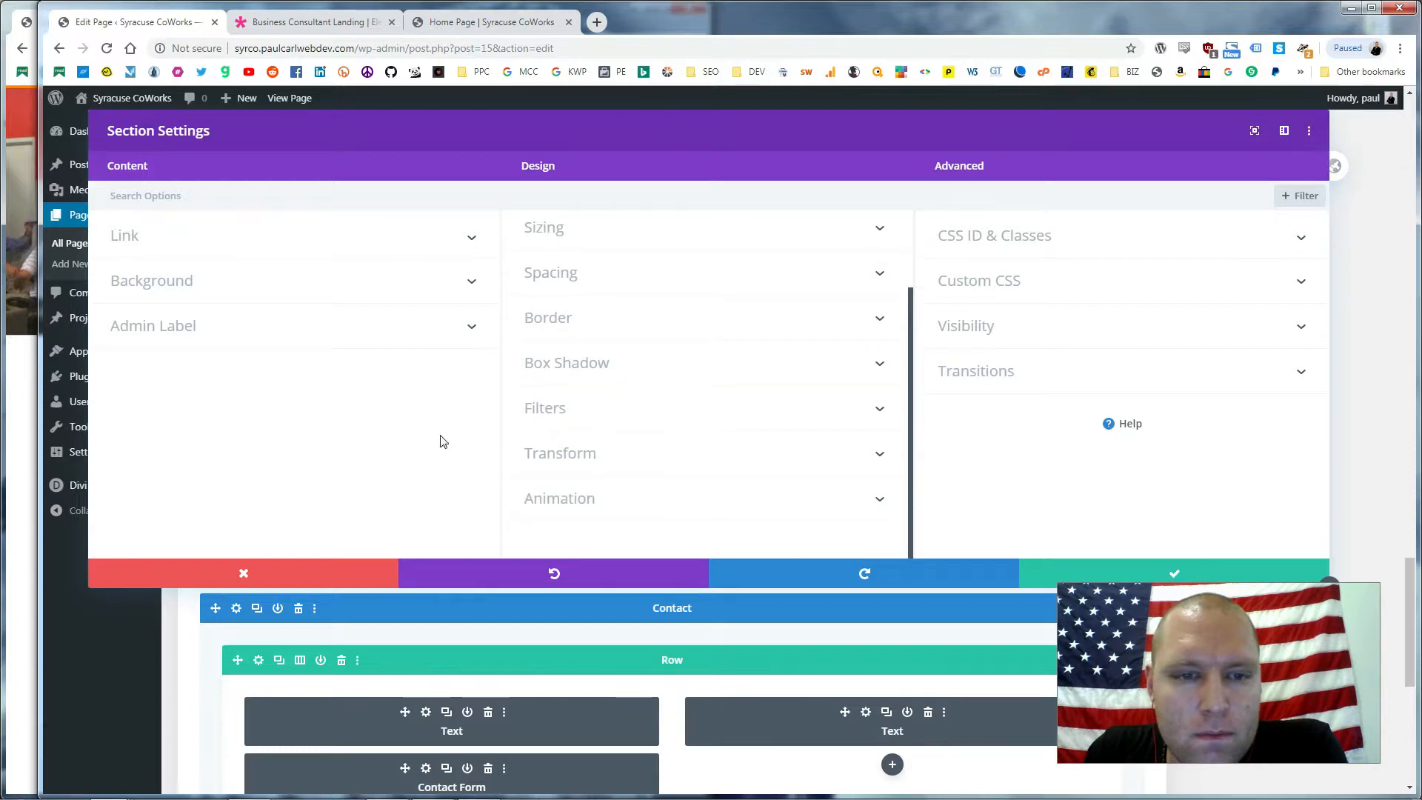
click(405, 332)
click(435, 277)
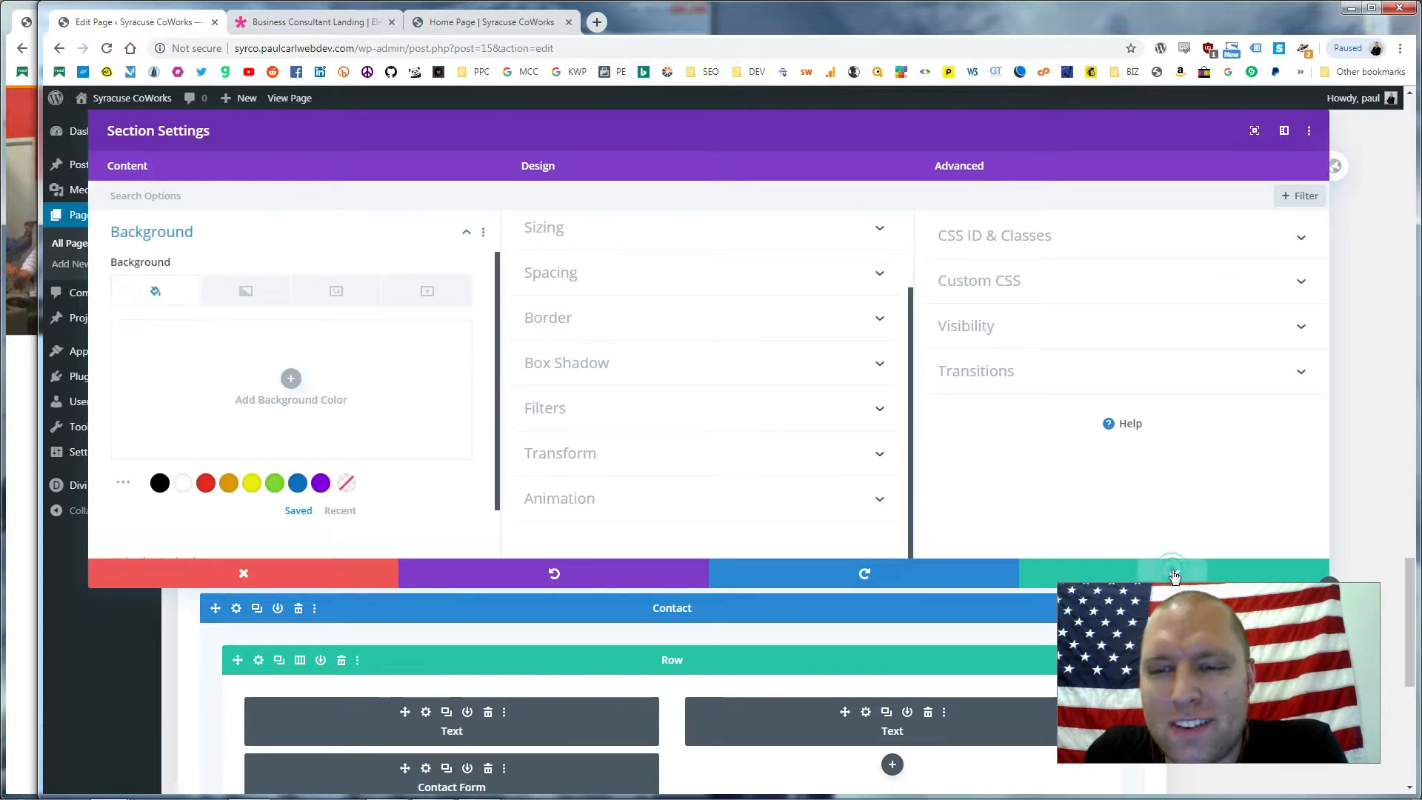
click(1173, 574)
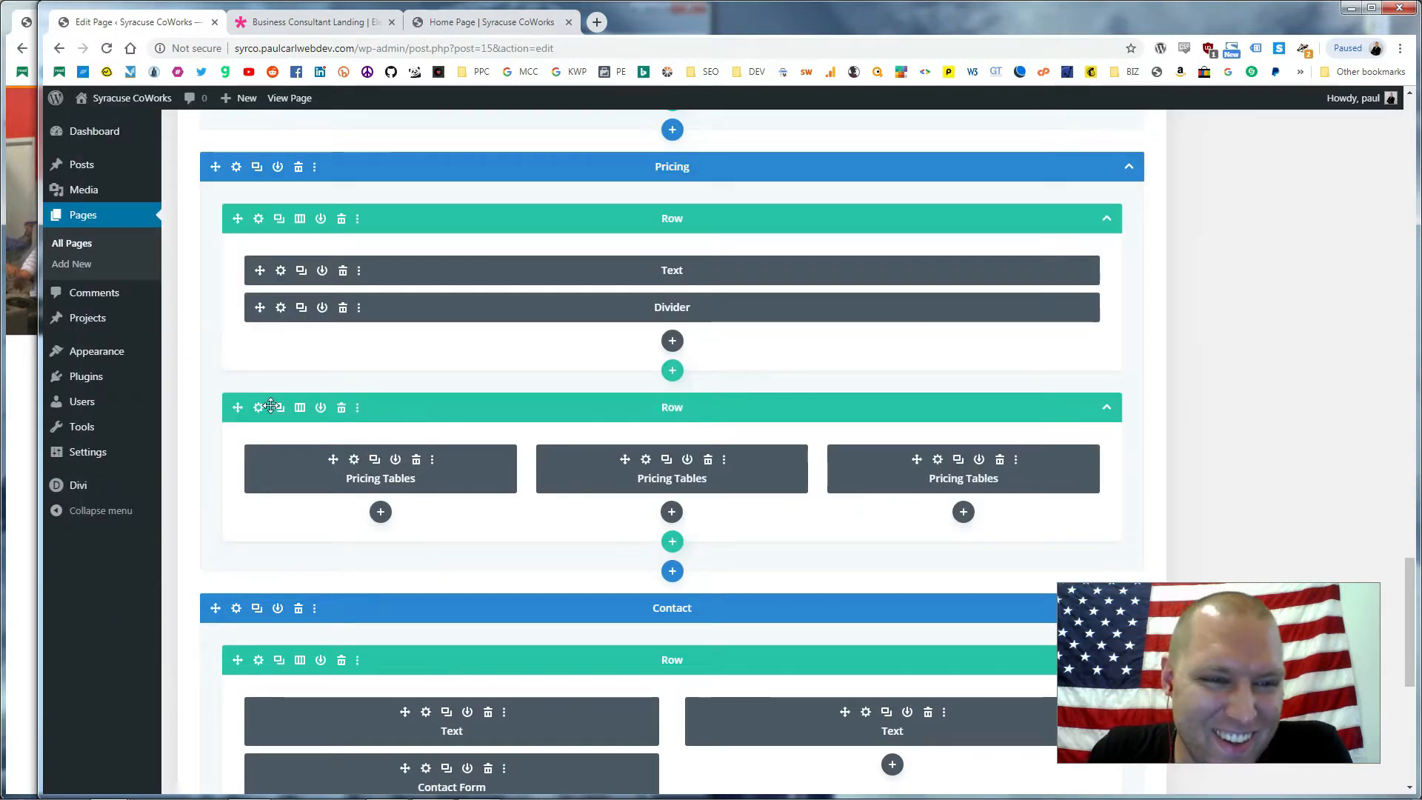
Save the Pricing section as a global Divi Library item named 'Pricing Table'
click(278, 168)
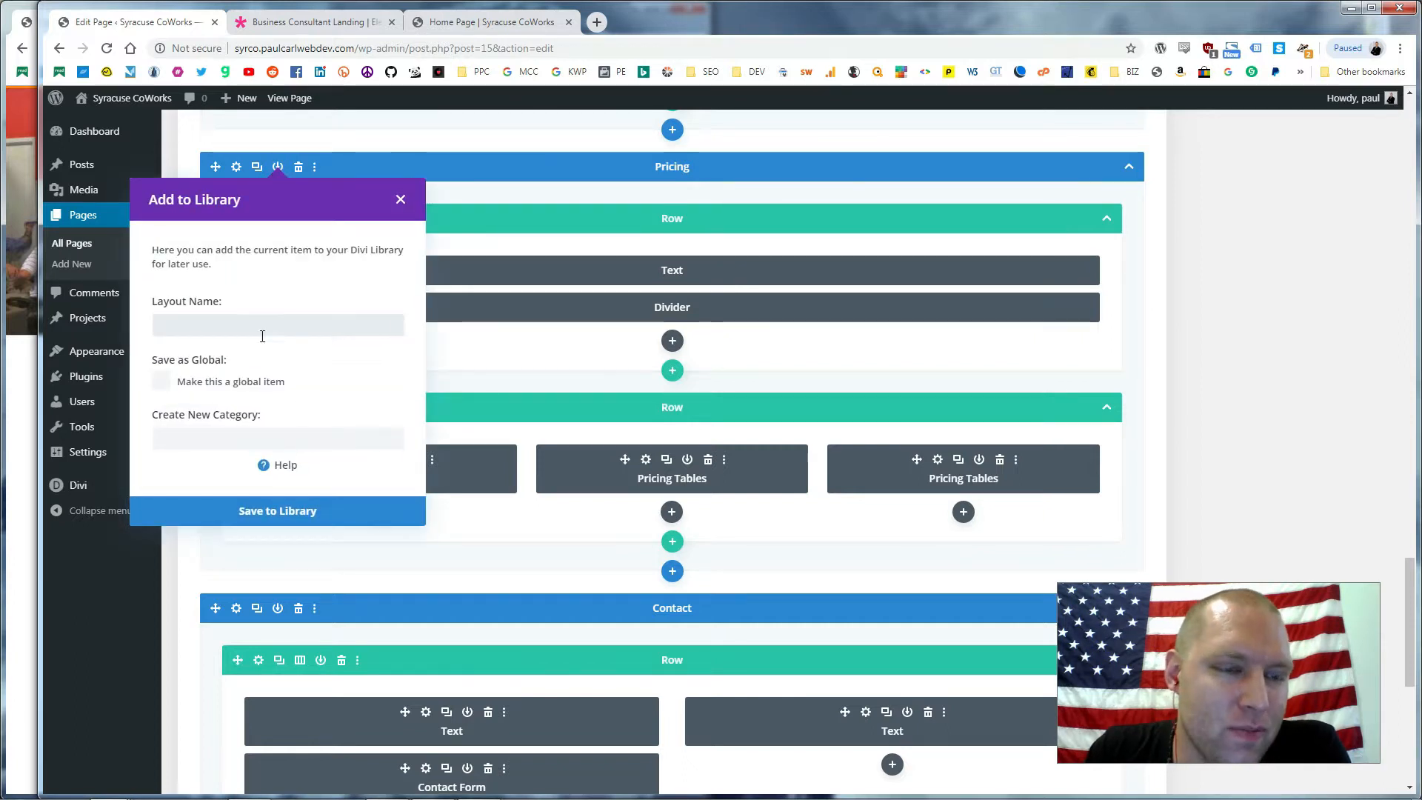
click(161, 383)
click(230, 320)
text(Prc)
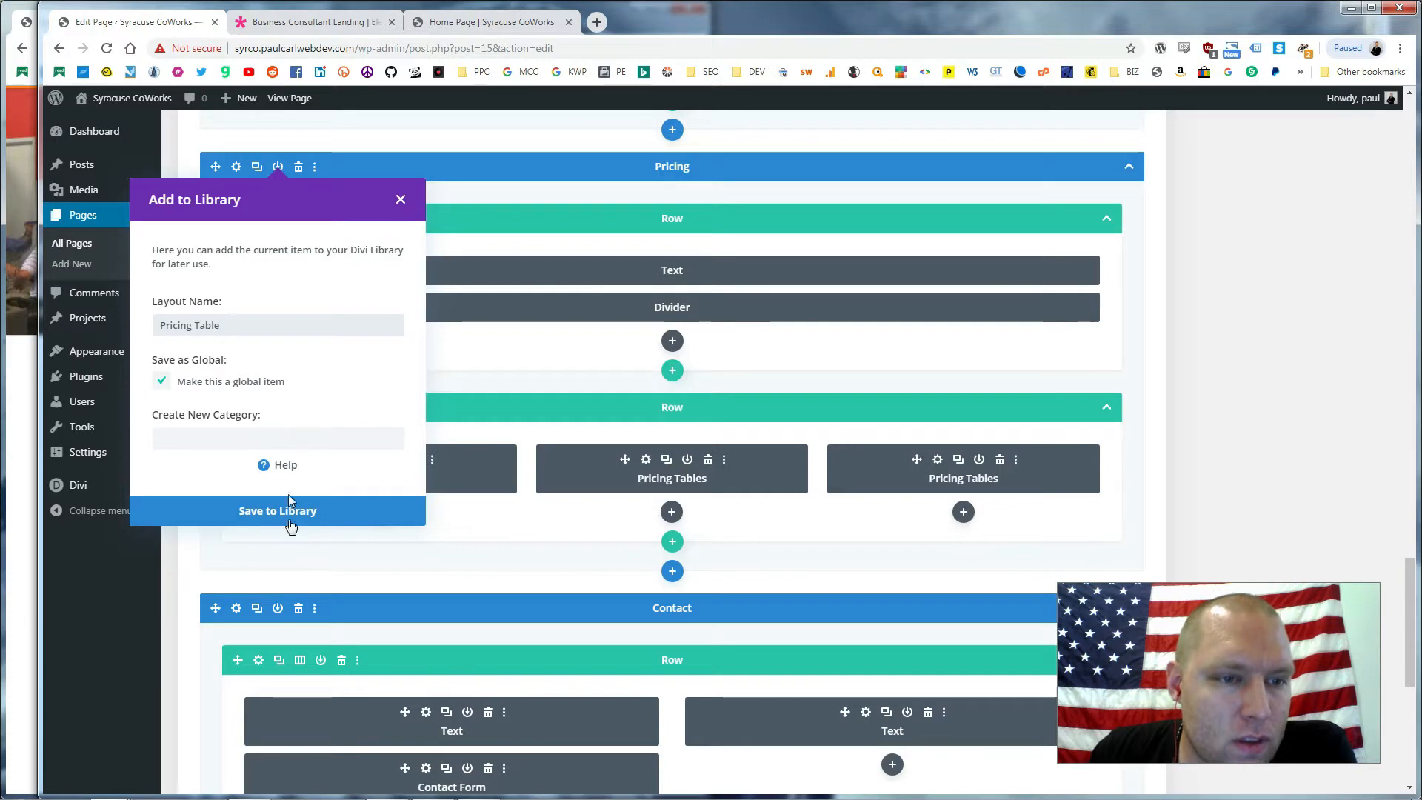
click(275, 514)
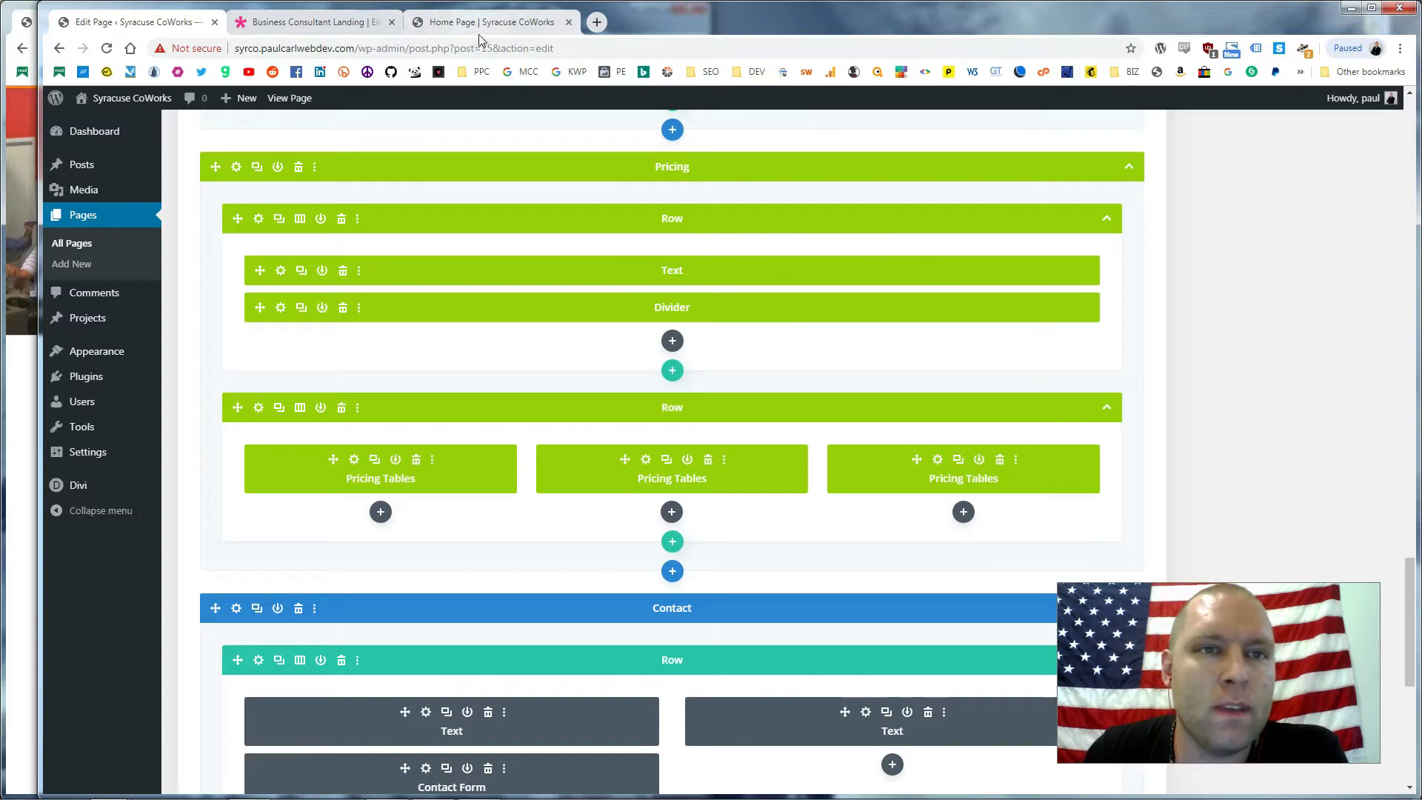
Stay on the page at the Leave site prompt and publish the About page
click(77, 245)
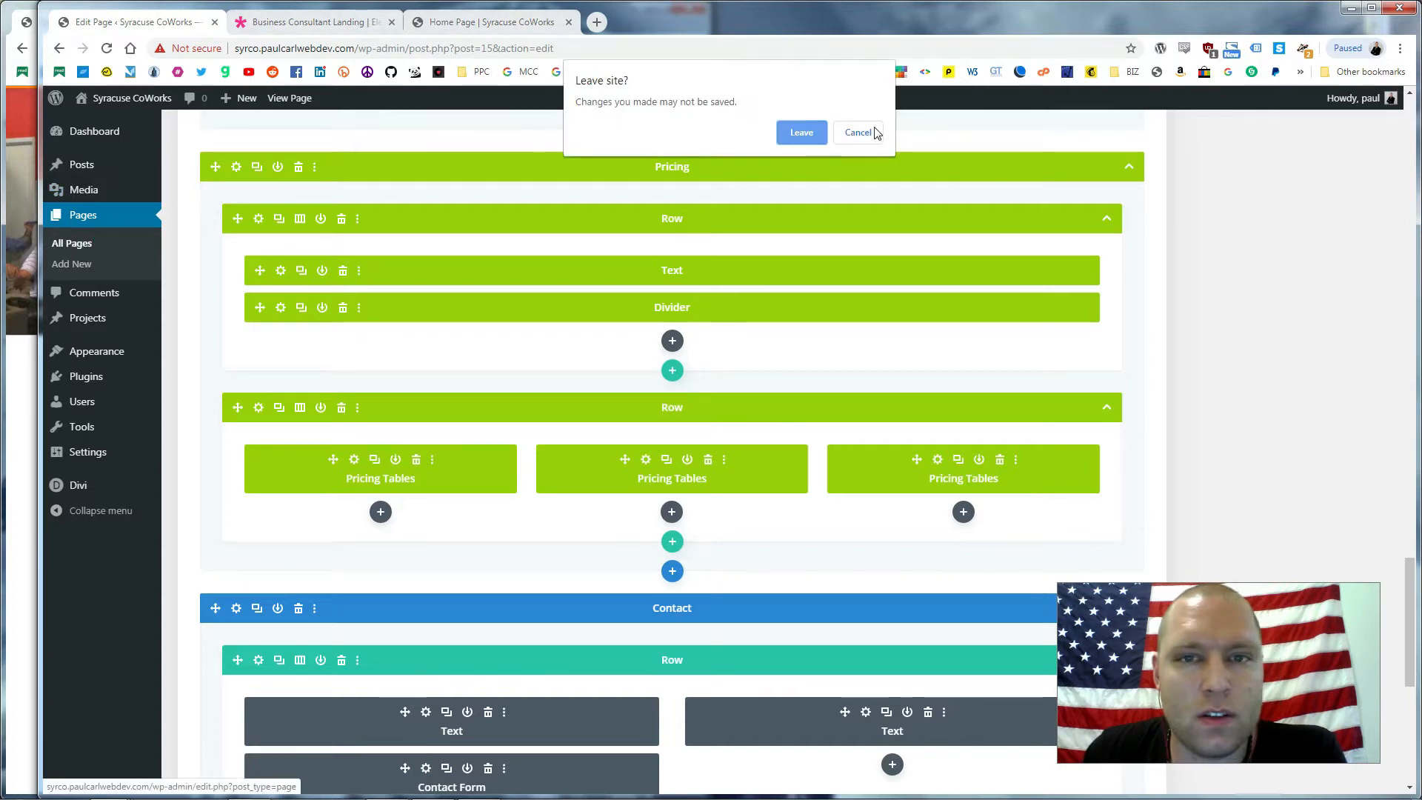
click(868, 131)
scroll(1312, 306, up, 7)
scroll(1311, 305, up, 15)
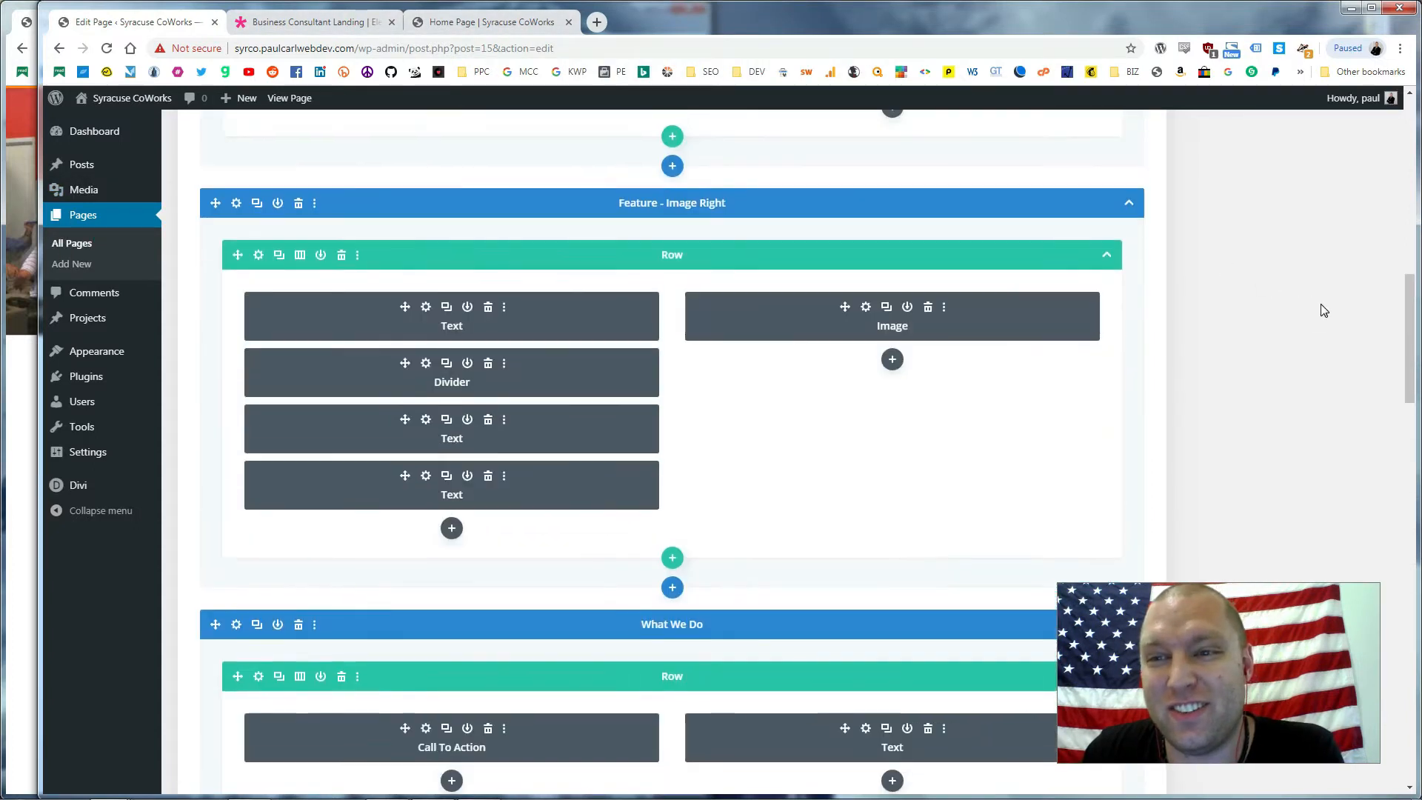
click(1345, 363)
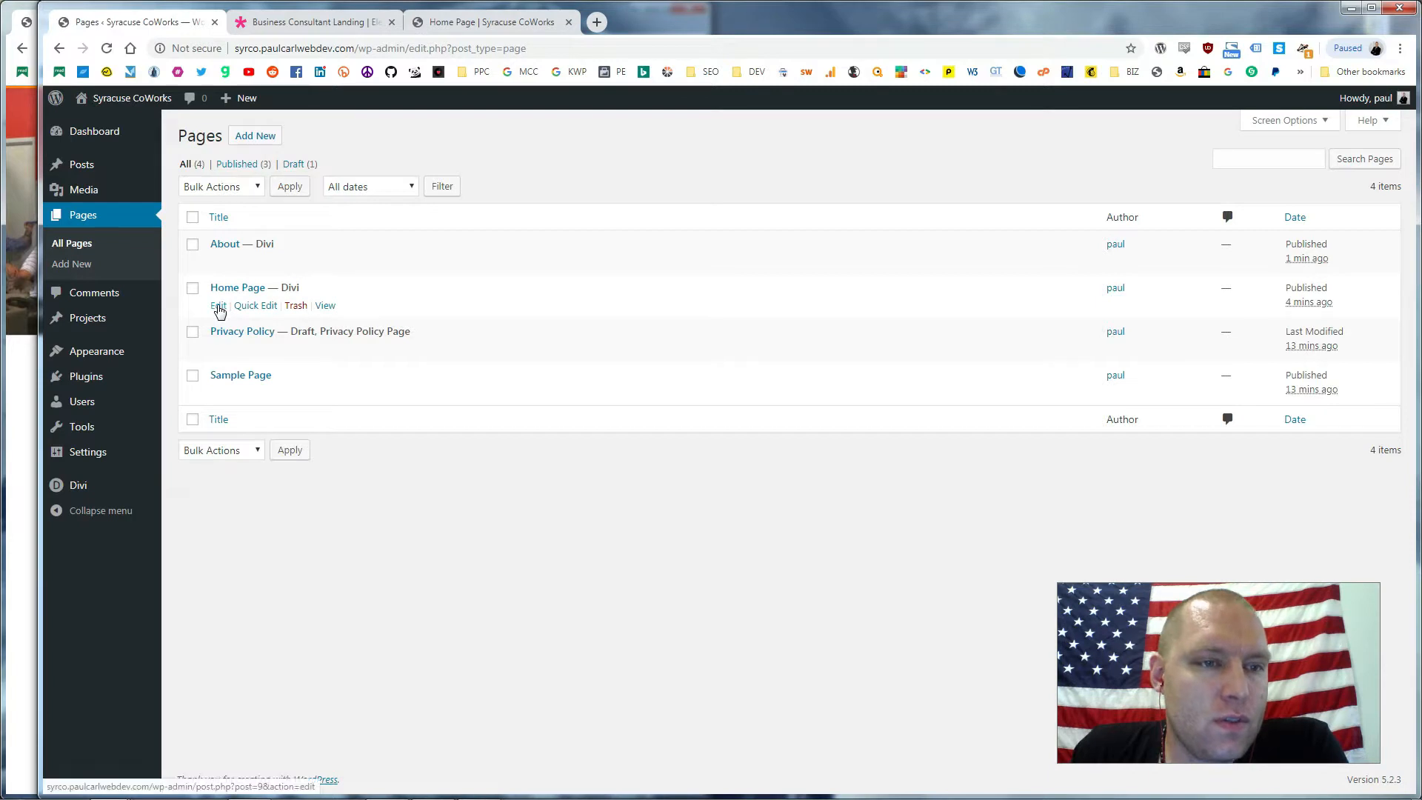
Open the Home Page for editing and close the Business Consultant Landing tab
click(219, 306)
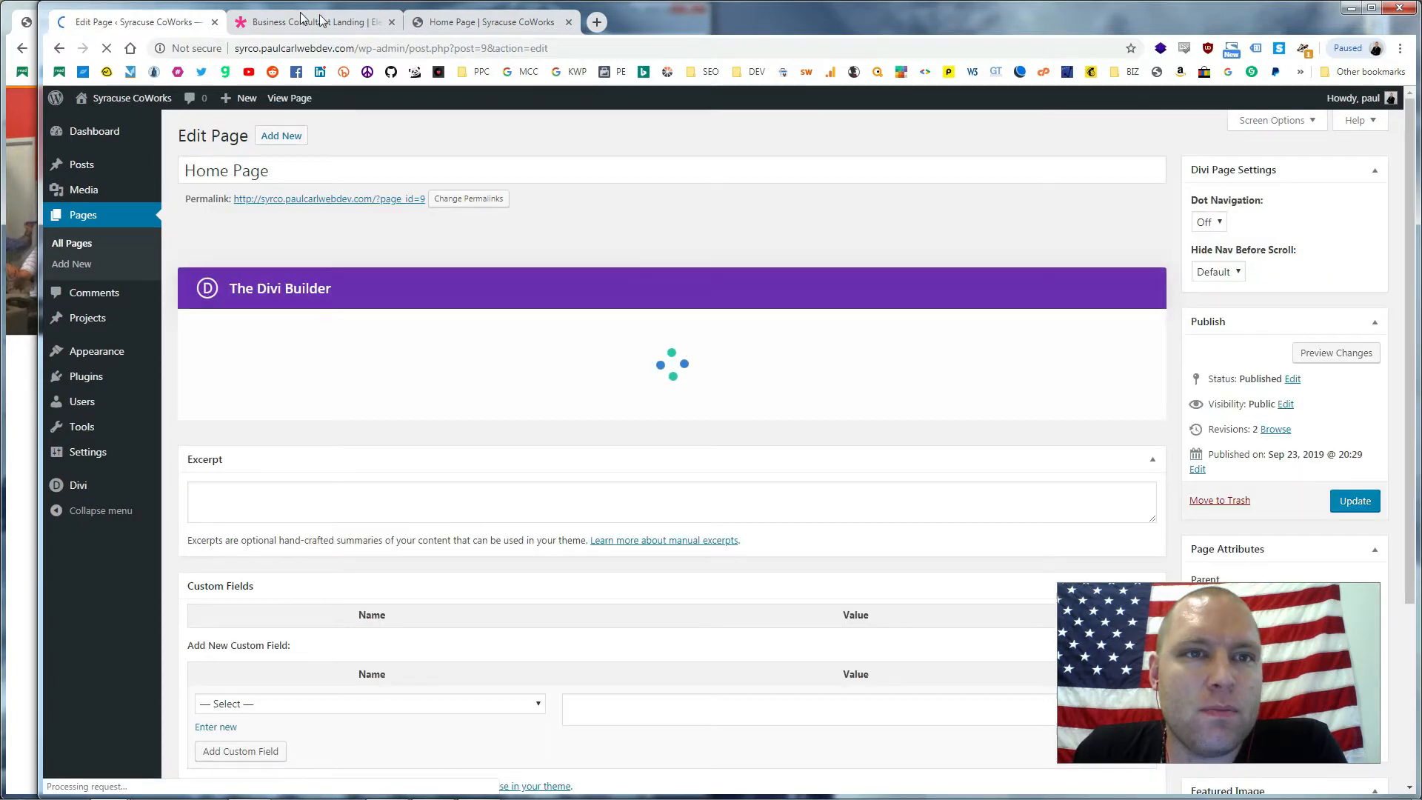
click(341, 23)
click(392, 22)
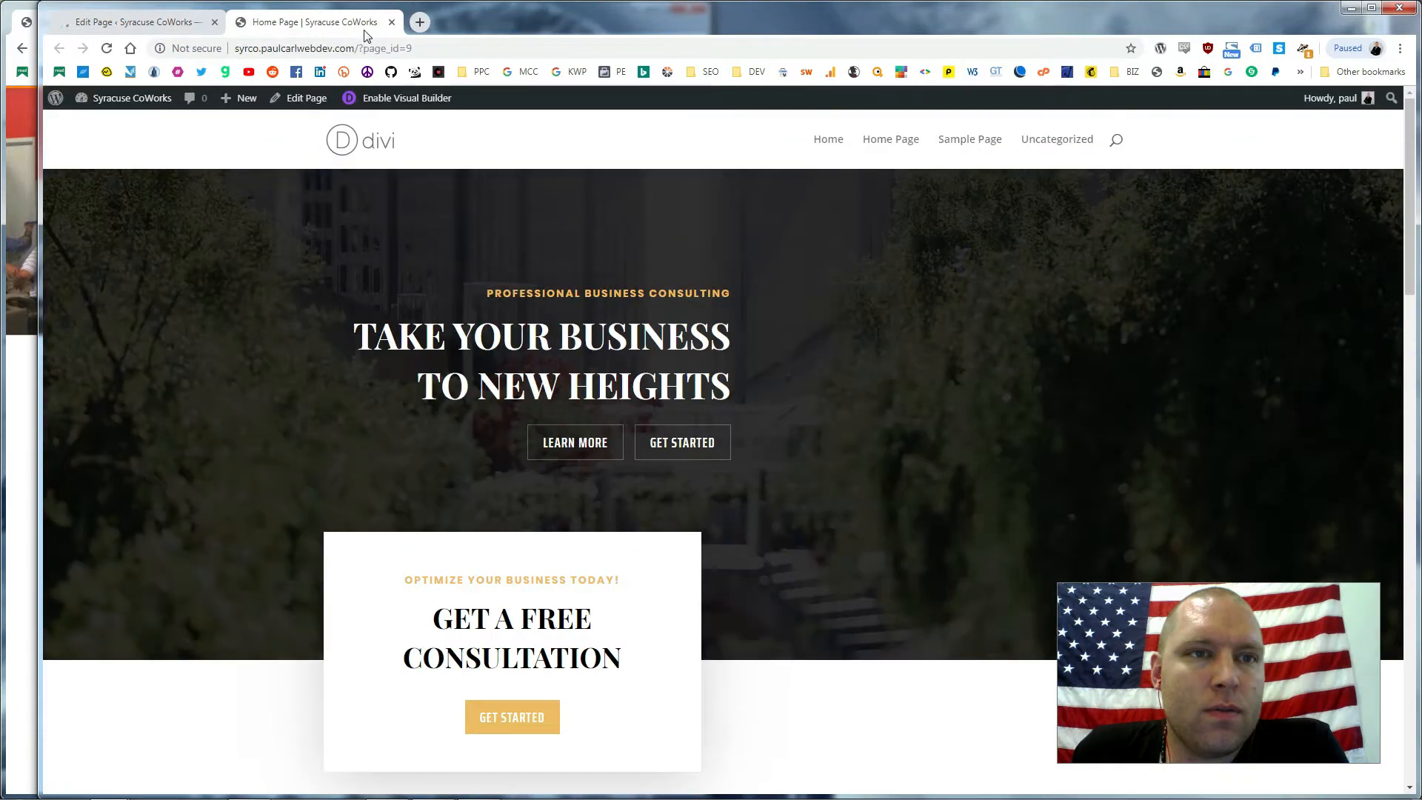
Scroll through the live Home Page, then return to the Home Page editor tab
scroll(879, 296, down, 5)
scroll(558, 296, down, 3)
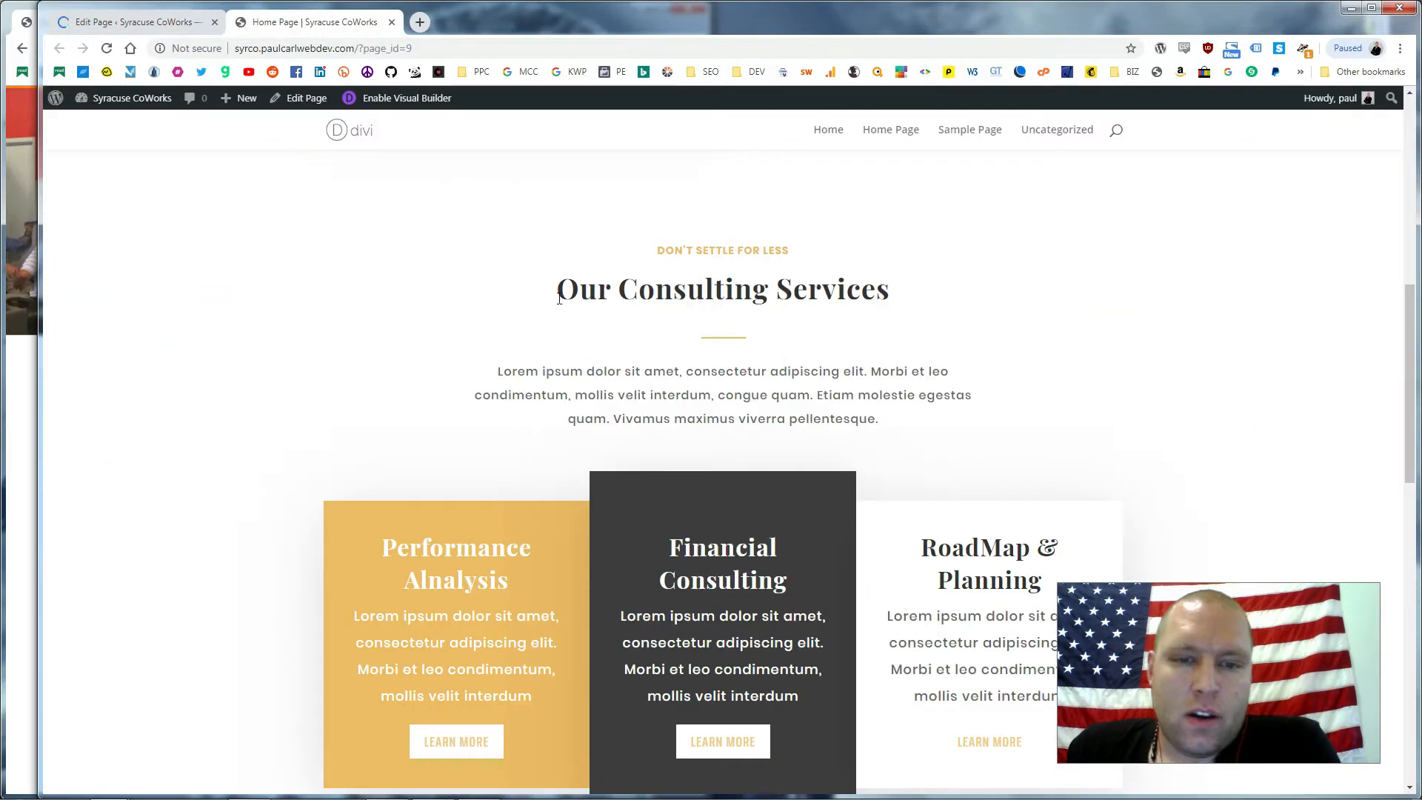
drag(768, 249, 942, 374)
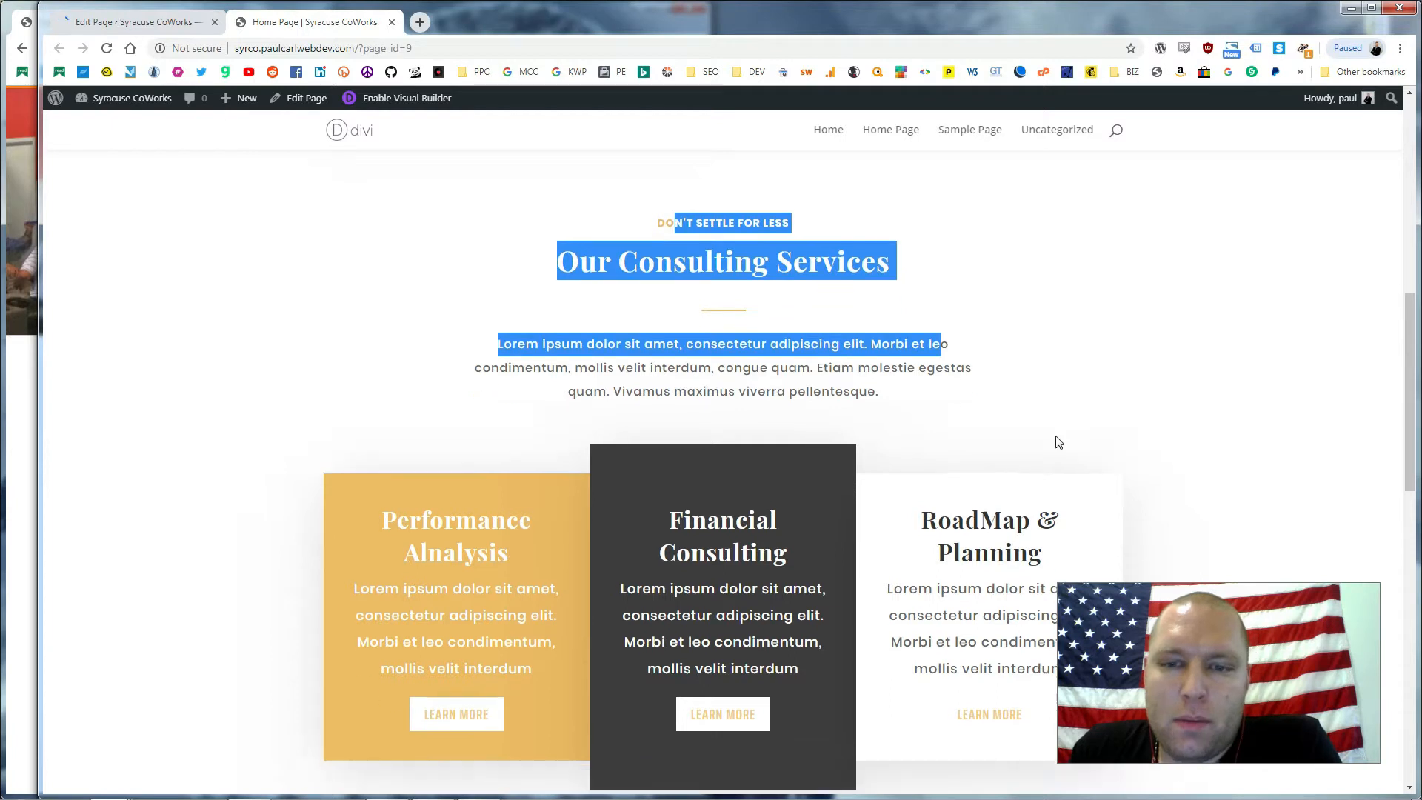
scroll(669, 246, down, 3)
scroll(1237, 334, down, 2)
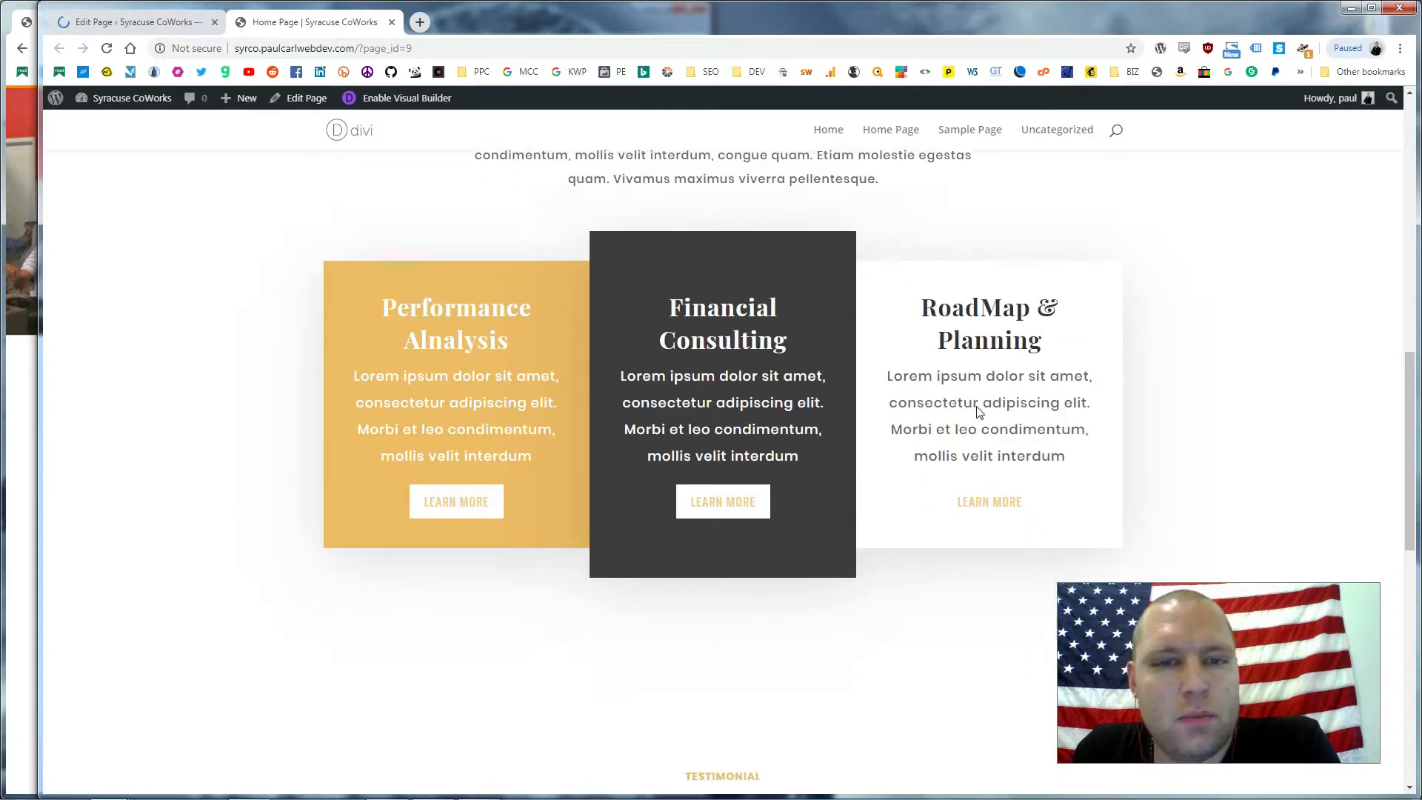
scroll(1240, 331, down, 4)
scroll(1022, 311, down, 4)
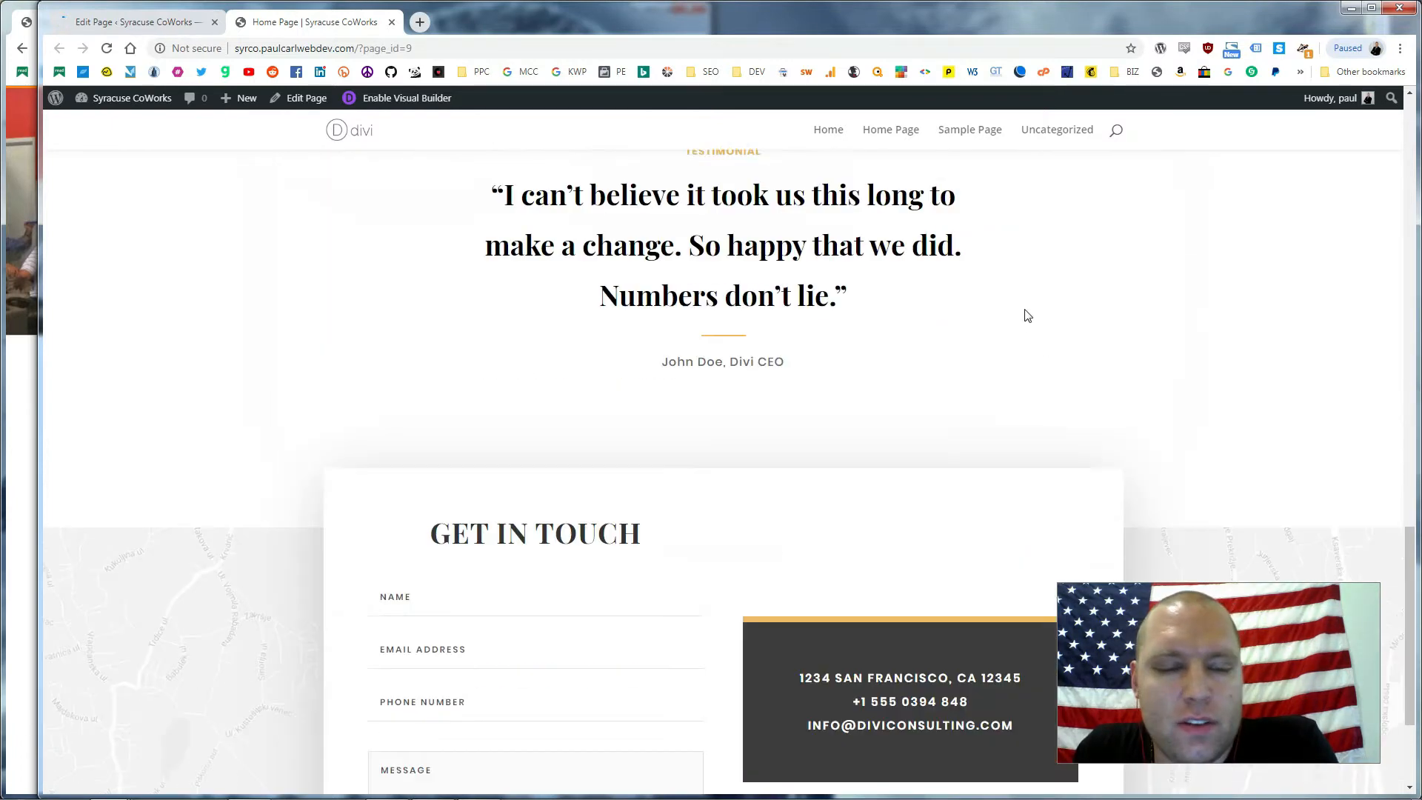
scroll(809, 448, up, 2)
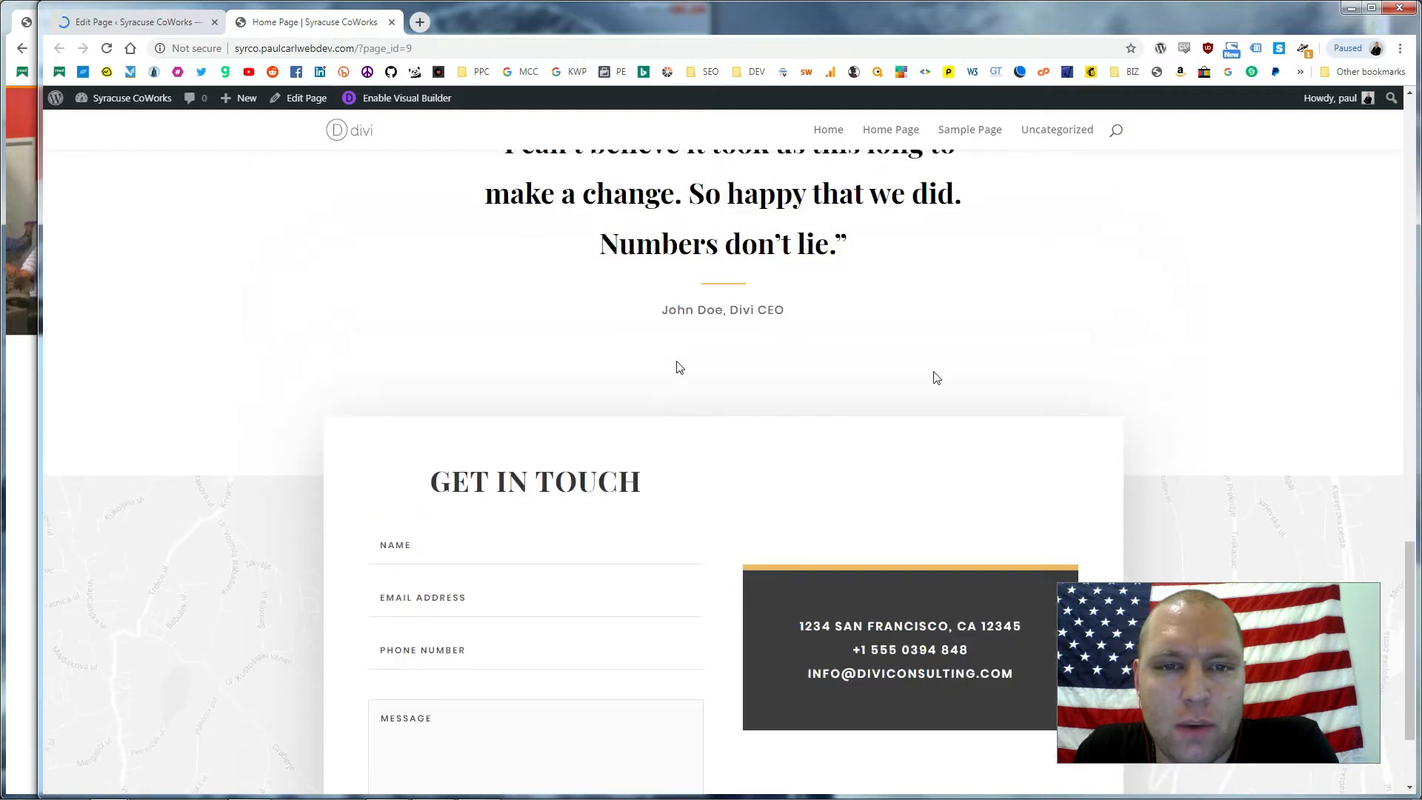
scroll(911, 370, down, 2)
scroll(899, 394, up, 5)
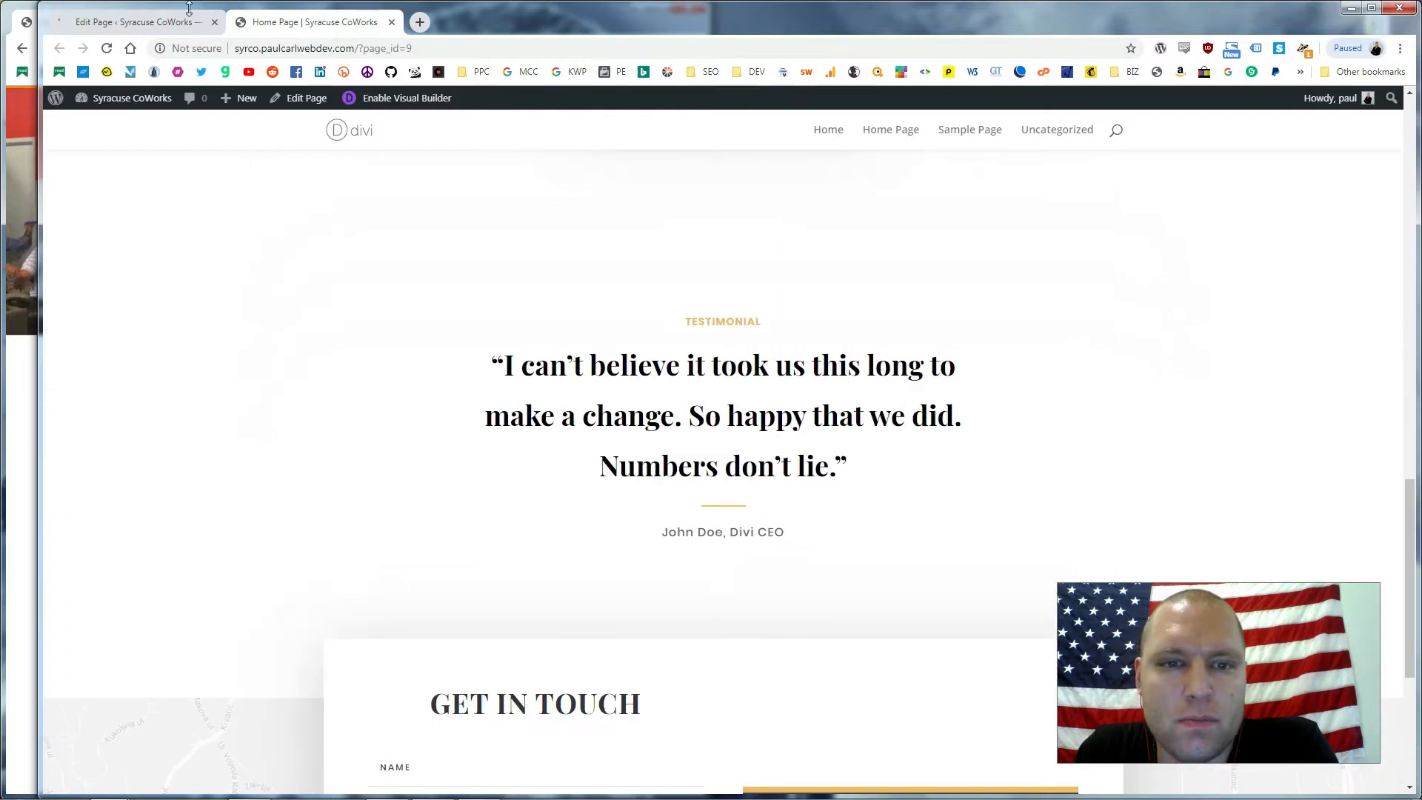
click(139, 22)
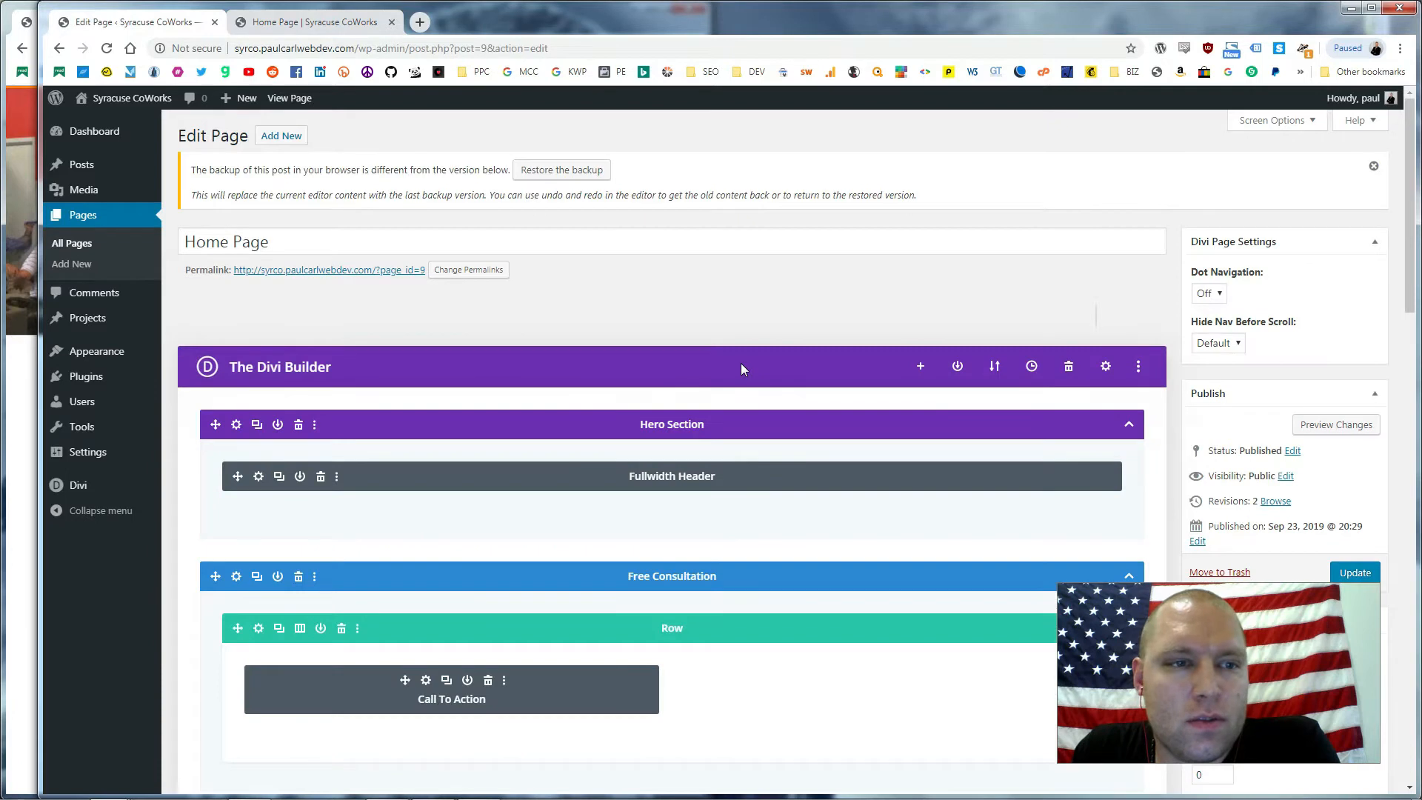
Scroll down the Divi backend builder, then switch to the 'Home Page | Syracuse CoWorks' tab
scroll(678, 404, down, 2)
scroll(692, 393, down, 2)
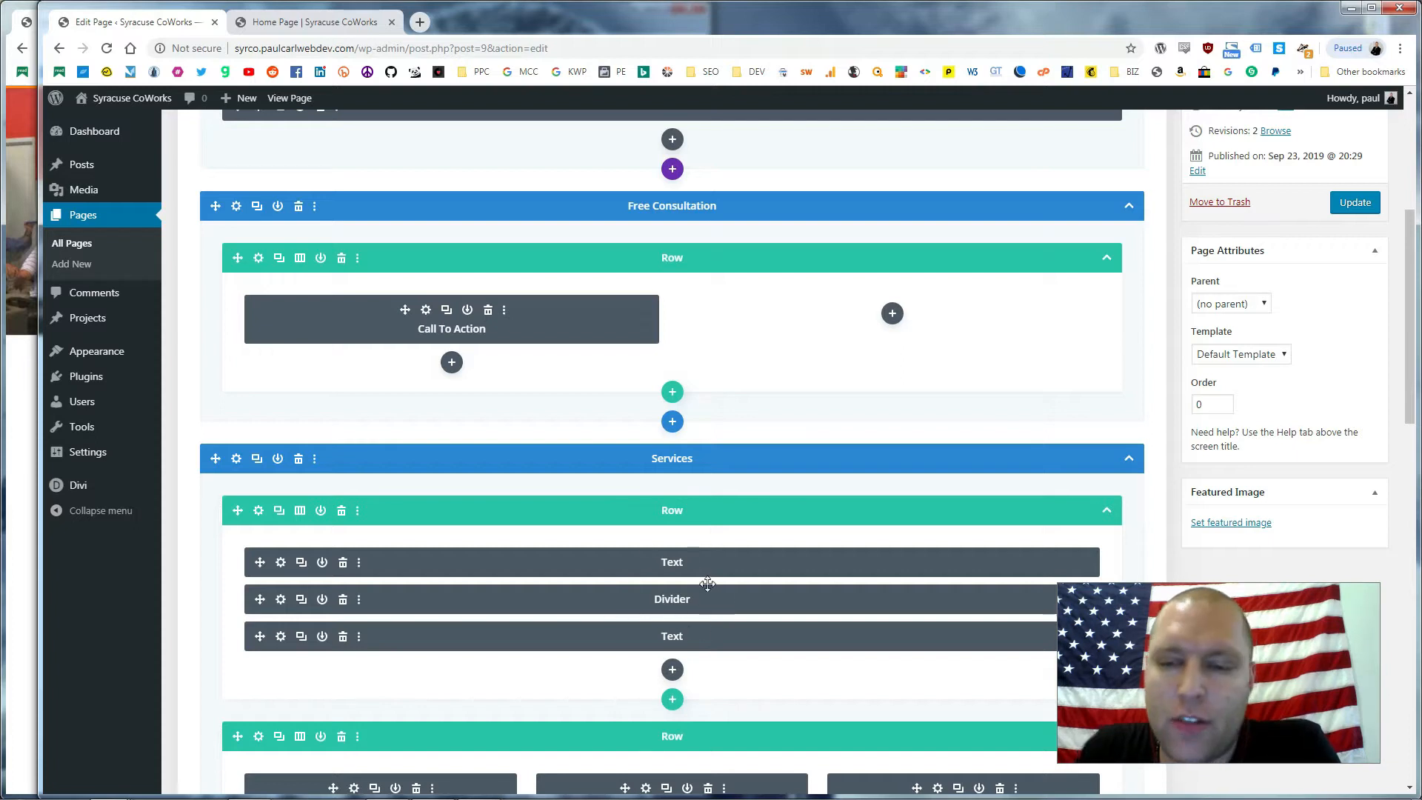
scroll(725, 528, down, 9)
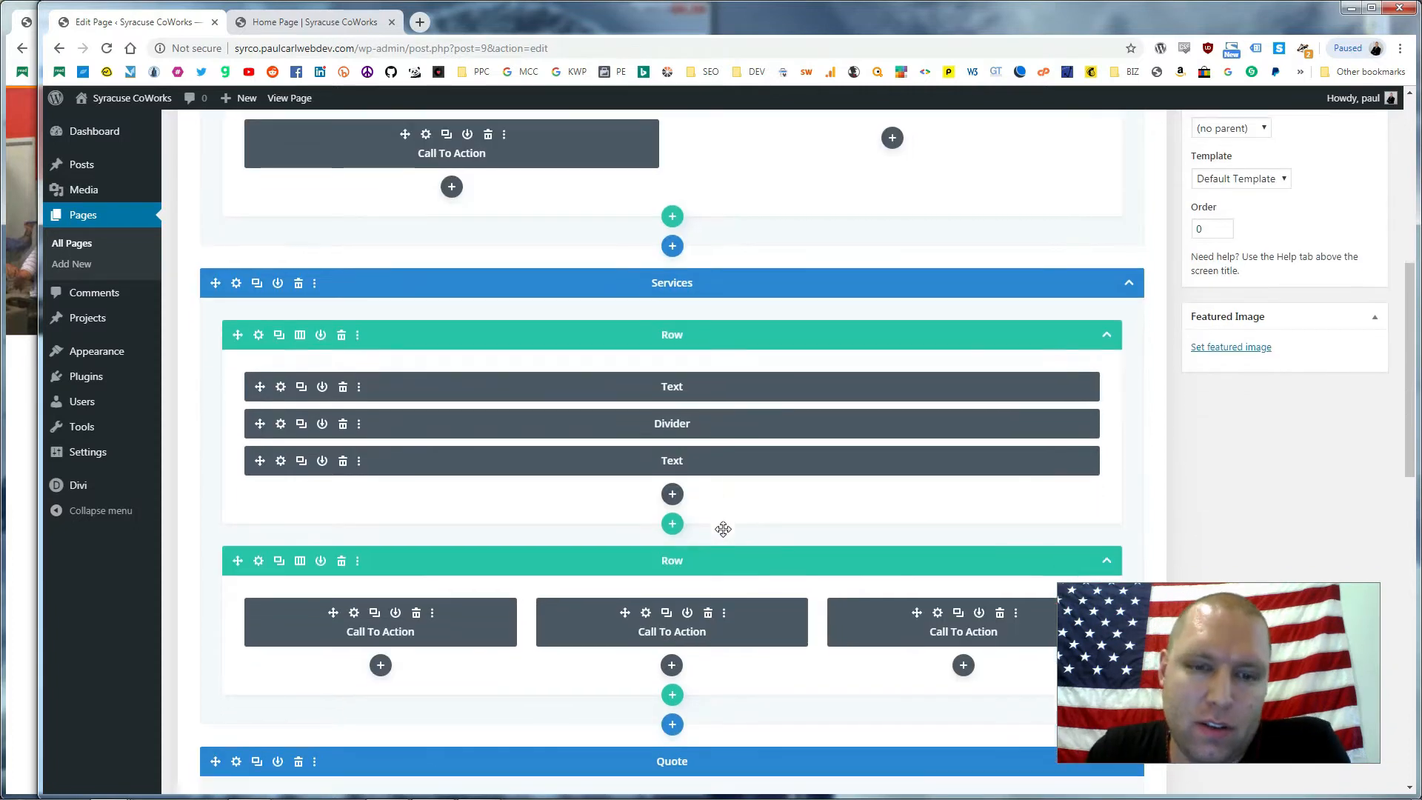
scroll(648, 513, down, 4)
scroll(676, 482, up, 2)
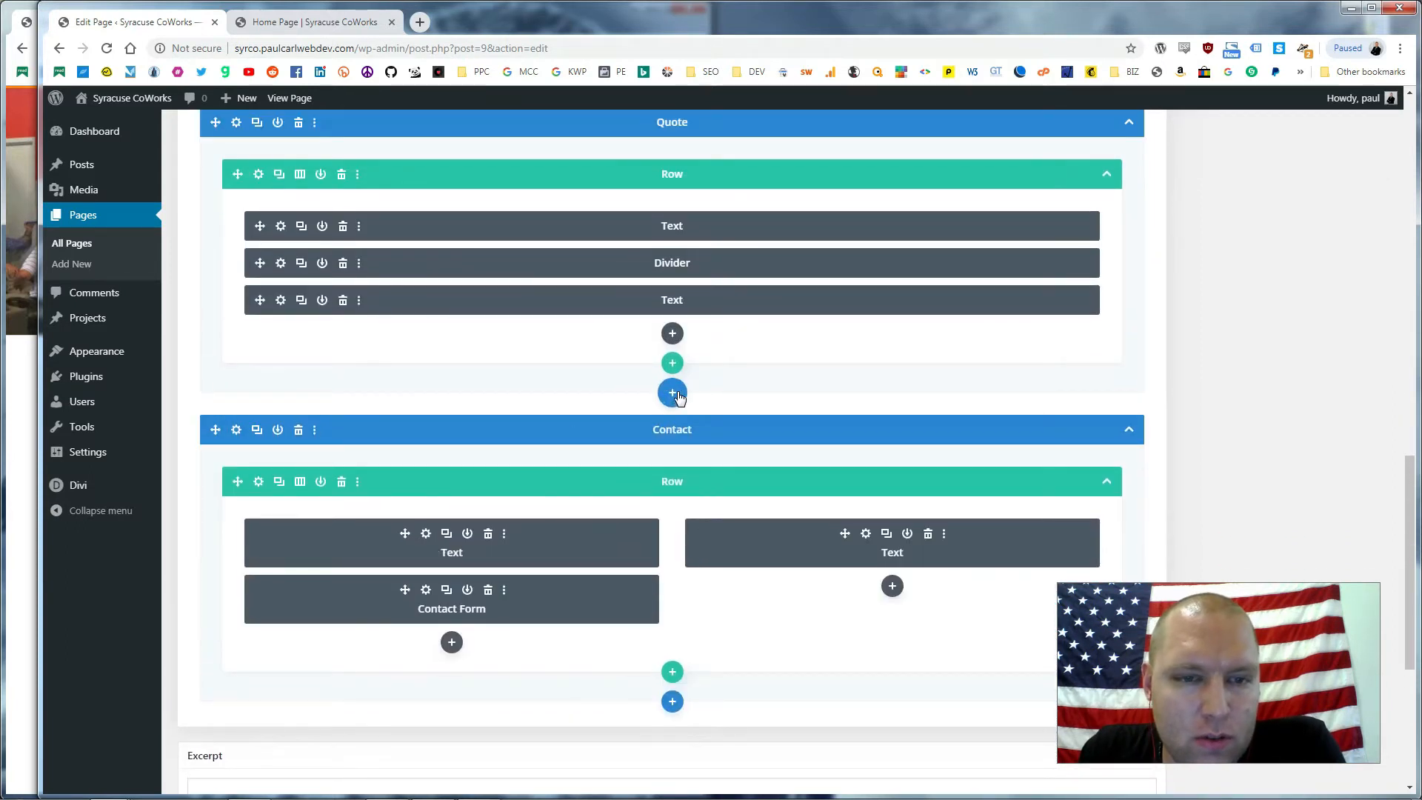
click(319, 22)
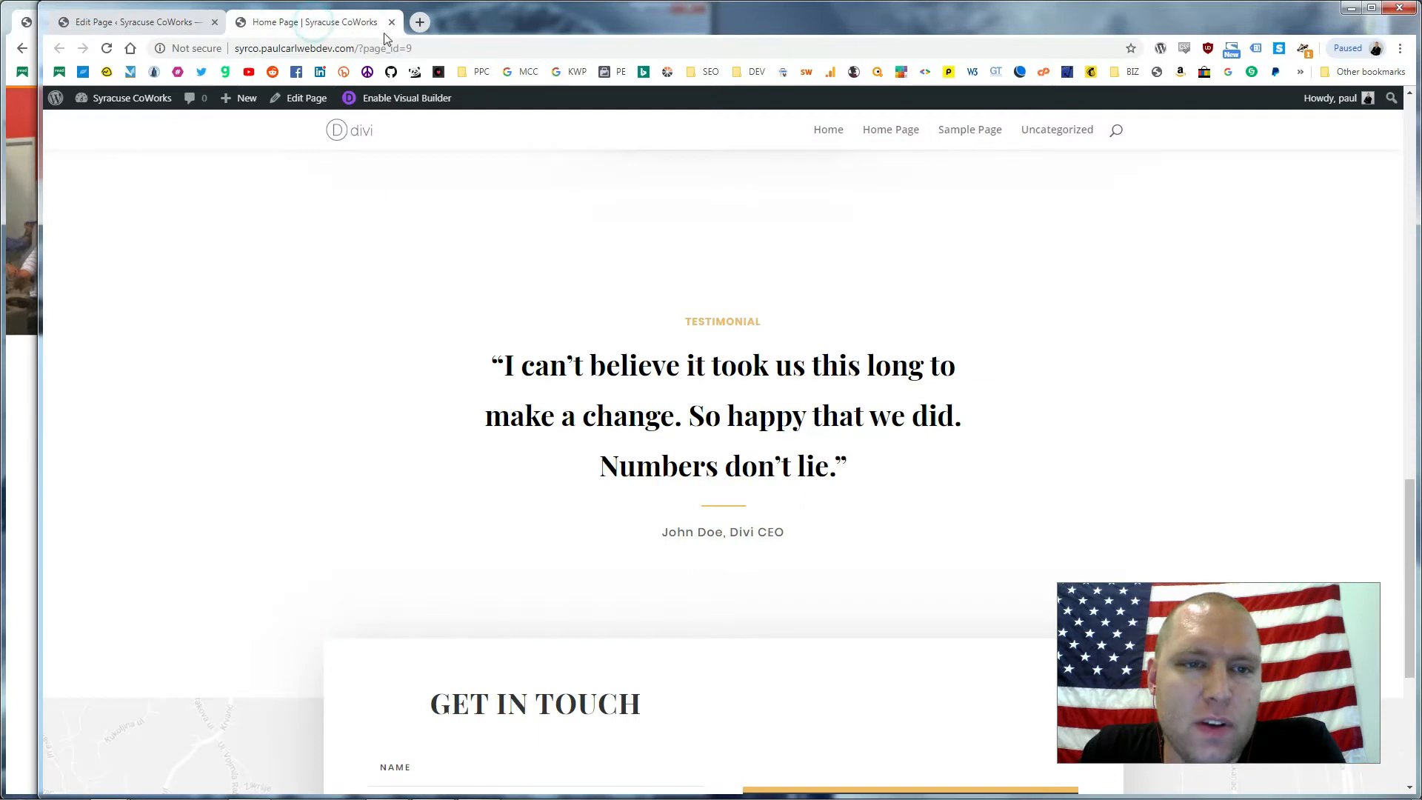
Enable the Visual Builder on the Home Page and start a new section below the testimonial
click(401, 97)
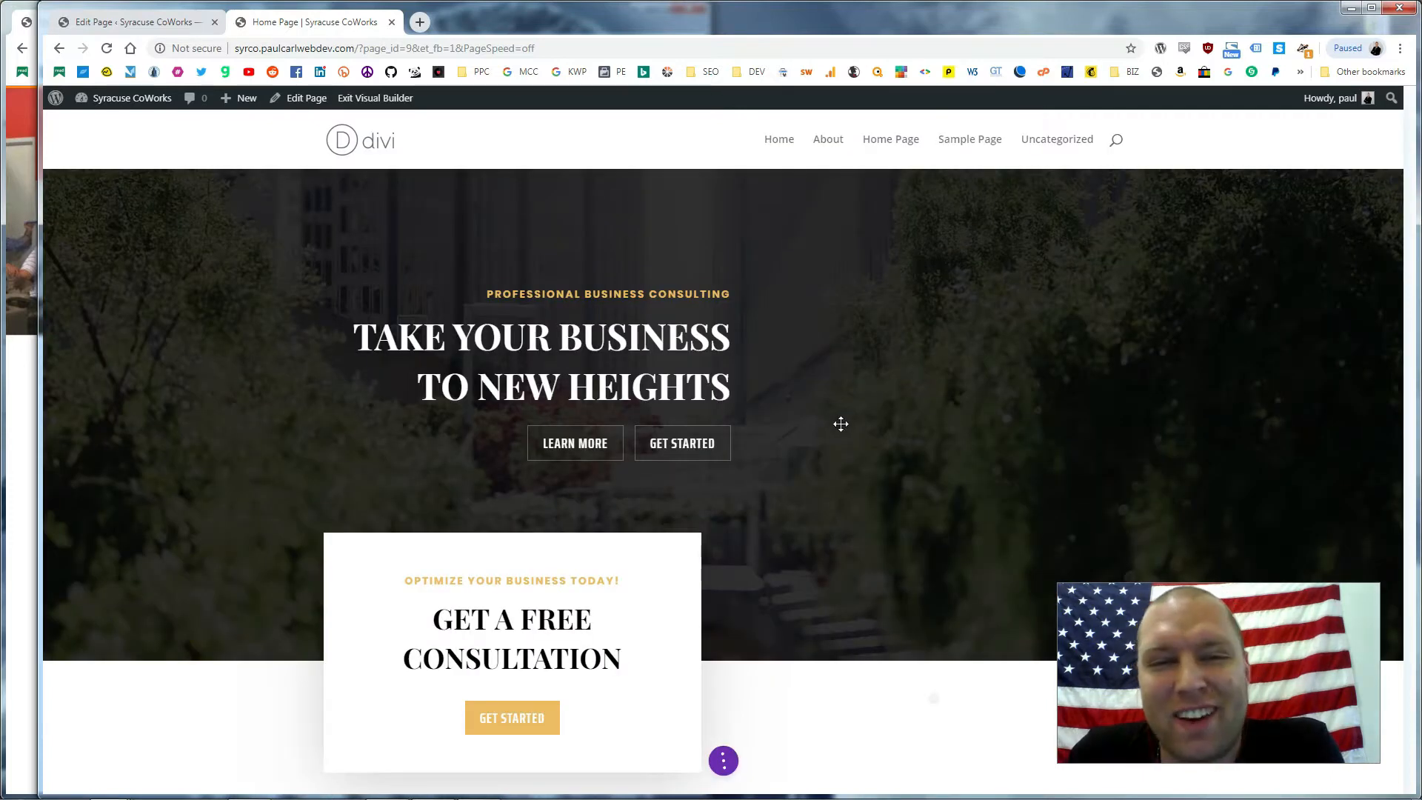
scroll(839, 407, down, 8)
scroll(823, 384, down, 7)
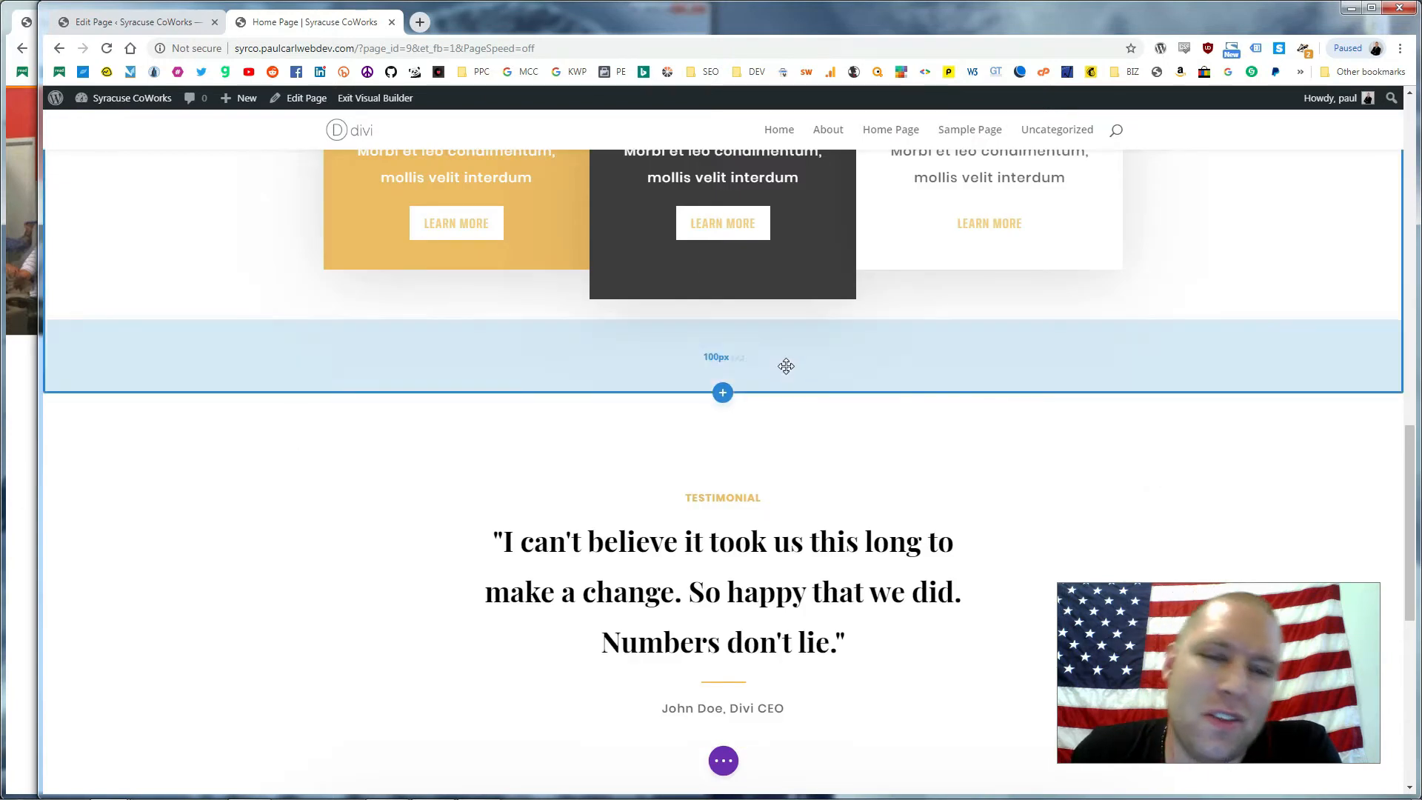
scroll(804, 368, down, 8)
scroll(770, 378, up, 2)
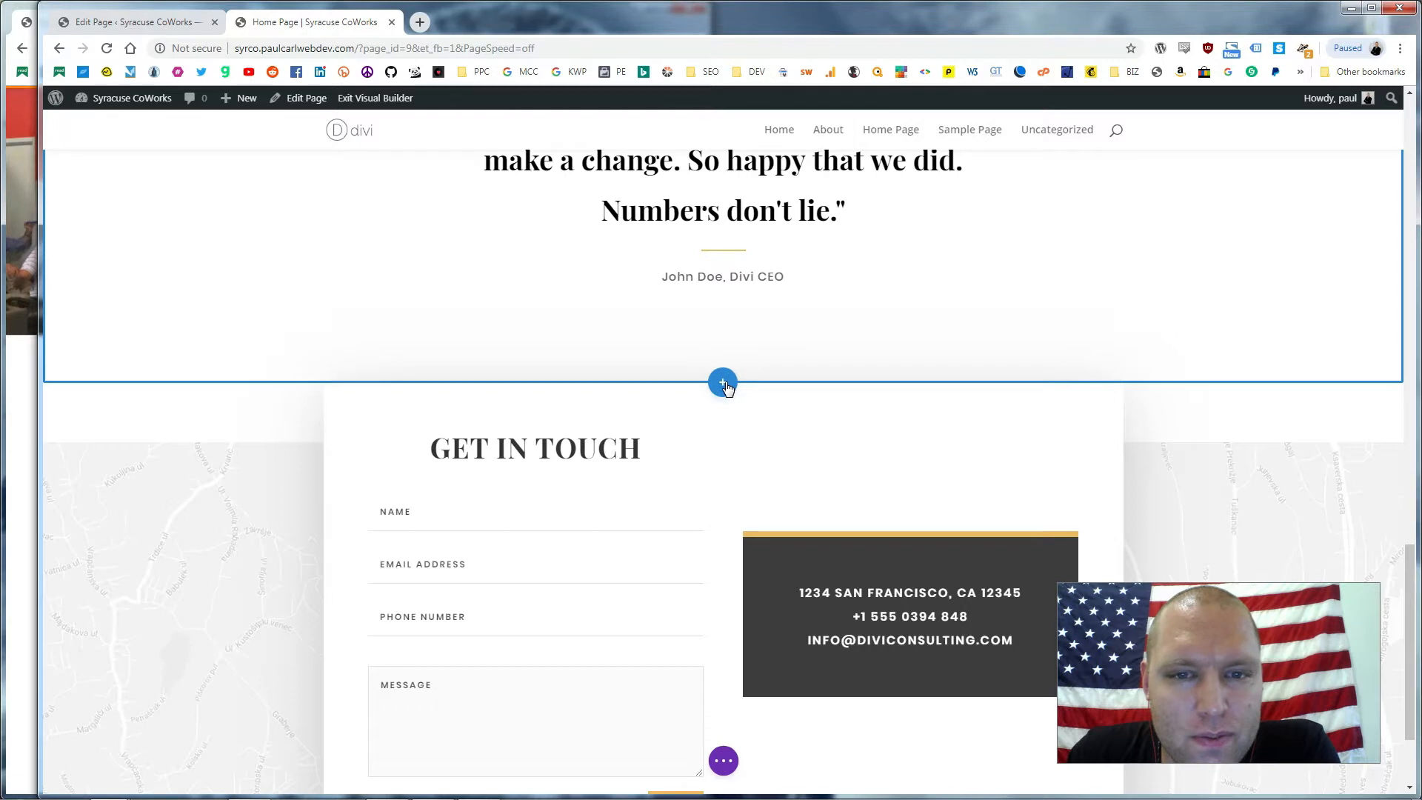
click(724, 383)
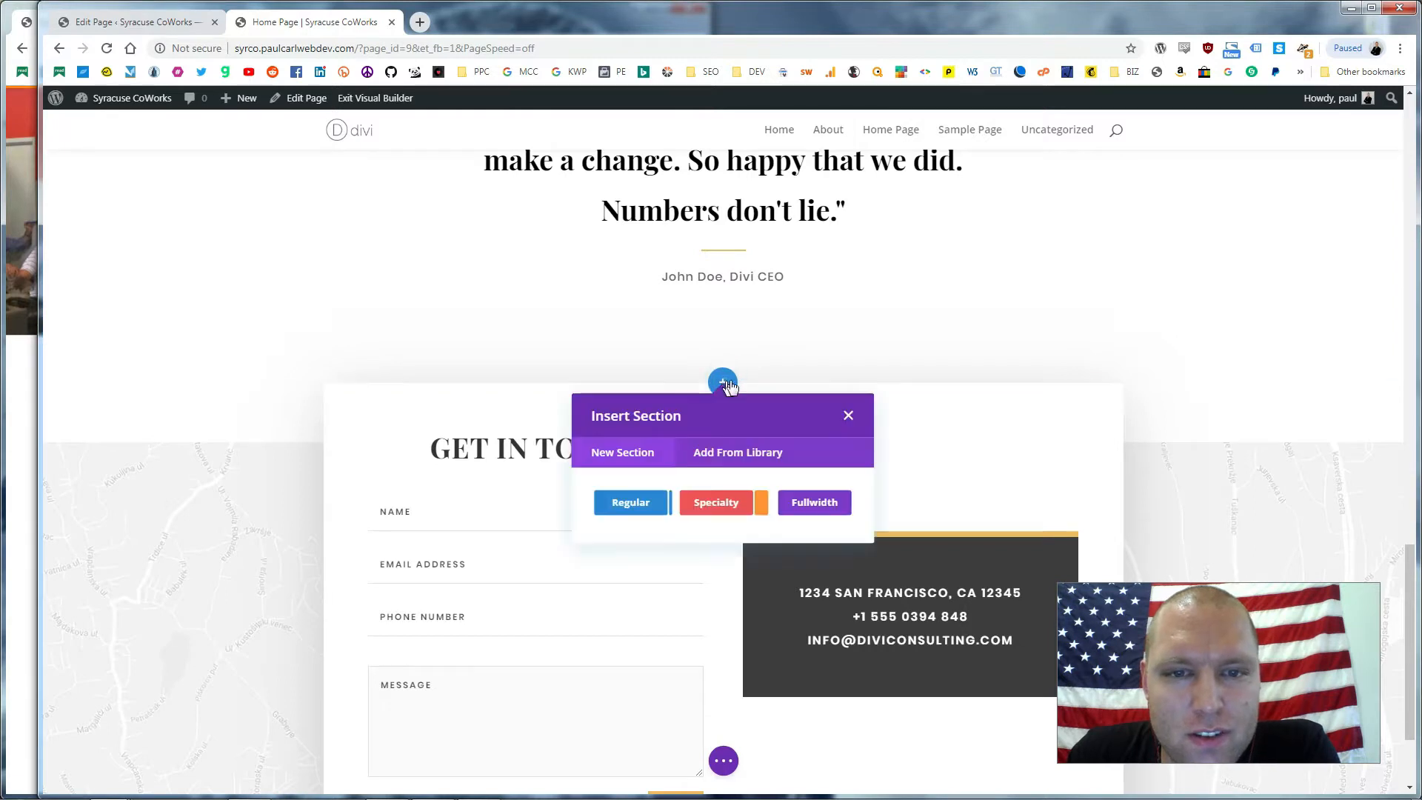
Insert the saved Pricing Table section from the library and check it sits above Get In Touch
click(739, 451)
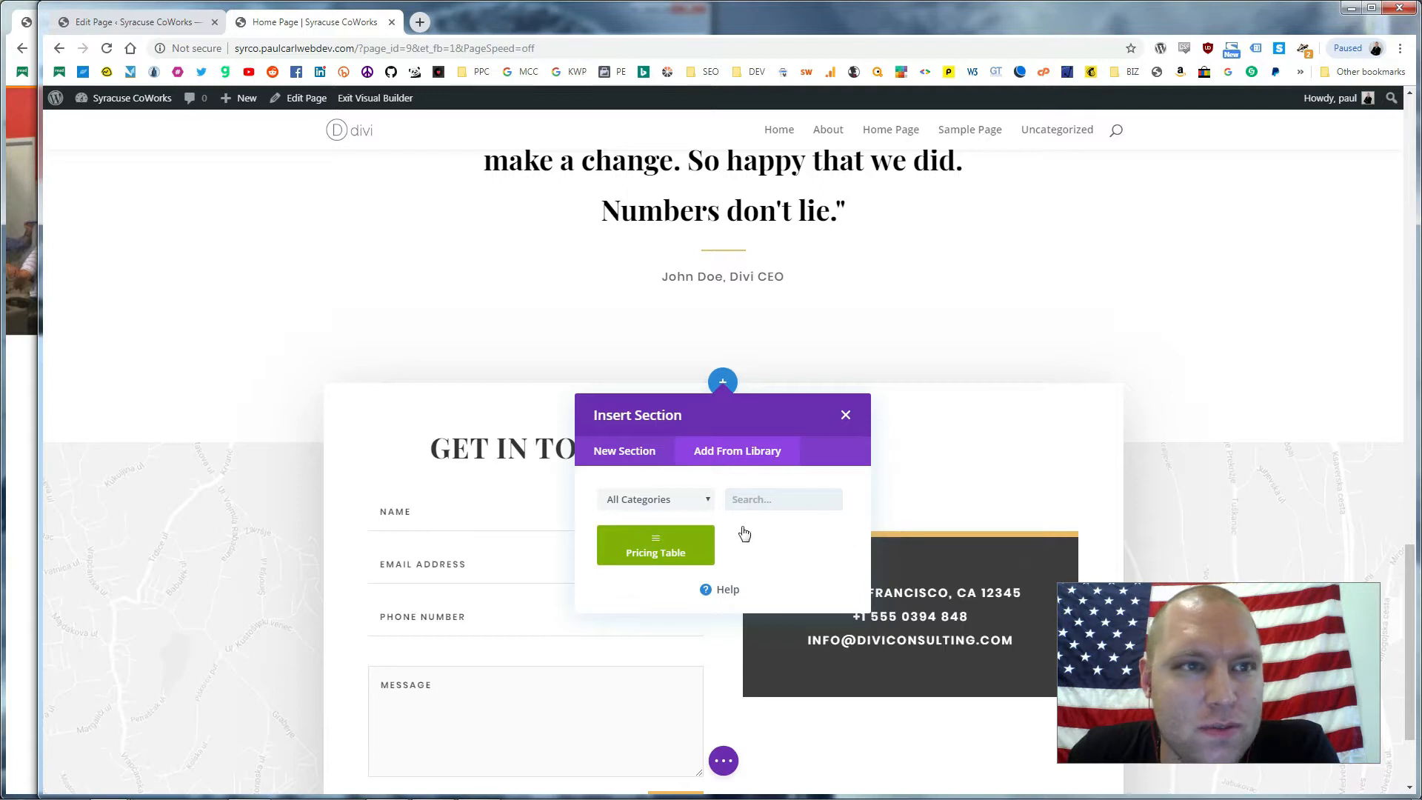
click(643, 532)
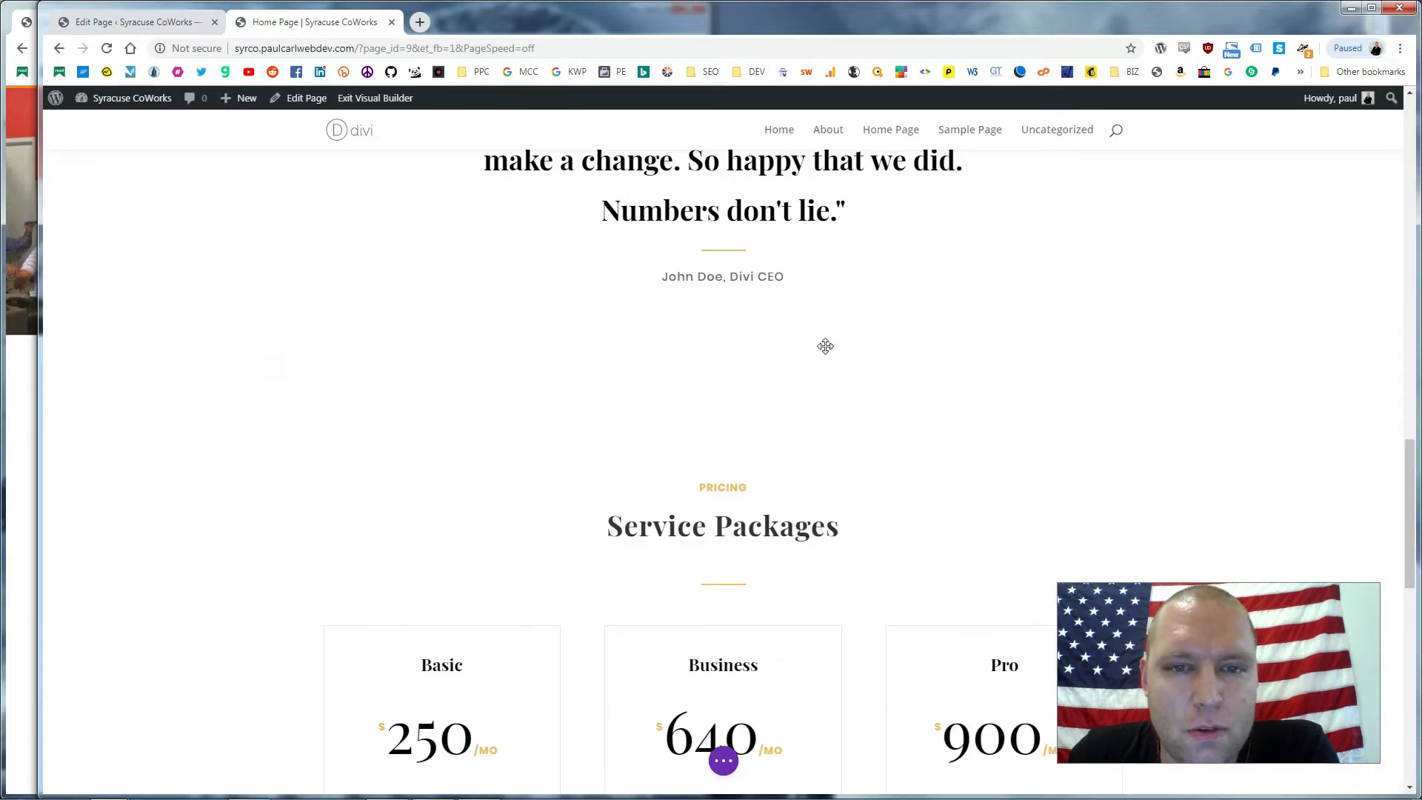
scroll(825, 346, up, 3)
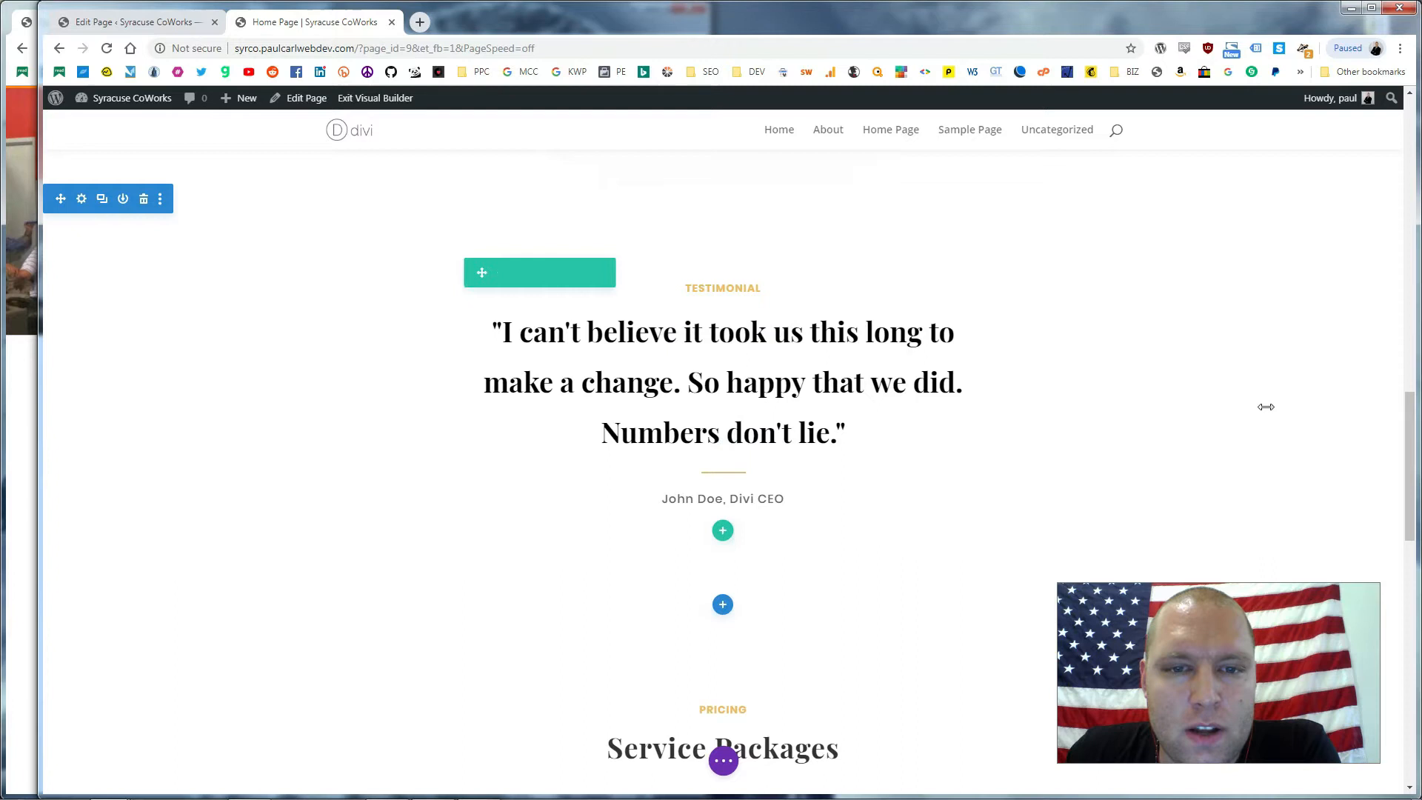
scroll(1063, 352, up, 2)
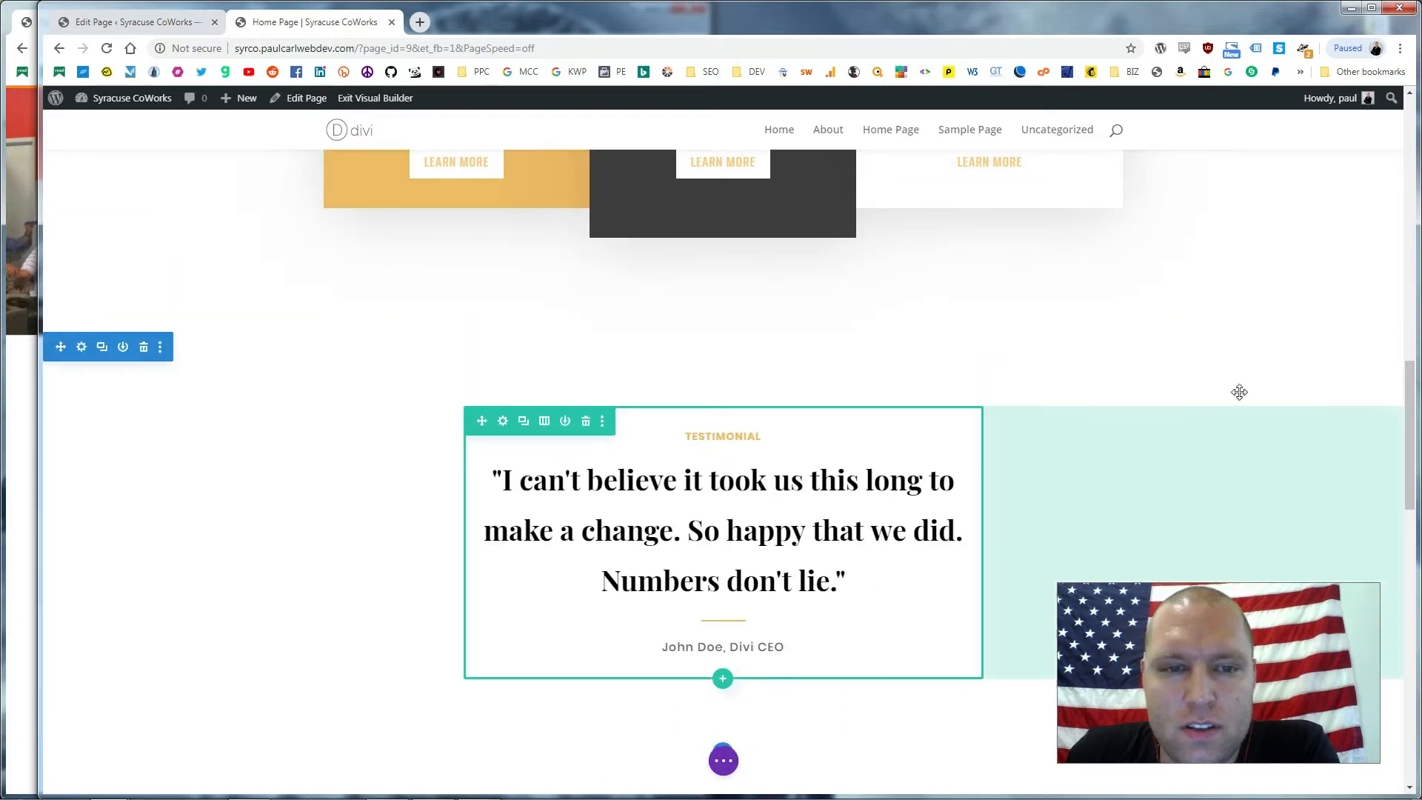
scroll(786, 448, down, 3)
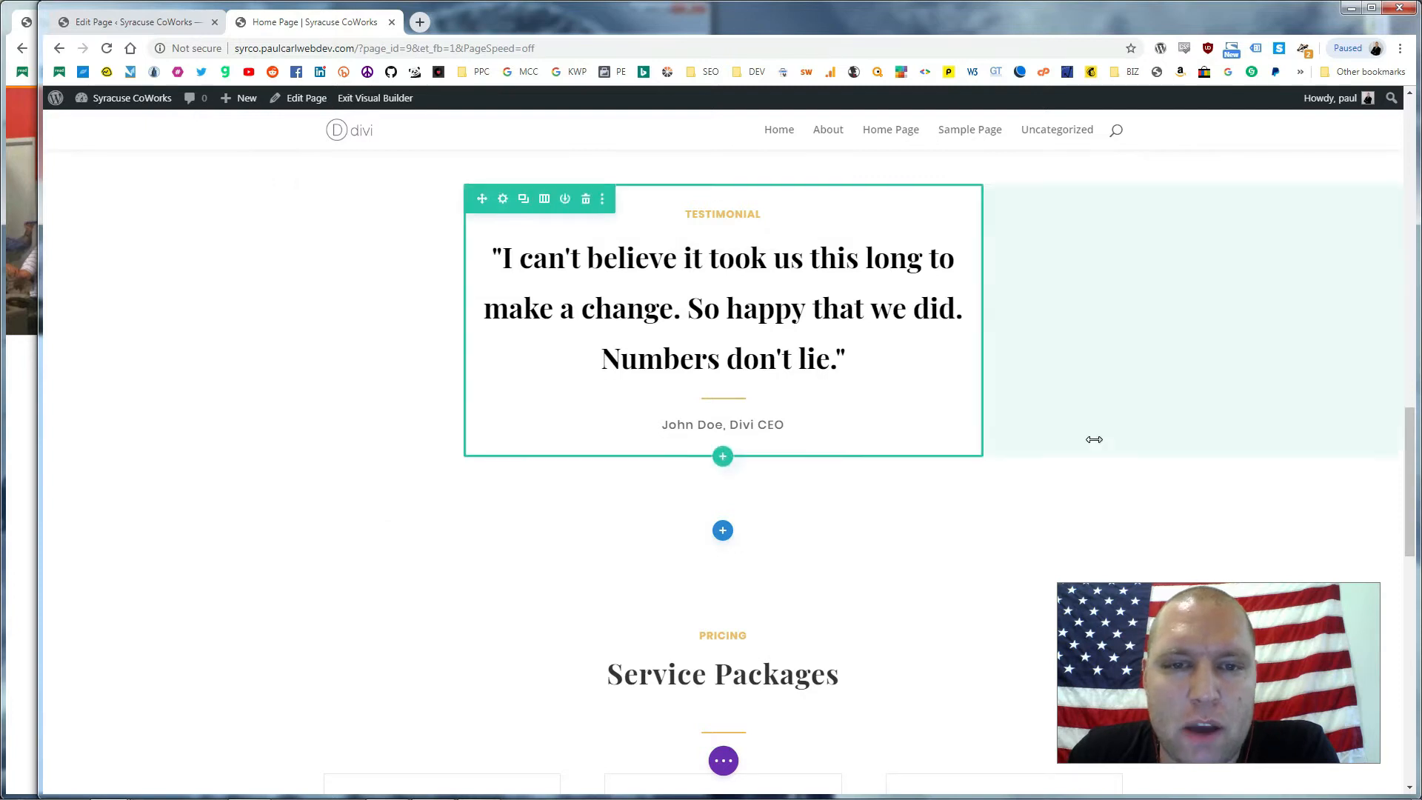
scroll(803, 395, down, 3)
scroll(830, 363, down, 2)
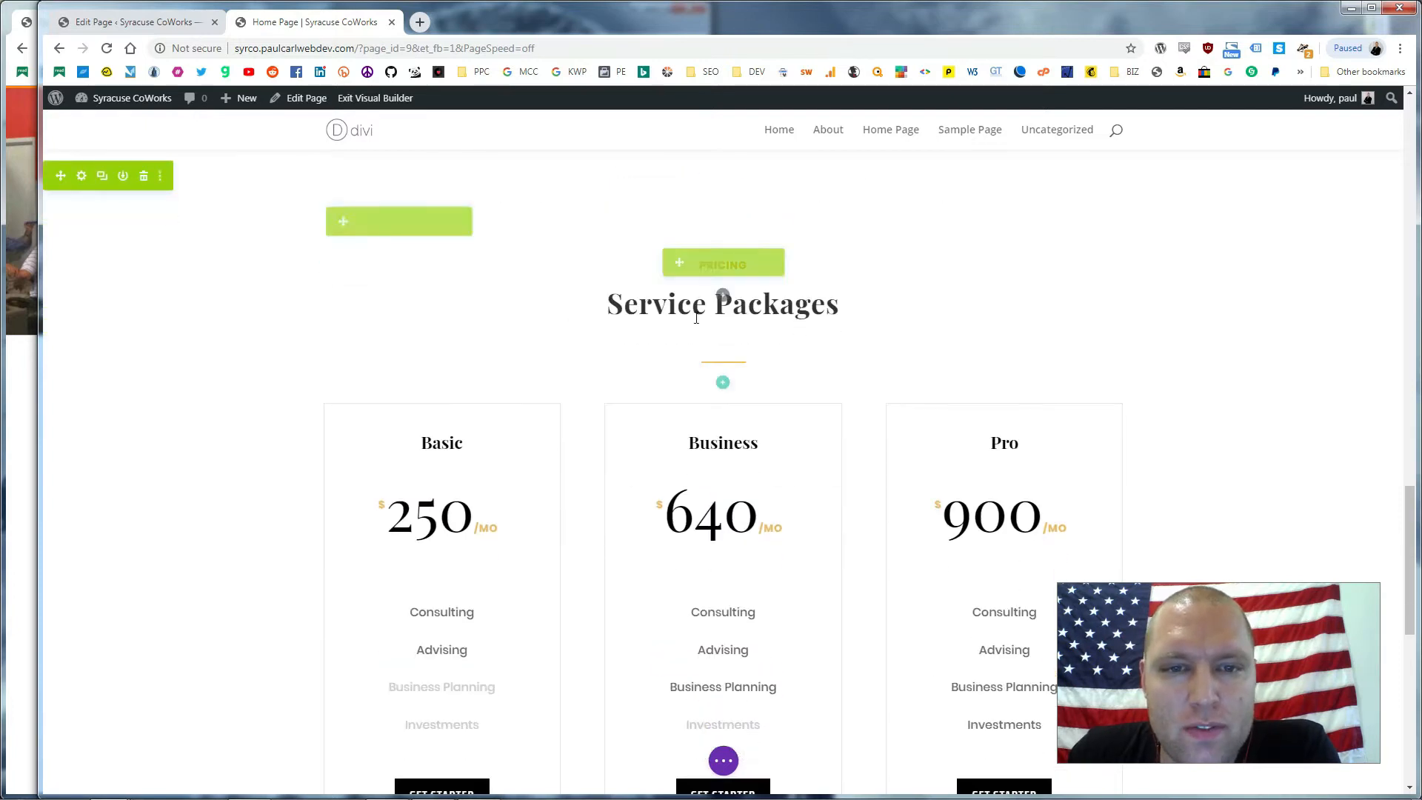
scroll(809, 334, down, 6)
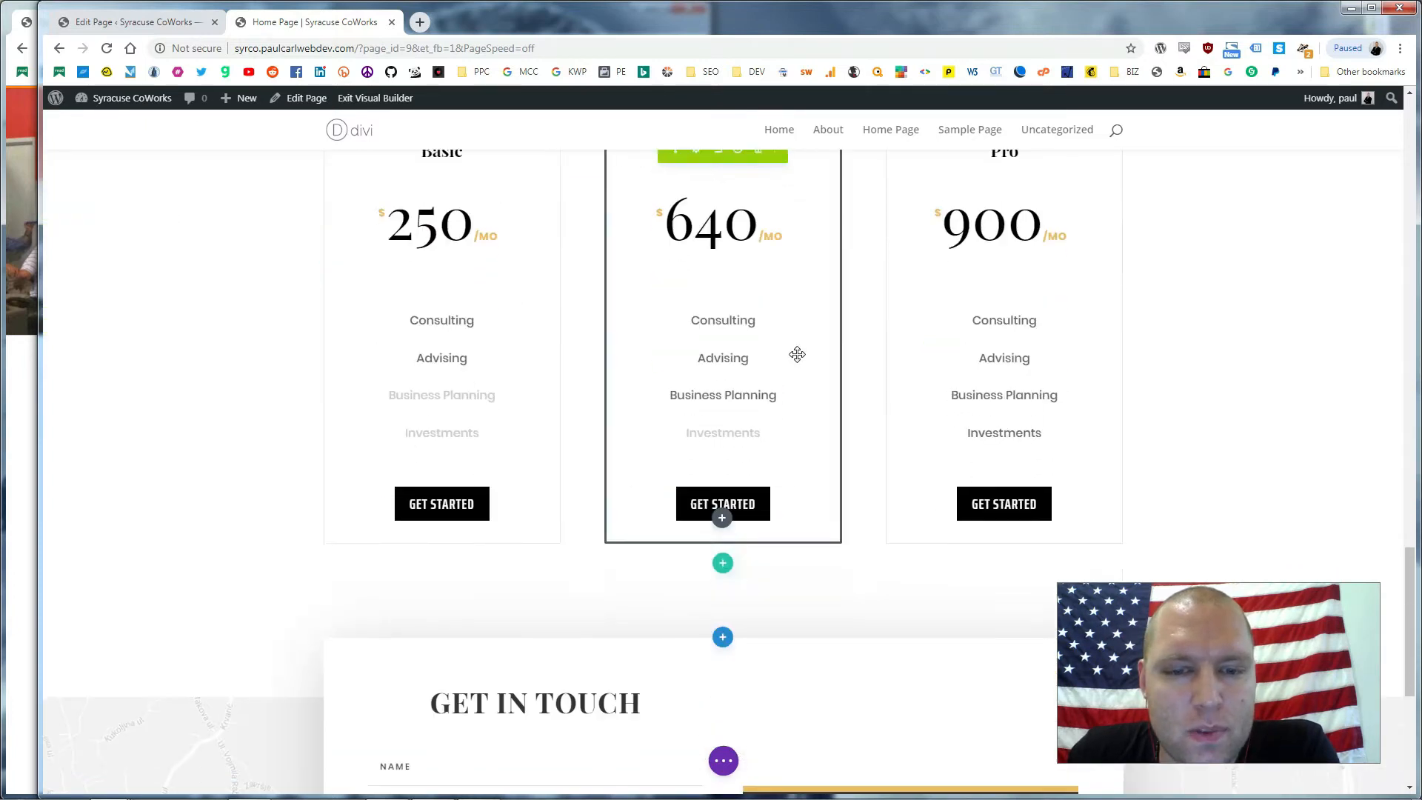
scroll(919, 407, up, 4)
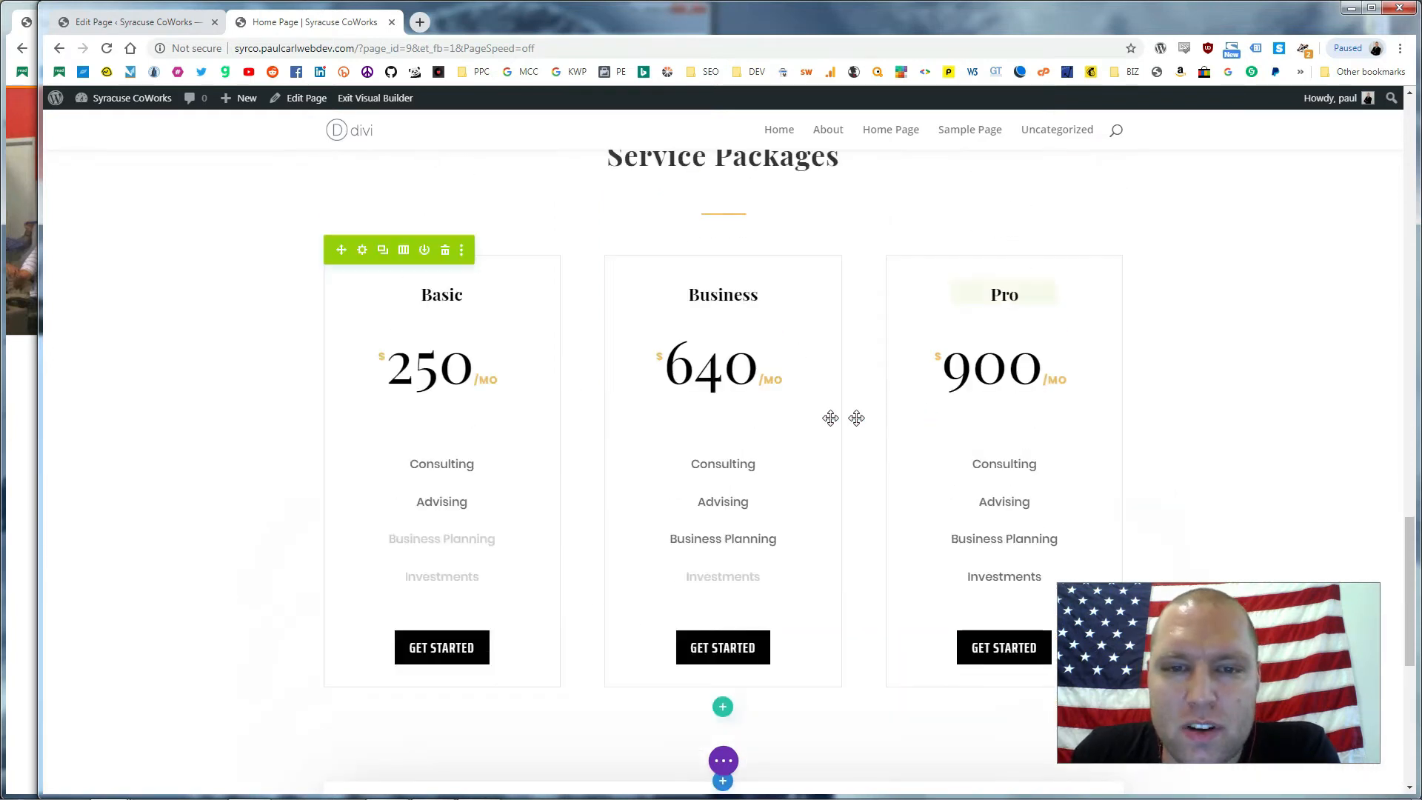
scroll(744, 411, up, 8)
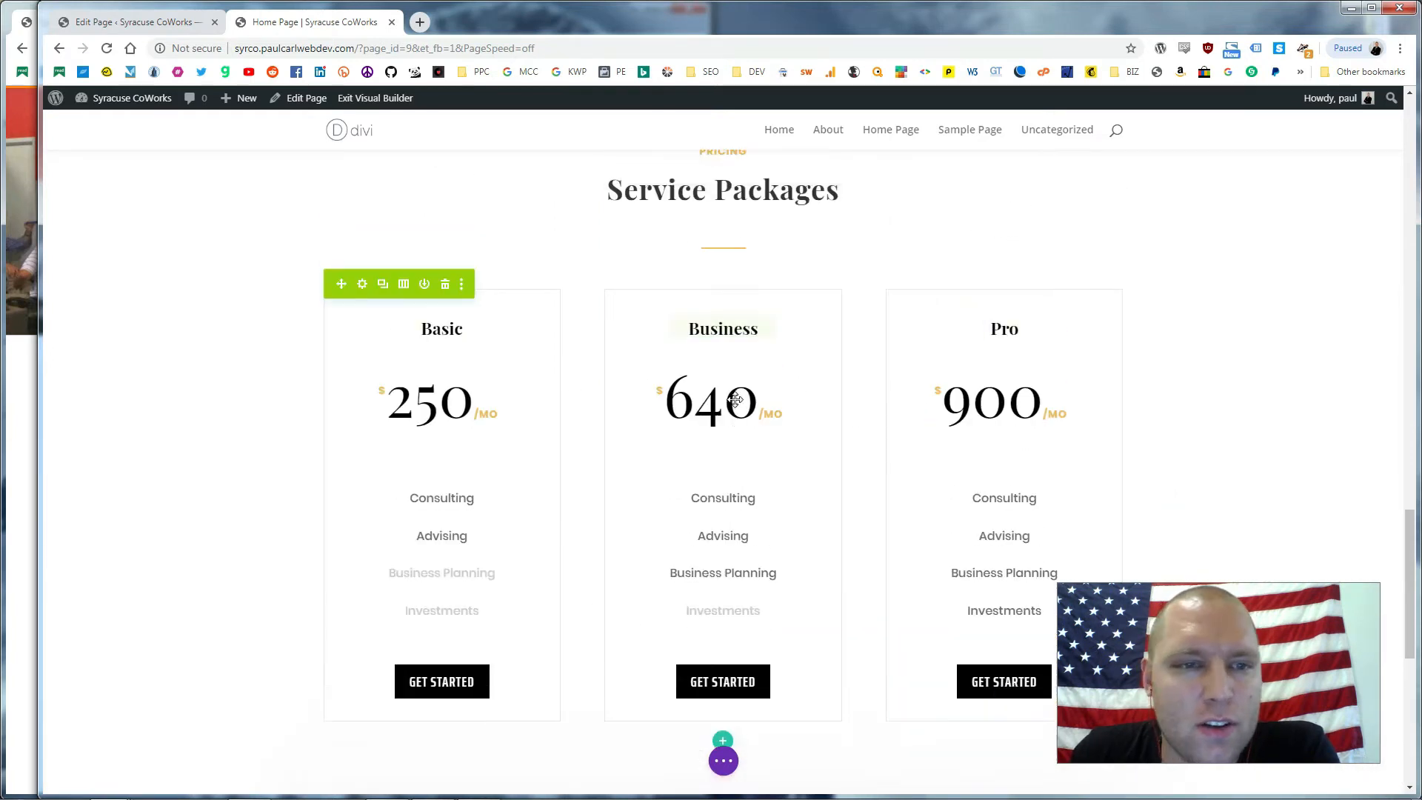
scroll(754, 400, up, 15)
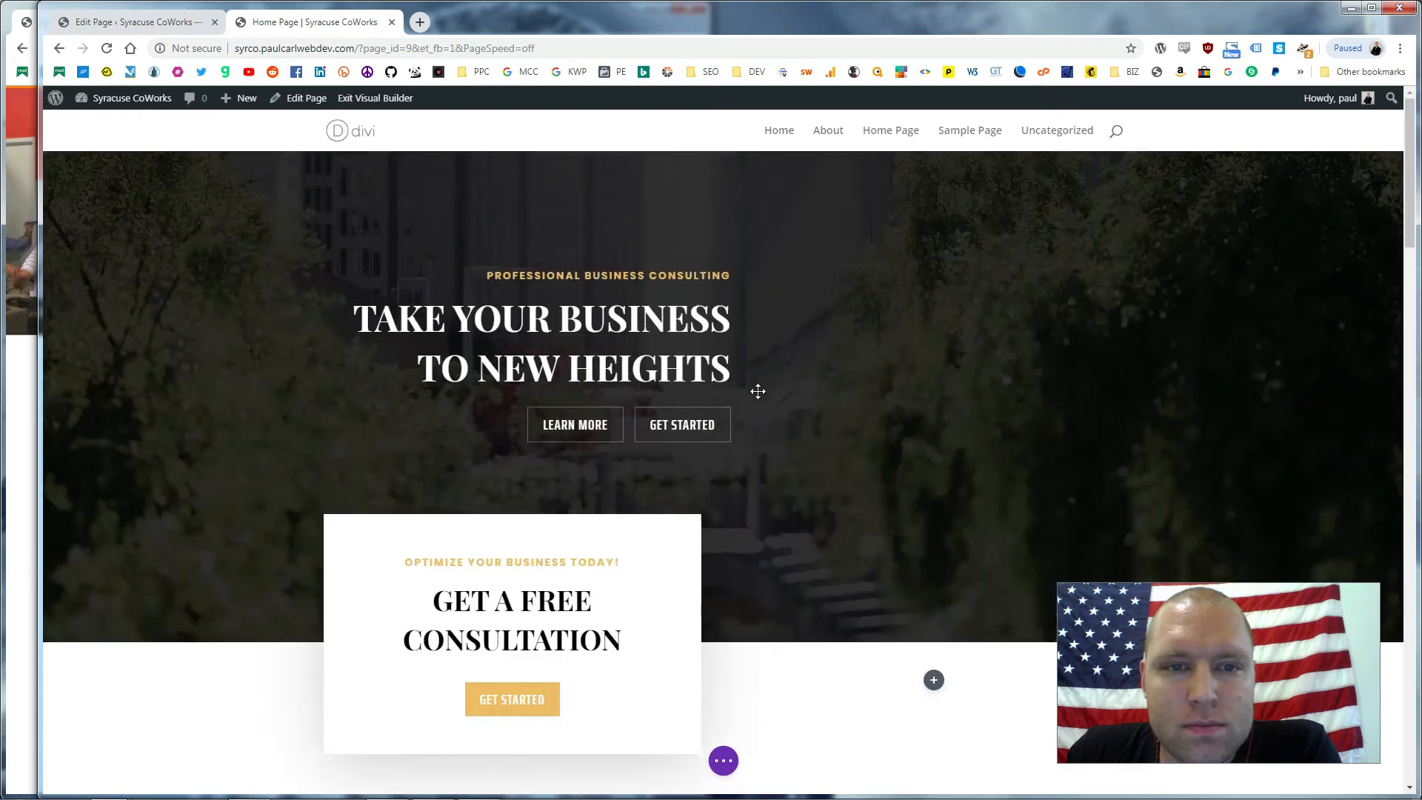
Reload the backend Edit Page editor to pick up the new section
click(149, 21)
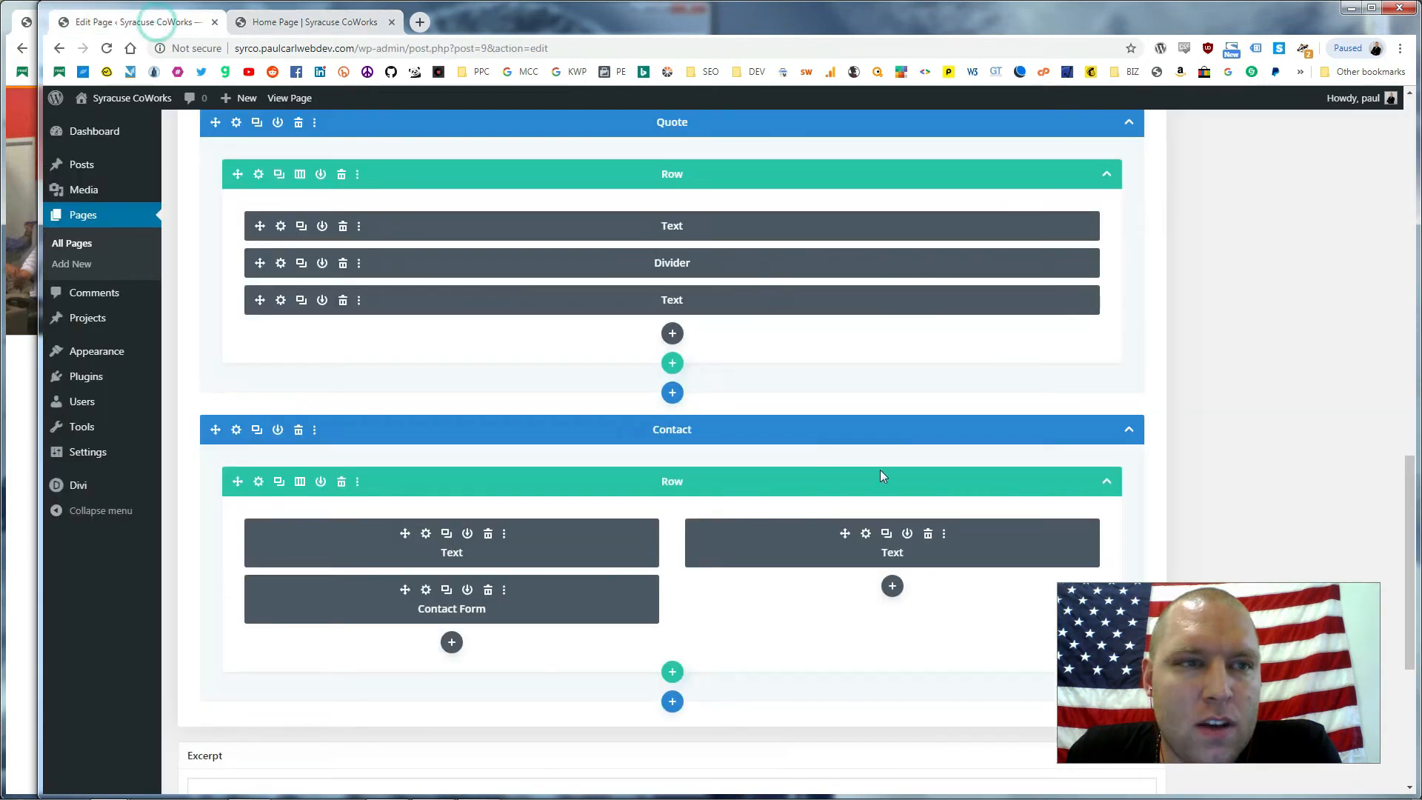
scroll(696, 363, down, 3)
scroll(699, 348, up, 10)
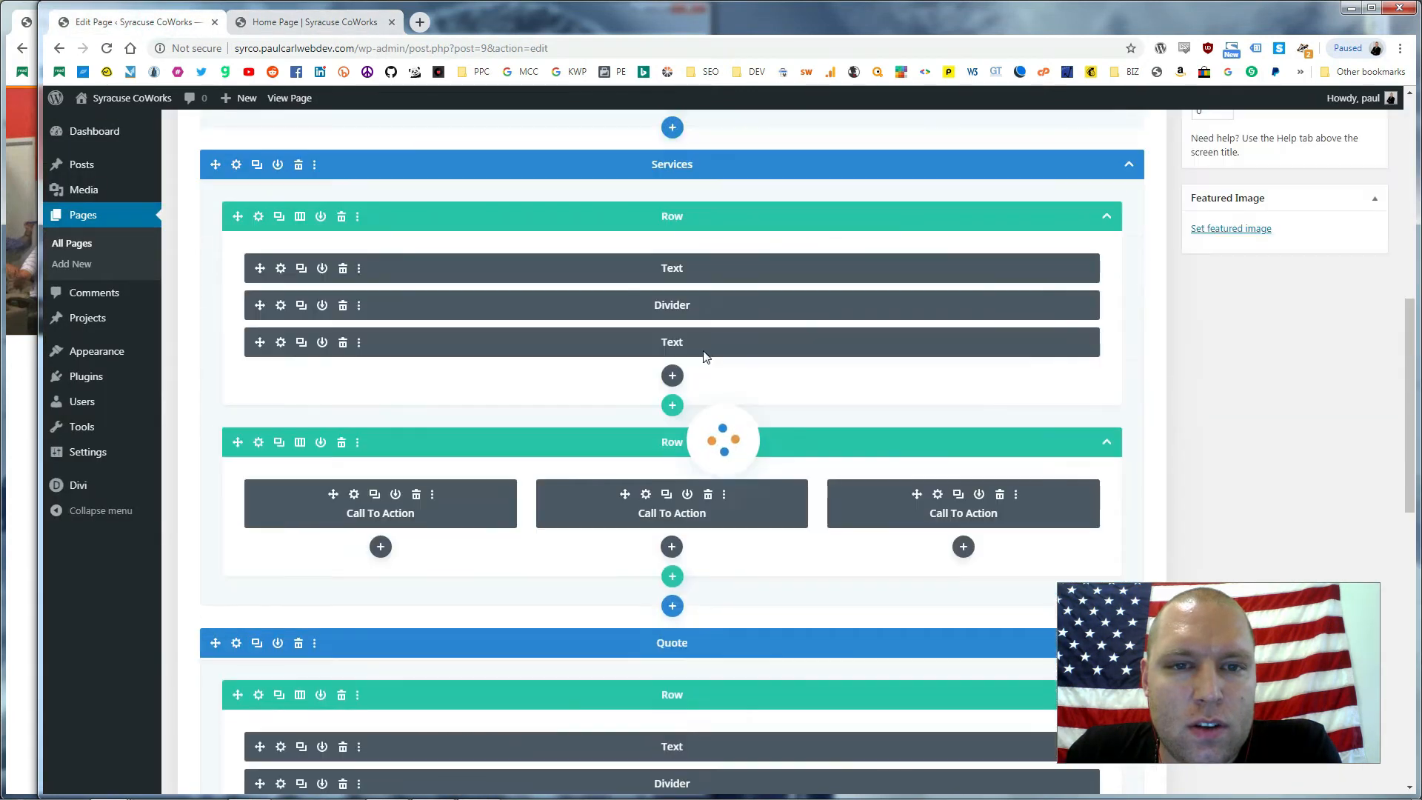
click(106, 49)
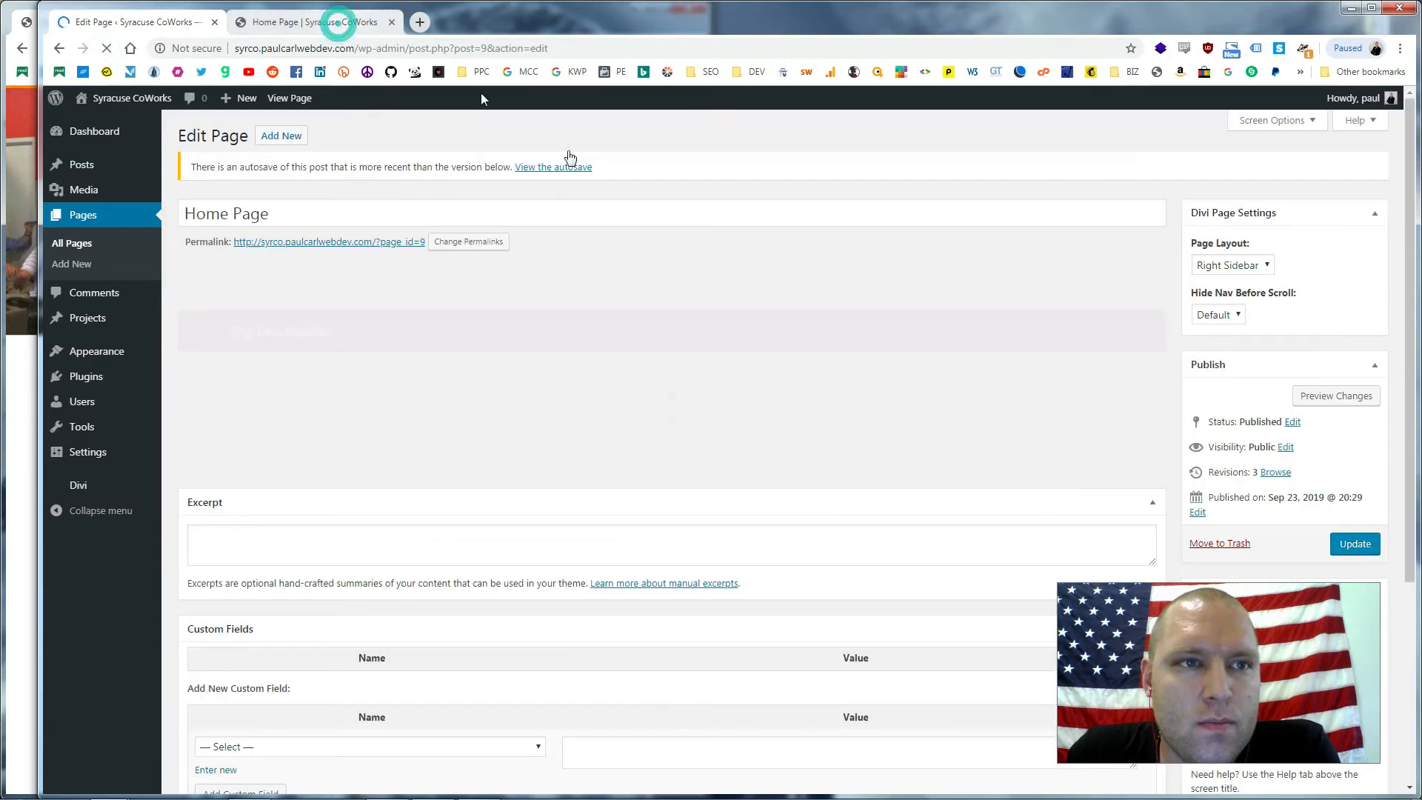
Exit the Visual Builder on the live Home Page with Save & Exit
click(344, 20)
scroll(852, 304, down, 15)
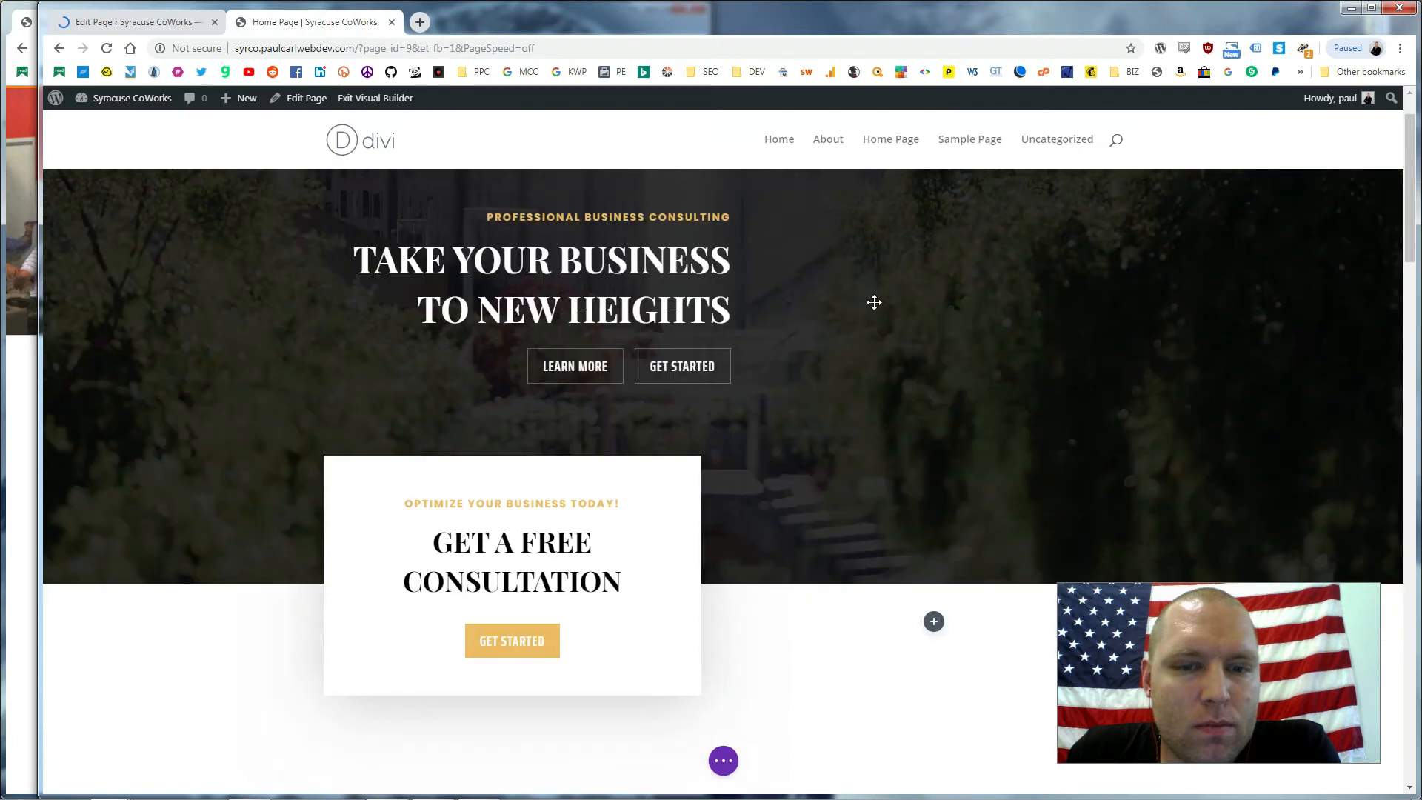
scroll(857, 304, down, 6)
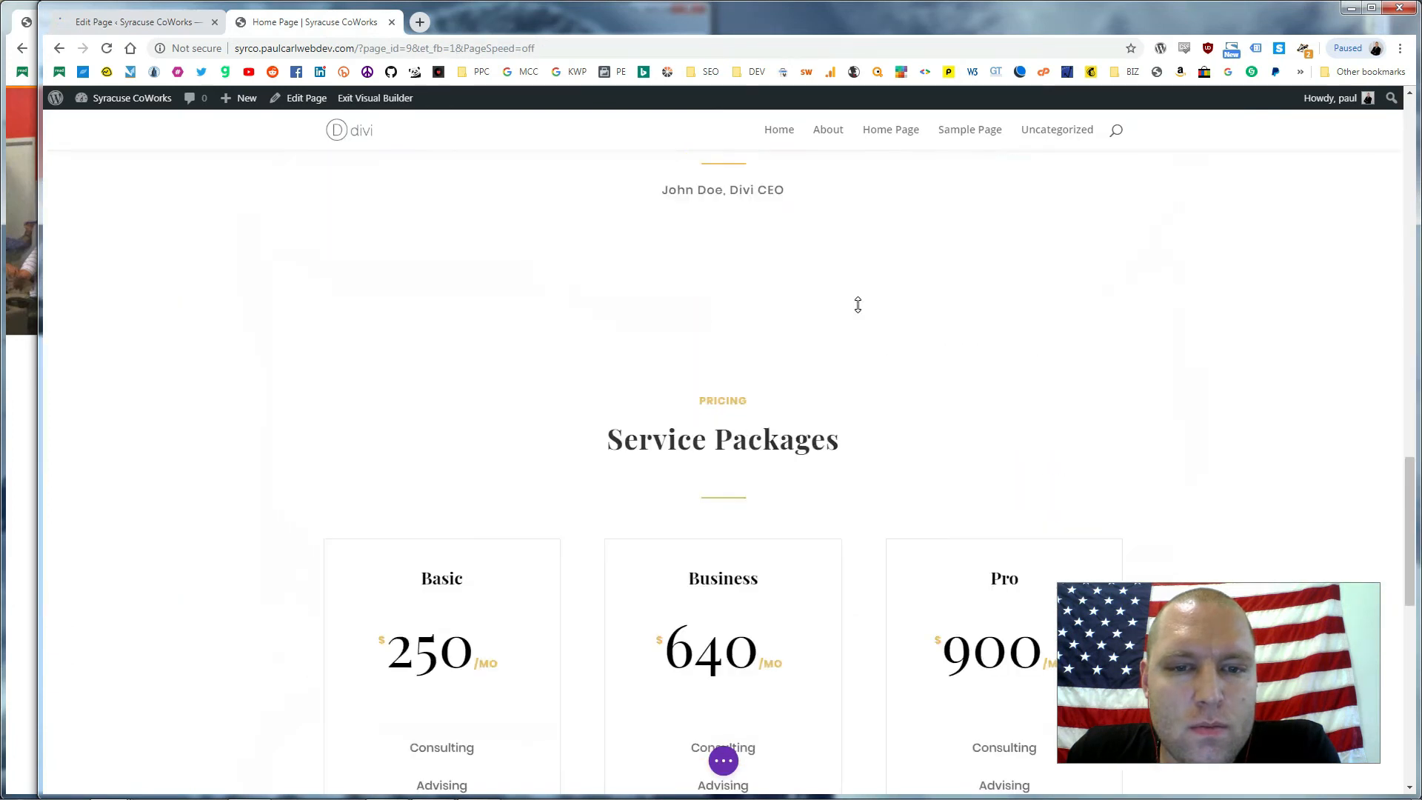
scroll(590, 424, down, 6)
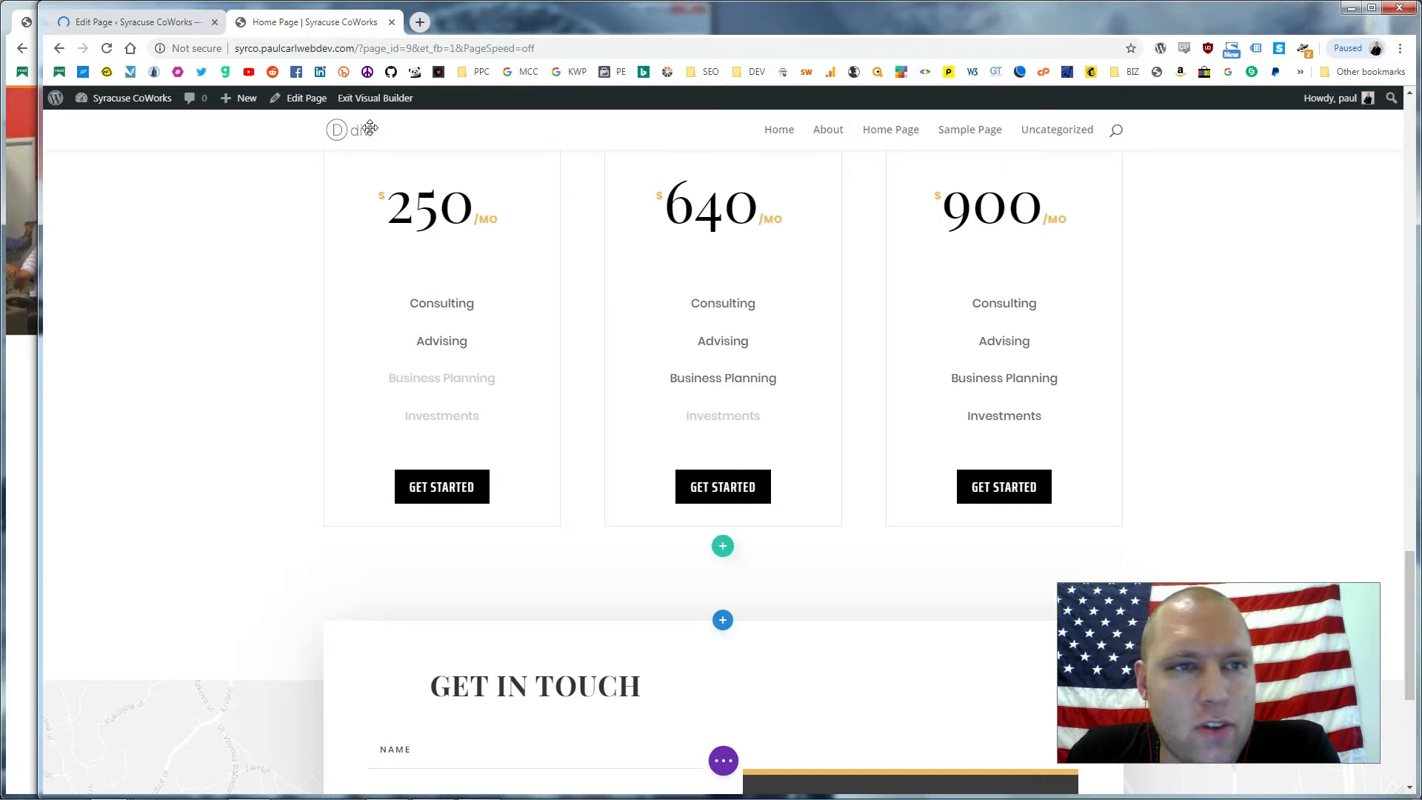
click(375, 98)
click(799, 526)
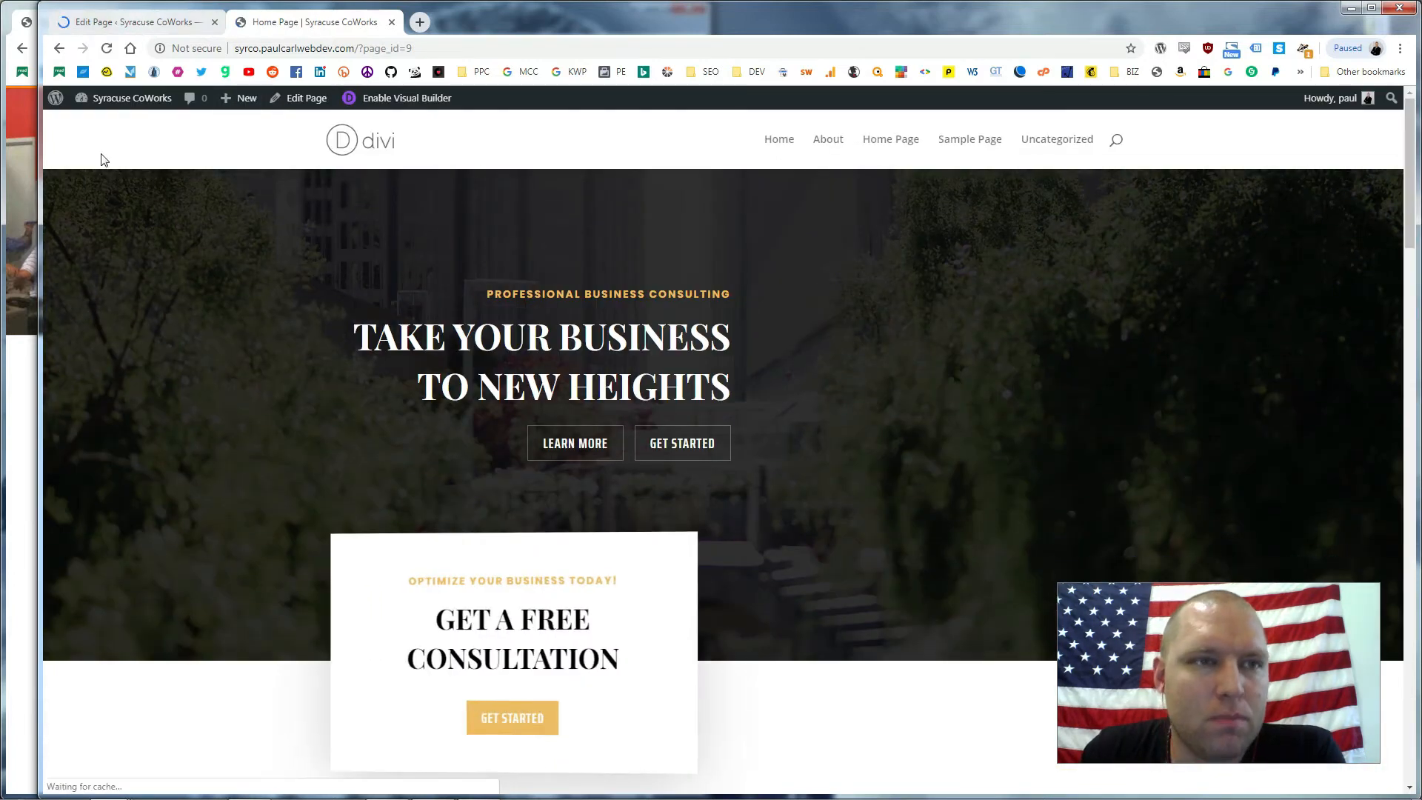
click(139, 22)
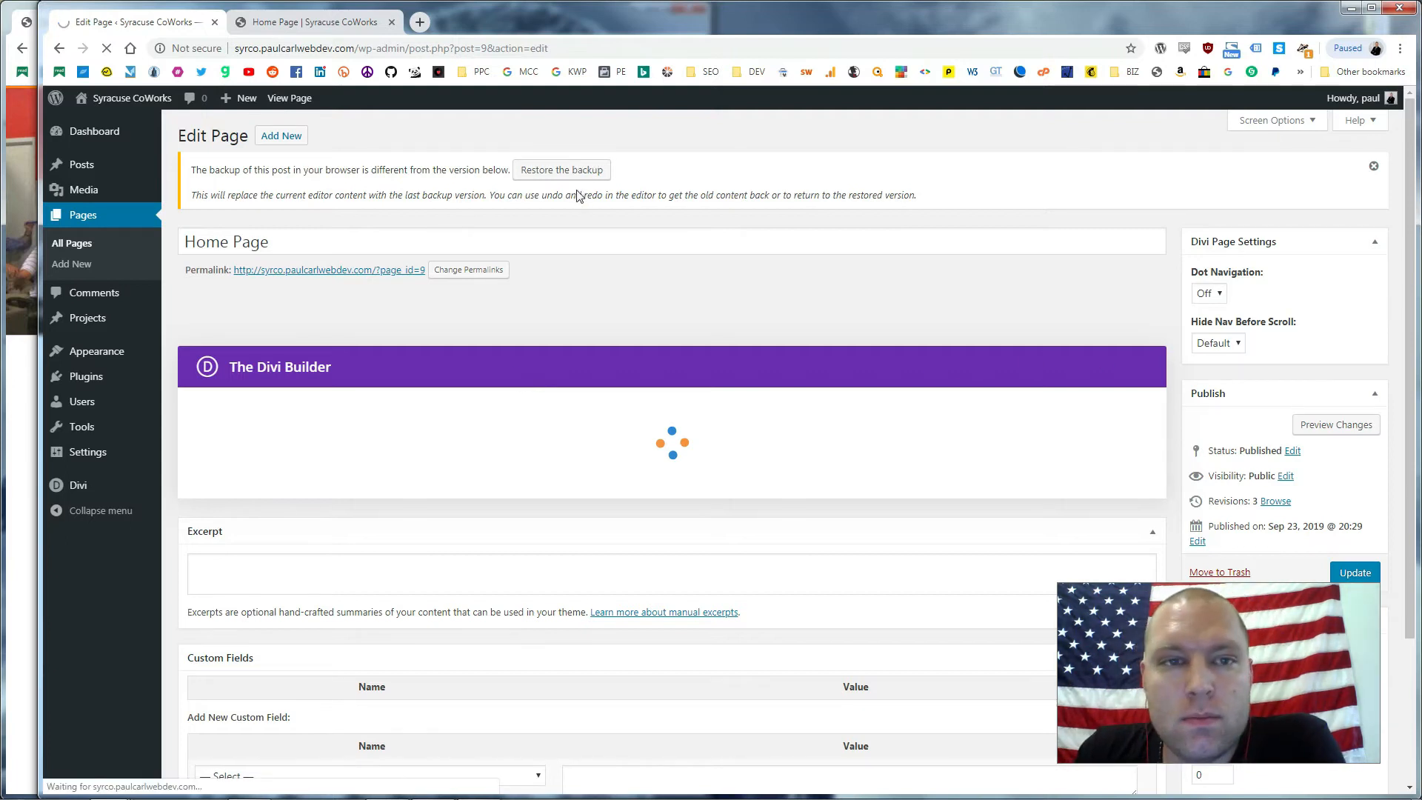
scroll(570, 186, down, 3)
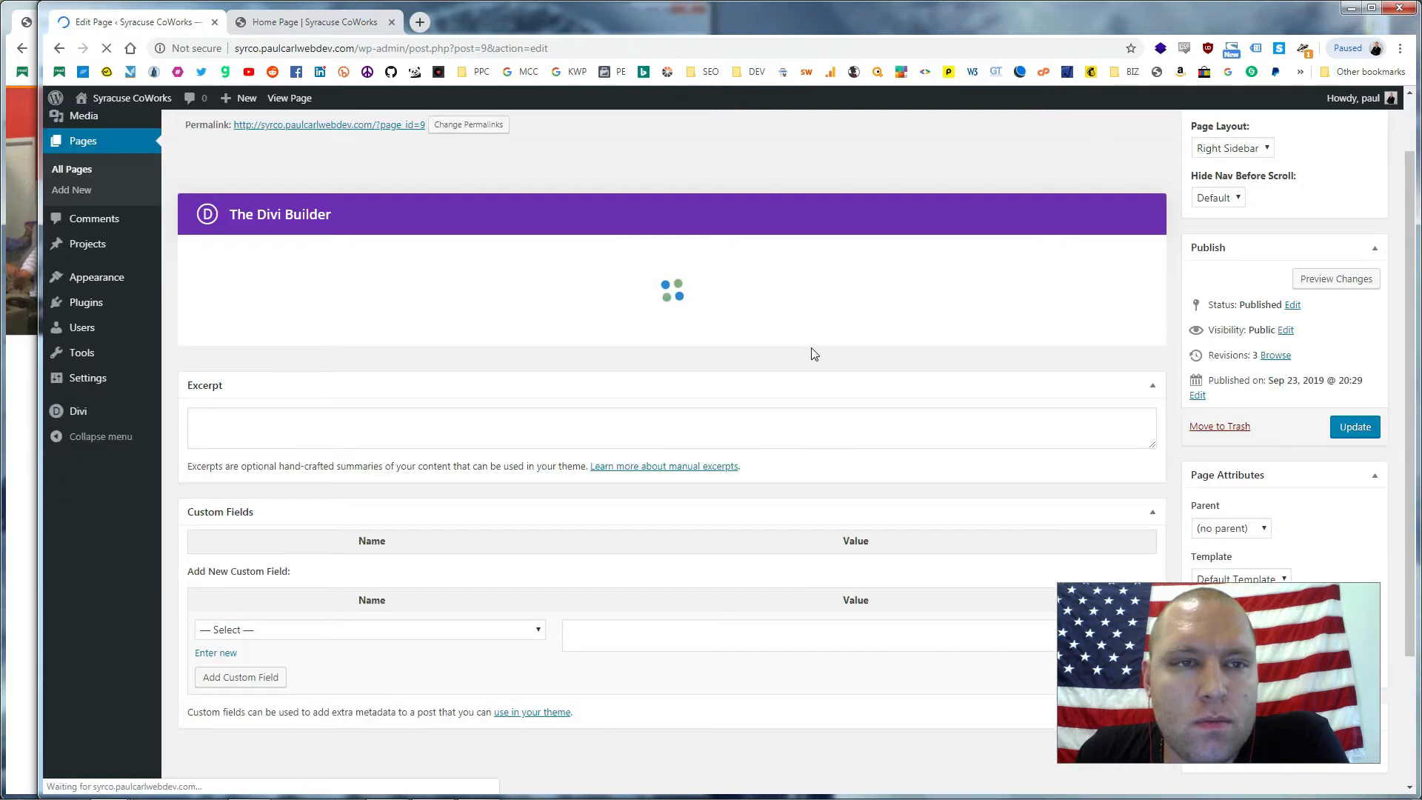
scroll(813, 352, down, 2)
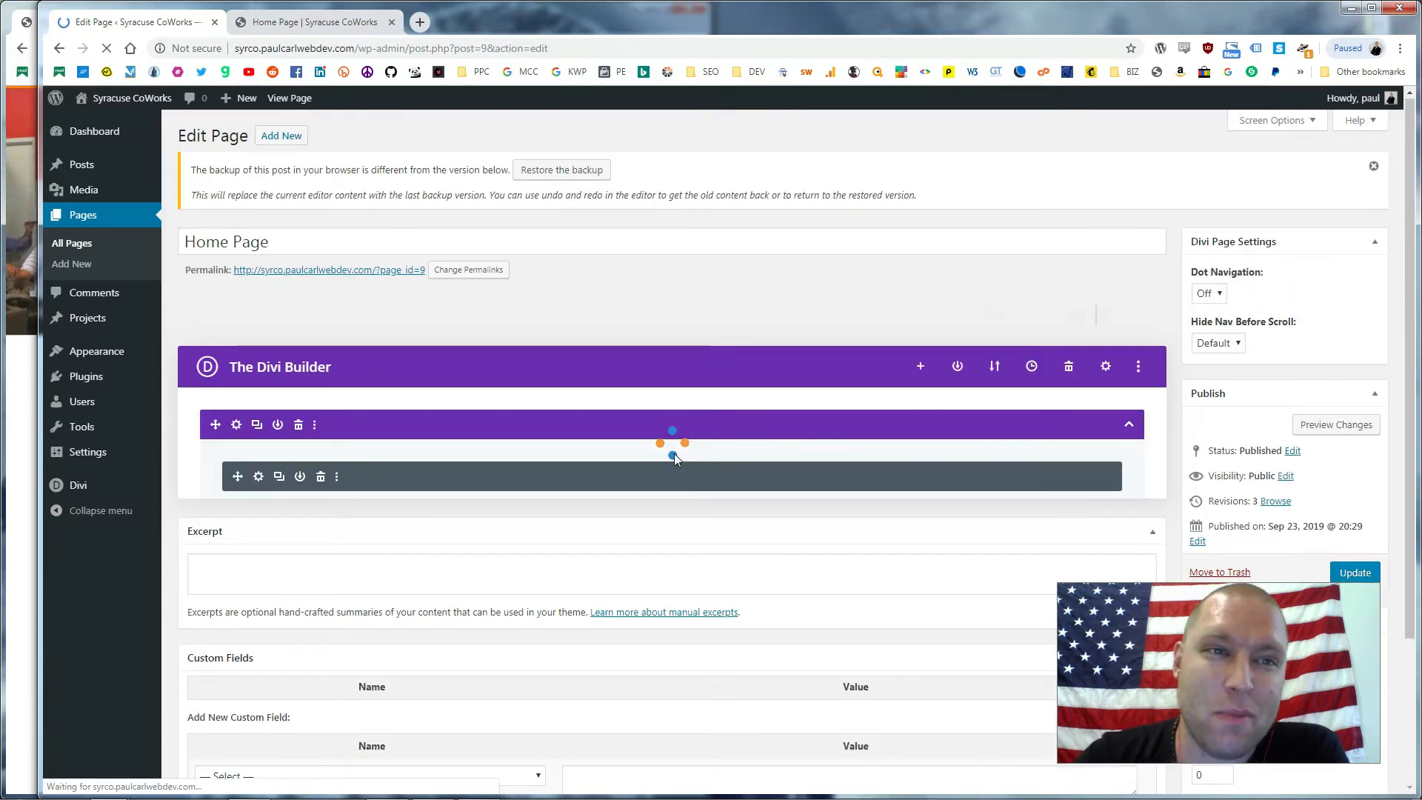
scroll(805, 459, down, 9)
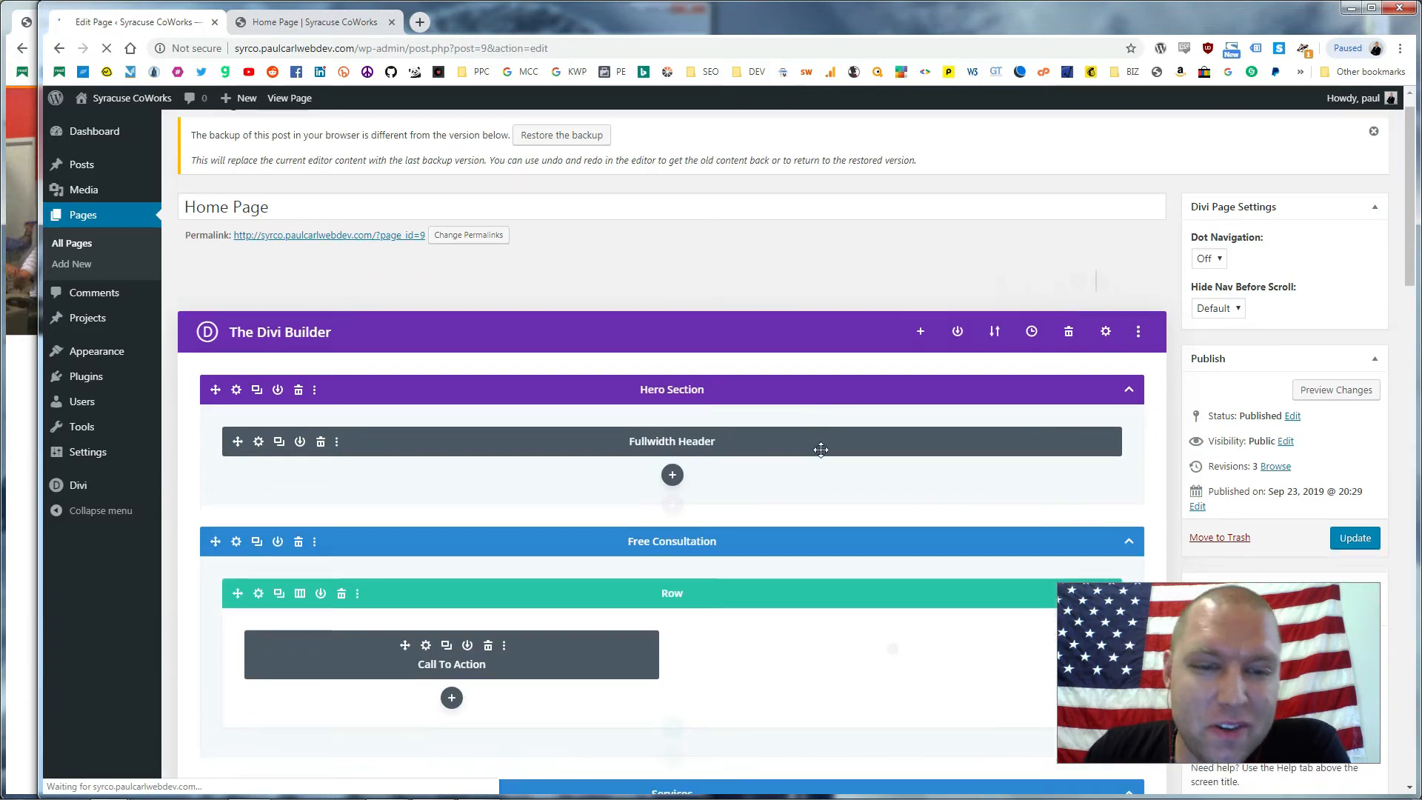
scroll(814, 428, down, 7)
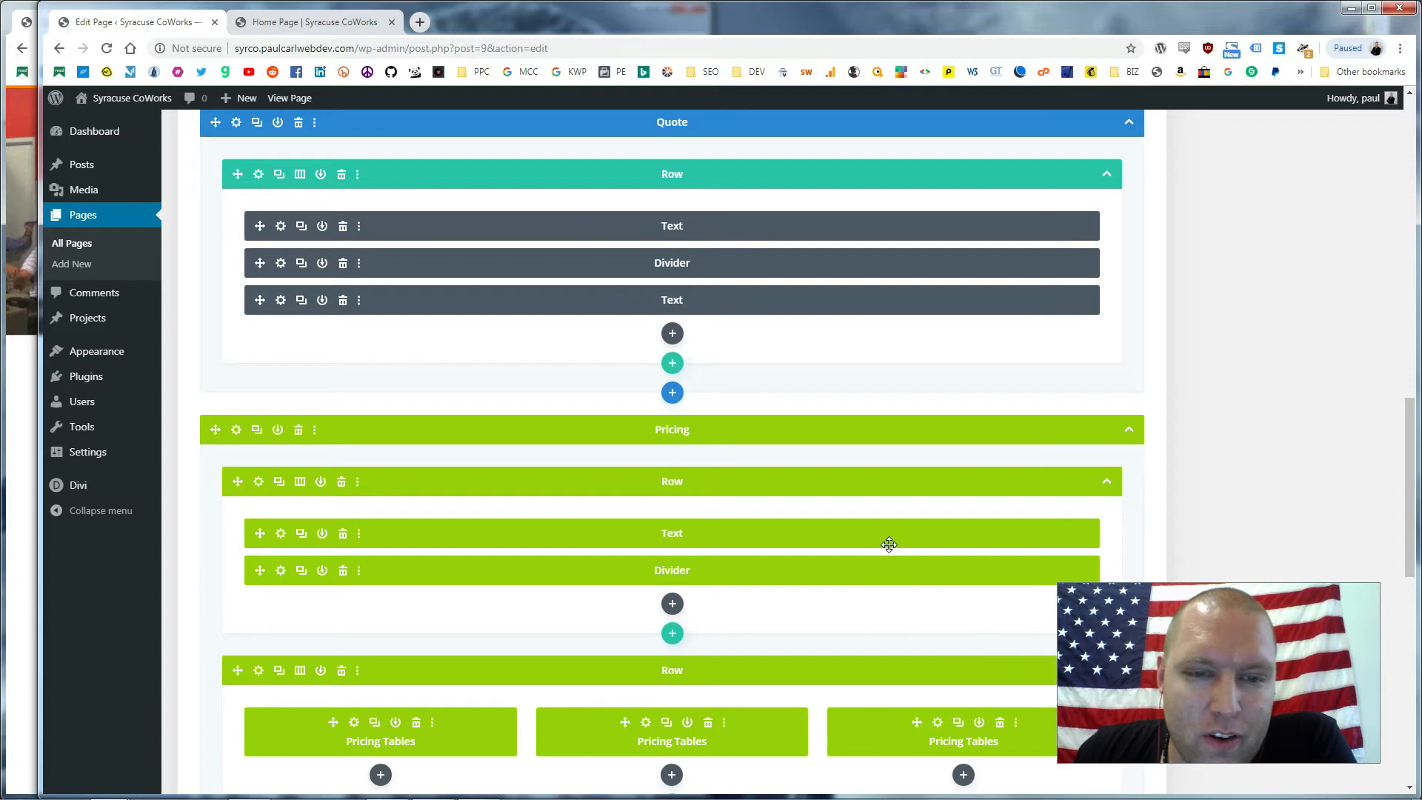
scroll(886, 543, down, 1)
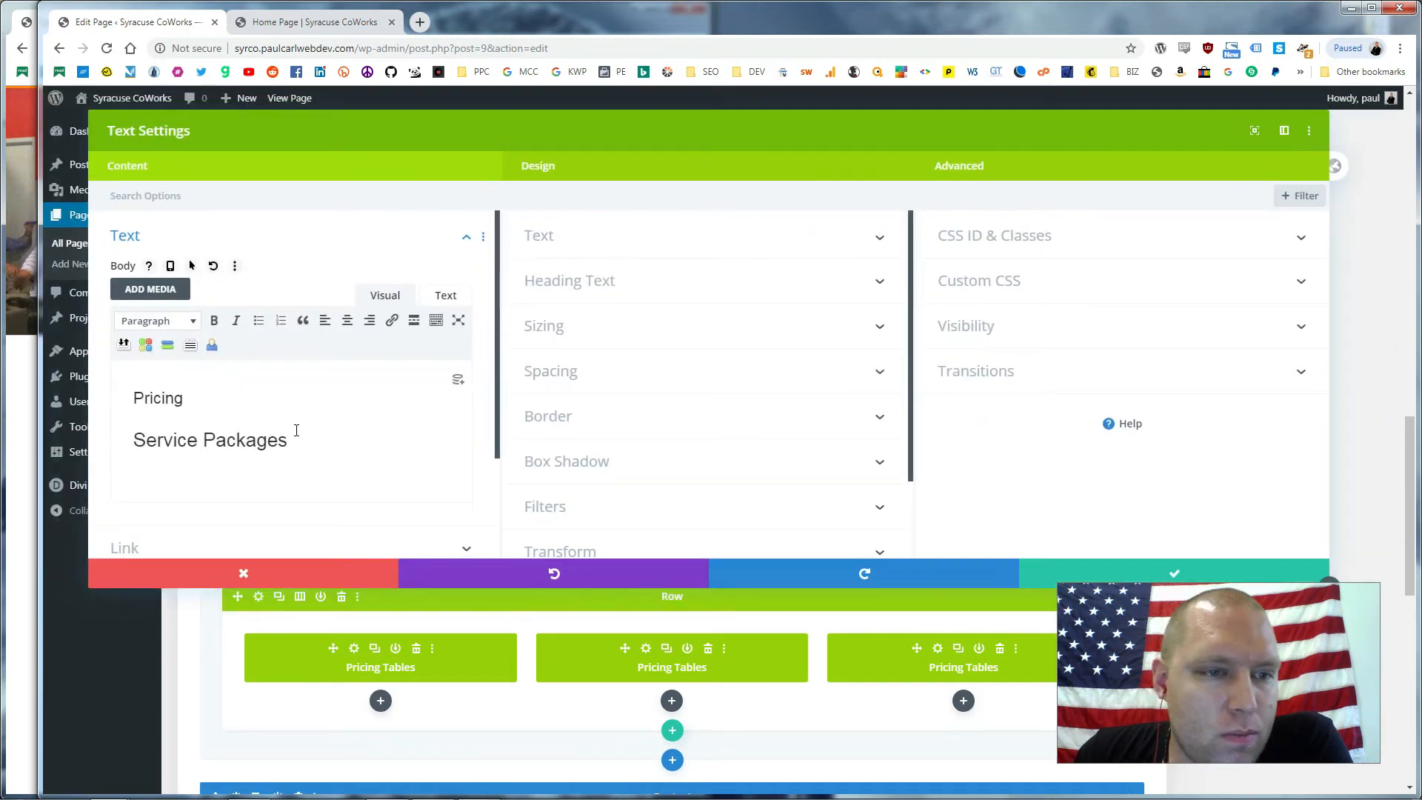
scroll(297, 430, down, 2)
drag(288, 300, 133, 248)
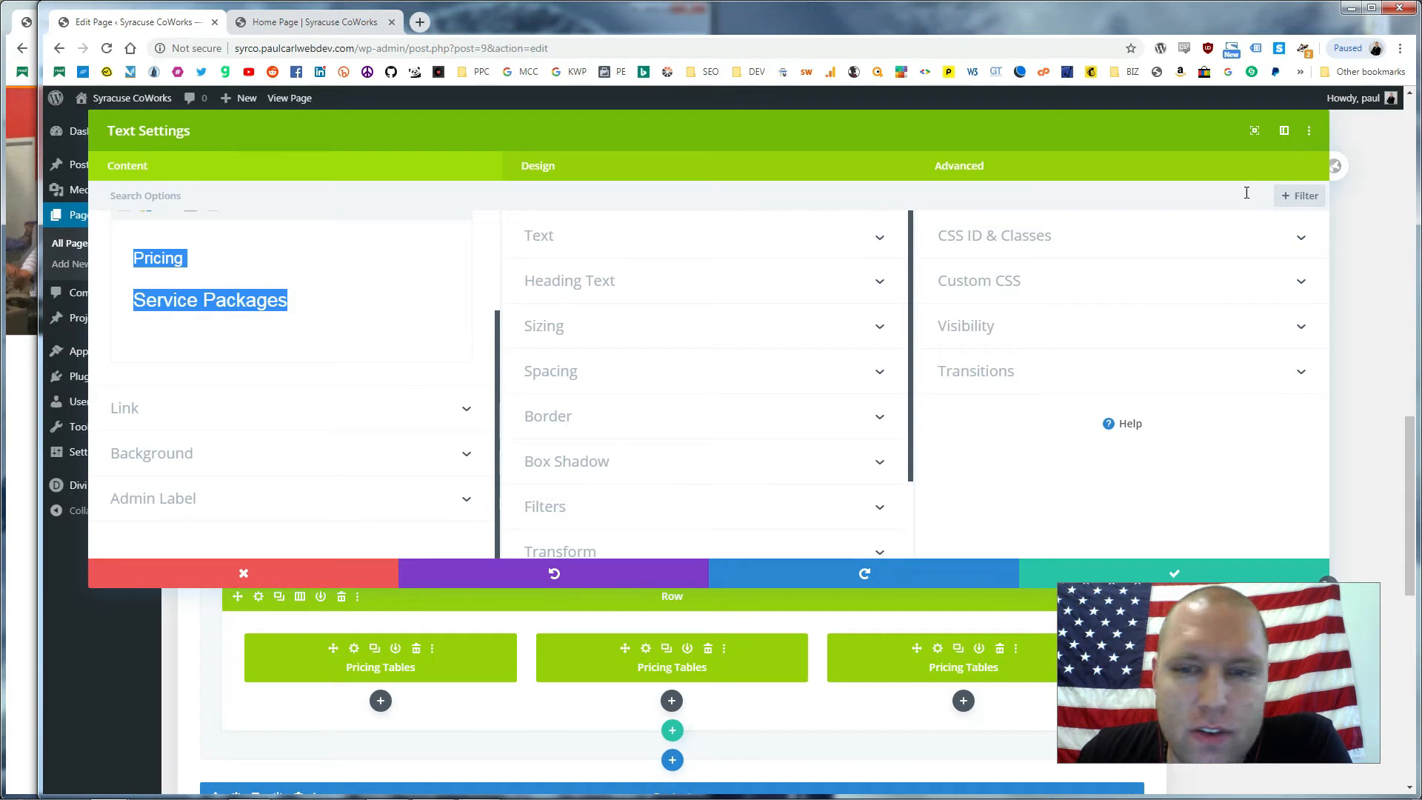
click(1143, 565)
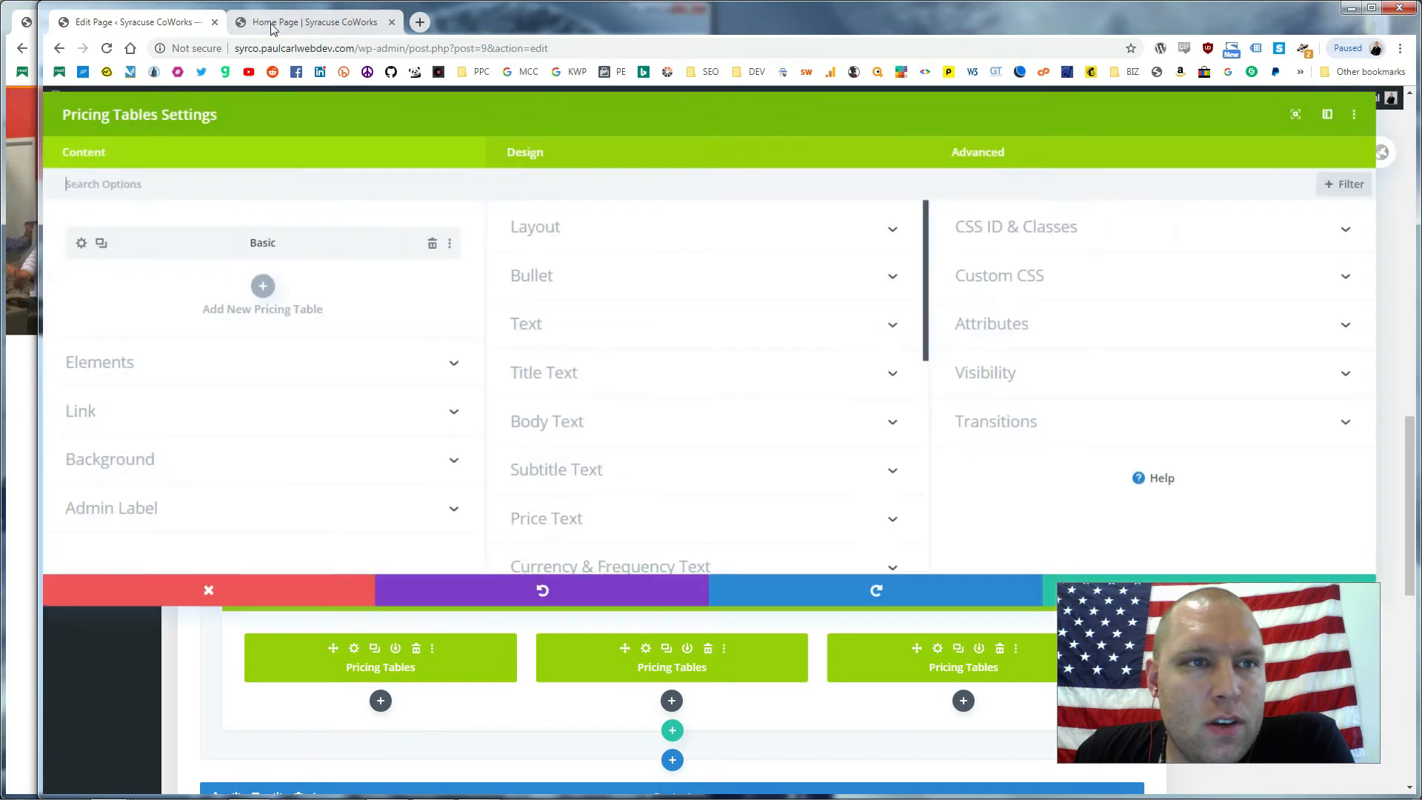
Confirm the live Home page shows Basic at 250, then go back to the Pricing Tables settings
click(277, 26)
scroll(728, 416, down, 10)
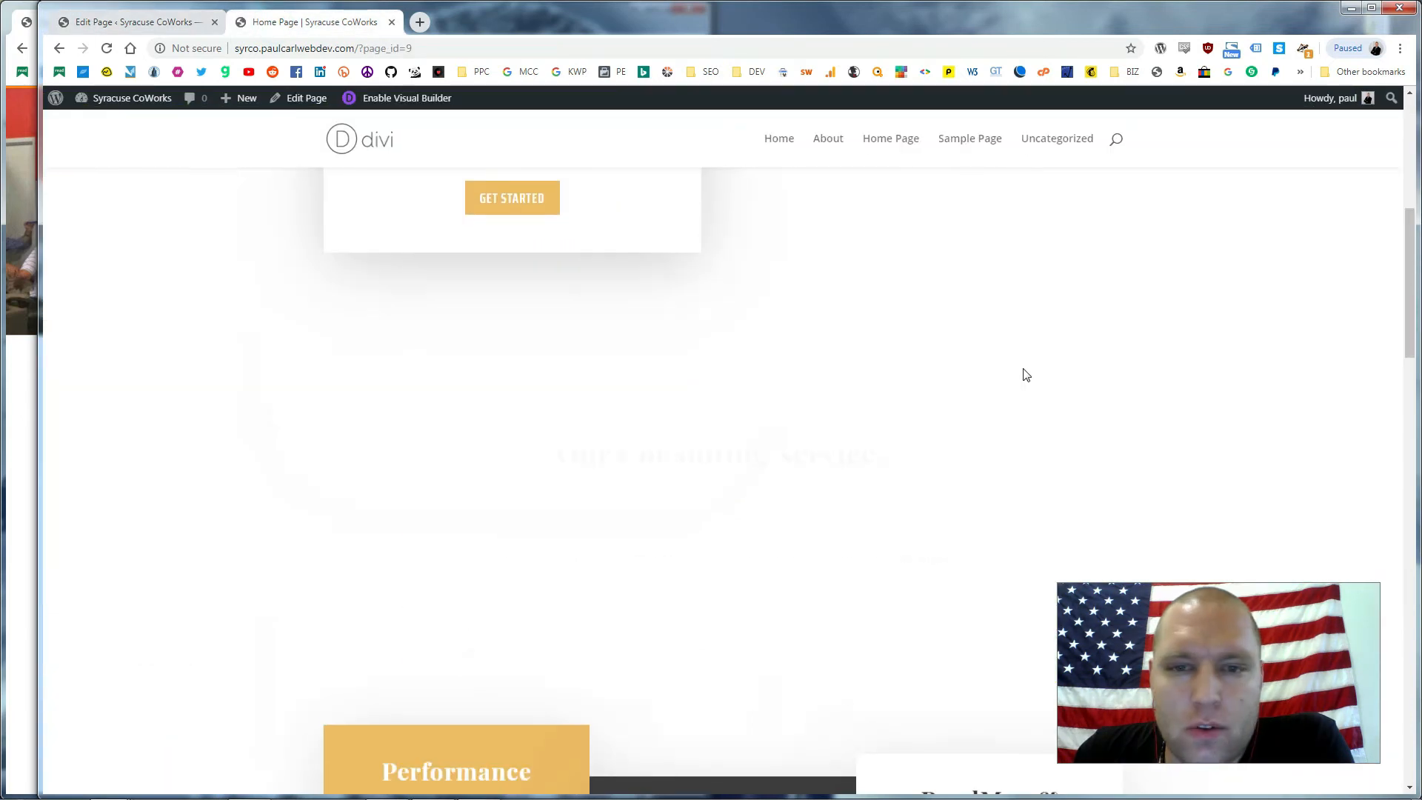
scroll(885, 336, up, 1)
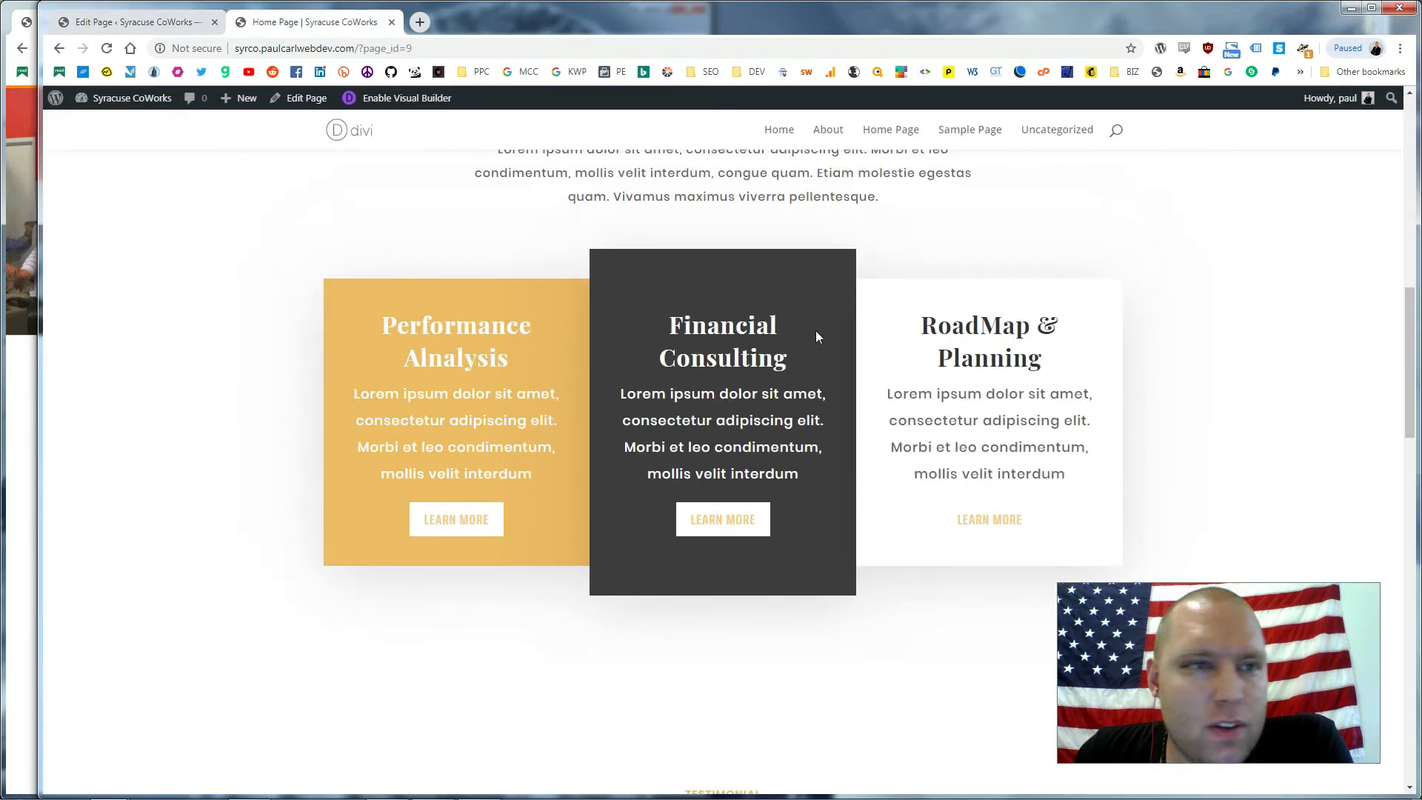
scroll(610, 390, down, 10)
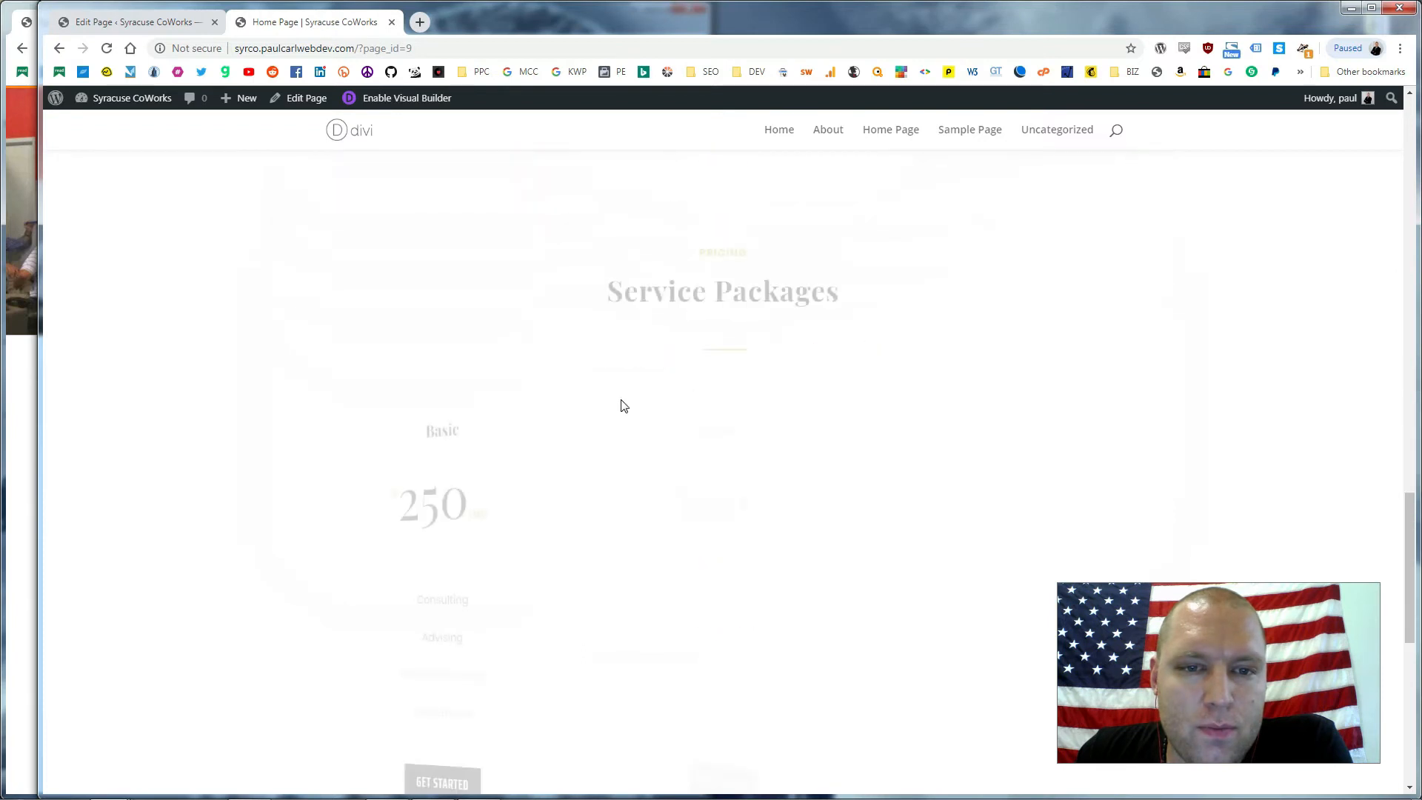
scroll(606, 390, up, 1)
scroll(533, 311, up, 2)
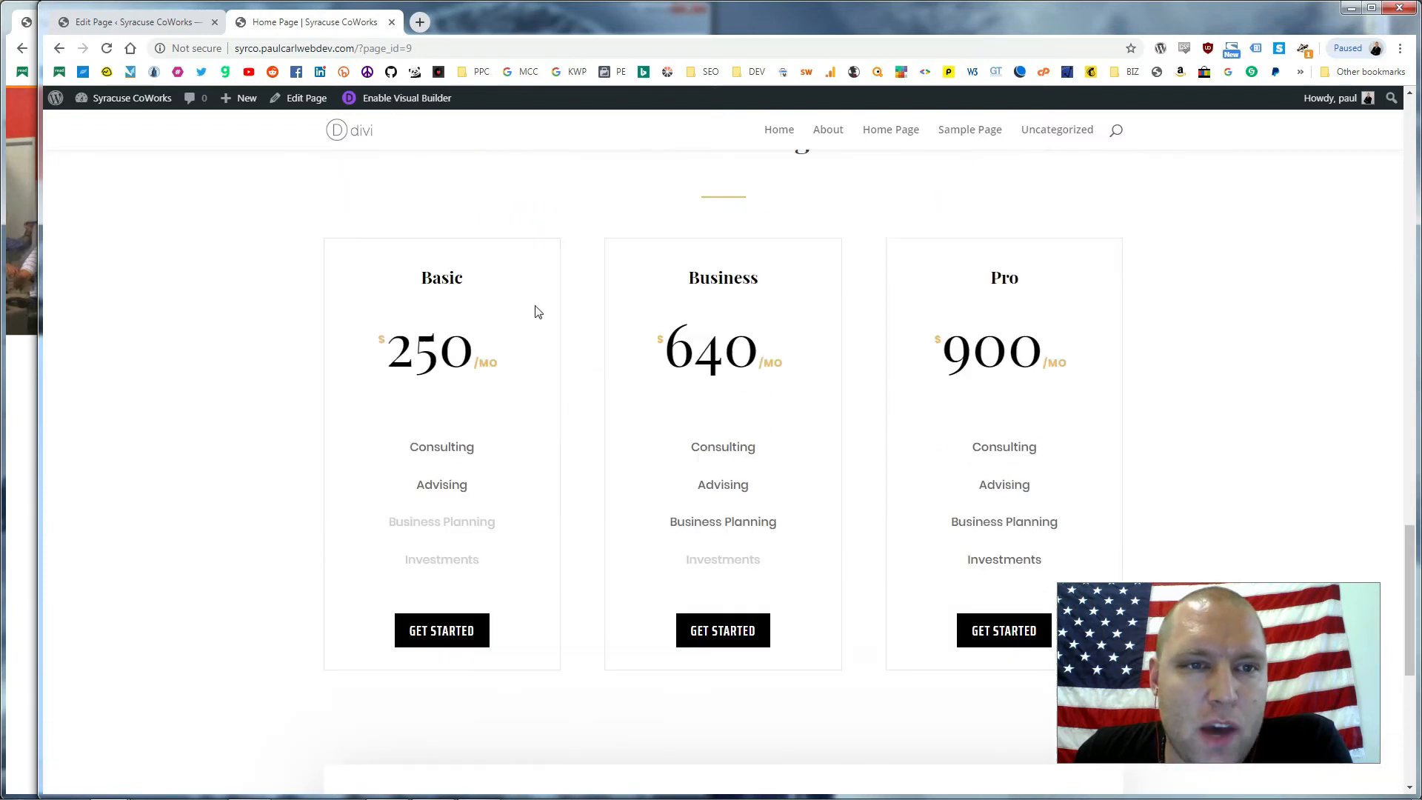
click(168, 25)
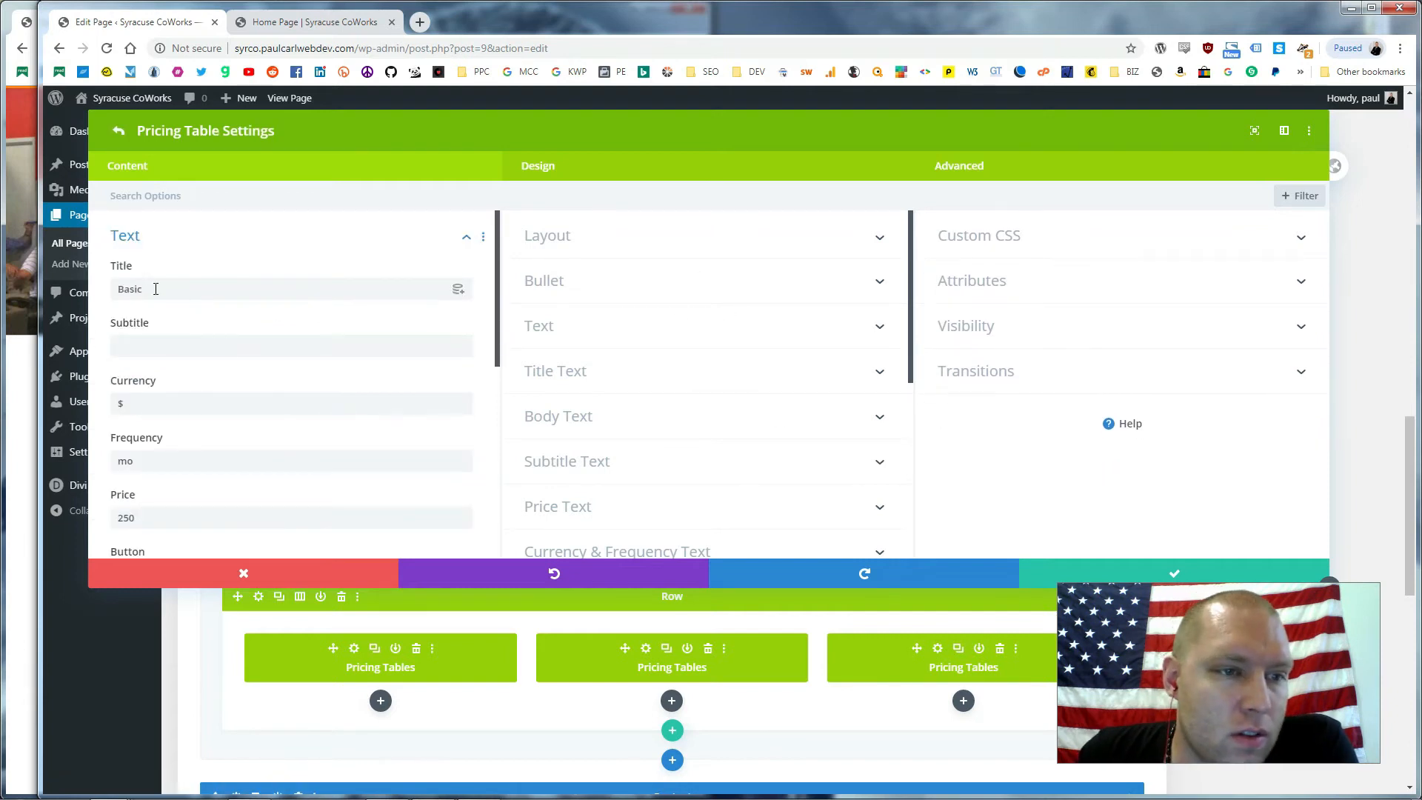
Change the Basic plan's price from 250 to 66 and save the pricing tables
scroll(152, 474, down, 1)
double_click(143, 444)
text(6)
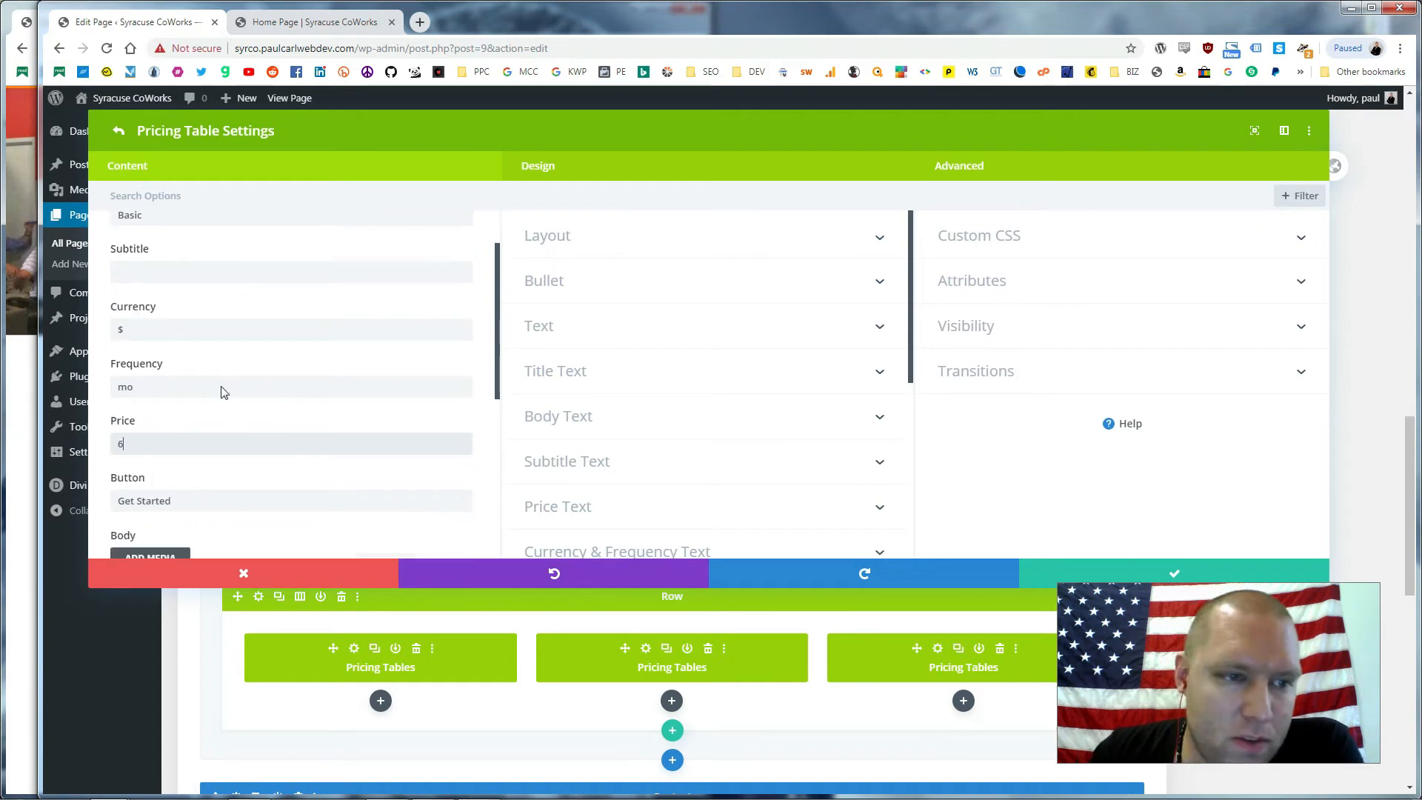
text(6)
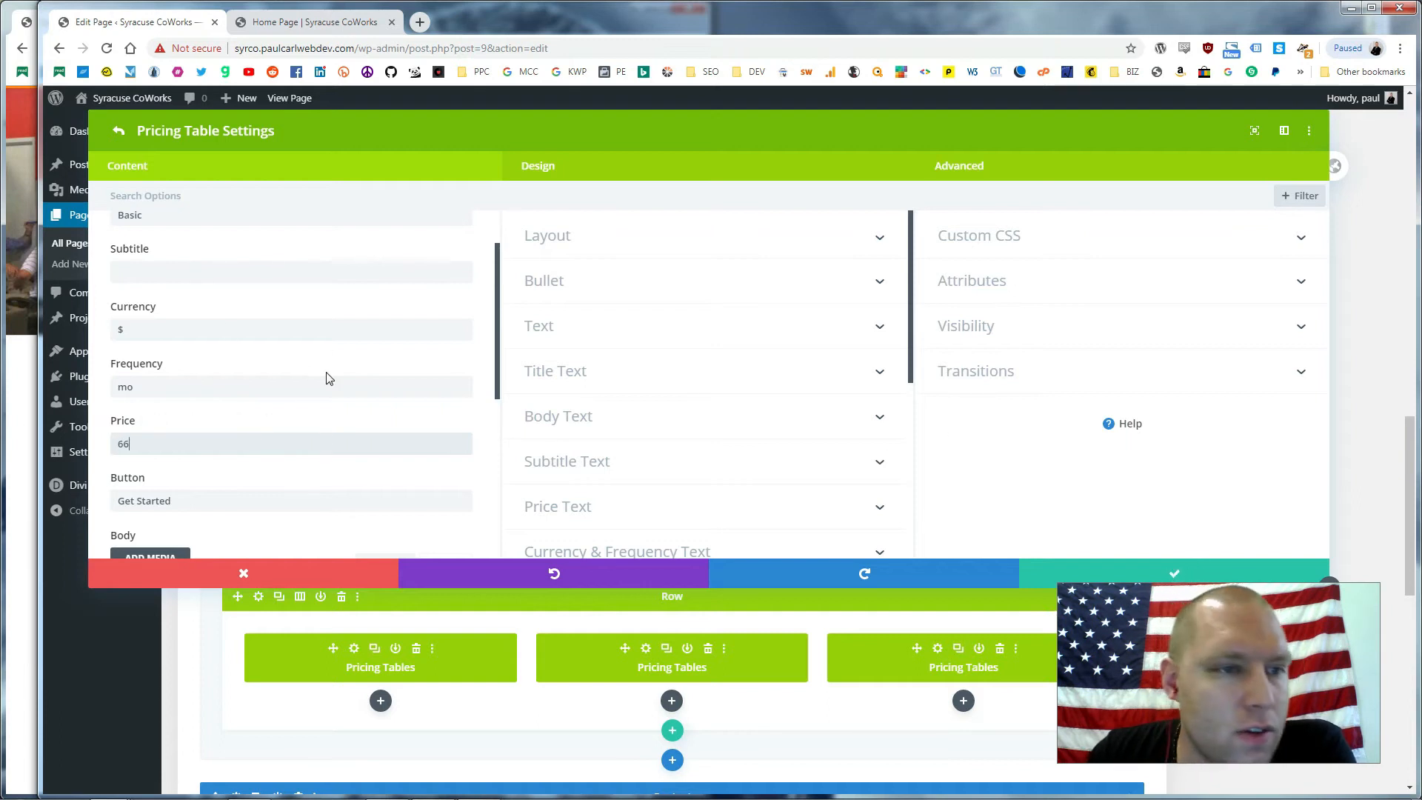
scroll(279, 464, down, 1)
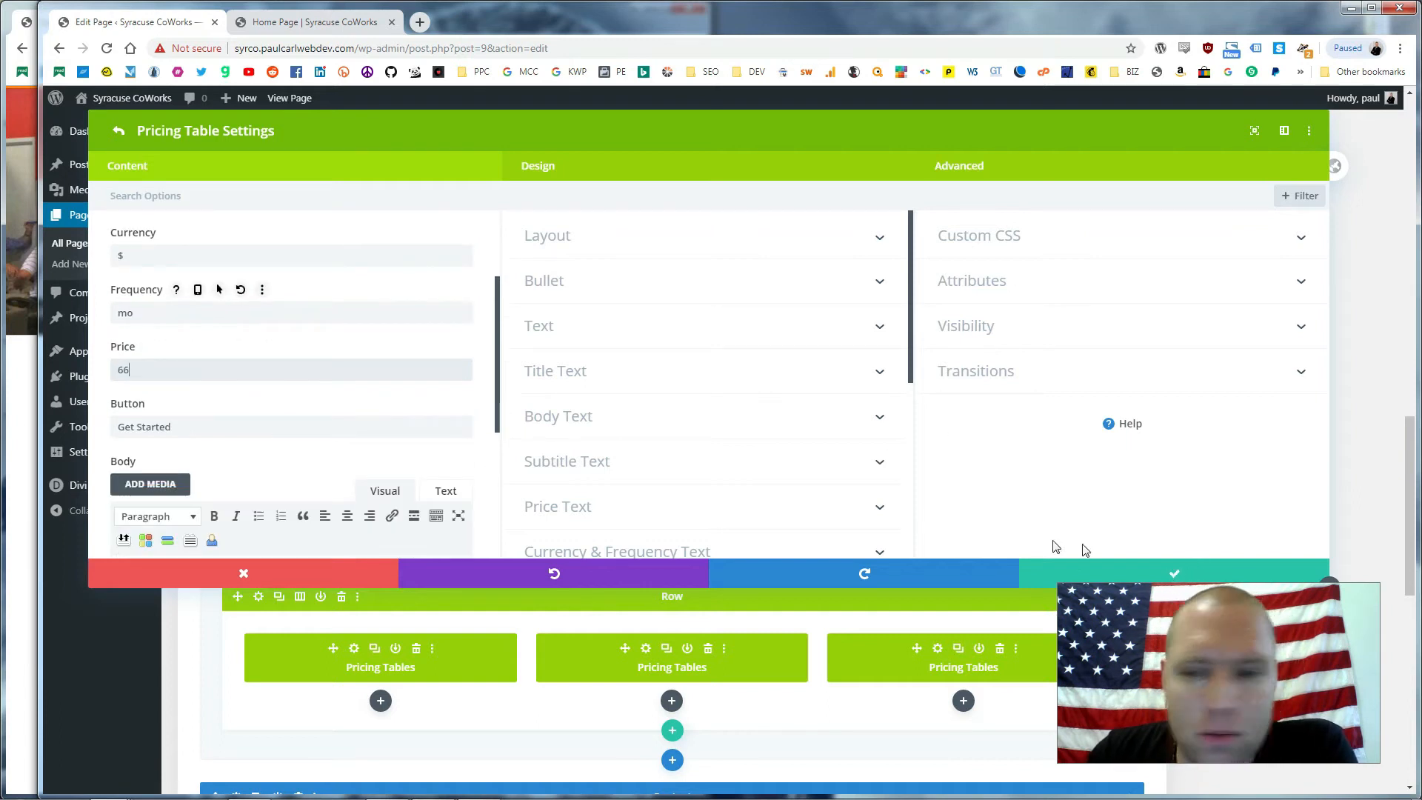
click(1211, 578)
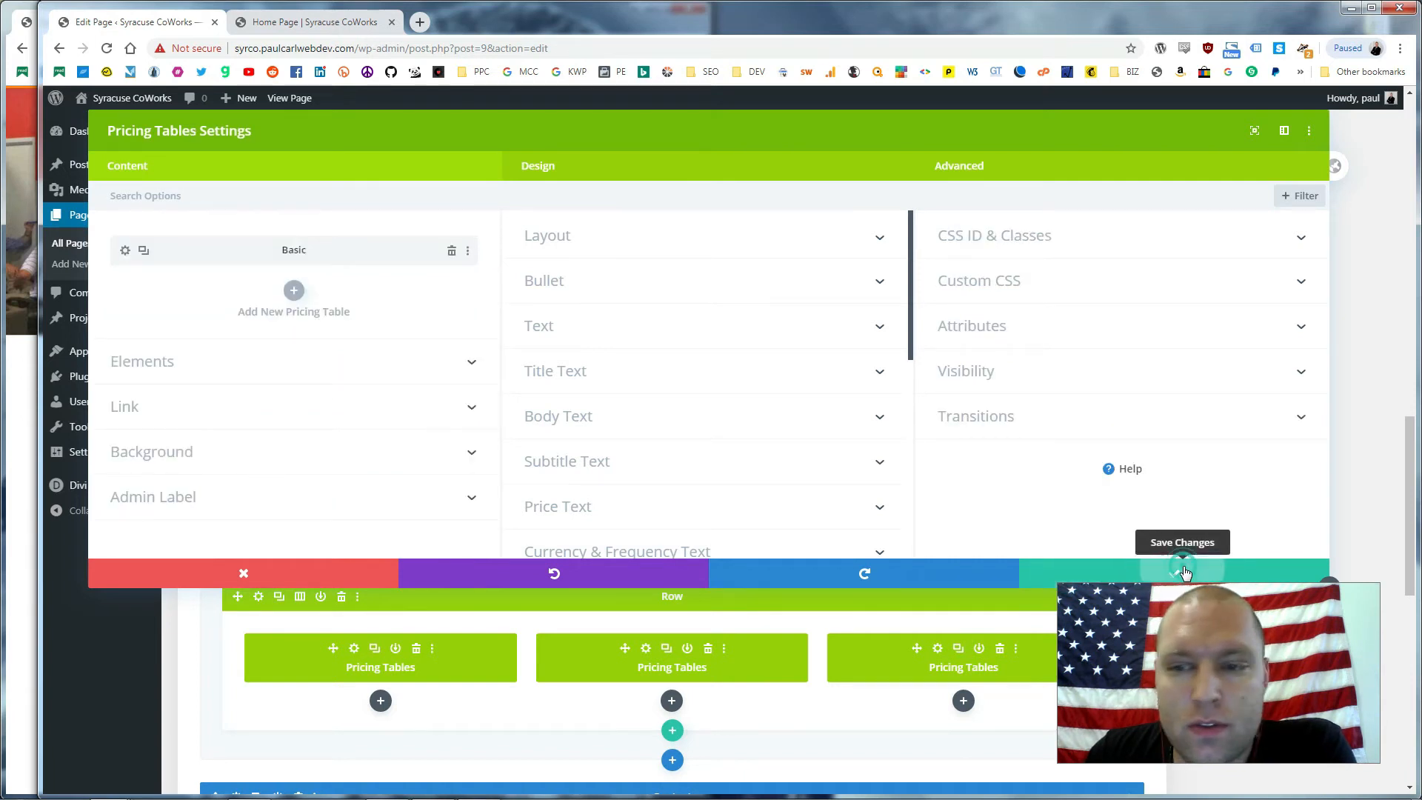
click(1183, 566)
Reload the live Home Page to show the new $66 price
scroll(1244, 449, up, 5)
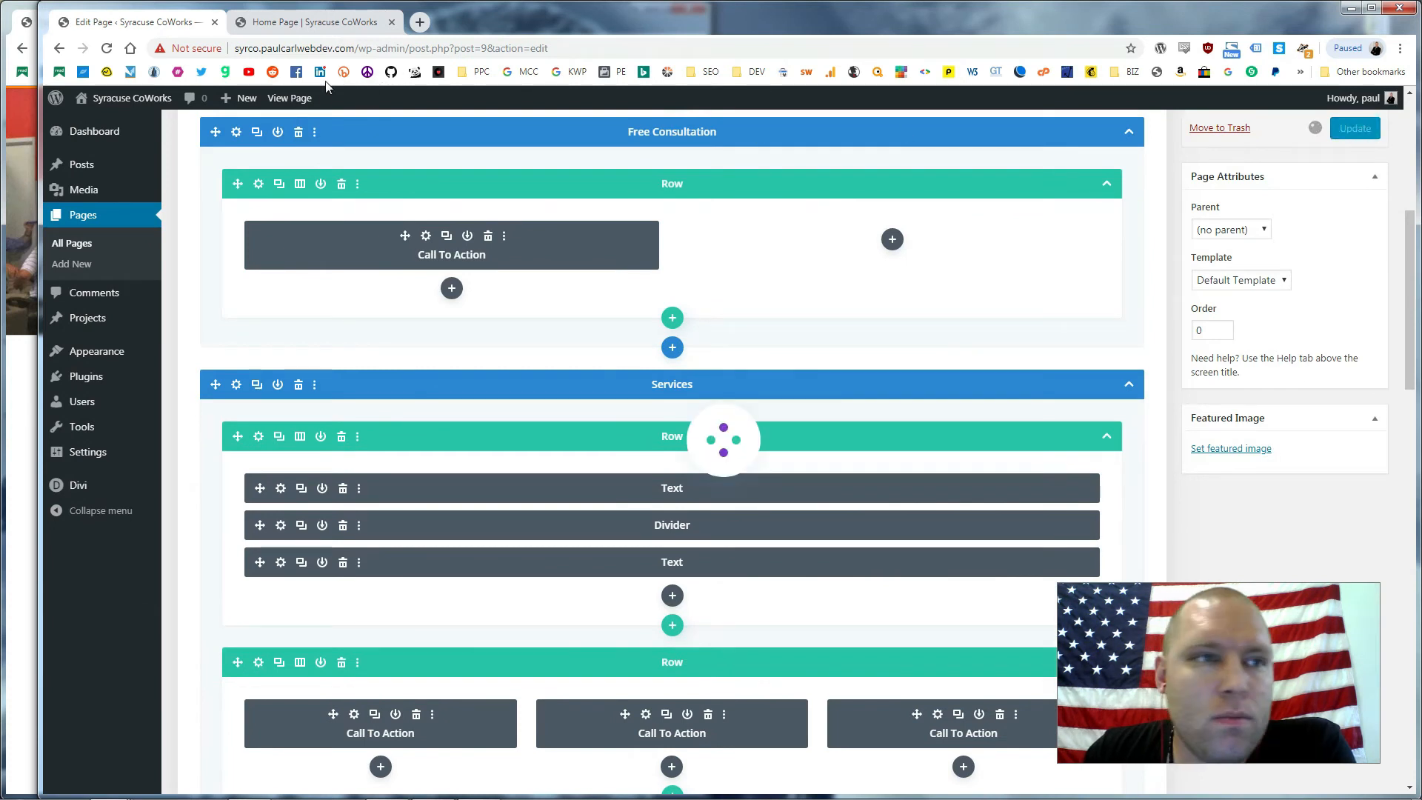
click(306, 24)
key(F5)
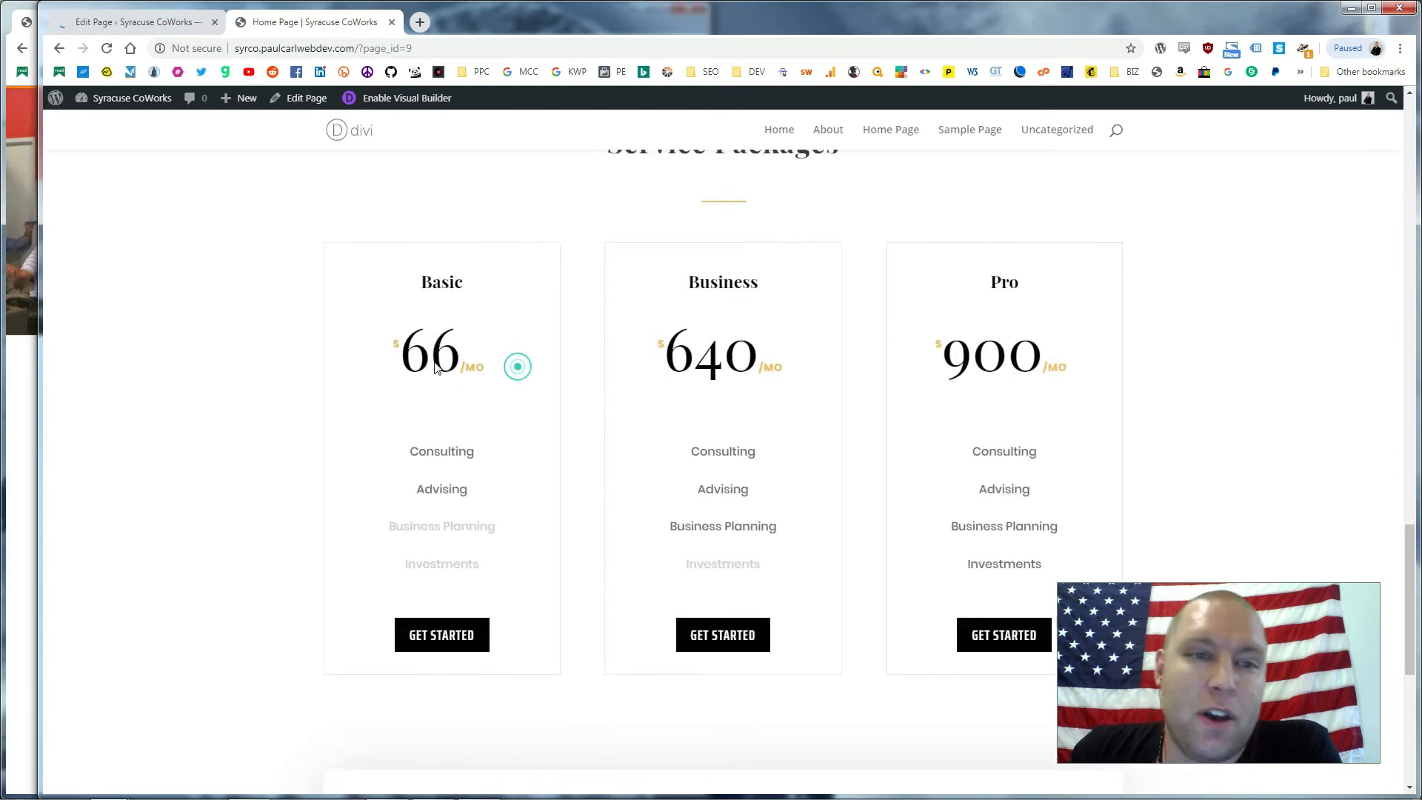
Confirm Basic reads 66 on Home, then find the same $66 Basic price on the About page
triple_click(468, 355)
click(826, 131)
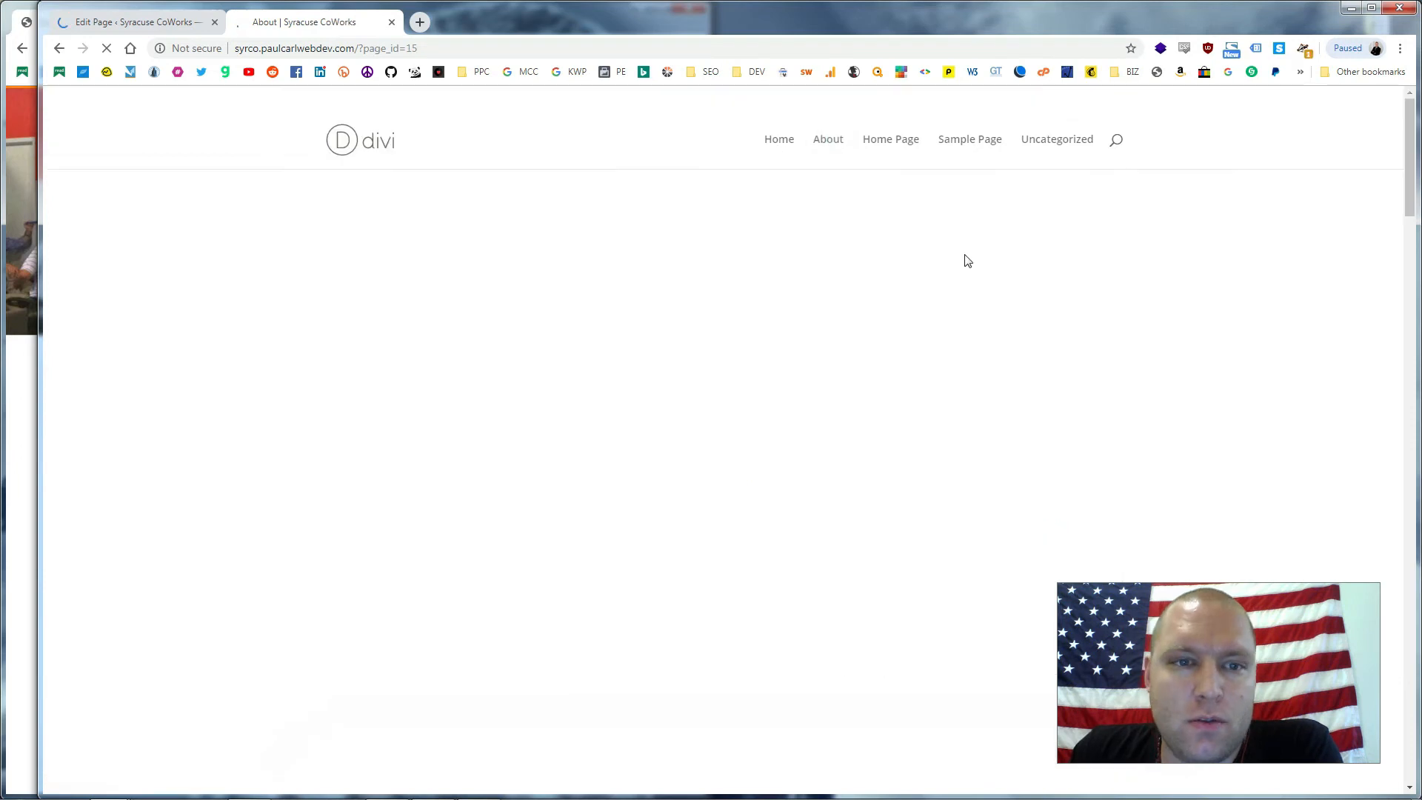
scroll(930, 280, down, 4)
scroll(930, 285, down, 10)
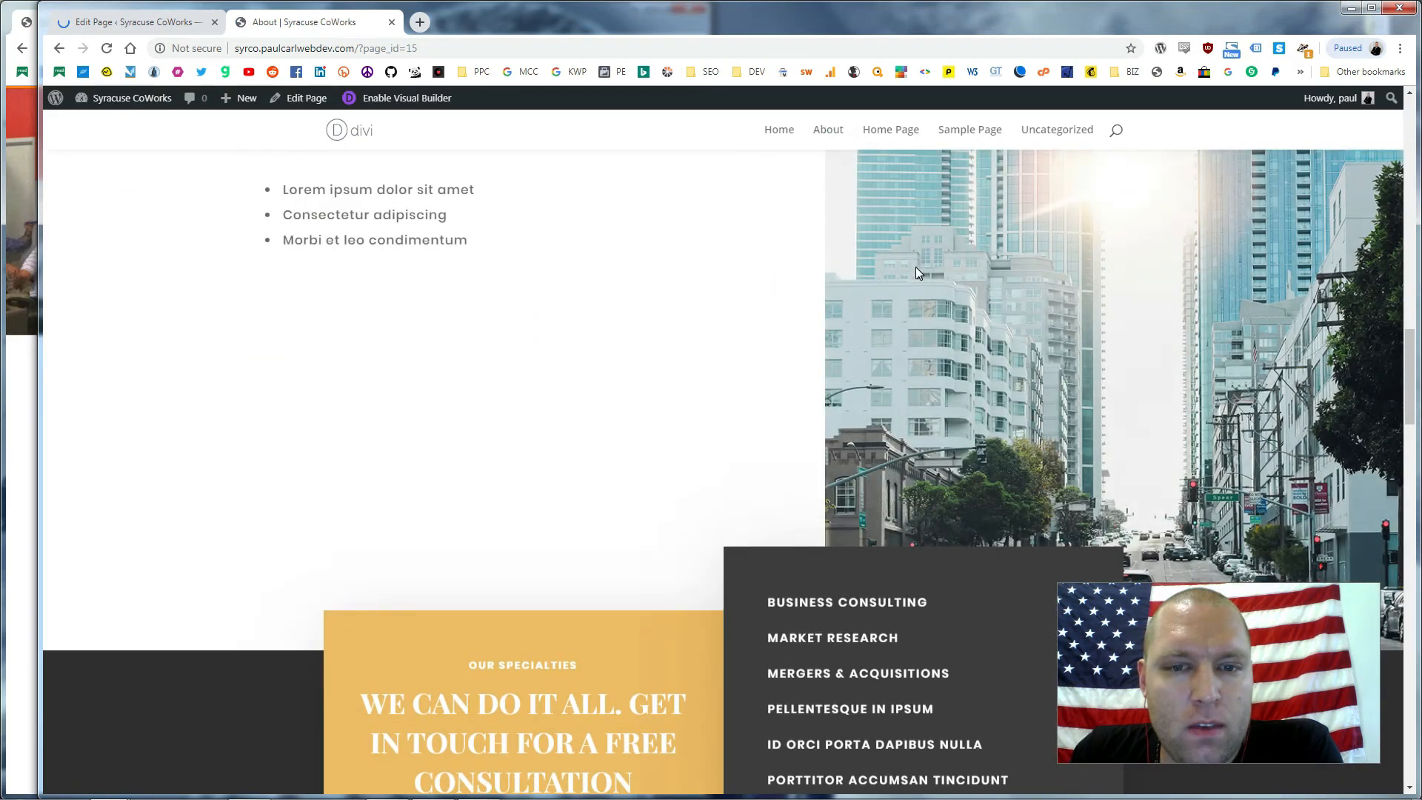
scroll(917, 273, down, 15)
scroll(913, 273, down, 12)
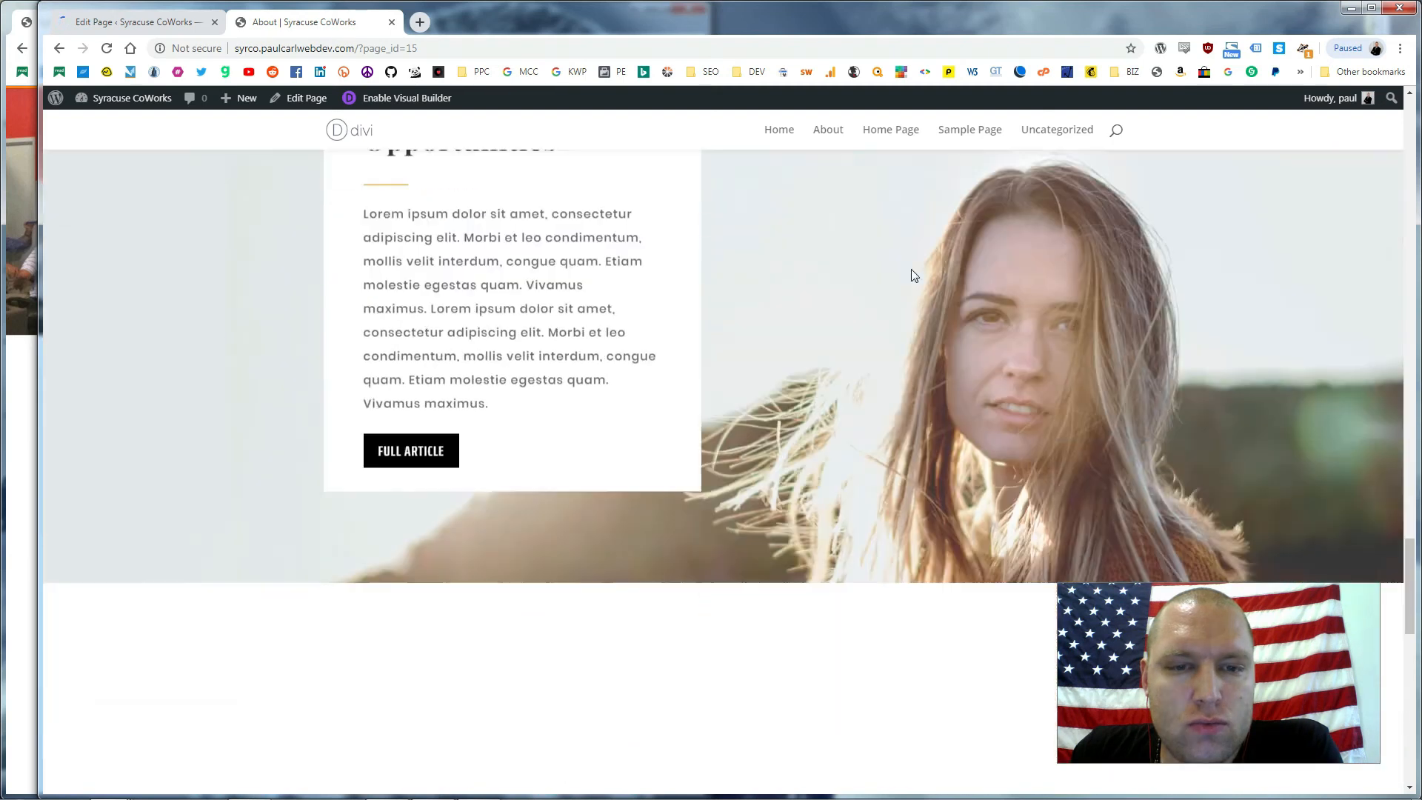
drag(433, 417, 460, 450)
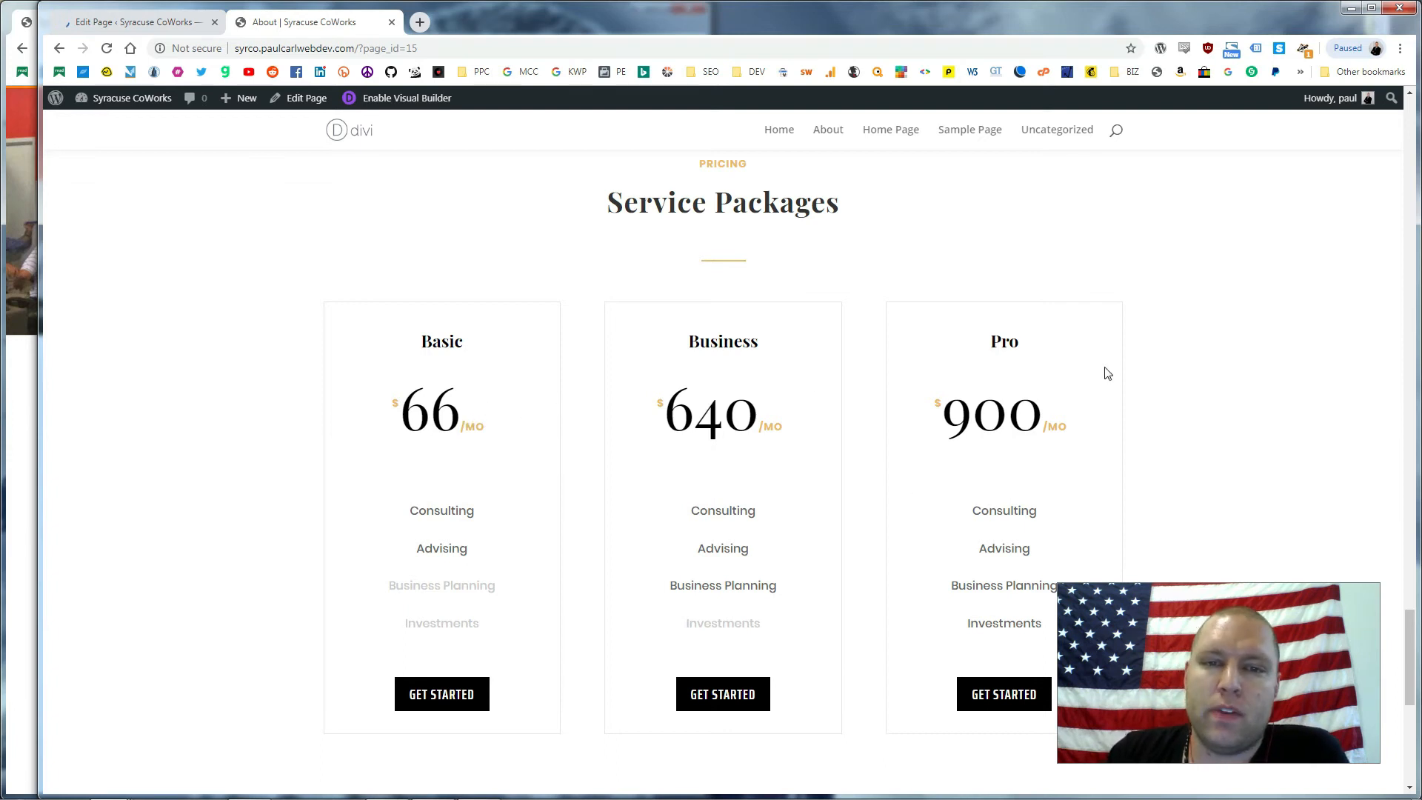
Highlight the About page's Basic $66, Business $640 and Pro $900 cards, then return to the editor
drag(1071, 384, 316, 392)
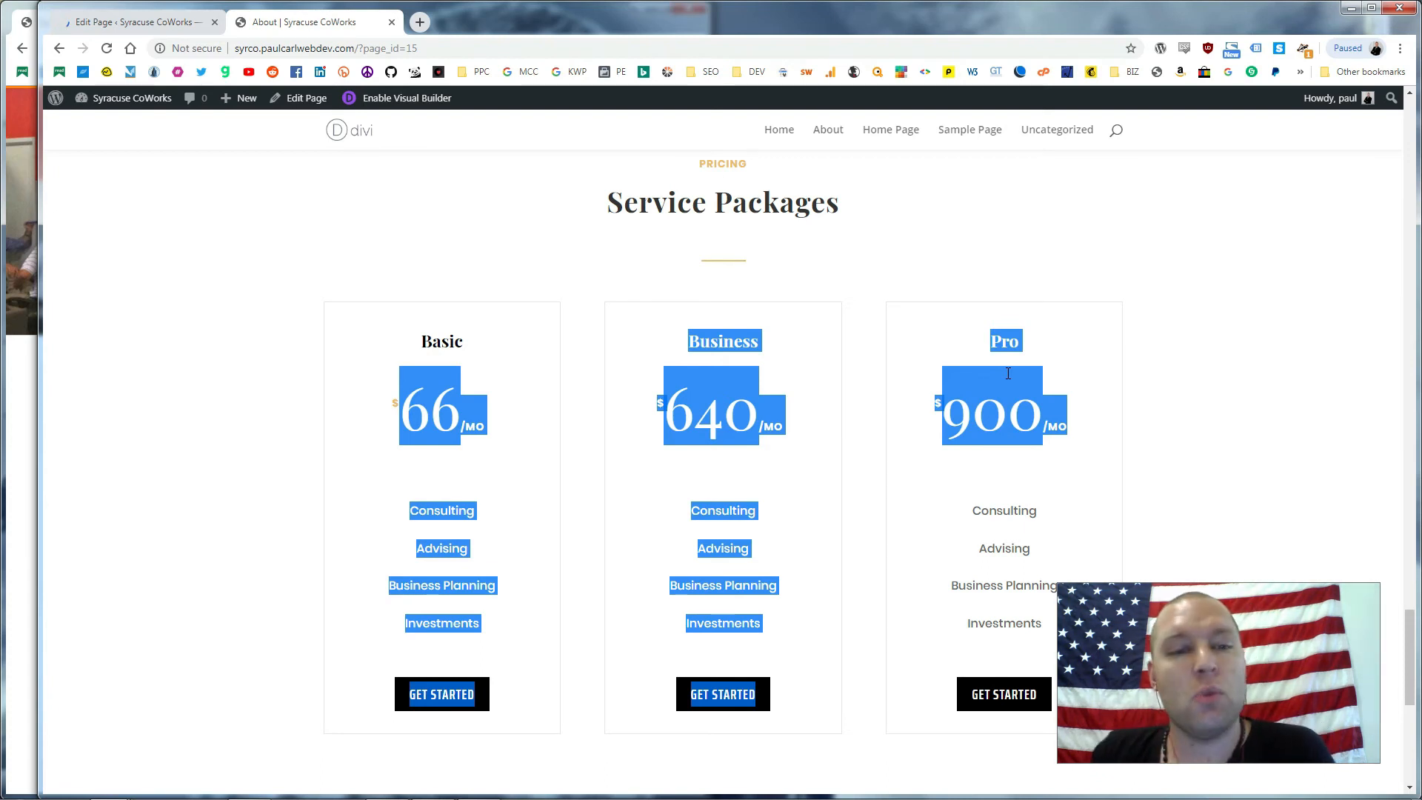
click(504, 452)
click(470, 401)
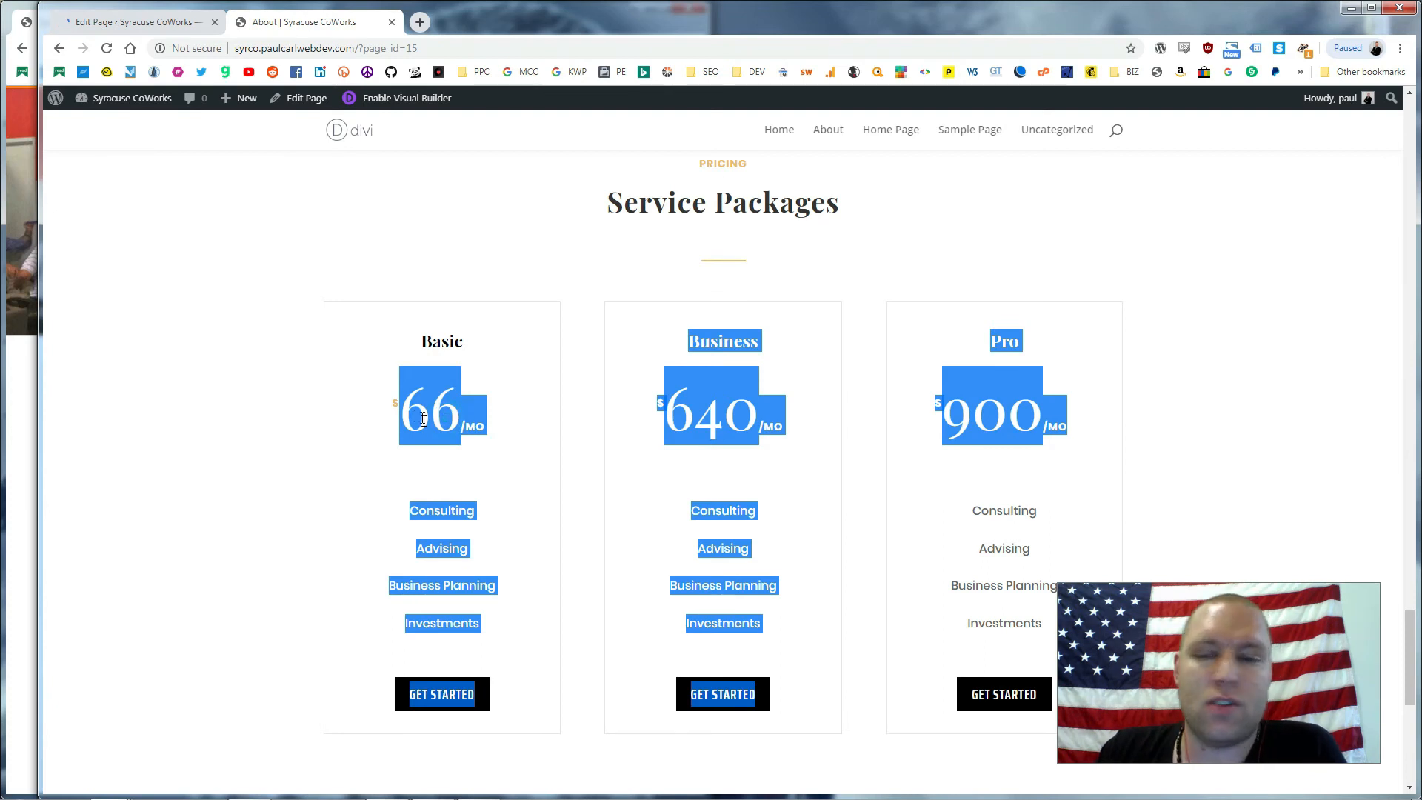
click(474, 416)
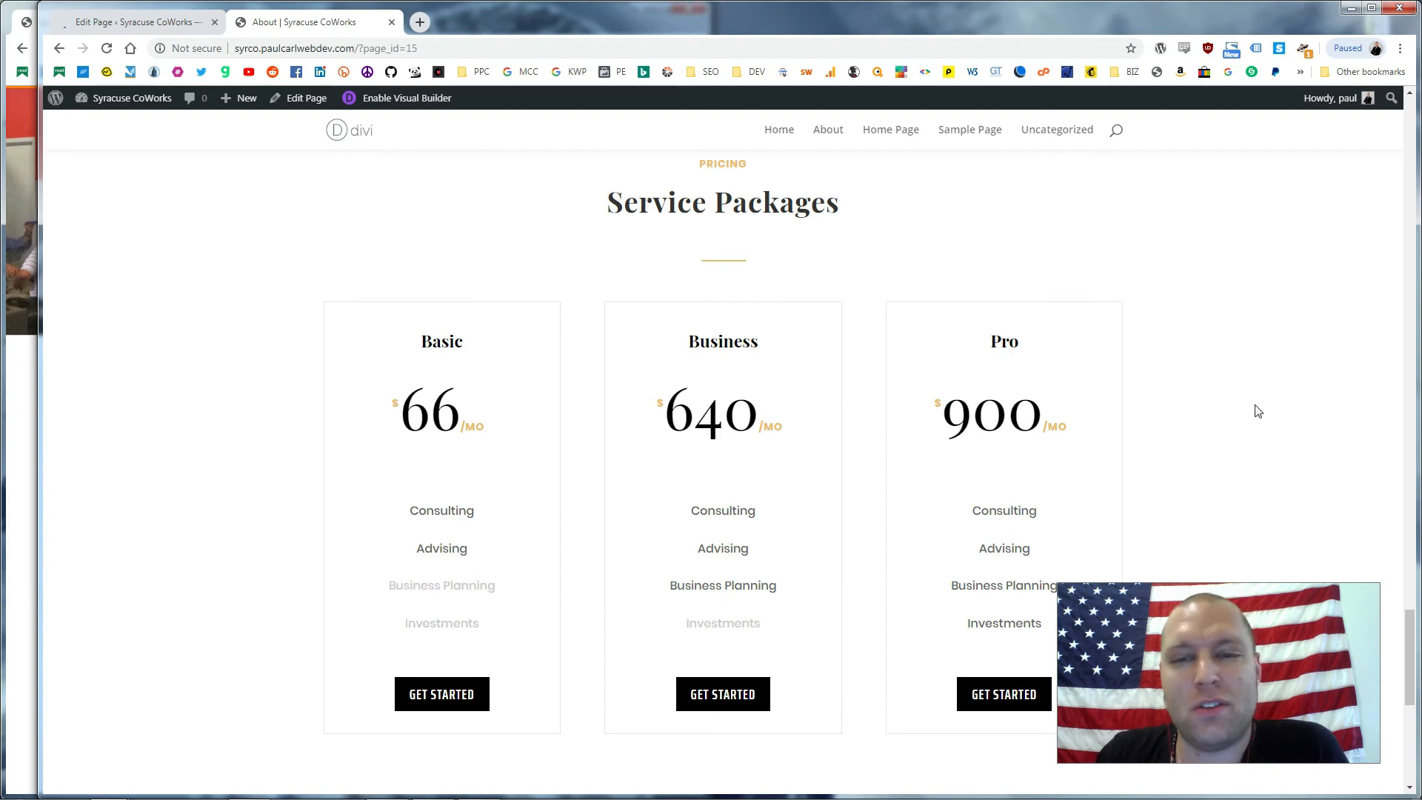
drag(1077, 429, 807, 428)
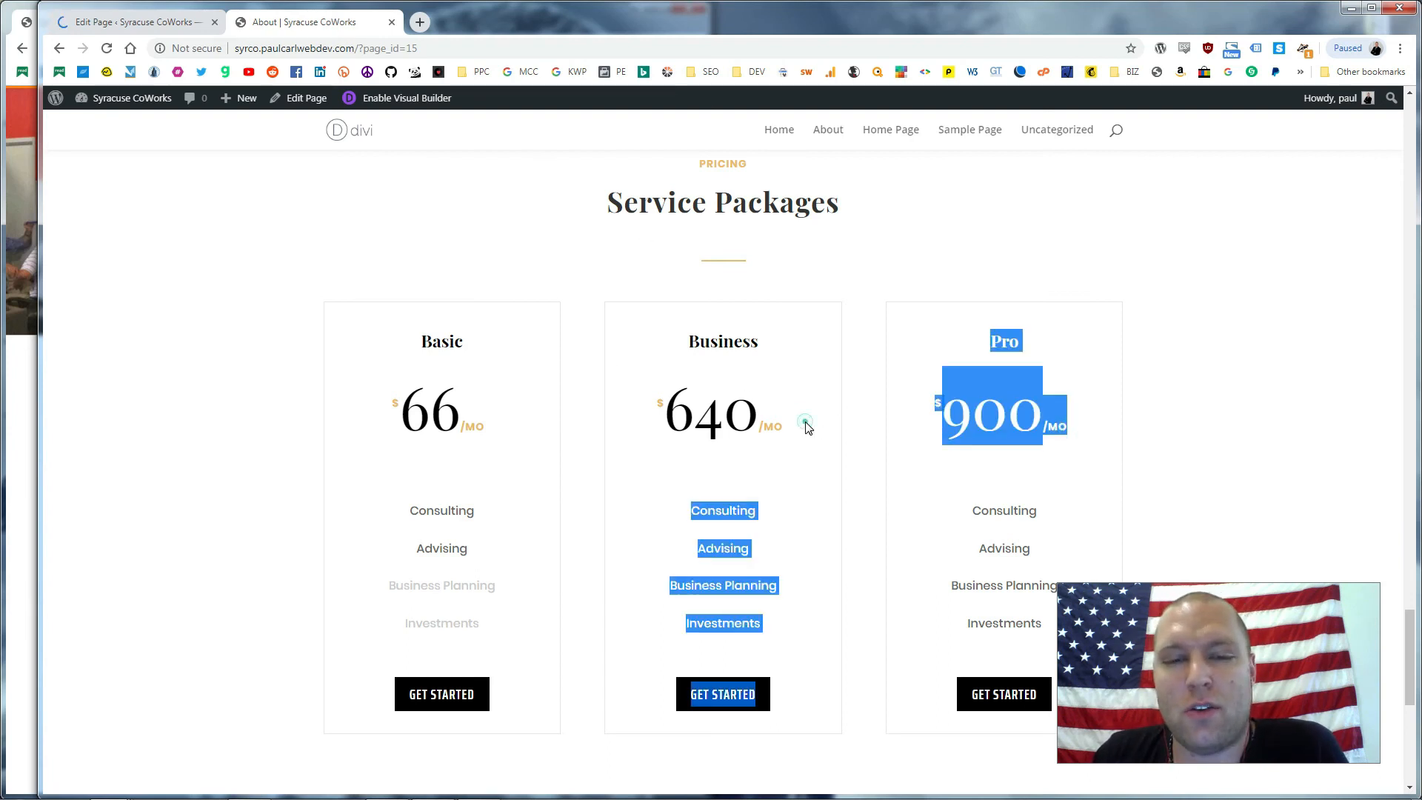
click(805, 428)
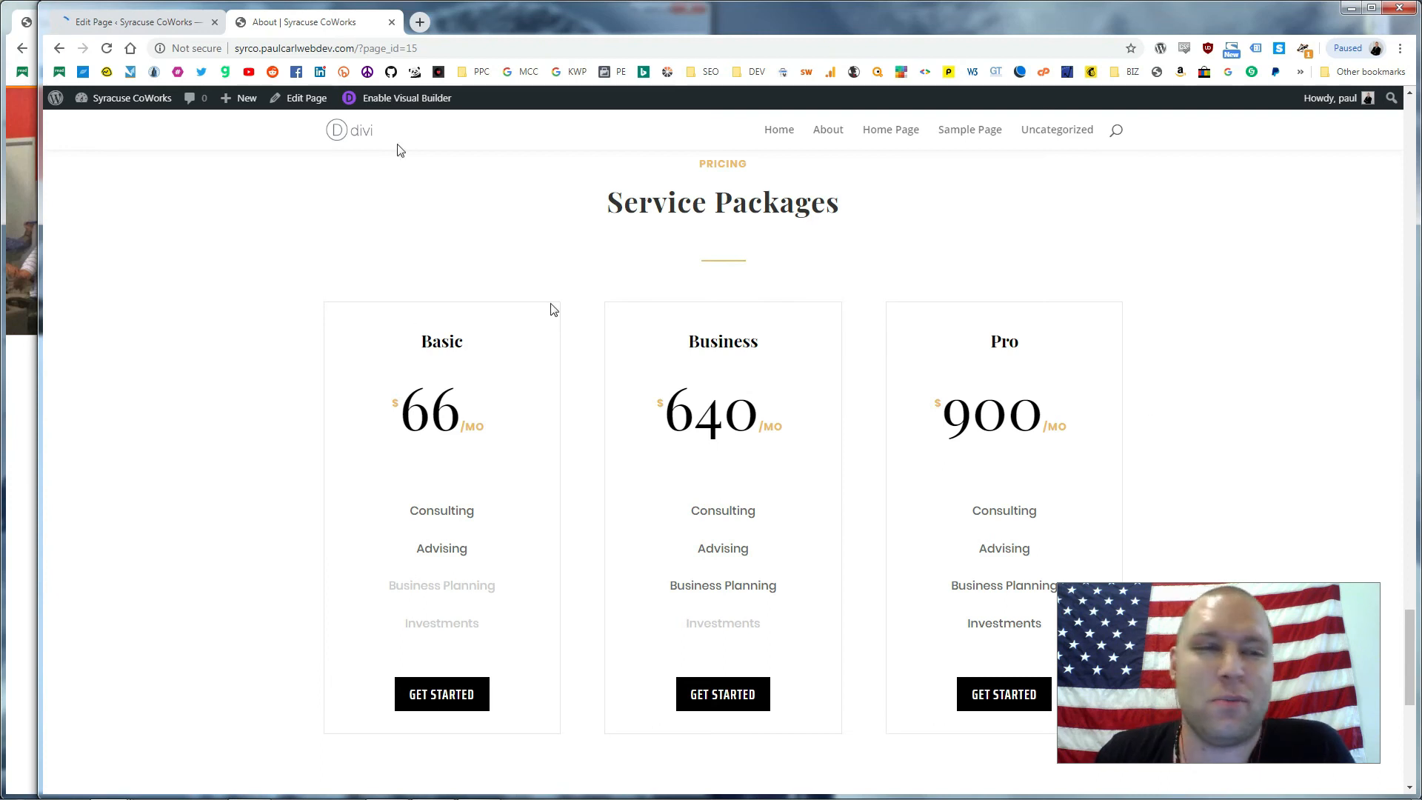
click(138, 25)
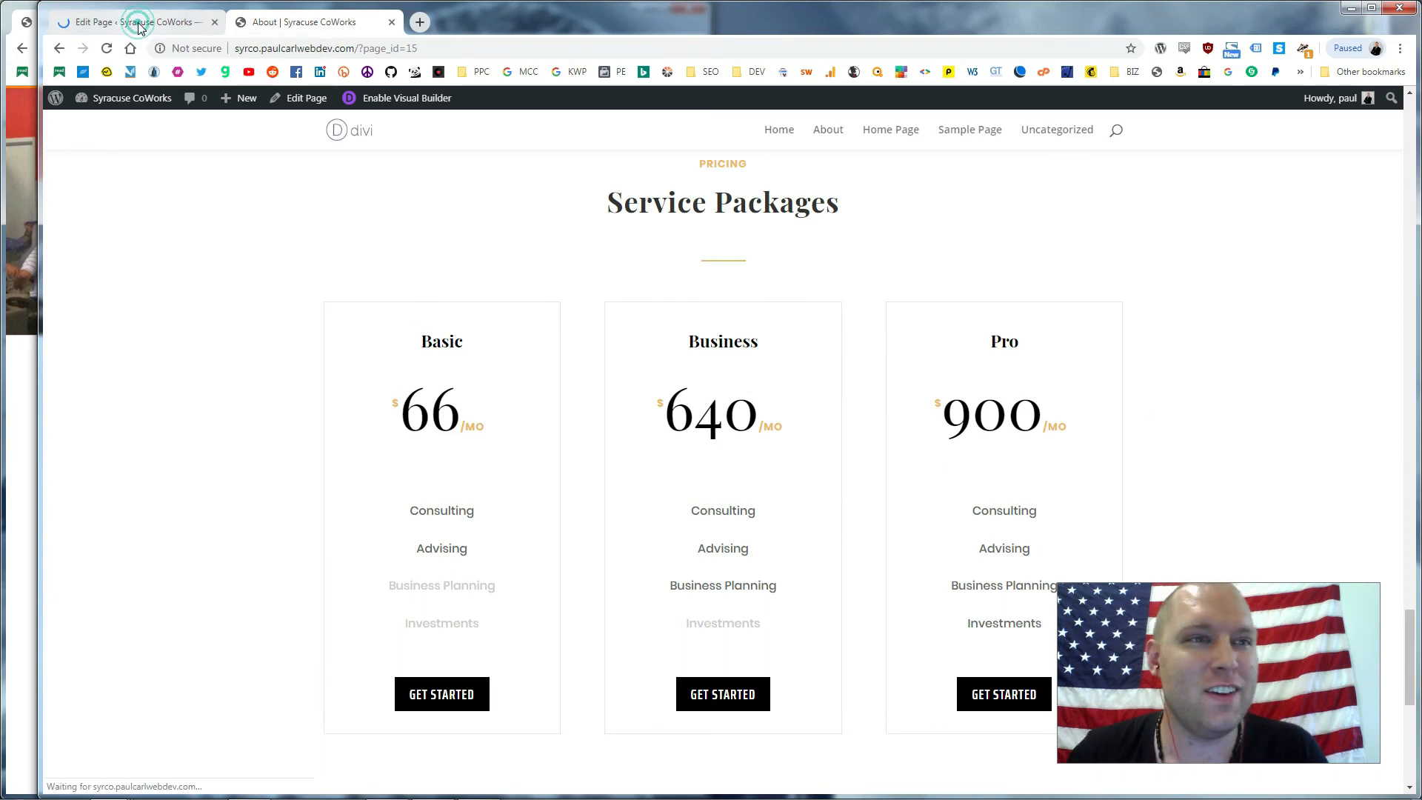